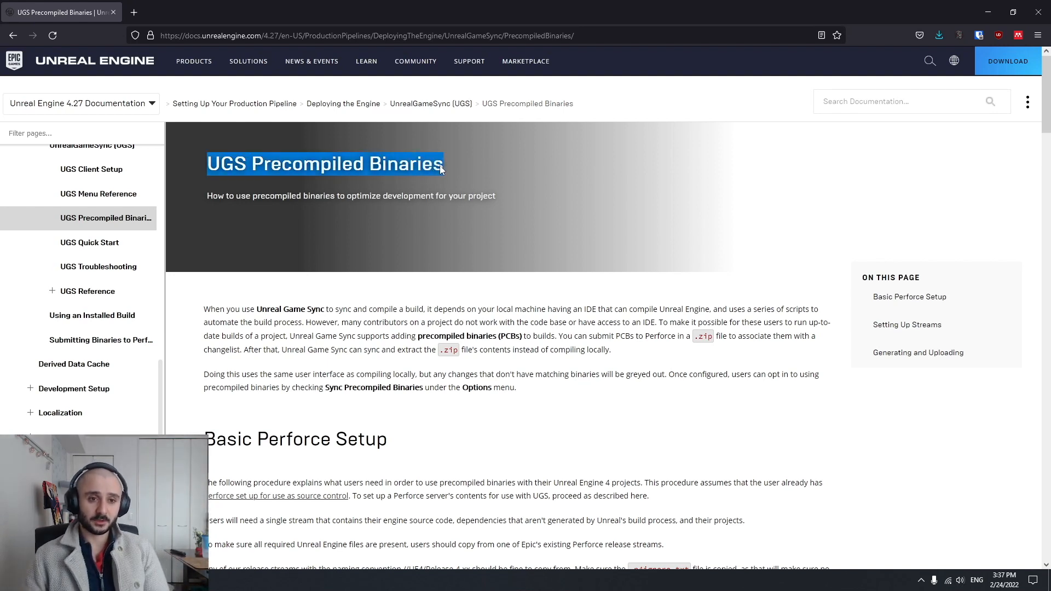
{"action": "left_click", "coordinate": [443, 178]}
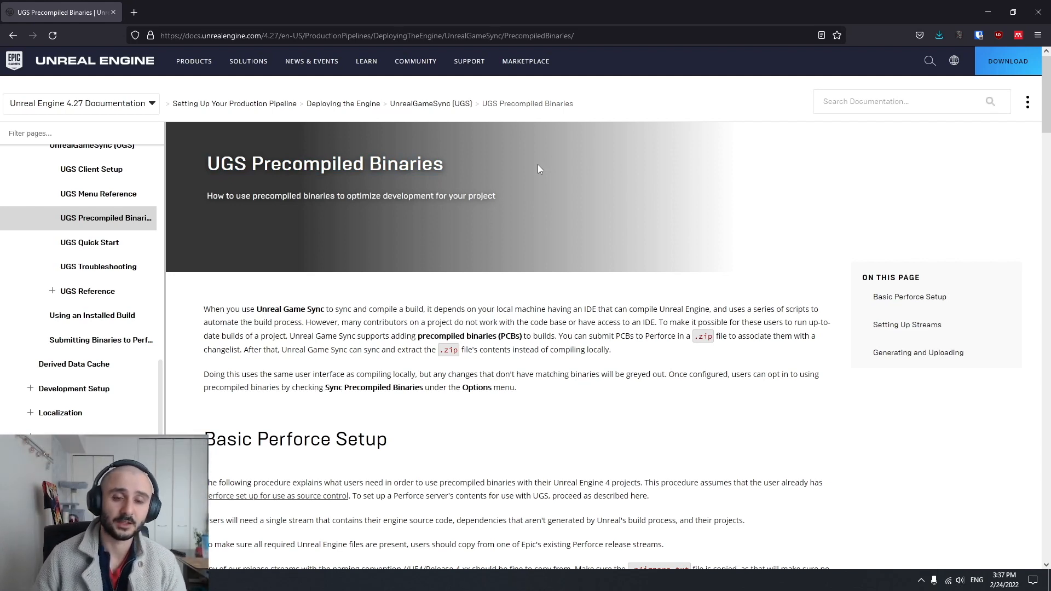
{"action": "left_click_drag", "start_coordinate": [374, 165], "coordinate": [212, 168]}
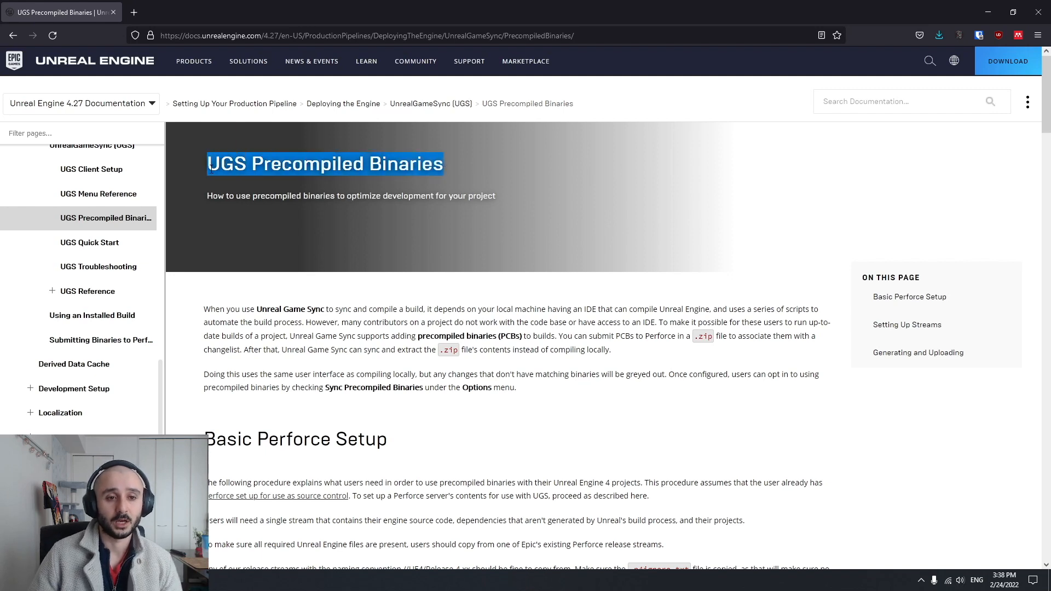
{"action": "left_click", "coordinate": [246, 183]}
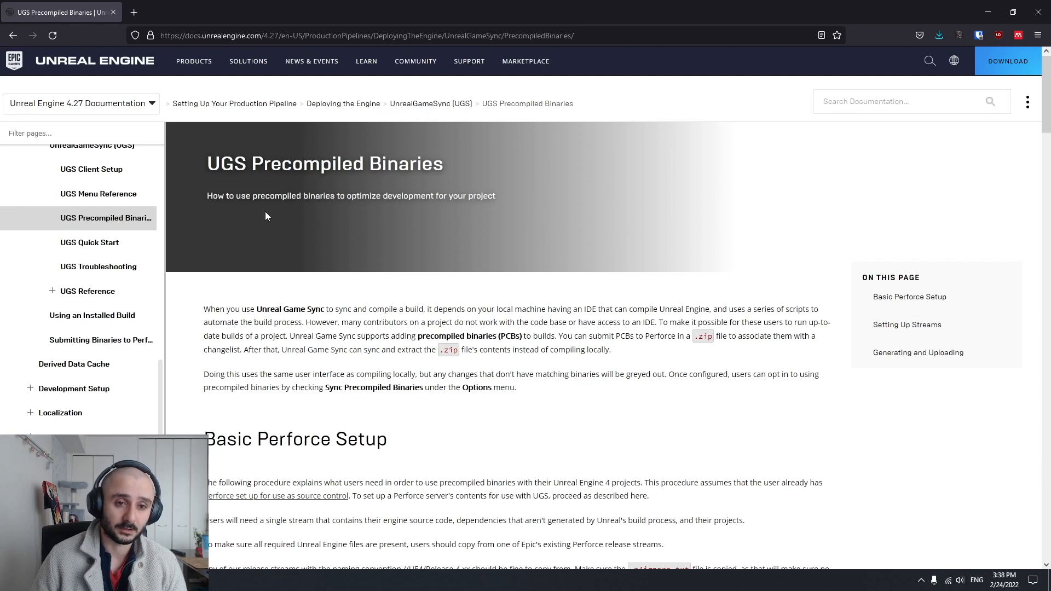
Open the UnrealGameSync (UGS) overview documentation page and read the artist's and programmers' workflow descriptions
{"action": "scroll", "coordinate": [112, 221], "scroll_direction": "up", "scroll_amount": 1}
{"action": "left_click", "coordinate": [45, 207]}
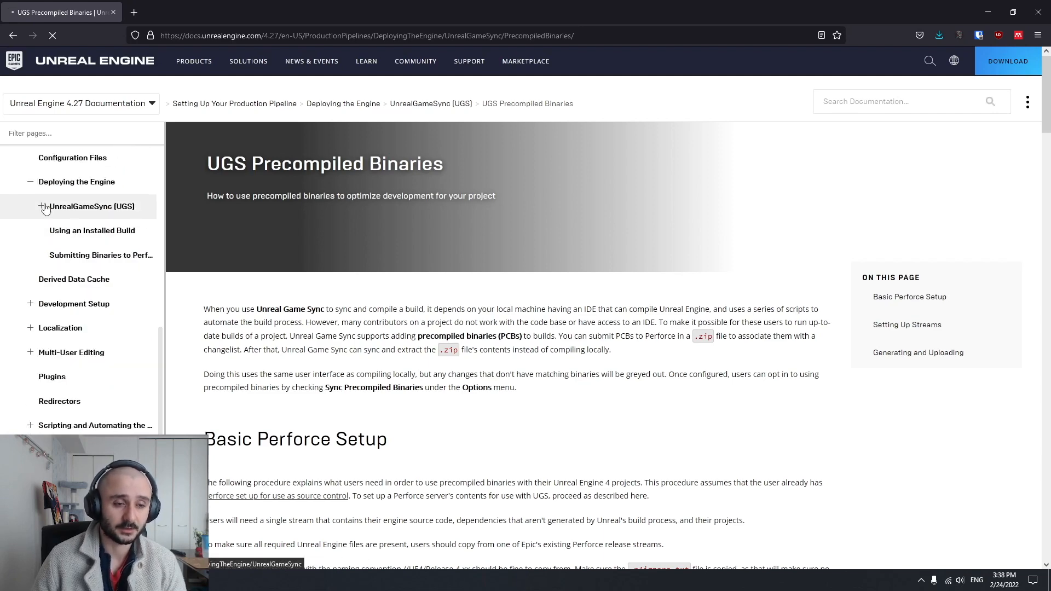
{"action": "scroll", "coordinate": [476, 215], "scroll_direction": "down", "scroll_amount": 1}
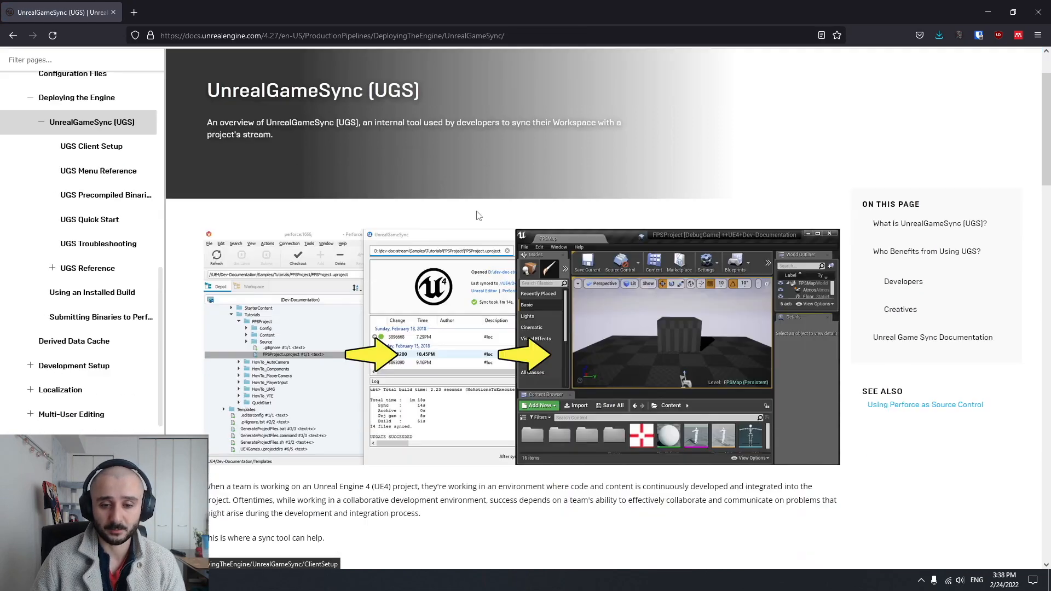
{"action": "scroll", "coordinate": [476, 215], "scroll_direction": "down", "scroll_amount": 7}
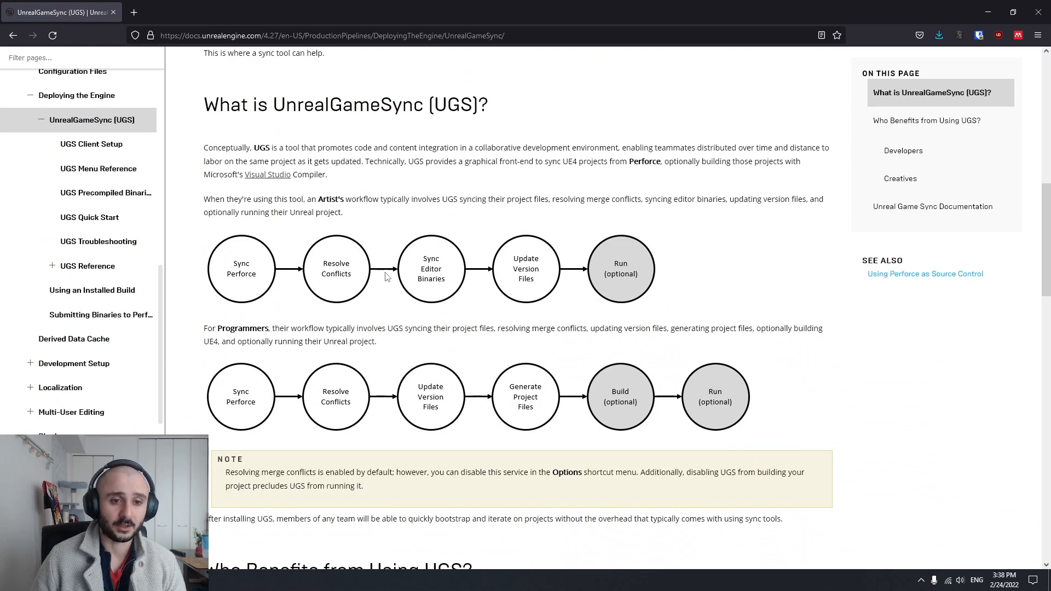
{"action": "left_click_drag", "start_coordinate": [316, 199], "coordinate": [440, 200]}
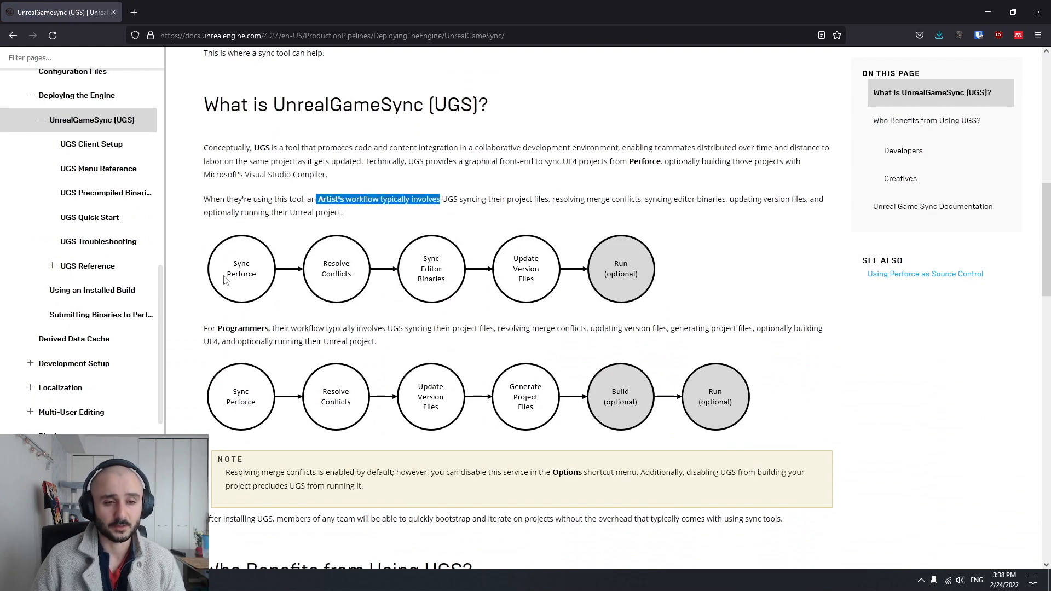
{"action": "scroll", "coordinate": [364, 272], "scroll_direction": "down", "scroll_amount": 1}
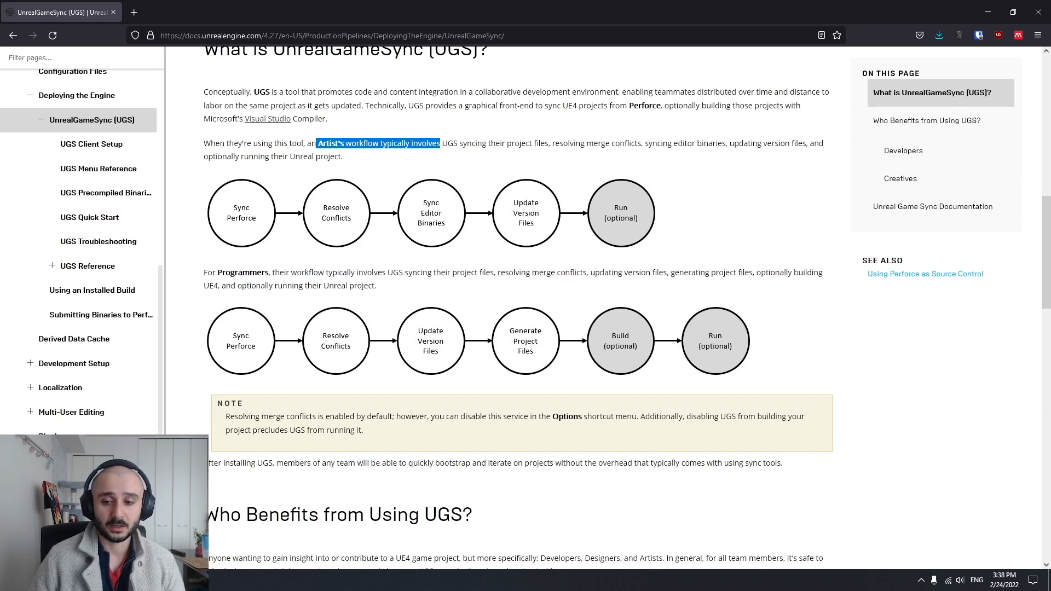
Check the installed engine versions in the Epic Games Launcher's Unreal Engine library, closing the launcher when done
{"action": "left_click", "coordinate": [13, 581]}
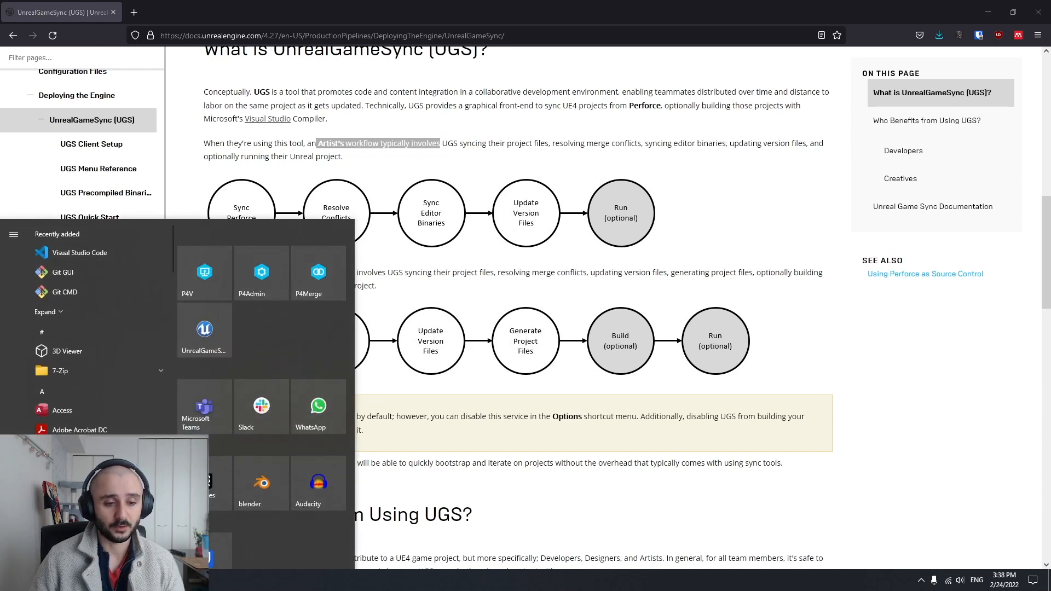
{"action": "left_click", "coordinate": [202, 495]}
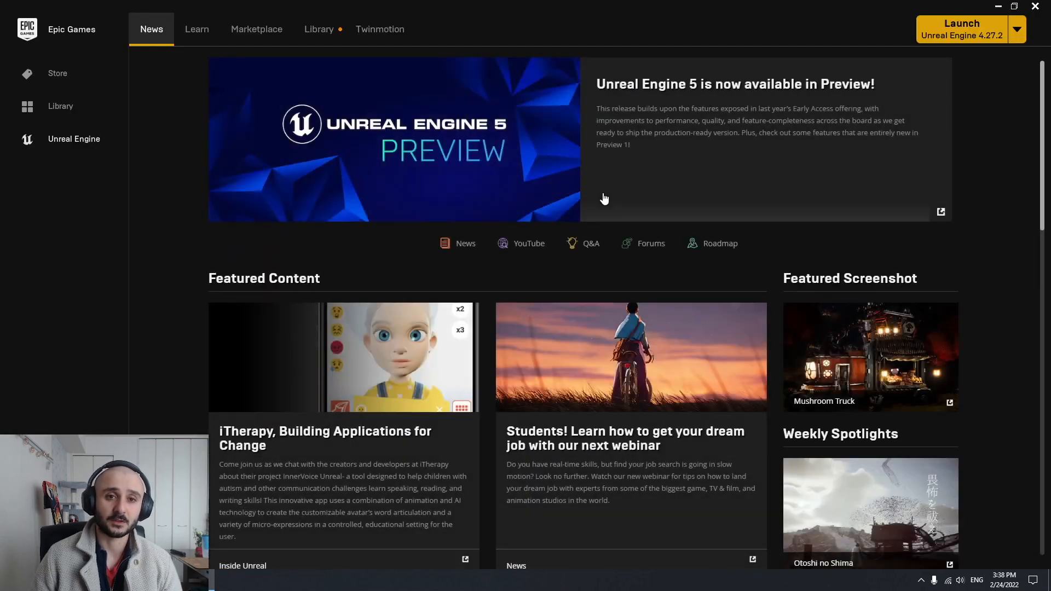
{"action": "left_click", "coordinate": [316, 29]}
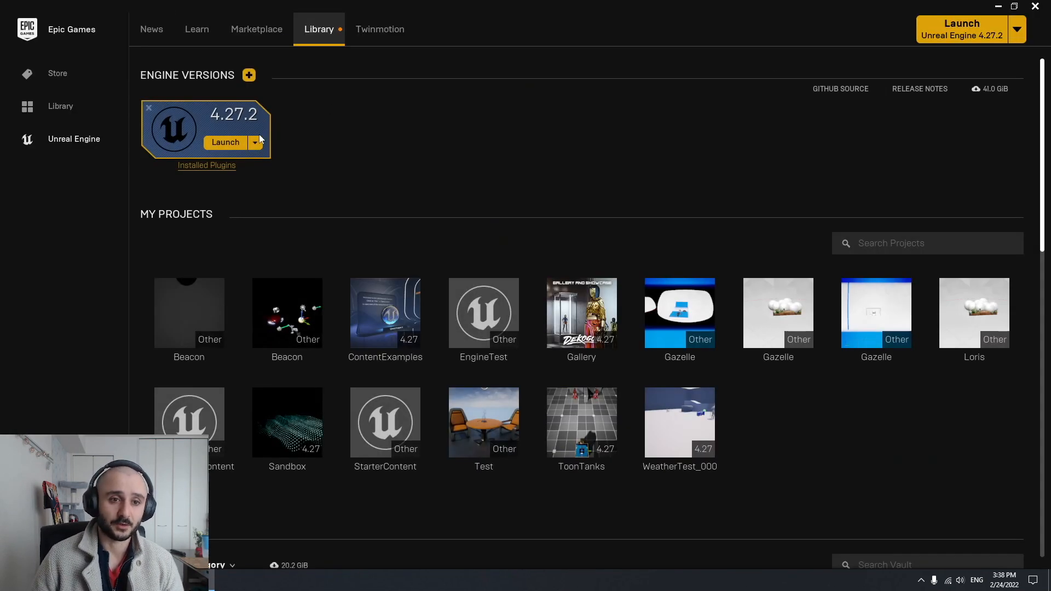
{"action": "left_click", "coordinate": [1035, 6]}
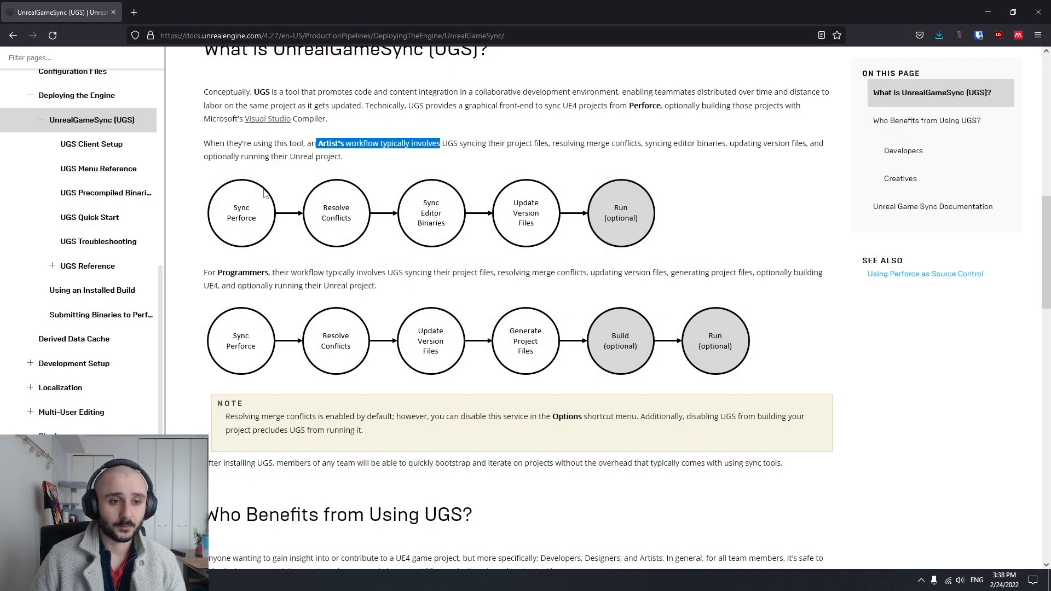
Open the UGS Precompiled Binaries documentation page and read its introduction
{"action": "left_click", "coordinate": [135, 200]}
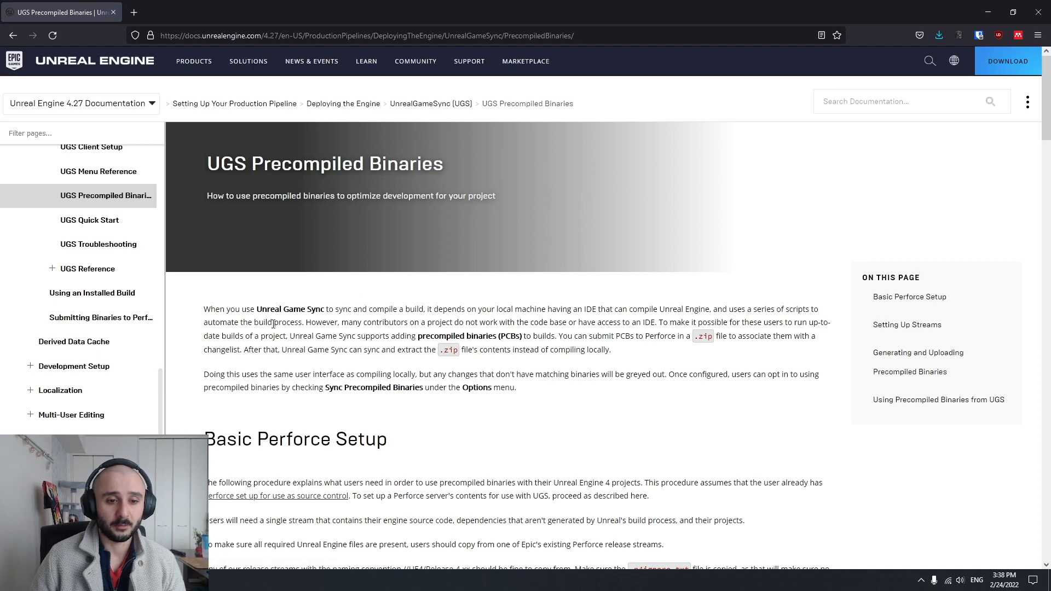
{"action": "mouse_move", "coordinate": [200, 311]}
{"action": "left_mouse_down"}
{"action": "mouse_move", "coordinate": [547, 377]}
{"action": "mouse_move", "coordinate": [546, 394]}
{"action": "mouse_move", "coordinate": [487, 389]}
{"action": "mouse_move", "coordinate": [207, 304]}
{"action": "left_mouse_up"}
{"action": "left_click", "coordinate": [207, 304]}
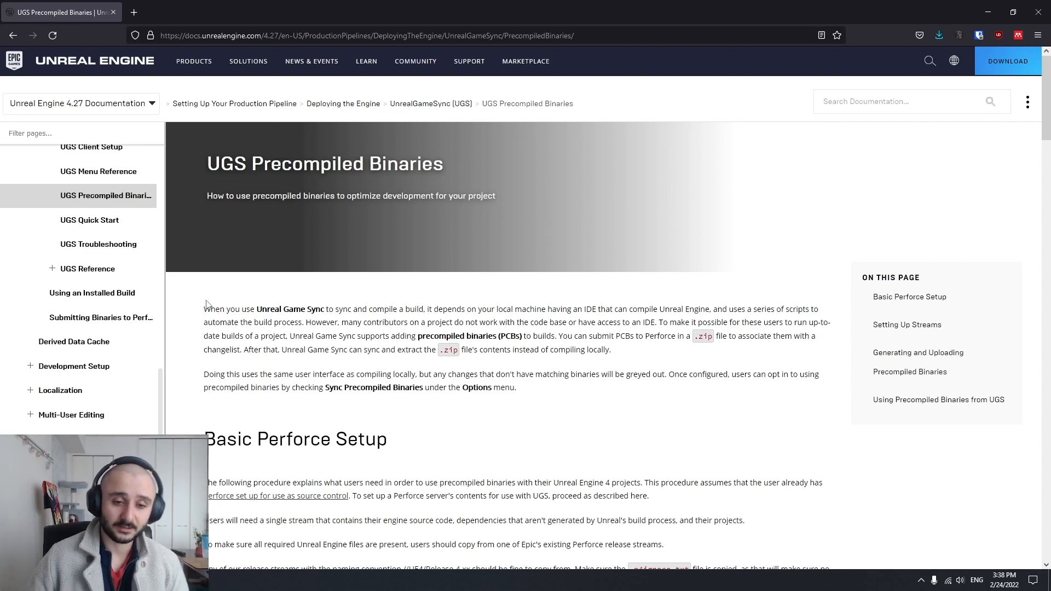
{"action": "scroll", "coordinate": [207, 305], "scroll_direction": "down", "scroll_amount": 2}
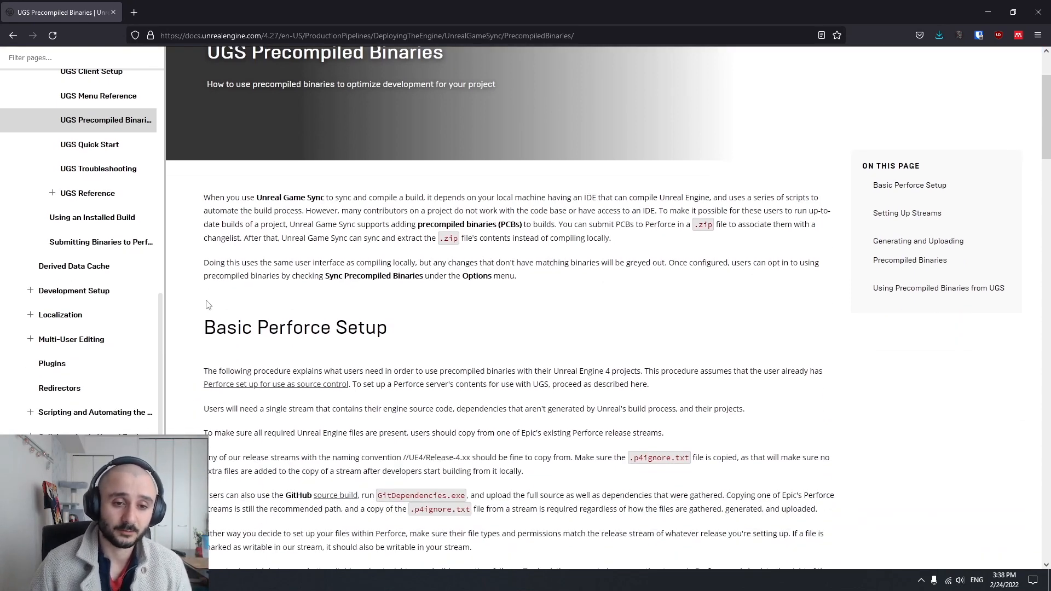
{"action": "scroll", "coordinate": [207, 305], "scroll_direction": "down", "scroll_amount": 2}
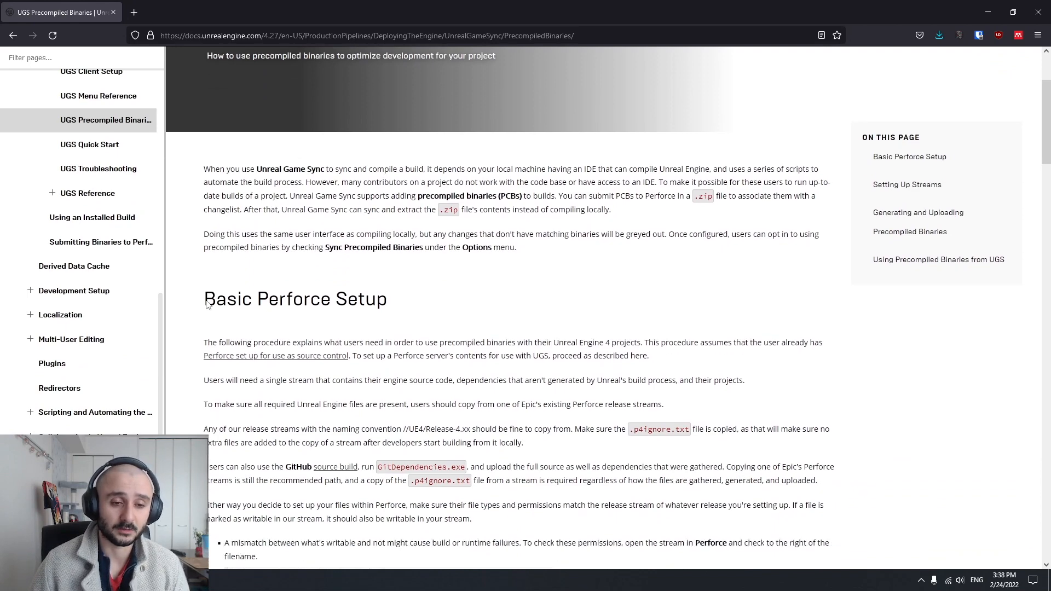
{"action": "scroll", "coordinate": [207, 305], "scroll_direction": "up", "scroll_amount": 4}
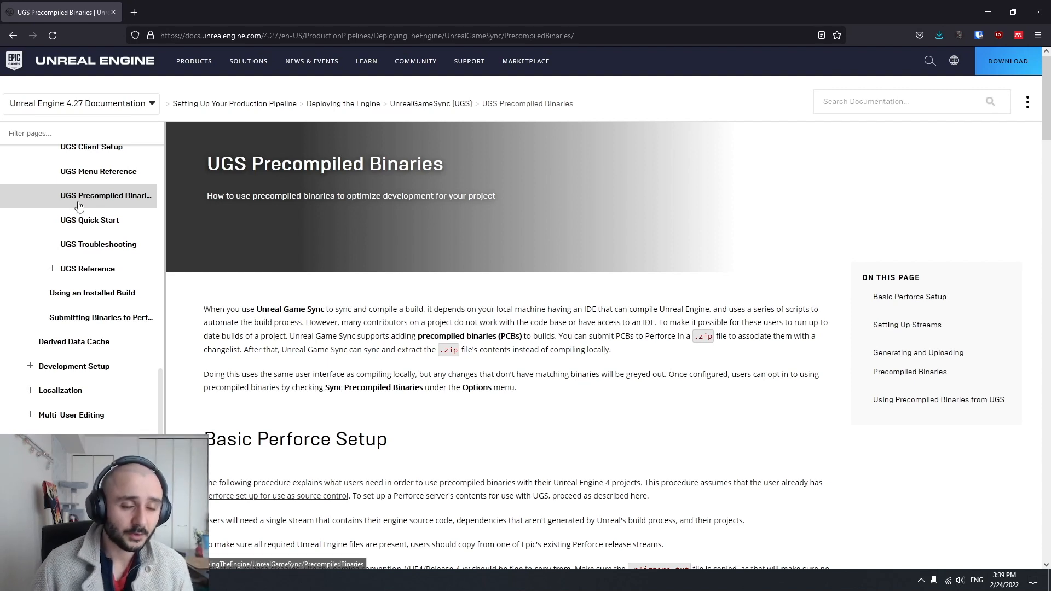
{"action": "scroll", "coordinate": [78, 205], "scroll_direction": "up", "scroll_amount": 1}
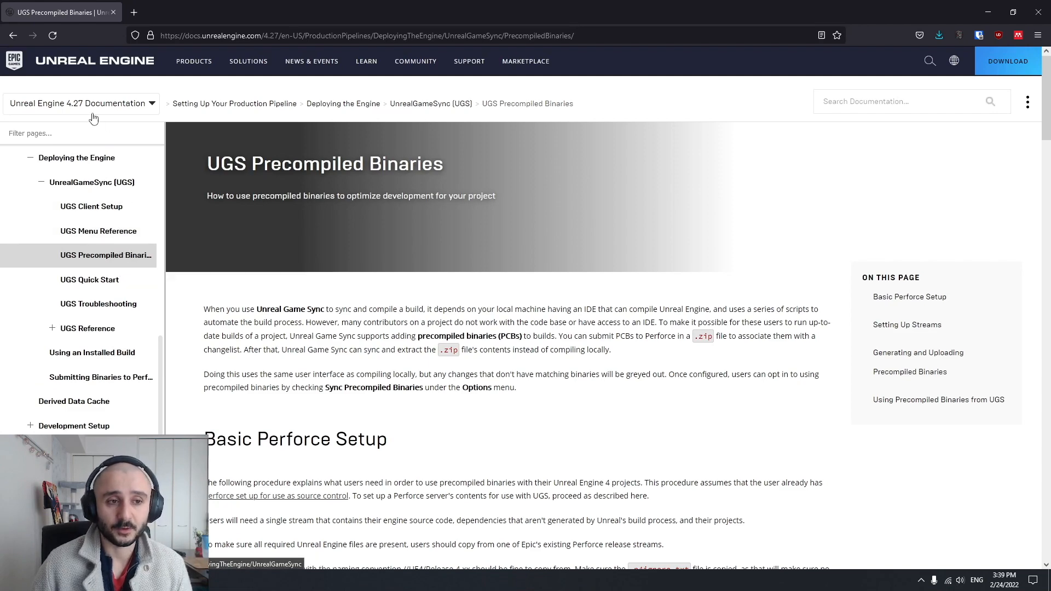
Read the Basic Perforce Setup section through the bullet about mismatched writable file permissions
{"action": "scroll", "coordinate": [312, 361], "scroll_direction": "down", "scroll_amount": 3}
{"action": "scroll", "coordinate": [1046, 143], "scroll_direction": "down", "scroll_amount": 1}
{"action": "mouse_move", "coordinate": [1046, 143]}
{"action": "left_mouse_down"}
{"action": "mouse_move", "coordinate": [1047, 296]}
{"action": "mouse_move", "coordinate": [1048, 134]}
{"action": "mouse_move", "coordinate": [1049, 162]}
{"action": "left_mouse_up"}
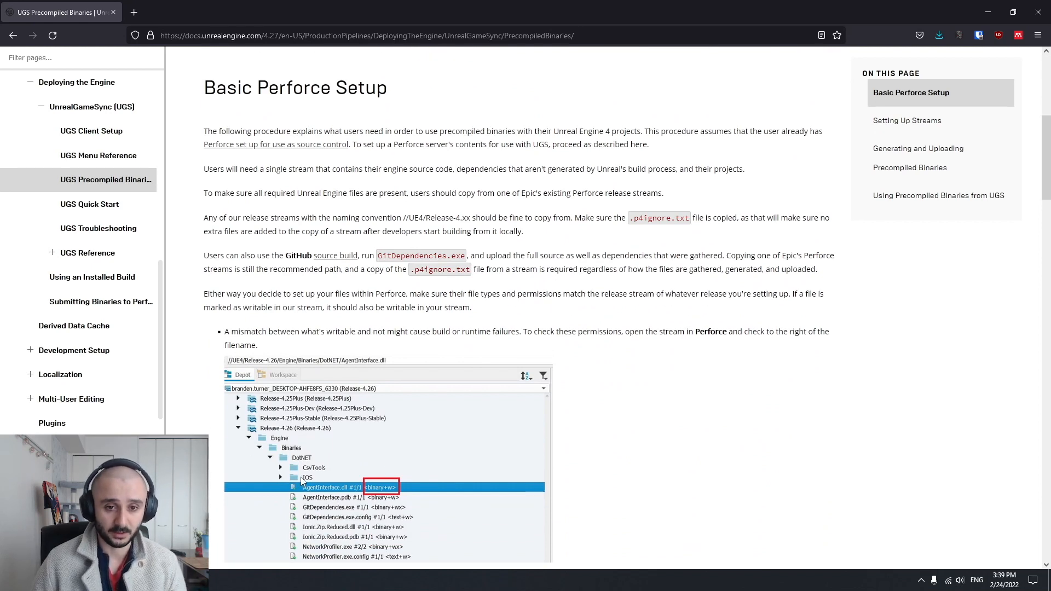
{"action": "scroll", "coordinate": [605, 319], "scroll_direction": "down", "scroll_amount": 2}
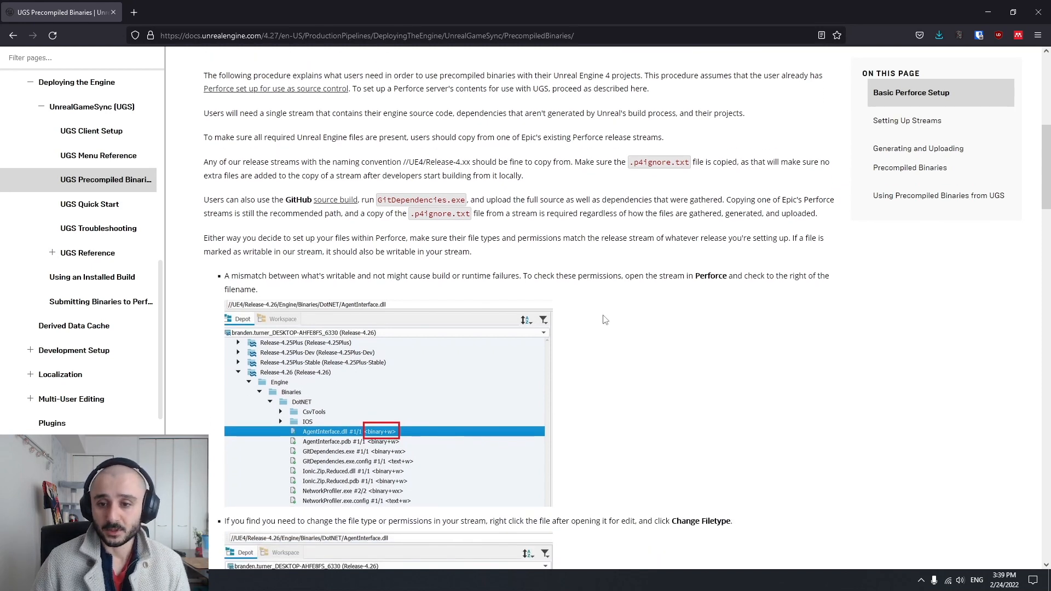
{"action": "scroll", "coordinate": [454, 247], "scroll_direction": "down", "scroll_amount": 2}
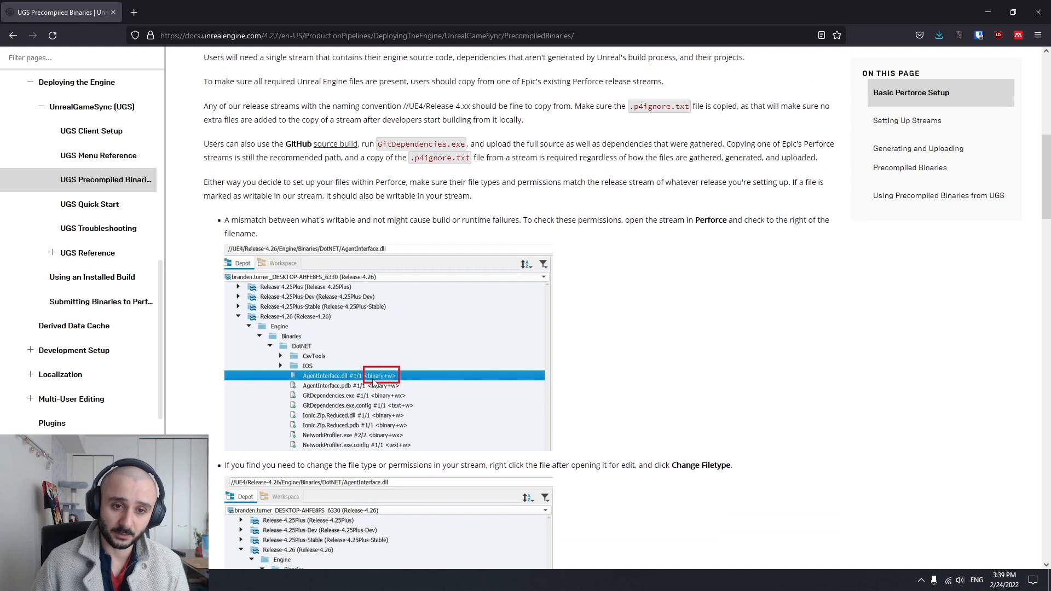
{"action": "left_click_drag", "start_coordinate": [225, 220], "coordinate": [518, 220]}
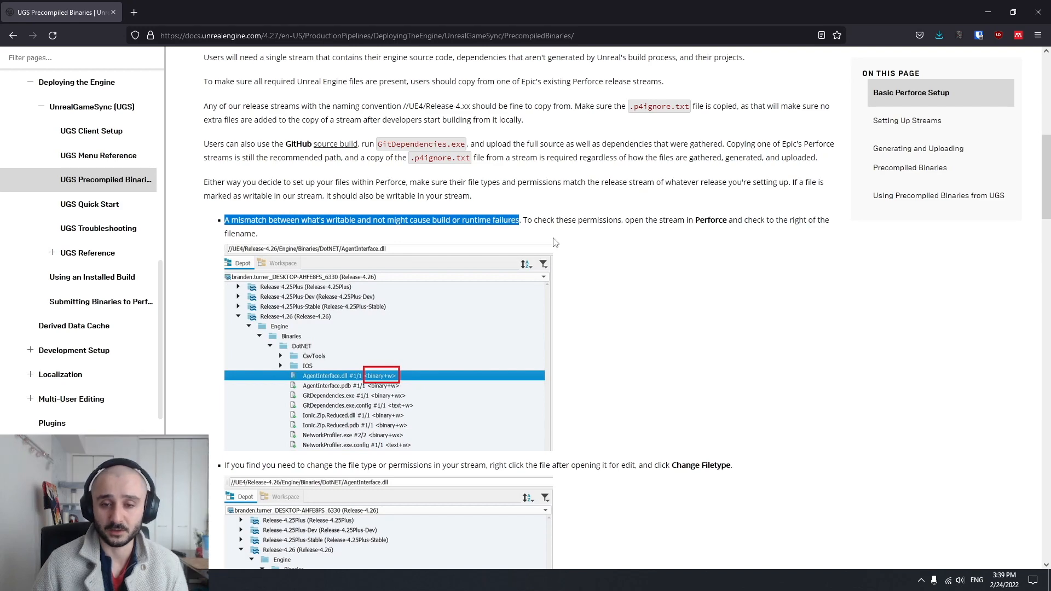
{"action": "left_click", "coordinate": [526, 234]}
Examine the Change Filetype instructions and the note about Access Denied errors
{"action": "scroll", "coordinate": [636, 237], "scroll_direction": "down", "scroll_amount": 2}
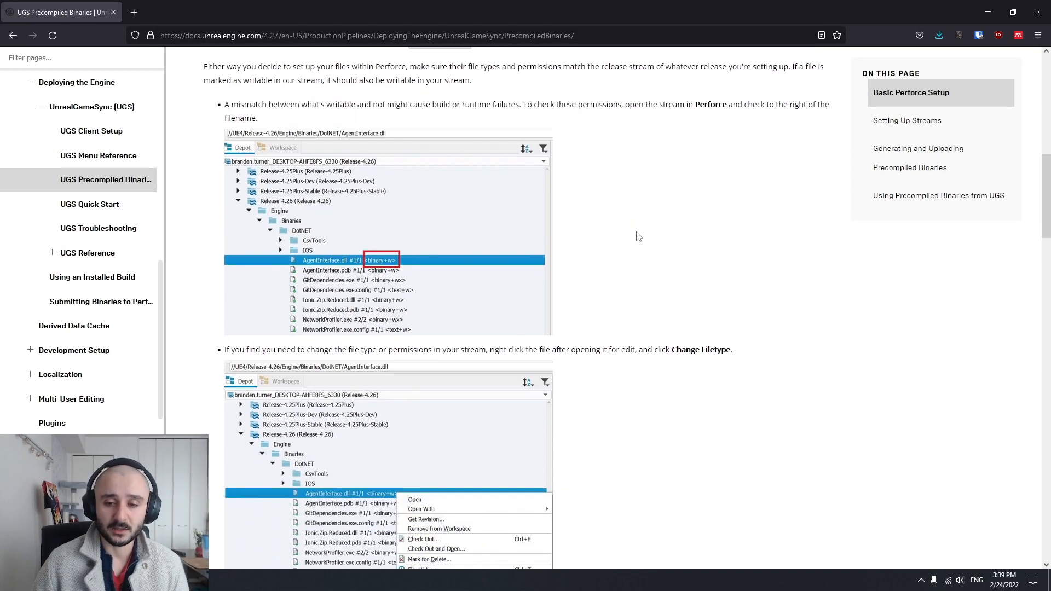
{"action": "scroll", "coordinate": [636, 237], "scroll_direction": "down", "scroll_amount": 7}
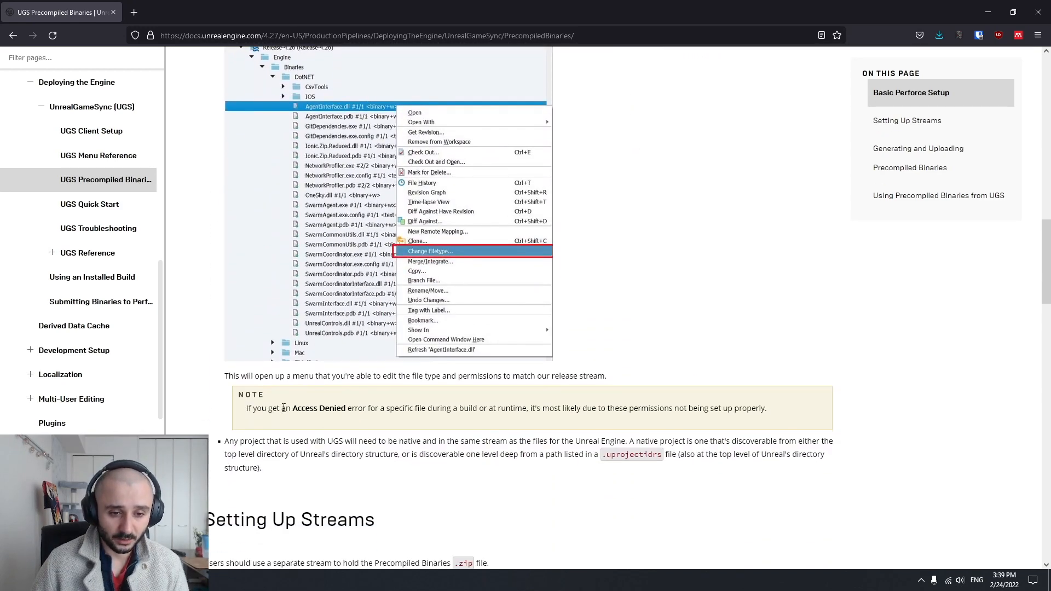
{"action": "left_click_drag", "start_coordinate": [248, 408], "coordinate": [453, 413]}
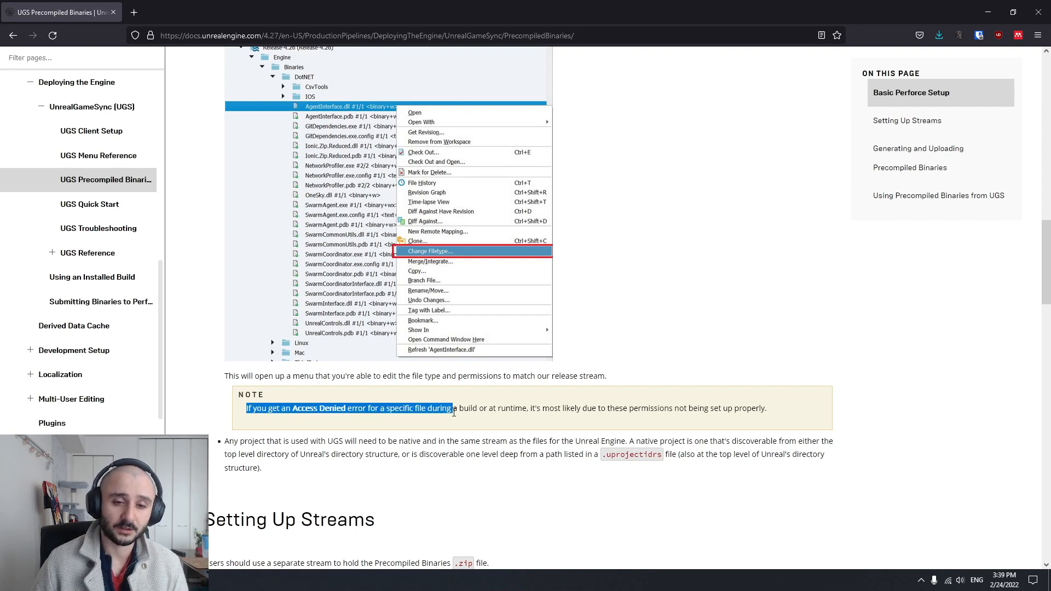
{"action": "left_click", "coordinate": [626, 308]}
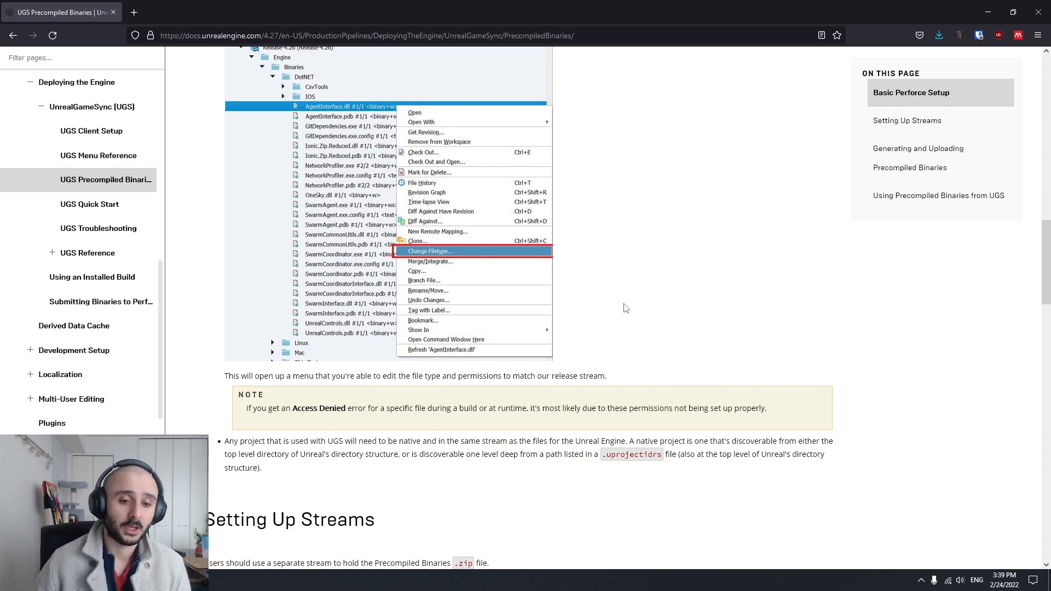
{"action": "scroll", "coordinate": [619, 309], "scroll_direction": "up", "scroll_amount": 1}
Switch to Perforce P4V and inspect the advanced file options of the workspace for the //UE5/Main stream, including Allwrite, without changing them
{"action": "key", "text": "alt+Tab"}
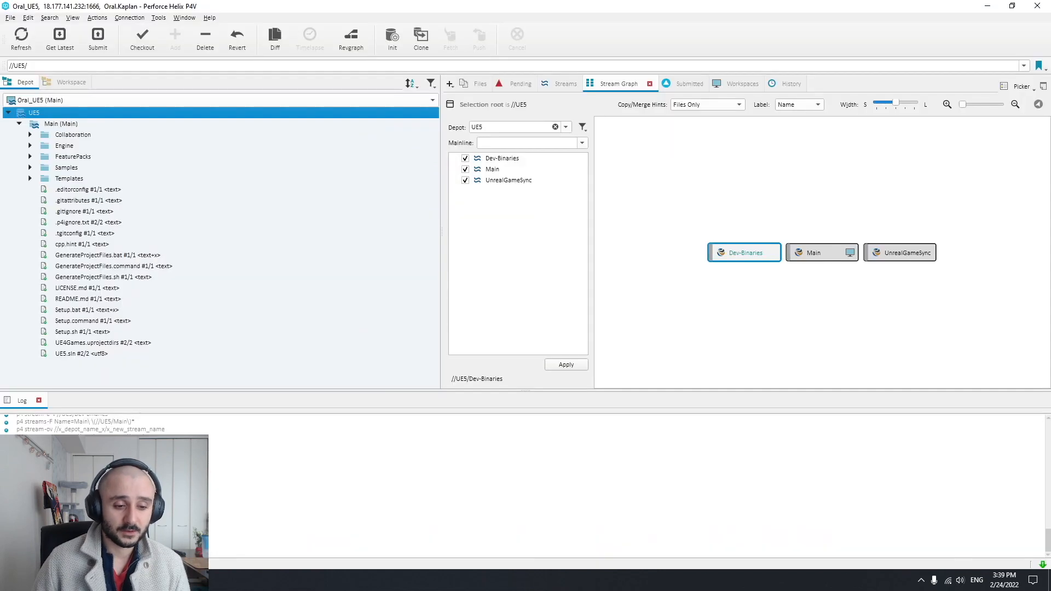
{"action": "left_click", "coordinate": [727, 84]}
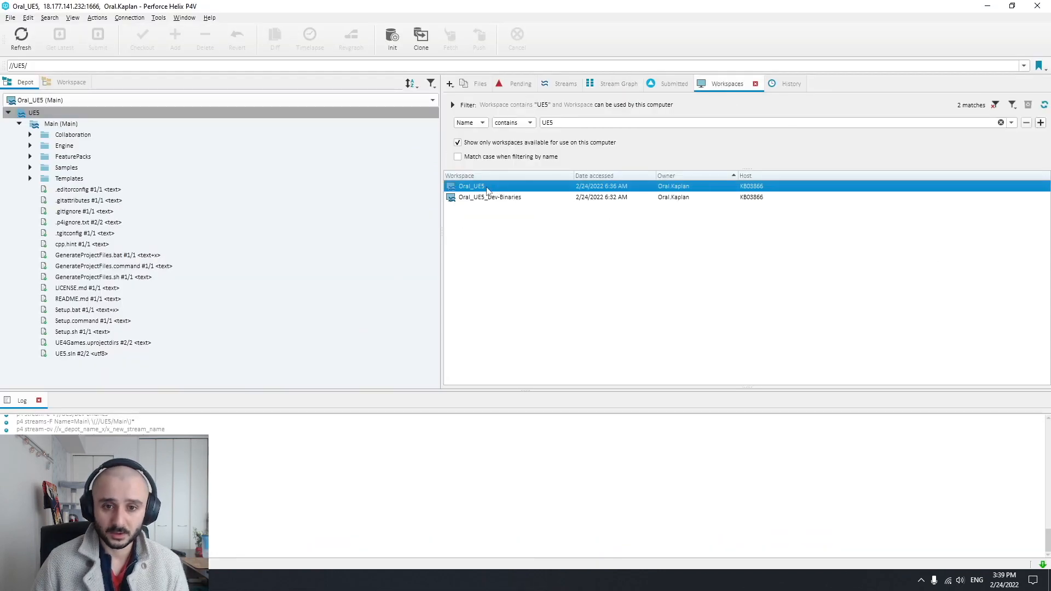
{"action": "double_click", "coordinate": [474, 185]}
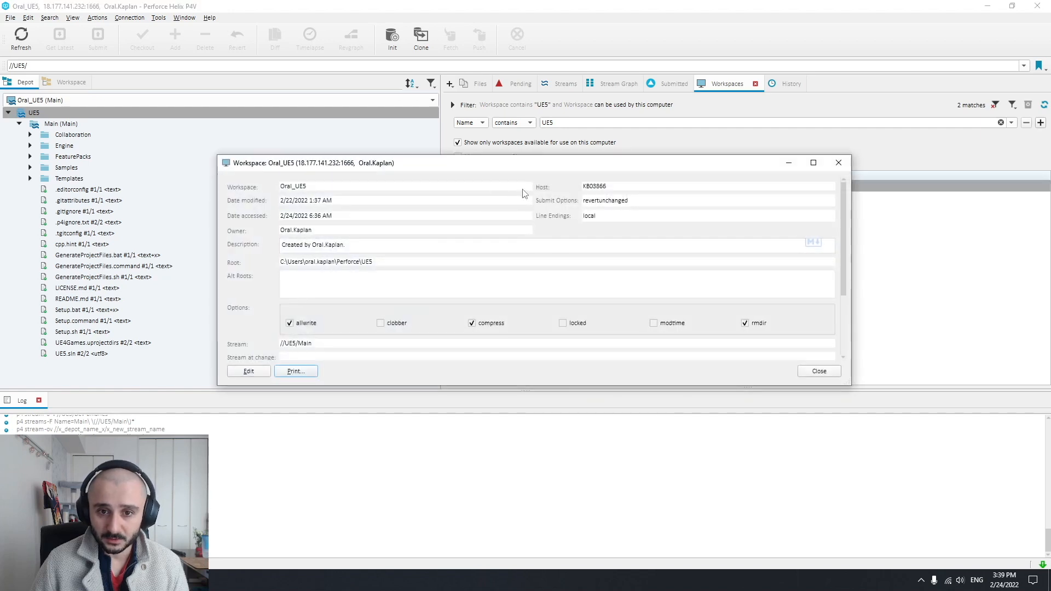
{"action": "left_click", "coordinate": [269, 370]}
{"action": "left_click", "coordinate": [227, 134]}
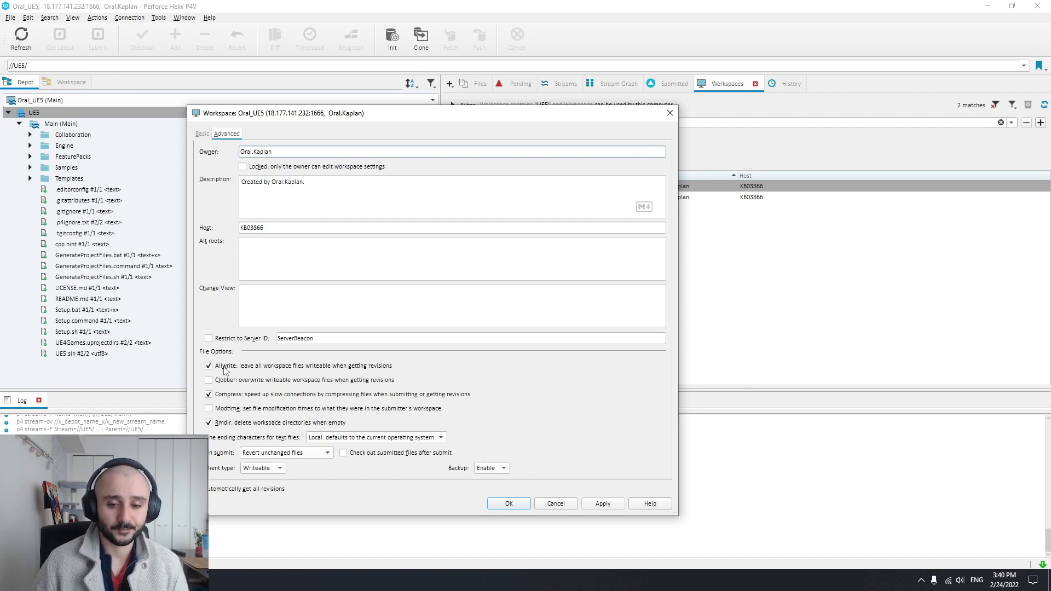
{"action": "left_click", "coordinate": [670, 112]}
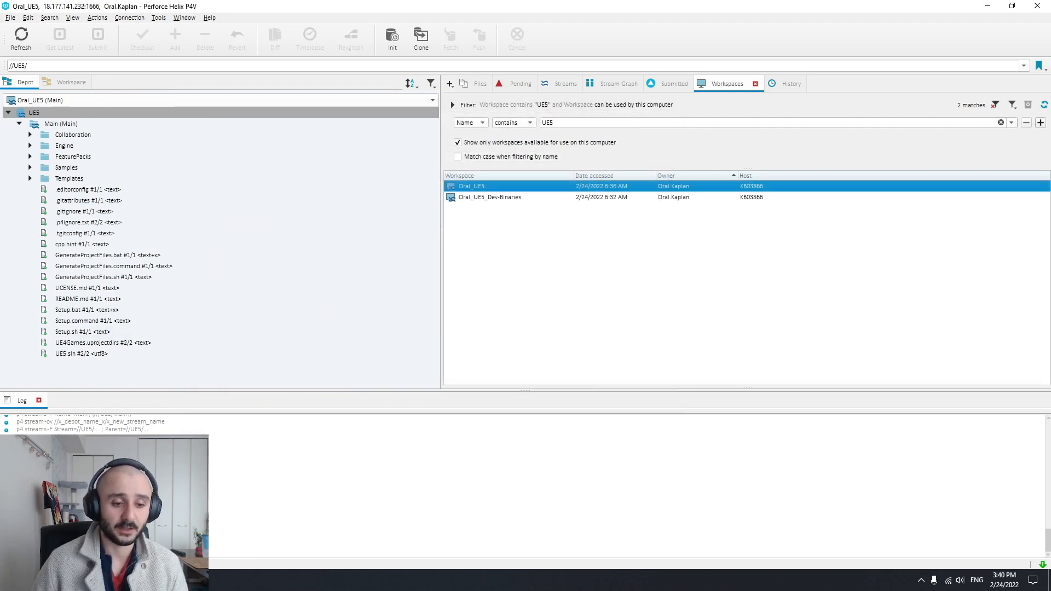
Return to the documentation in the browser, review the Change Filetype example and continue to the Setting Up Streams section
{"action": "key", "text": "alt+Tab"}
{"action": "scroll", "coordinate": [444, 353], "scroll_direction": "up", "scroll_amount": 1}
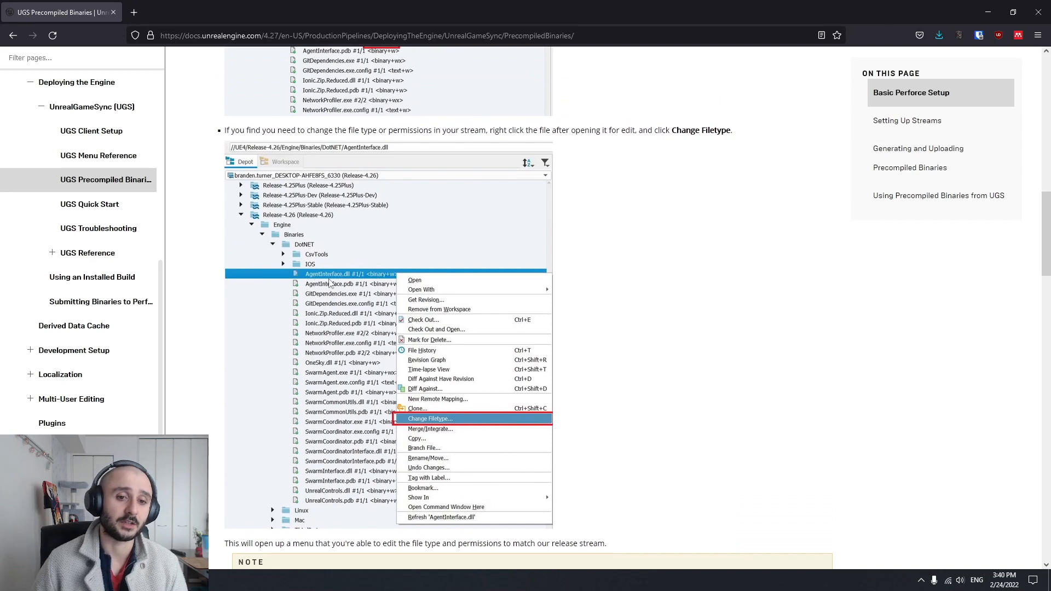
{"action": "scroll", "coordinate": [416, 284], "scroll_direction": "down", "scroll_amount": 3}
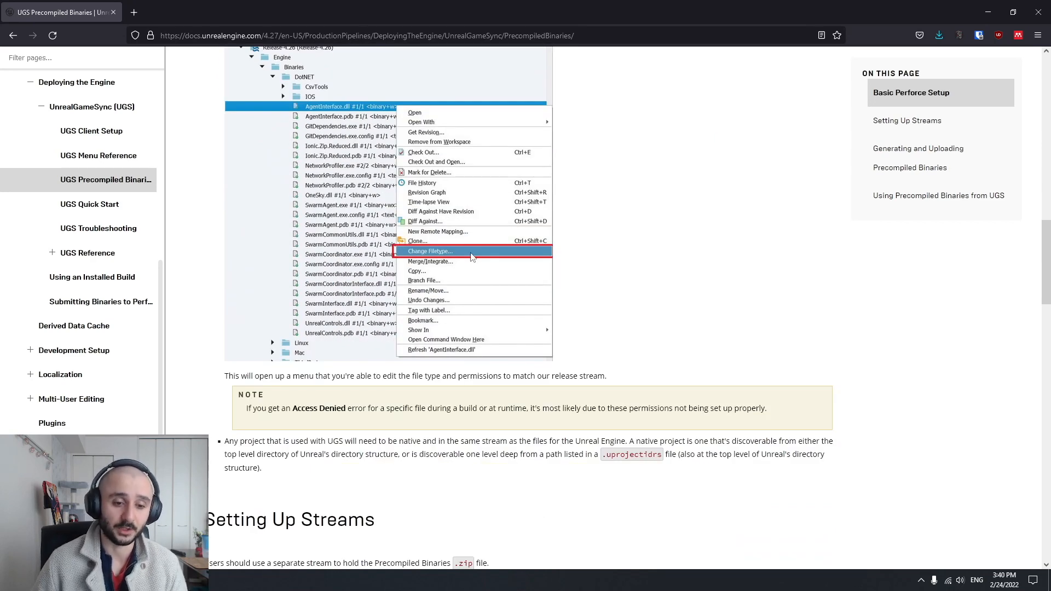
{"action": "scroll", "coordinate": [619, 274], "scroll_direction": "up", "scroll_amount": 3}
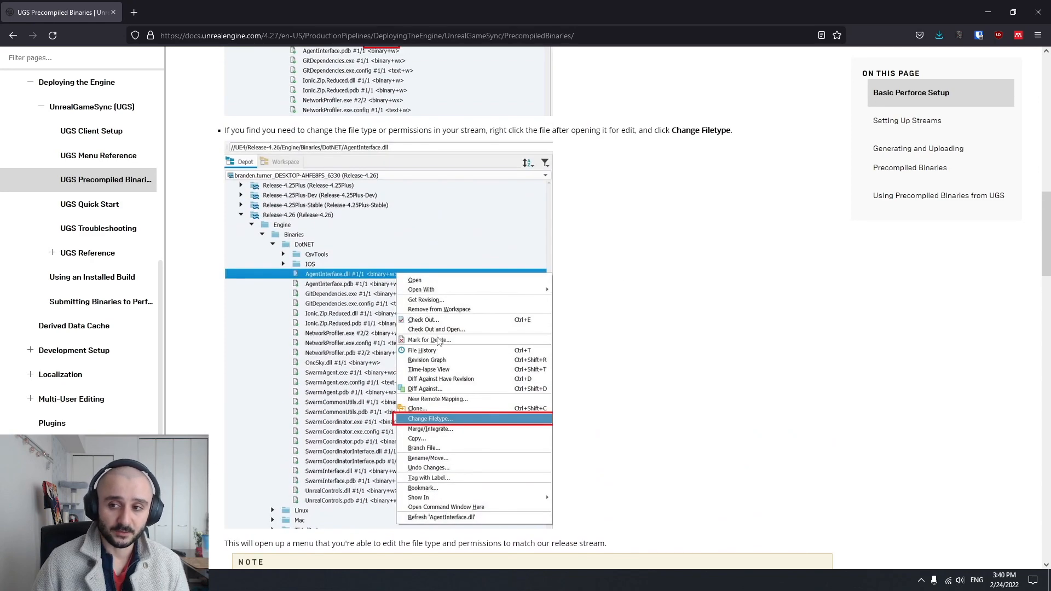
{"action": "scroll", "coordinate": [416, 306], "scroll_direction": "down", "scroll_amount": 10}
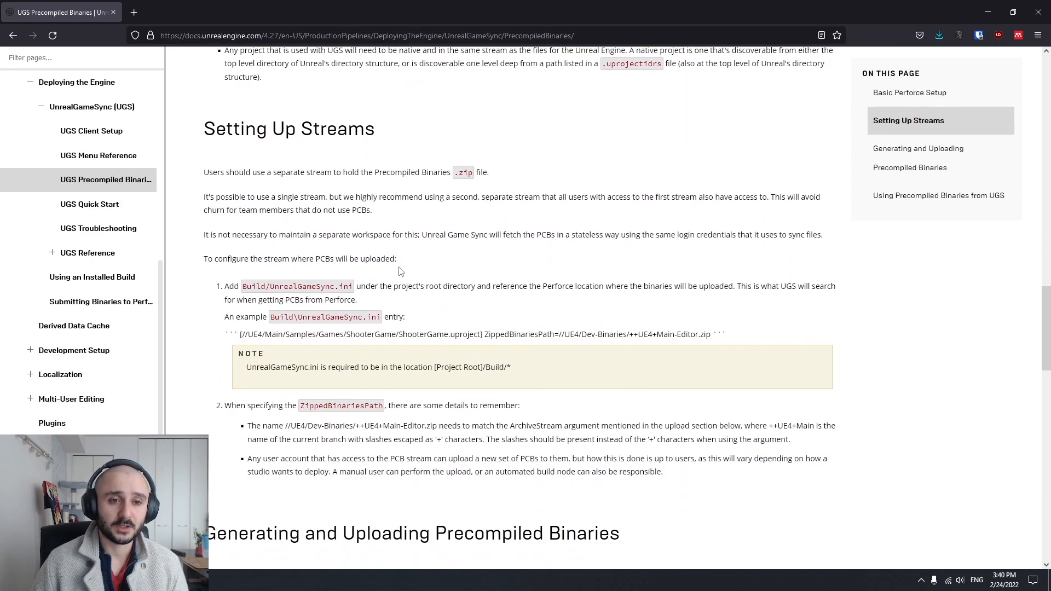
Read the Setting Up Streams introduction about keeping the Precompiled Binaries .zip file in a separate stream
{"action": "left_click_drag", "start_coordinate": [206, 131], "coordinate": [396, 134]}
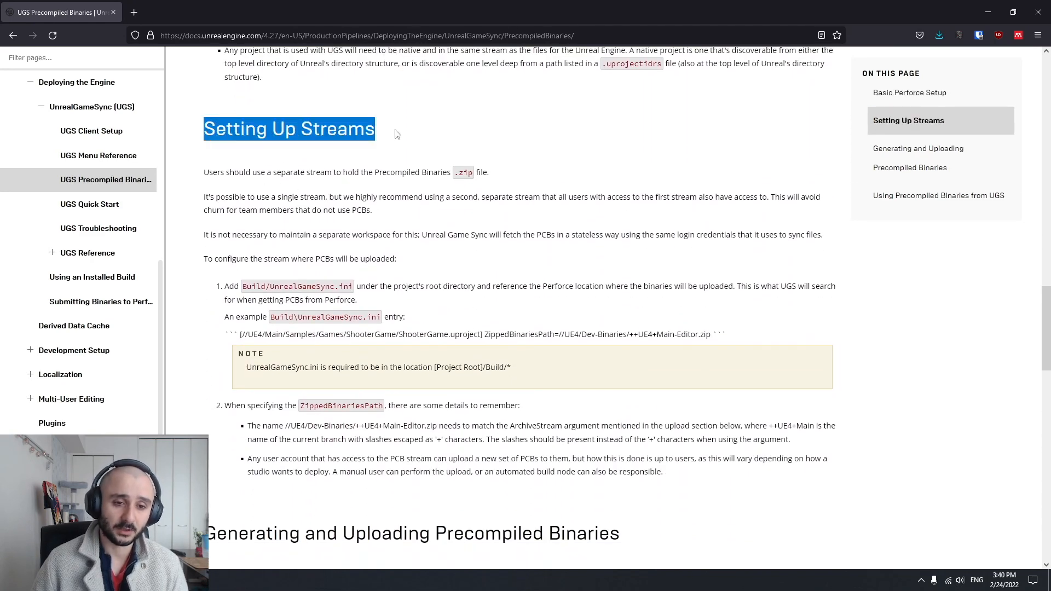
{"action": "left_click", "coordinate": [350, 152]}
{"action": "left_click_drag", "start_coordinate": [205, 131], "coordinate": [395, 136]}
{"action": "left_click_drag", "start_coordinate": [300, 173], "coordinate": [451, 173]}
{"action": "left_click", "coordinate": [433, 145]}
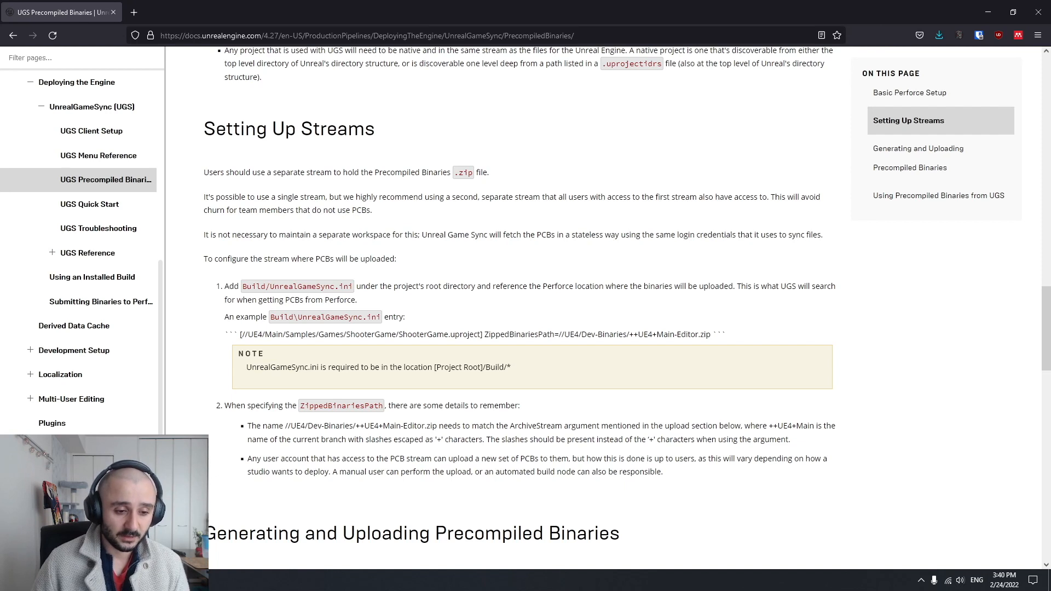
Switch to Perforce P4V and inspect the Dev-Binaries stream in the UE5 depot's stream graph
{"action": "key", "text": "alt+Tab"}
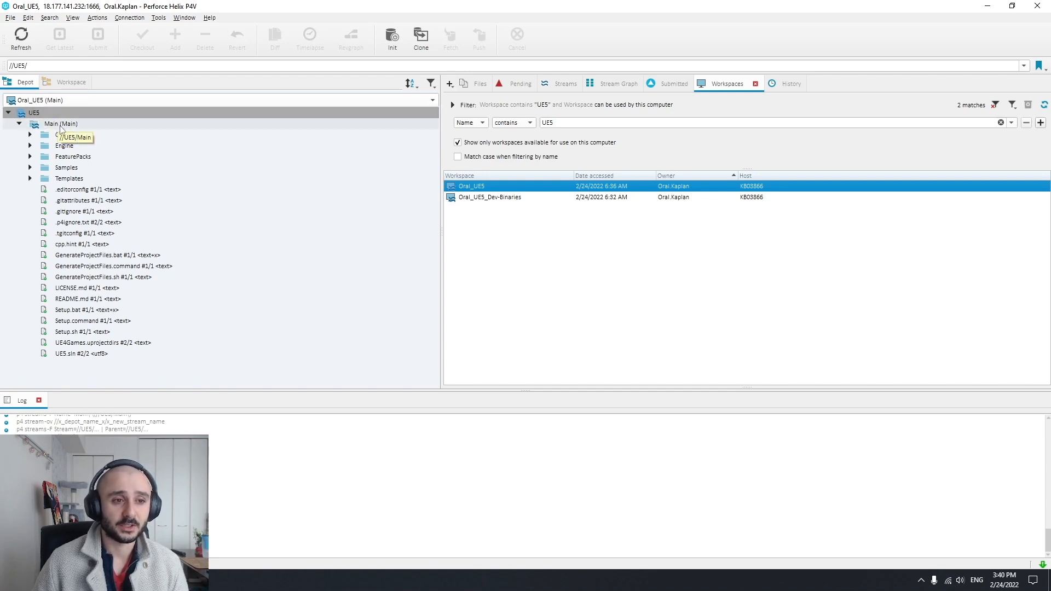
{"action": "left_click", "coordinate": [618, 83]}
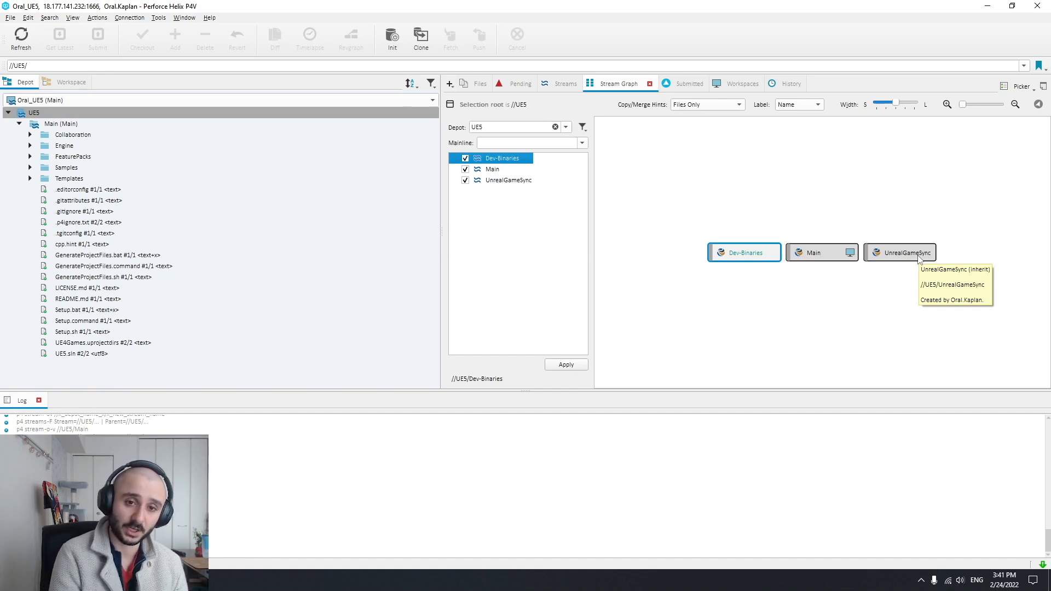
{"action": "left_click", "coordinate": [757, 258]}
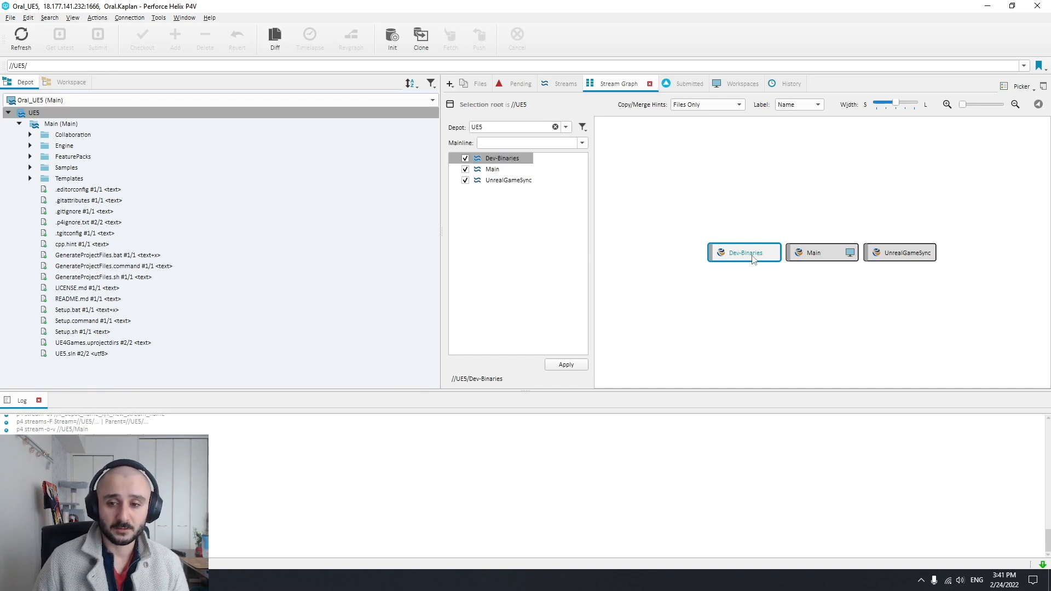
{"action": "mouse_move", "coordinate": [753, 262]}
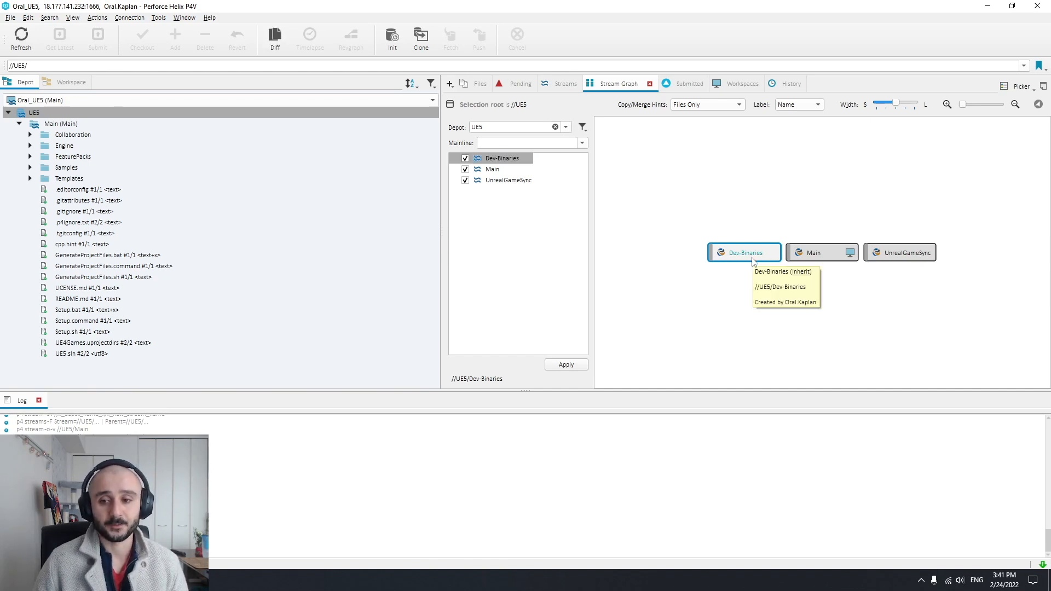
Switch to the Dev-Binaries workspace and highlight the depot path of its Dev-Binaries stream
{"action": "left_click", "coordinate": [65, 100]}
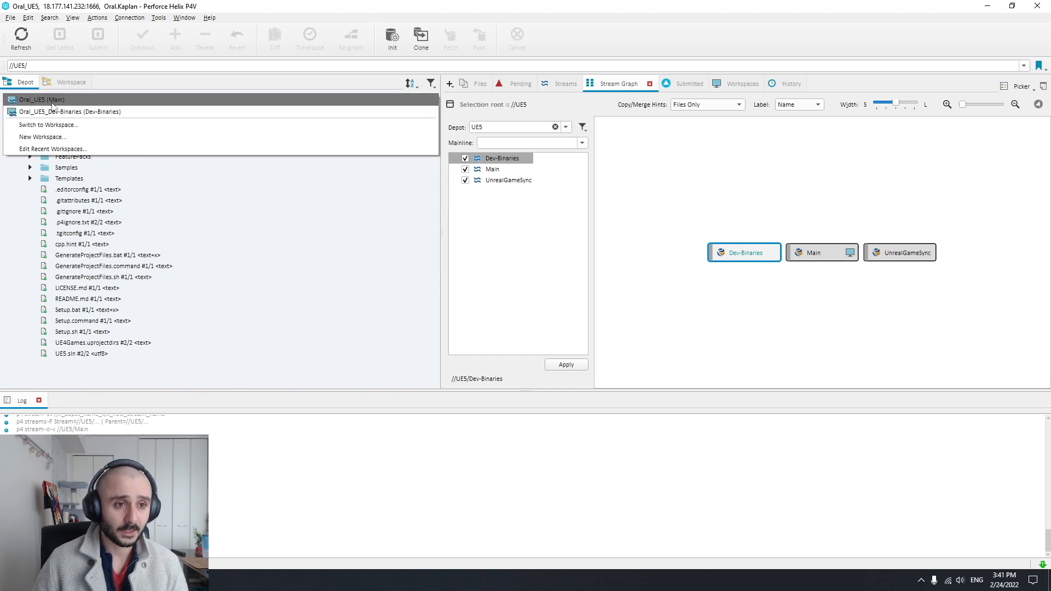
{"action": "left_click", "coordinate": [100, 113]}
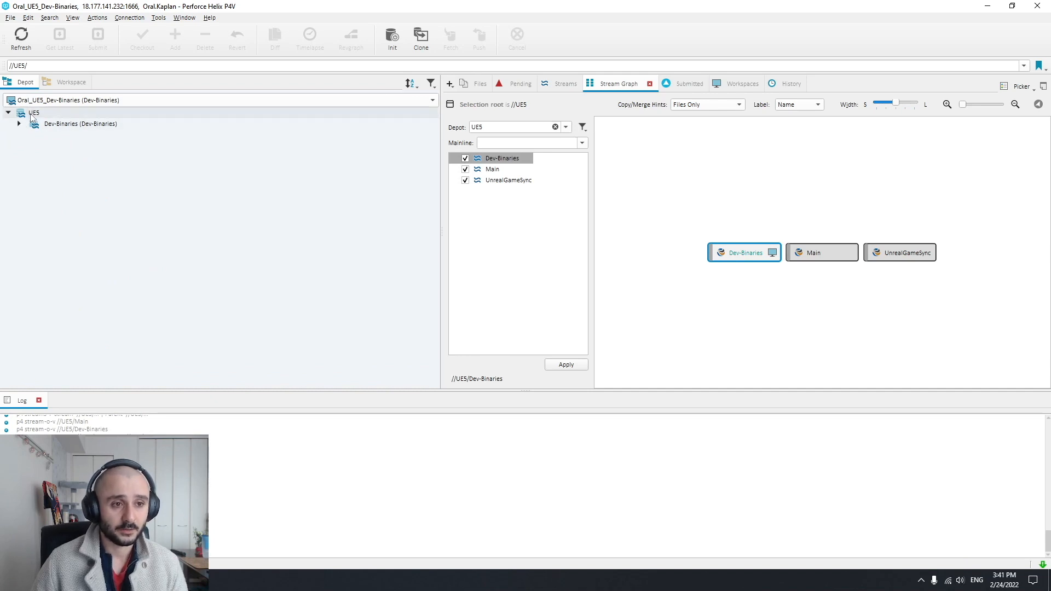
{"action": "left_click", "coordinate": [74, 124]}
{"action": "left_click", "coordinate": [2, 63]}
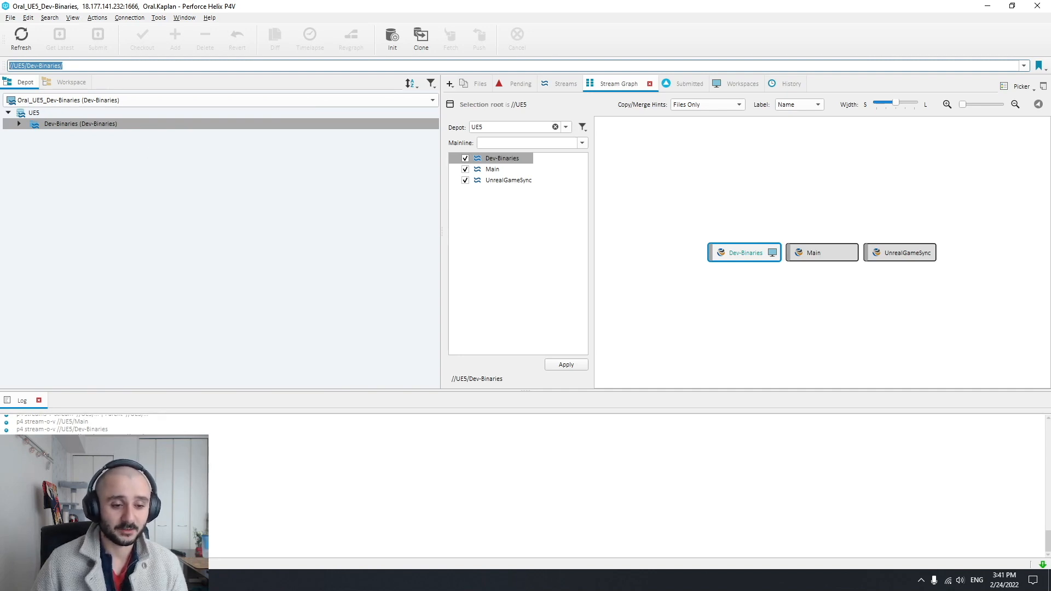
Return to the documentation in the browser and review the Build/UnrealGameSync.ini instruction and its example ZippedBinariesPath entry
{"action": "key", "text": "alt+Tab"}
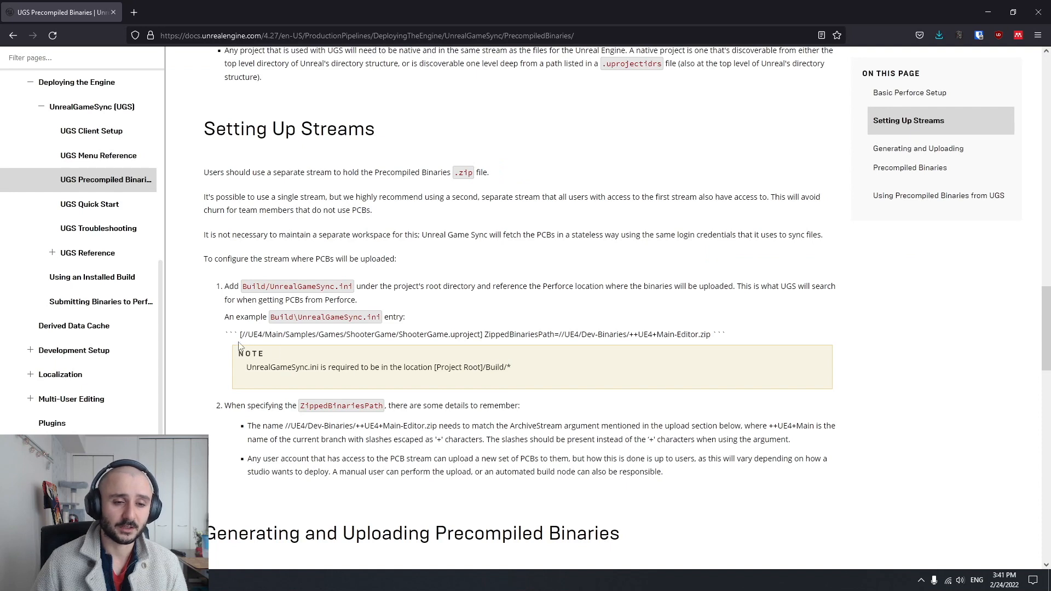
{"action": "double_click", "coordinate": [273, 317]}
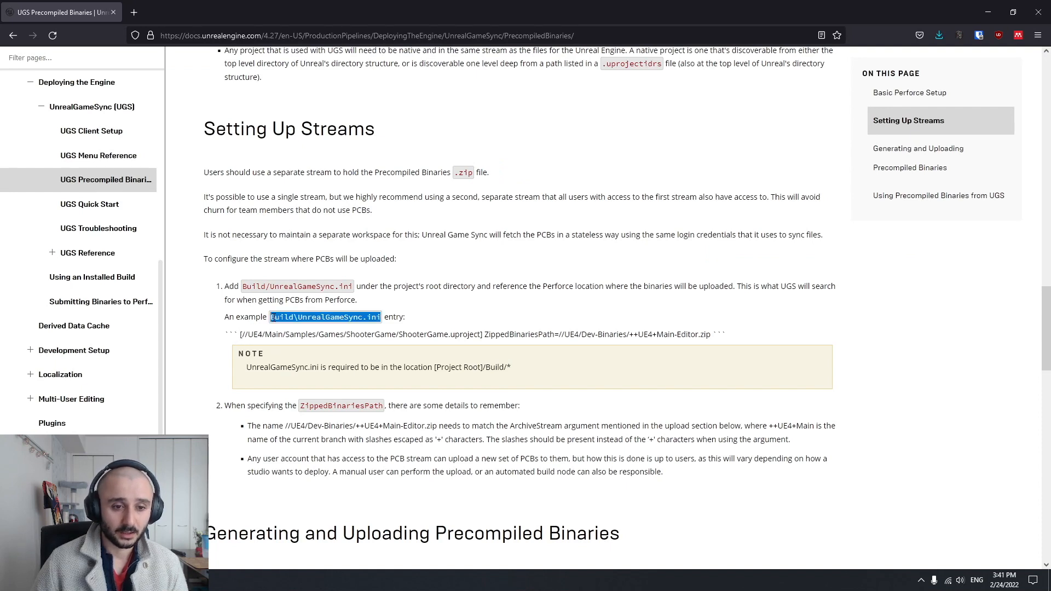
{"action": "double_click", "coordinate": [322, 289]}
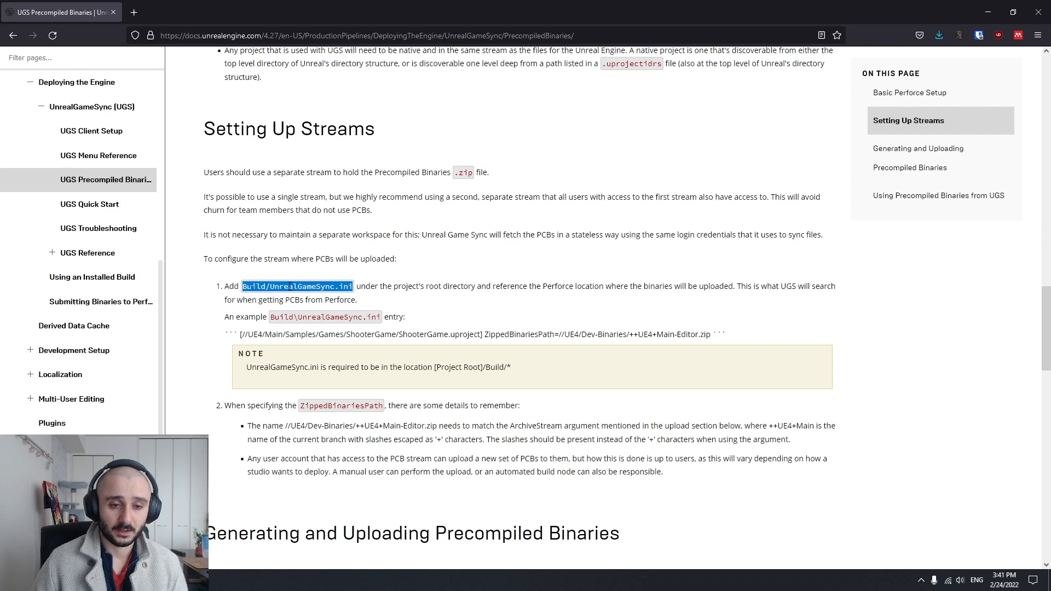
{"action": "left_click_drag", "start_coordinate": [239, 334], "coordinate": [712, 335]}
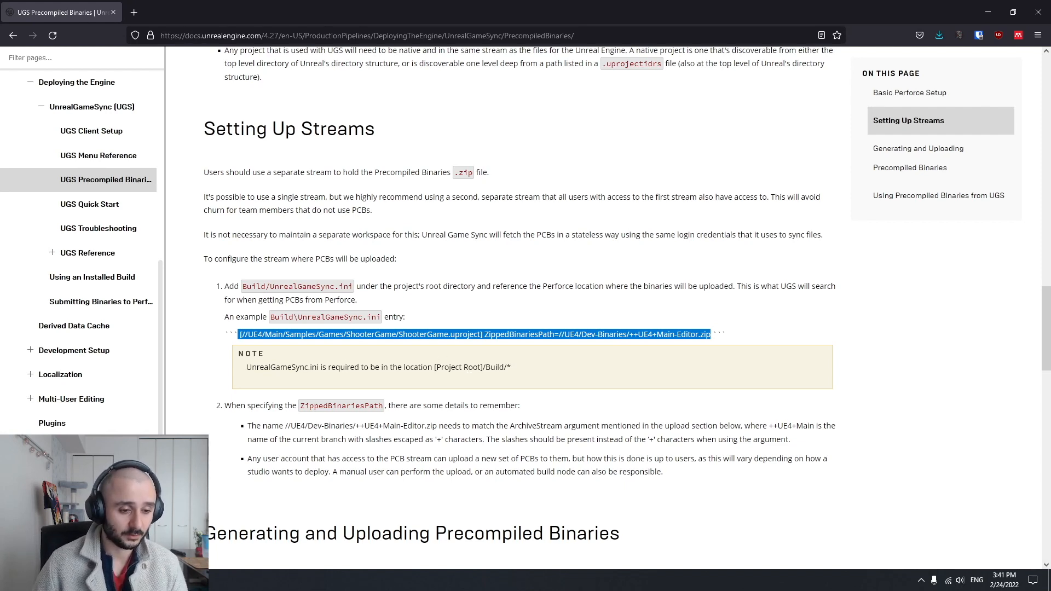
Switch to File Explorer and open the Build folder of the Test project under UE5\Collaboration
{"action": "key", "text": "alt+Tab"}
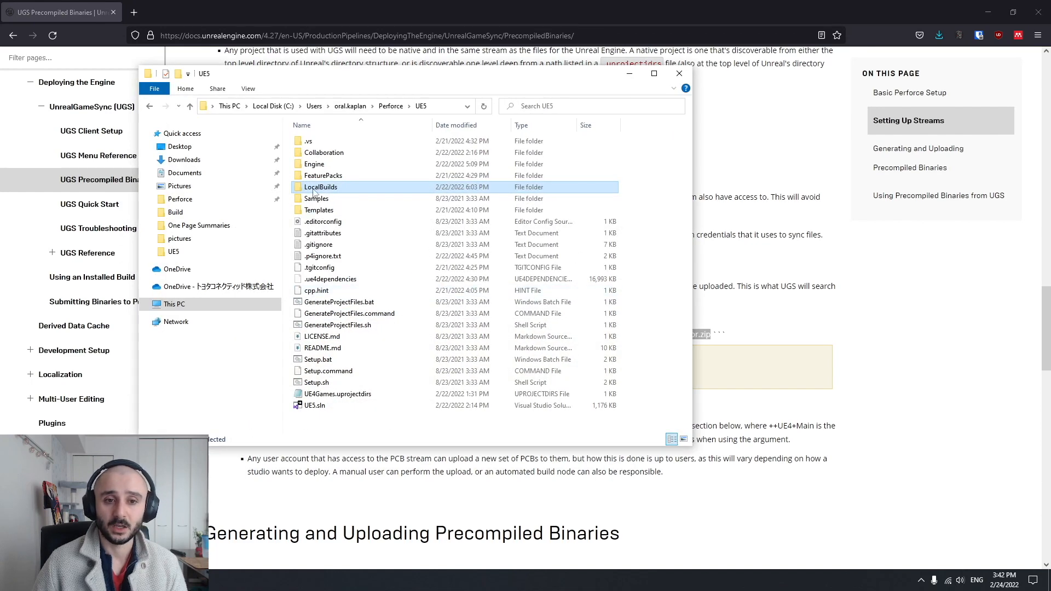
{"action": "key", "text": "F2"}
{"action": "left_click", "coordinate": [323, 153]}
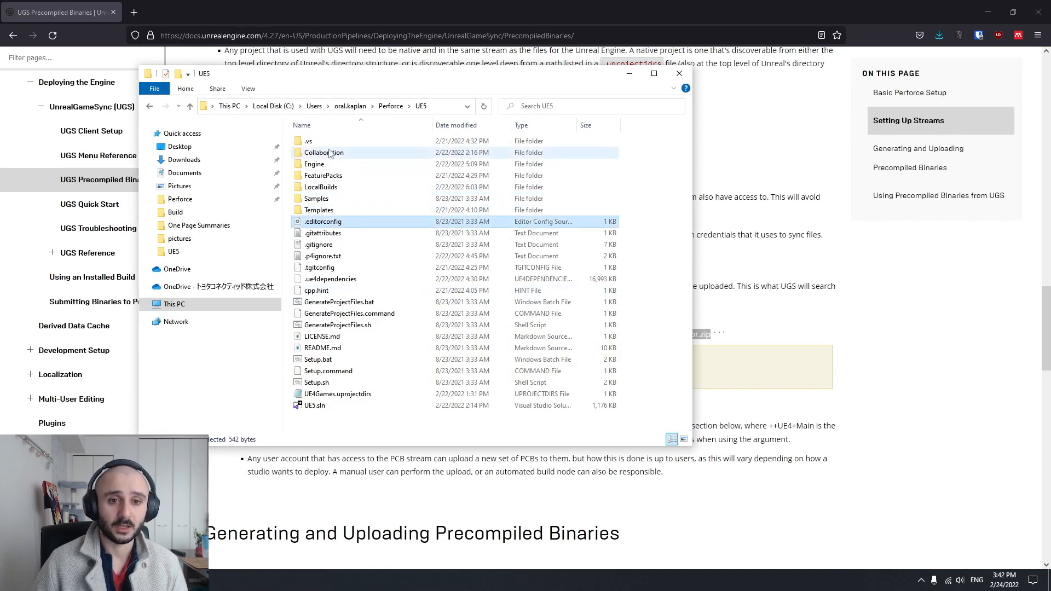
{"action": "double_click", "coordinate": [322, 153]}
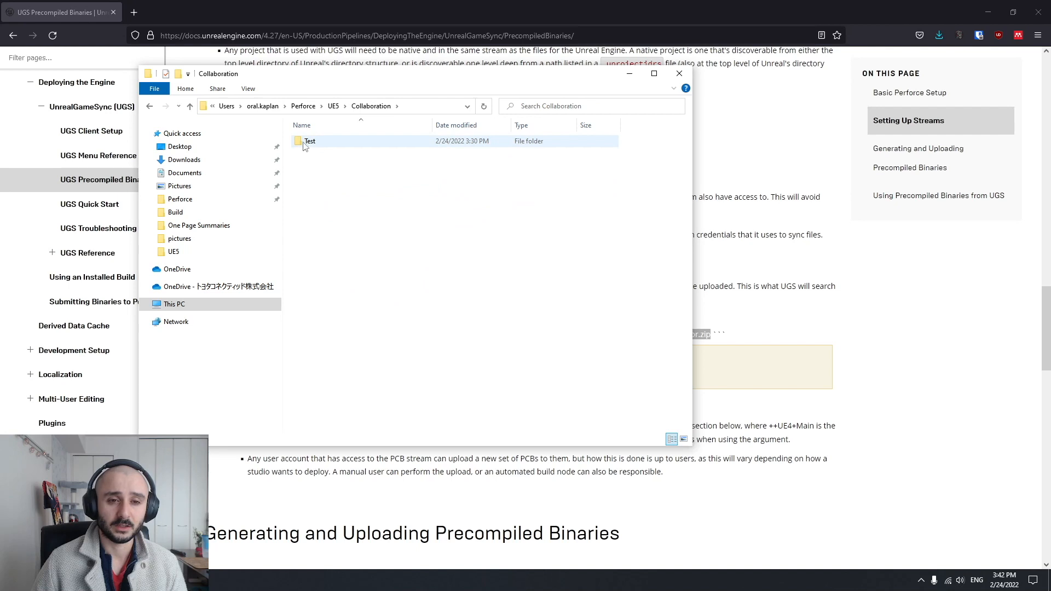
{"action": "double_click", "coordinate": [322, 145]}
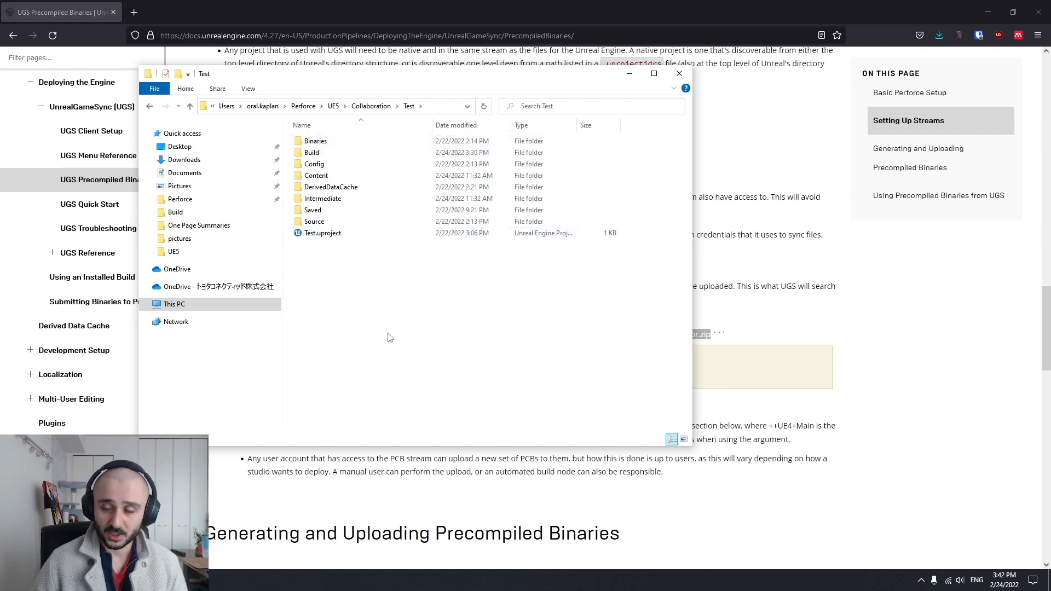
{"action": "left_click_drag", "start_coordinate": [394, 81], "coordinate": [704, 106]}
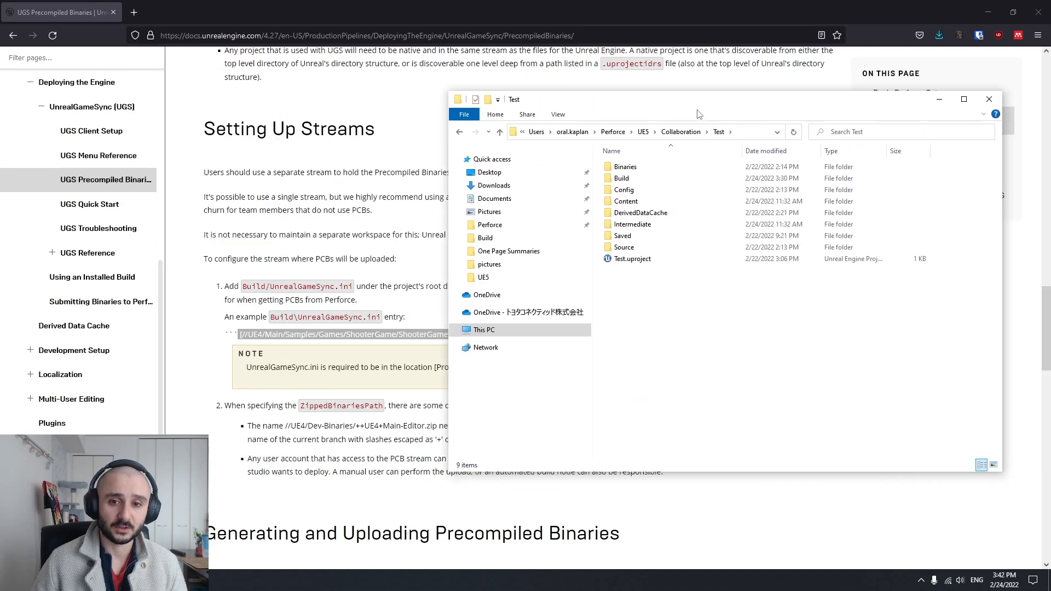
{"action": "mouse_move", "coordinate": [627, 181]}
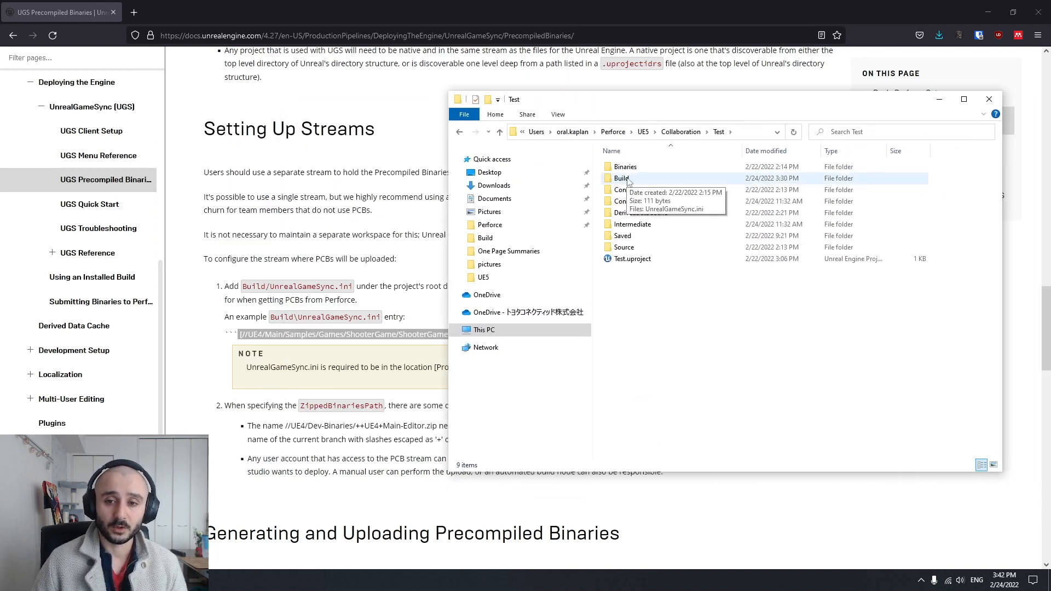
{"action": "double_click", "coordinate": [628, 181]}
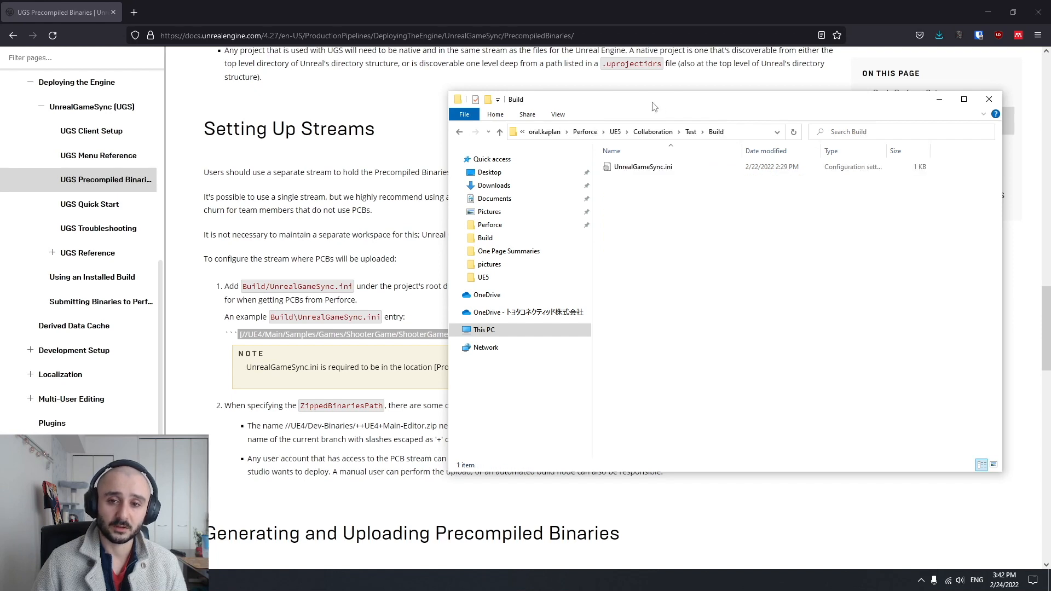
Open UnrealGameSync.ini in Visual Studio Code and examine its //UE5/Main/Collaboration/Test/Test.uproject section line
{"action": "mouse_move", "coordinate": [641, 177]}
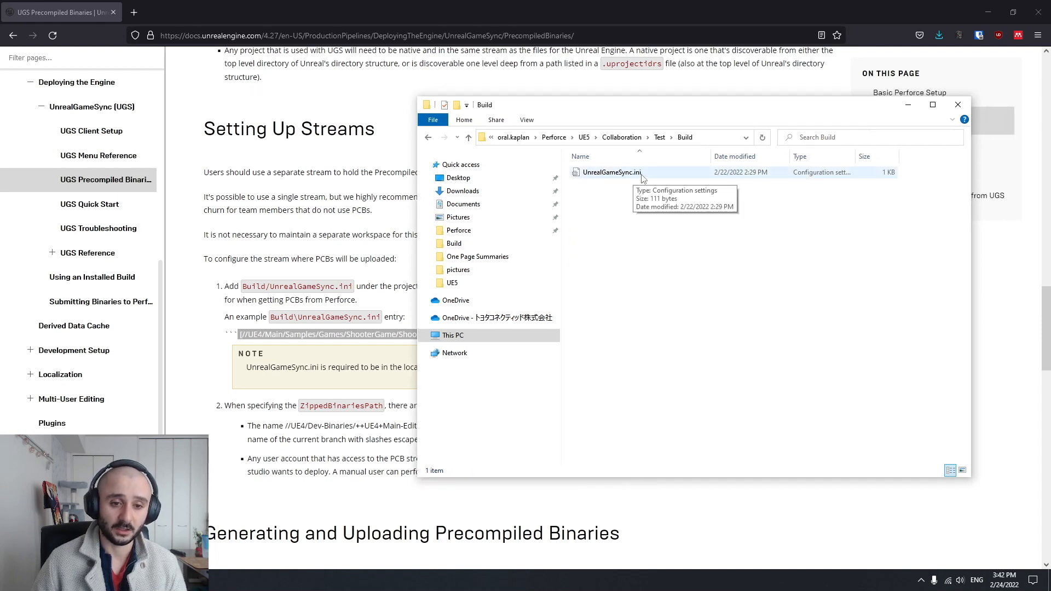
{"action": "right_click", "coordinate": [611, 174]}
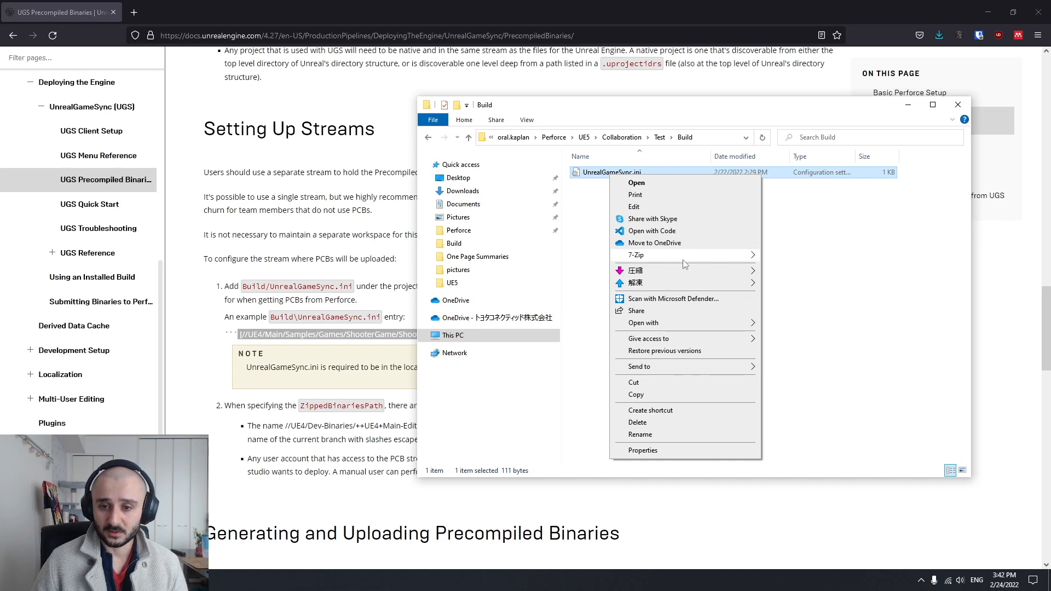
{"action": "left_click", "coordinate": [658, 236]}
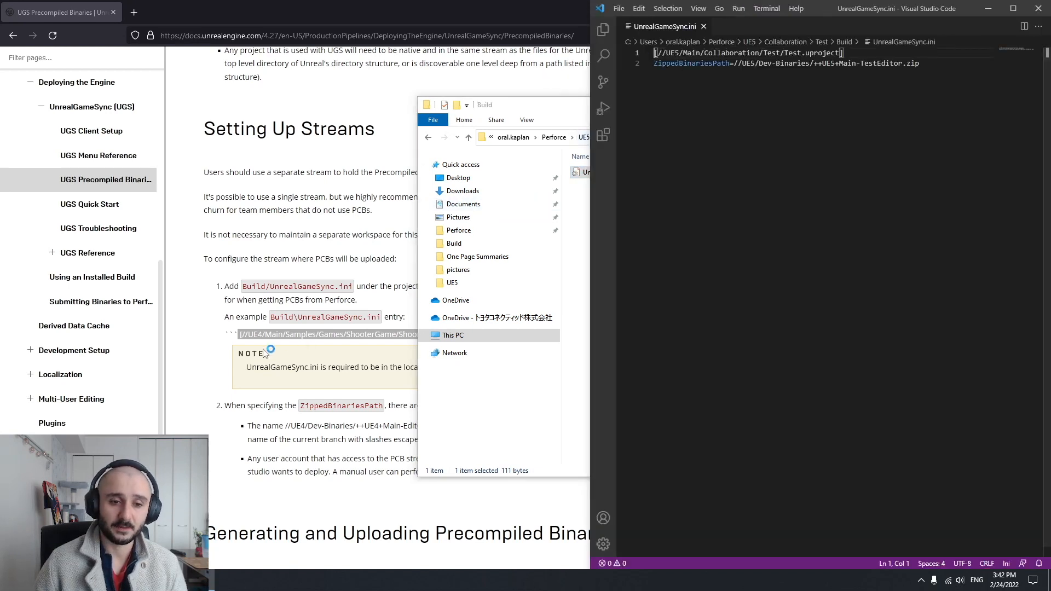
{"action": "left_click", "coordinate": [855, 52]}
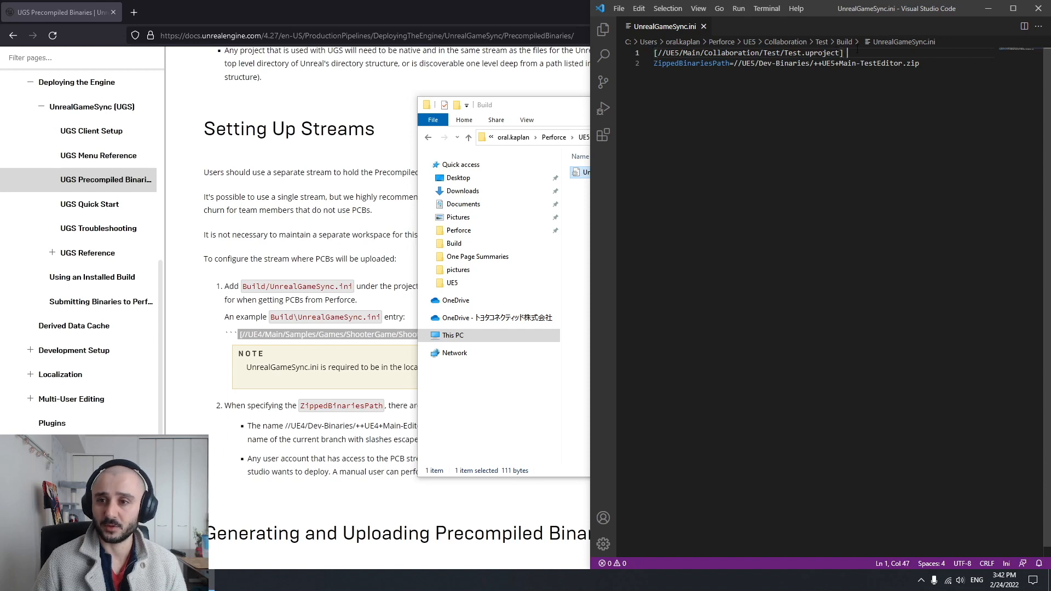
{"action": "left_click_drag", "start_coordinate": [654, 53], "coordinate": [894, 53]}
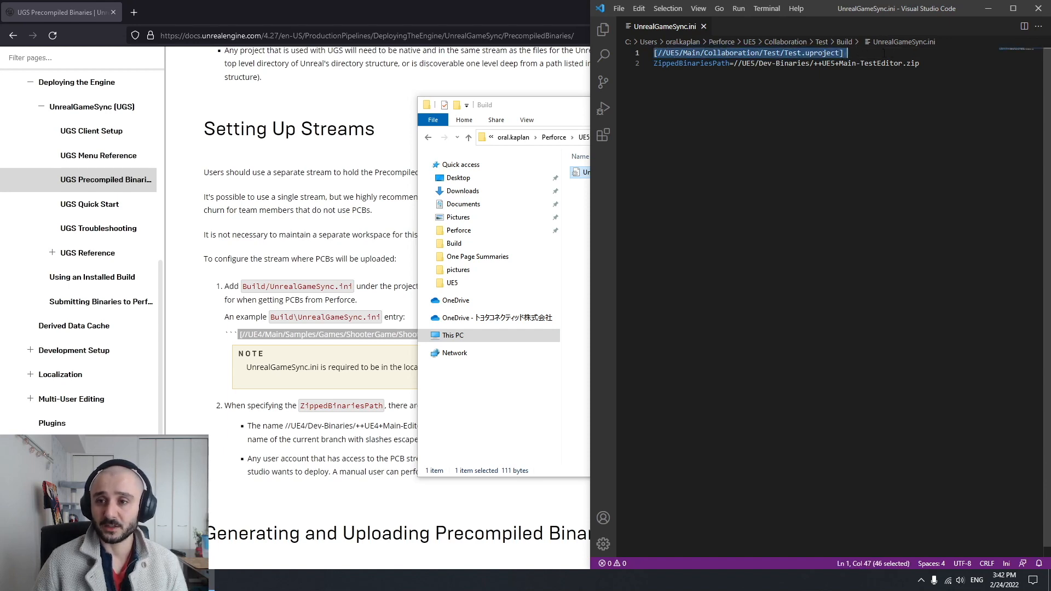
{"action": "left_click", "coordinate": [887, 84]}
{"action": "left_click_drag", "start_coordinate": [658, 53], "coordinate": [839, 52]}
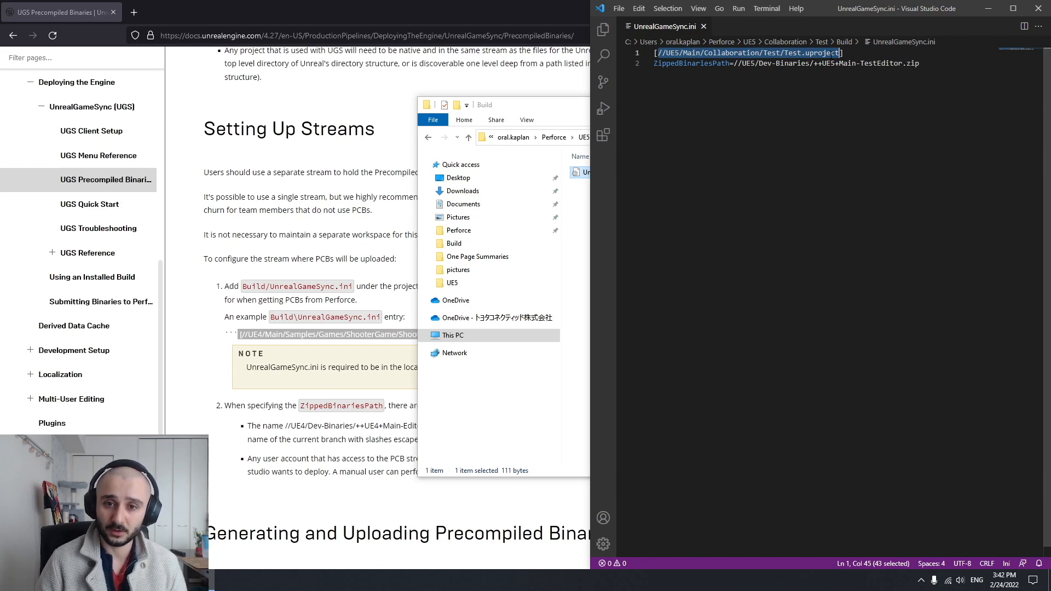
Arrange Perforce P4V side by side with UnrealGameSync.ini in Visual Studio Code
{"action": "key", "text": "alt+Tab"}
{"action": "key", "text": "super+Left"}
{"action": "left_click", "coordinate": [821, 153]}
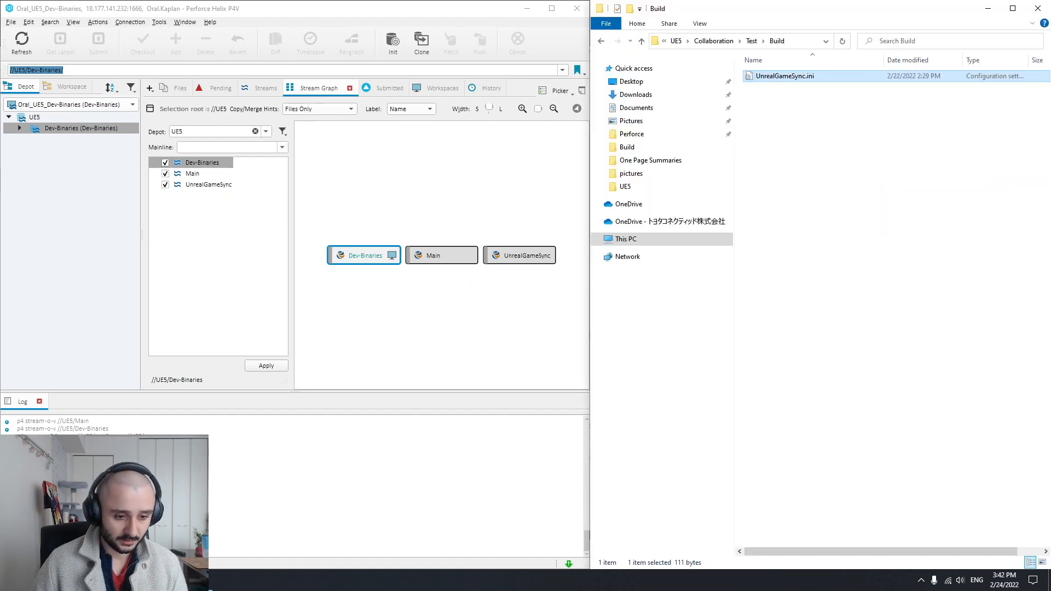
{"action": "left_click", "coordinate": [202, 580]}
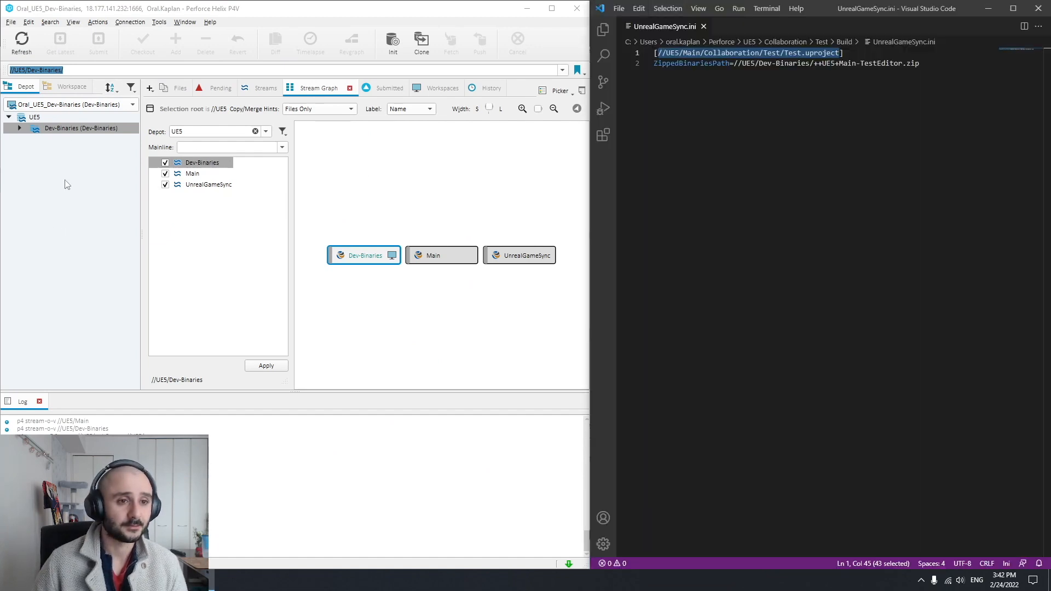
Switch P4V to the Main stream workspace, locate Test.uproject in Collaboration/Test and highlight its depot path
{"action": "left_click", "coordinate": [72, 107]}
{"action": "left_click", "coordinate": [60, 117]}
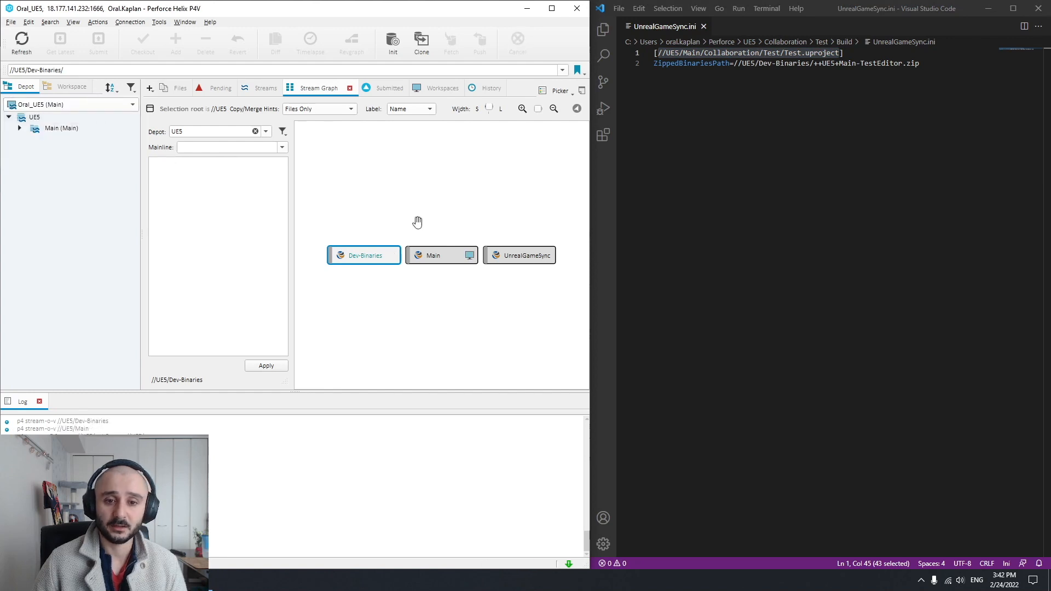
{"action": "left_click", "coordinate": [20, 128]}
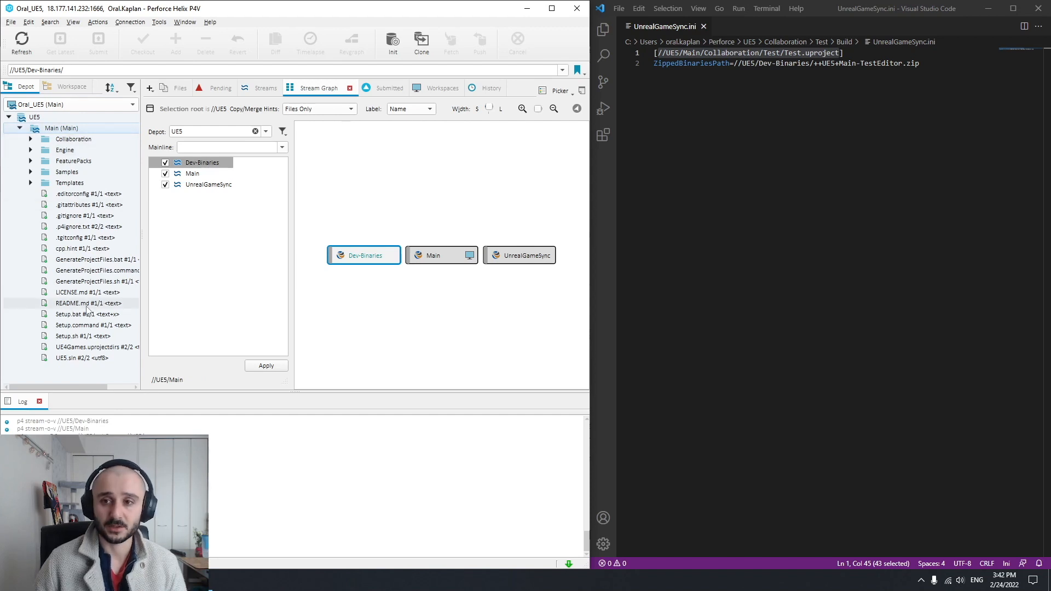
{"action": "left_click", "coordinate": [31, 139]}
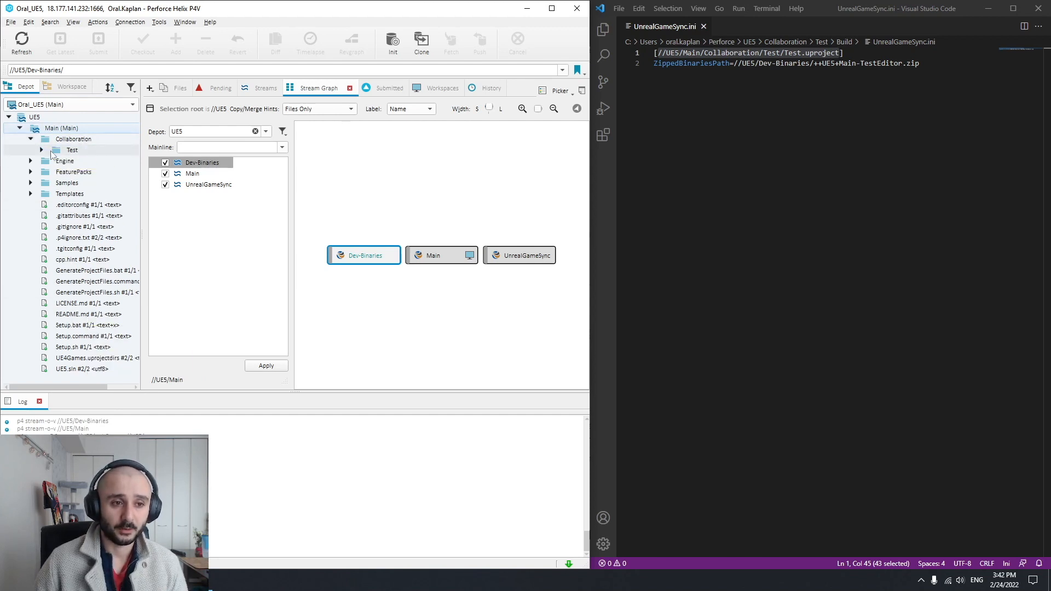
{"action": "left_click", "coordinate": [42, 149]}
{"action": "left_click", "coordinate": [98, 216]}
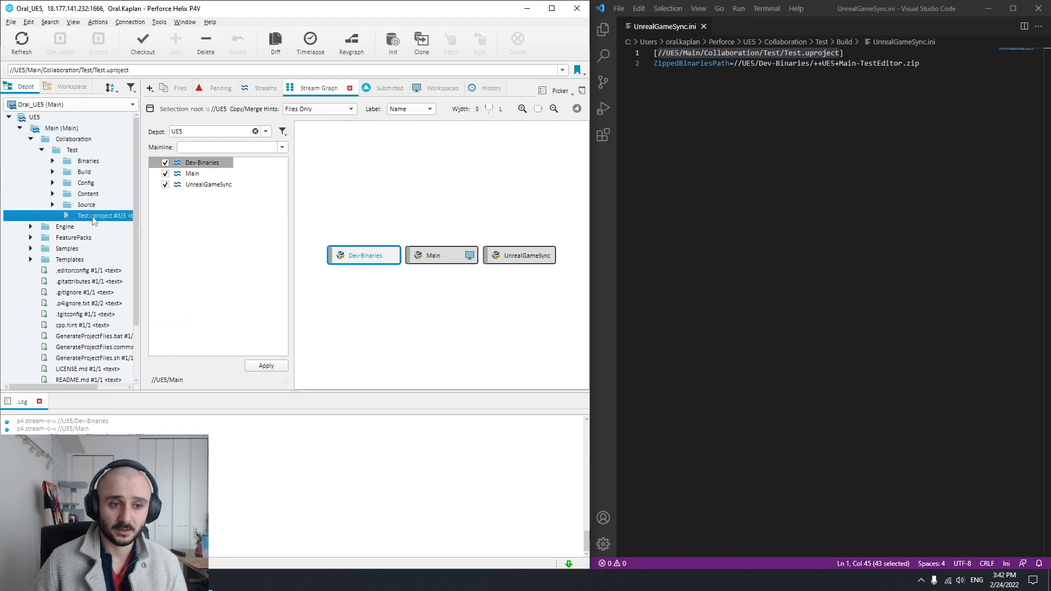
{"action": "left_click", "coordinate": [2, 70]}
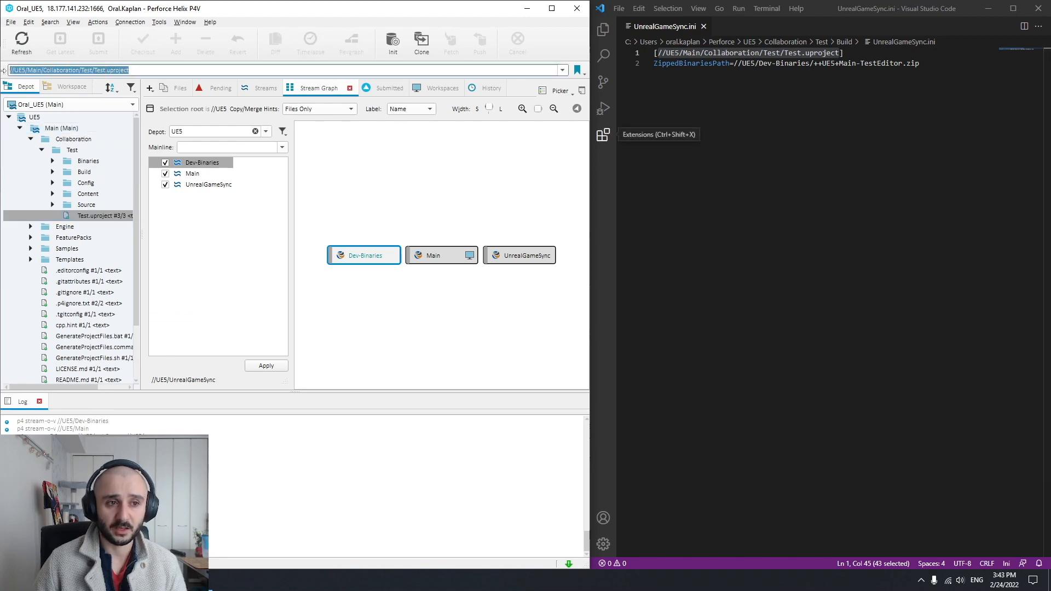
Compare the ZippedBinariesPath key in UnrealGameSync.ini with the documentation's example entry in Firefox, highlighting ++UE4+Main-Editor.zip there
{"action": "left_click", "coordinate": [659, 53]}
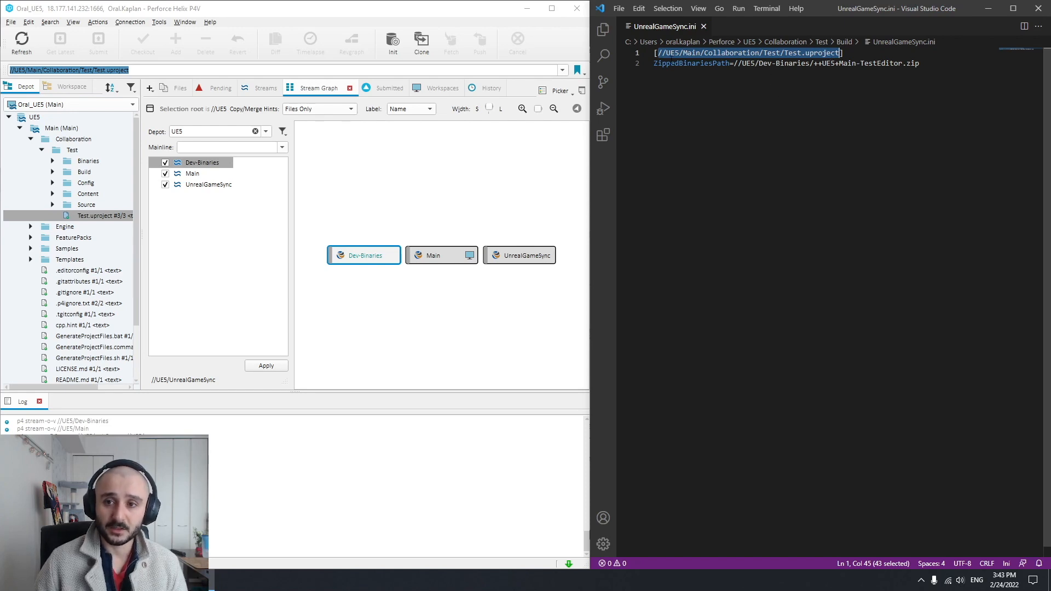
{"action": "double_click", "coordinate": [686, 64]}
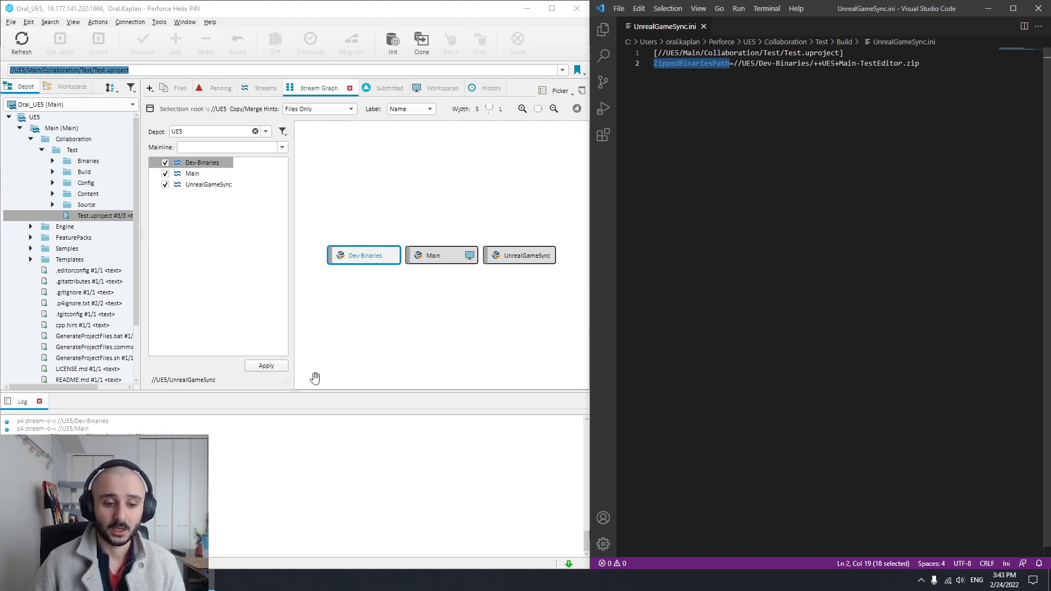
{"action": "key", "text": "alt+Tab"}
{"action": "left_click", "coordinate": [202, 271]}
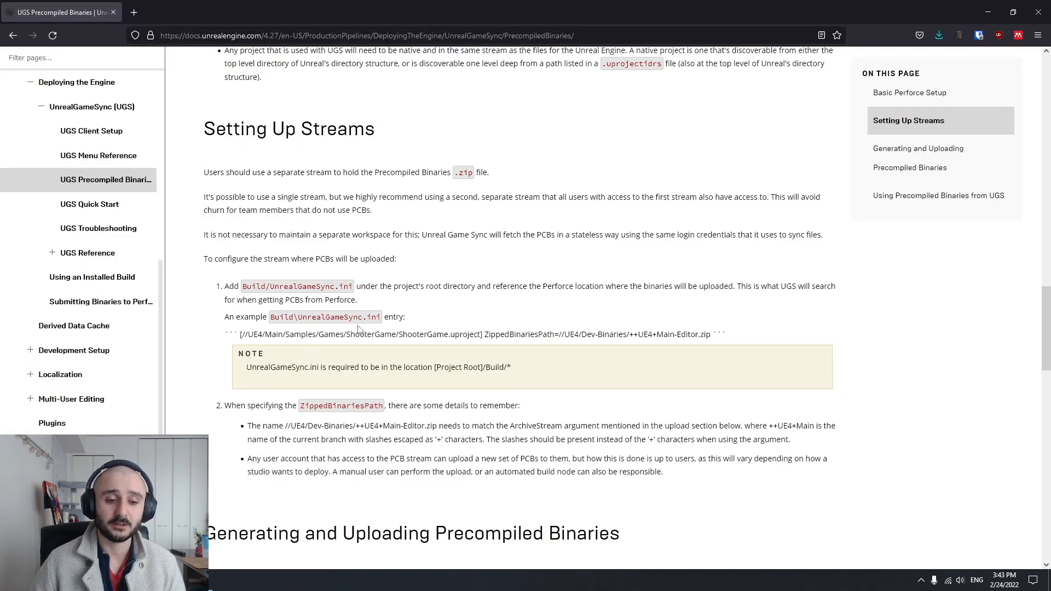
{"action": "scroll", "coordinate": [353, 330], "scroll_direction": "down", "scroll_amount": 2}
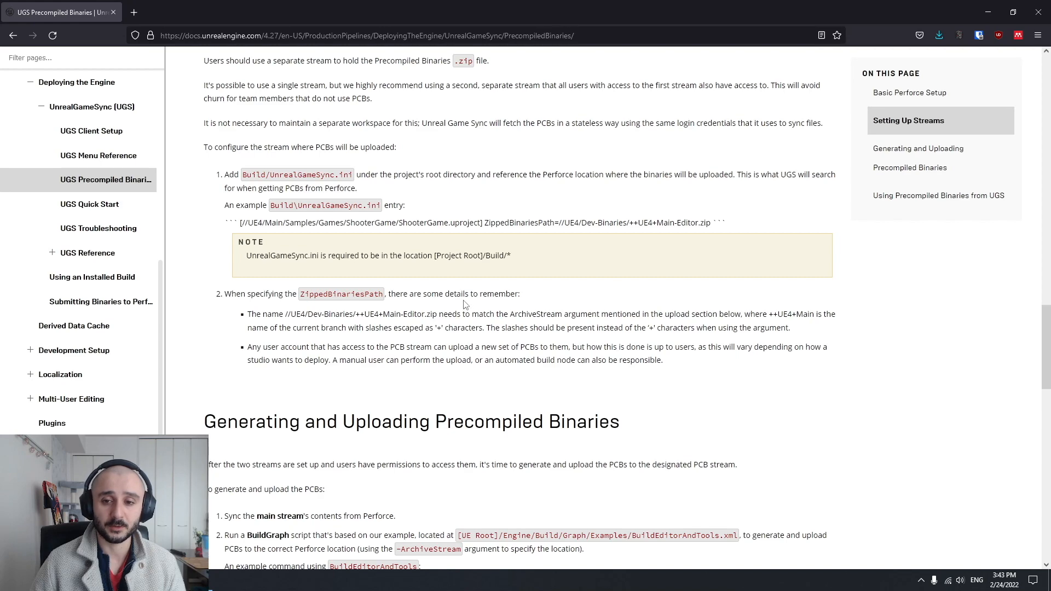
{"action": "left_click_drag", "start_coordinate": [631, 222], "coordinate": [712, 223]}
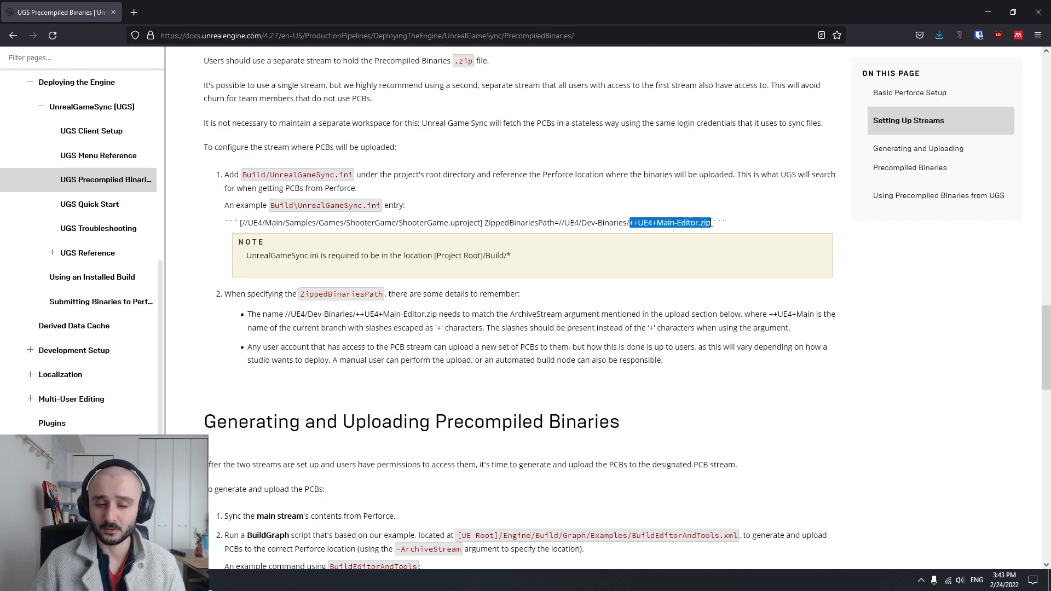
{"action": "left_click", "coordinate": [499, 346]}
Review the Setting Up Streams and Generating and Uploading Precompiled Binaries sections, highlighting their headings
{"action": "scroll", "coordinate": [466, 347], "scroll_direction": "up", "scroll_amount": 2}
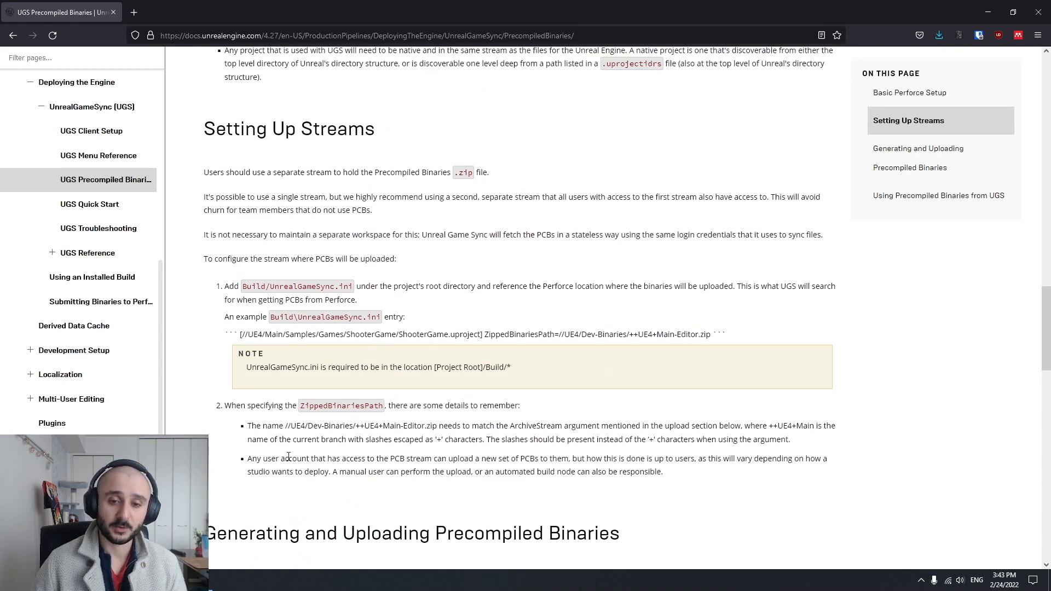
{"action": "scroll", "coordinate": [438, 383], "scroll_direction": "down", "scroll_amount": 1}
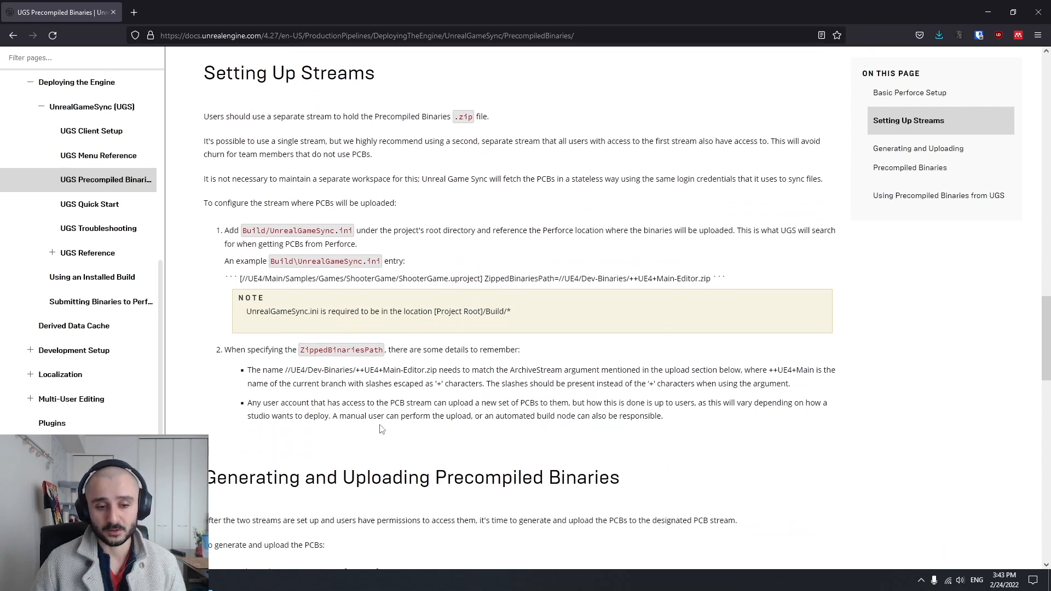
{"action": "left_click_drag", "start_coordinate": [199, 480], "coordinate": [642, 486]}
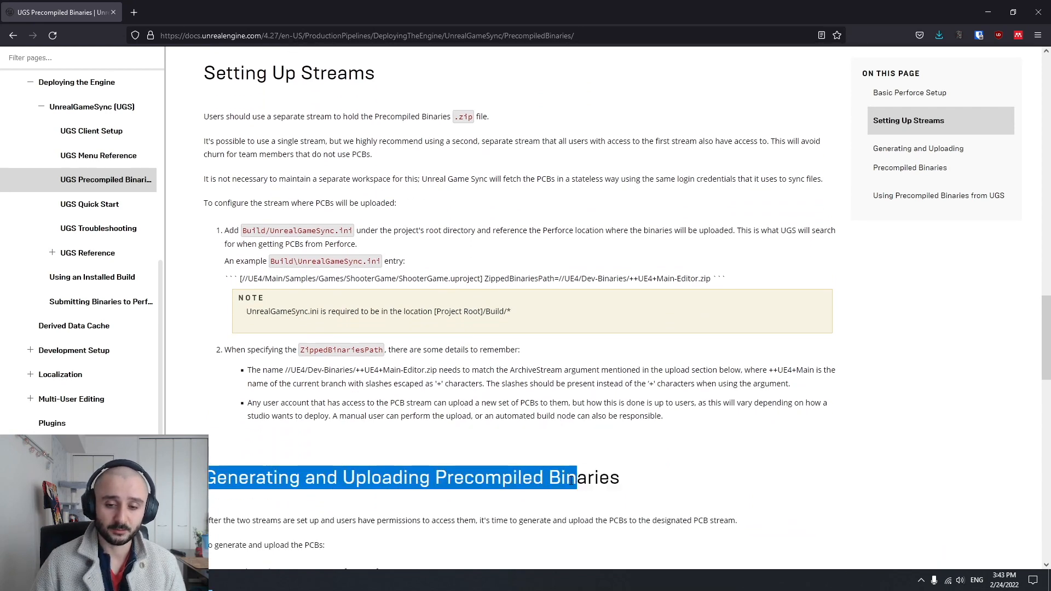
{"action": "scroll", "coordinate": [643, 485], "scroll_direction": "up", "scroll_amount": 1}
{"action": "left_click_drag", "start_coordinate": [207, 131], "coordinate": [424, 136]}
{"action": "left_click", "coordinate": [425, 146]}
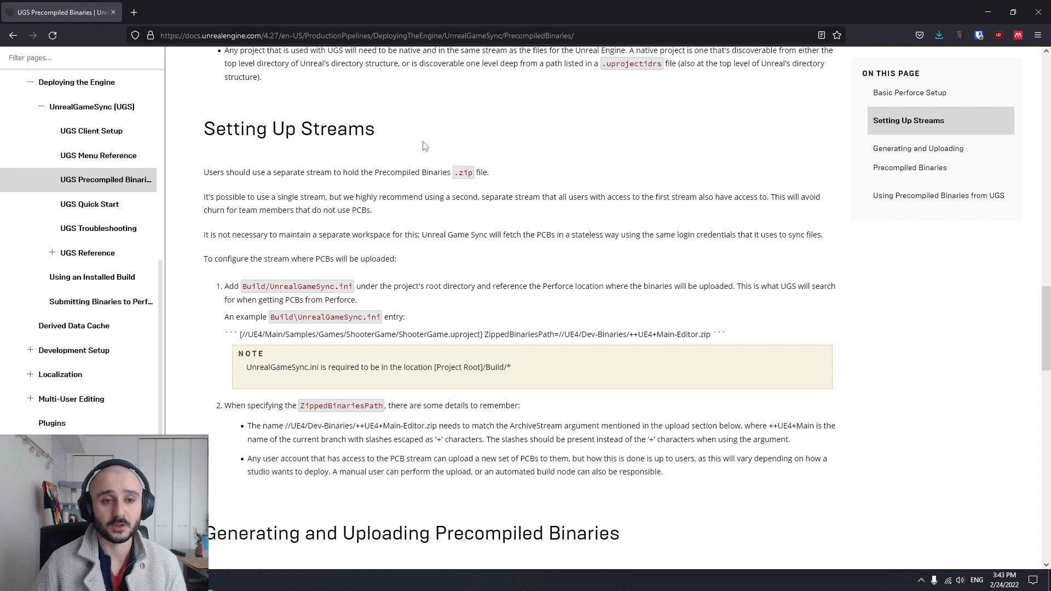
{"action": "left_click_drag", "start_coordinate": [205, 132], "coordinate": [480, 135]}
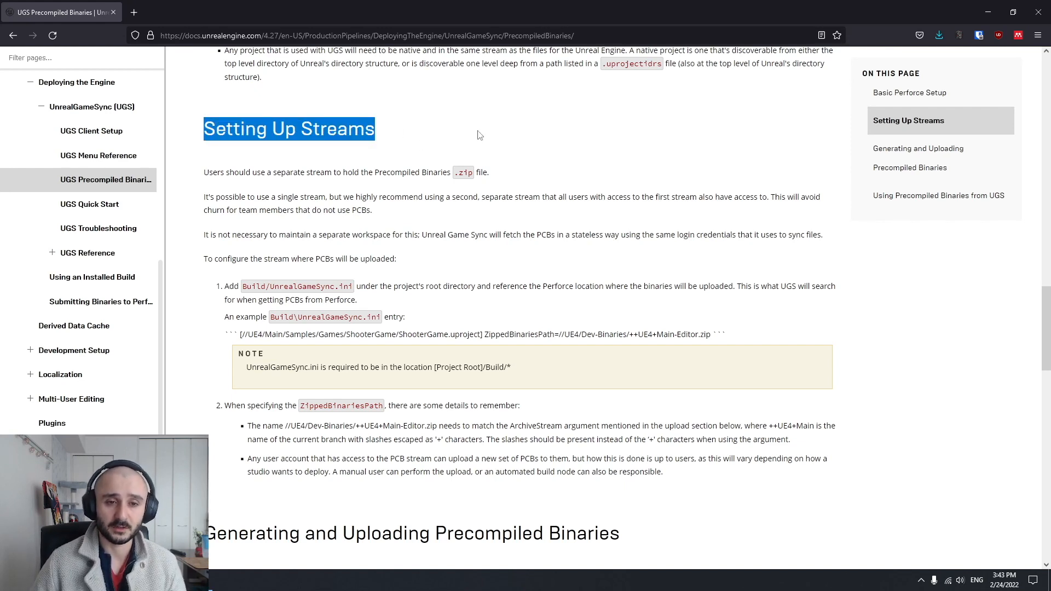
{"action": "left_click", "coordinate": [425, 135]}
{"action": "scroll", "coordinate": [405, 219], "scroll_direction": "down", "scroll_amount": 1}
{"action": "left_click_drag", "start_coordinate": [207, 480], "coordinate": [637, 467]}
{"action": "left_click", "coordinate": [649, 468]}
{"action": "scroll", "coordinate": [648, 472], "scroll_direction": "up", "scroll_amount": 1}
Switch back to P4V and Visual Studio Code and compare Test.uproject's depot path with the section line in UnrealGameSync.ini
{"action": "key", "text": "alt+Tab"}
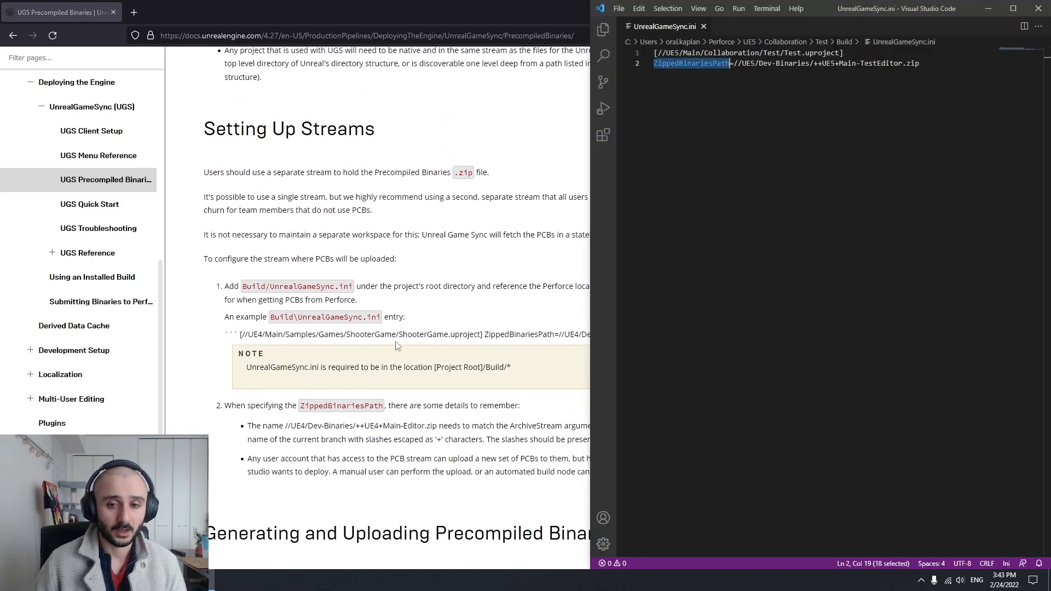
{"action": "key", "text": "alt+Tab"}
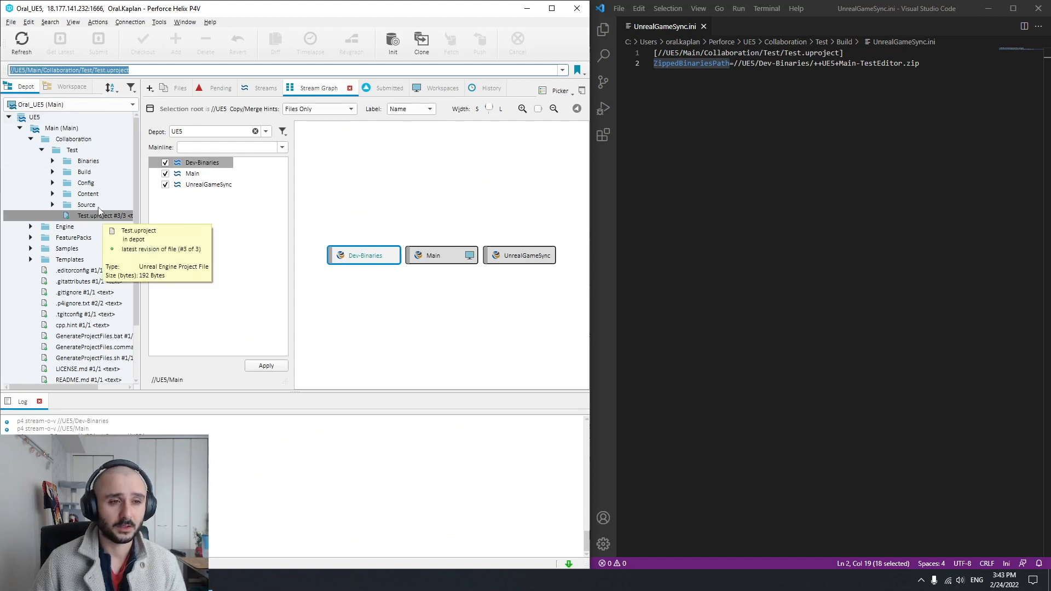
{"action": "left_click", "coordinate": [33, 70]}
{"action": "left_click_drag", "start_coordinate": [130, 70], "coordinate": [9, 69]}
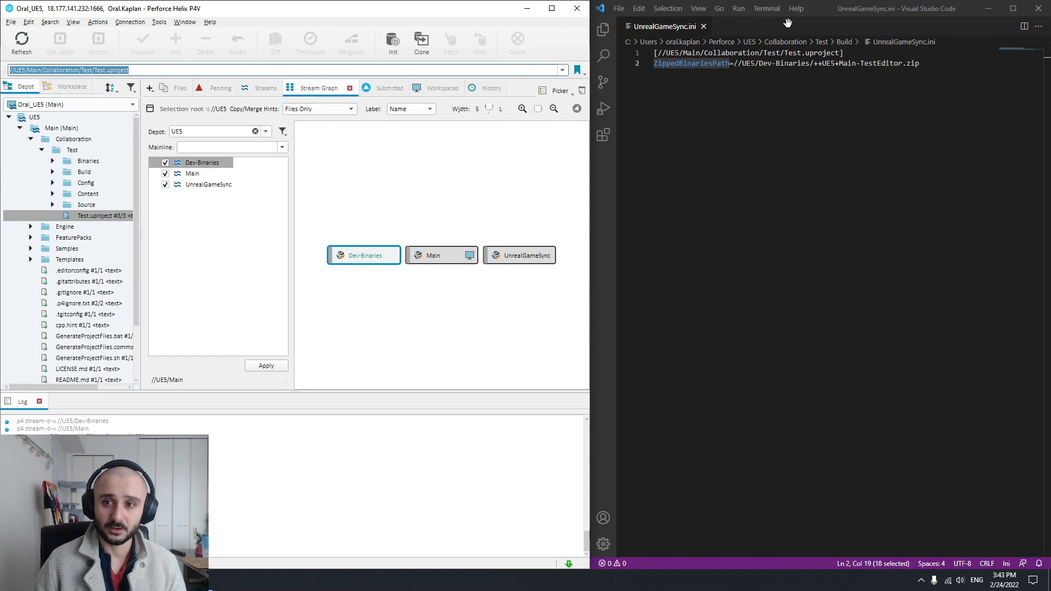
{"action": "left_click", "coordinate": [840, 53]}
{"action": "left_click_drag", "start_coordinate": [841, 54], "coordinate": [657, 53]}
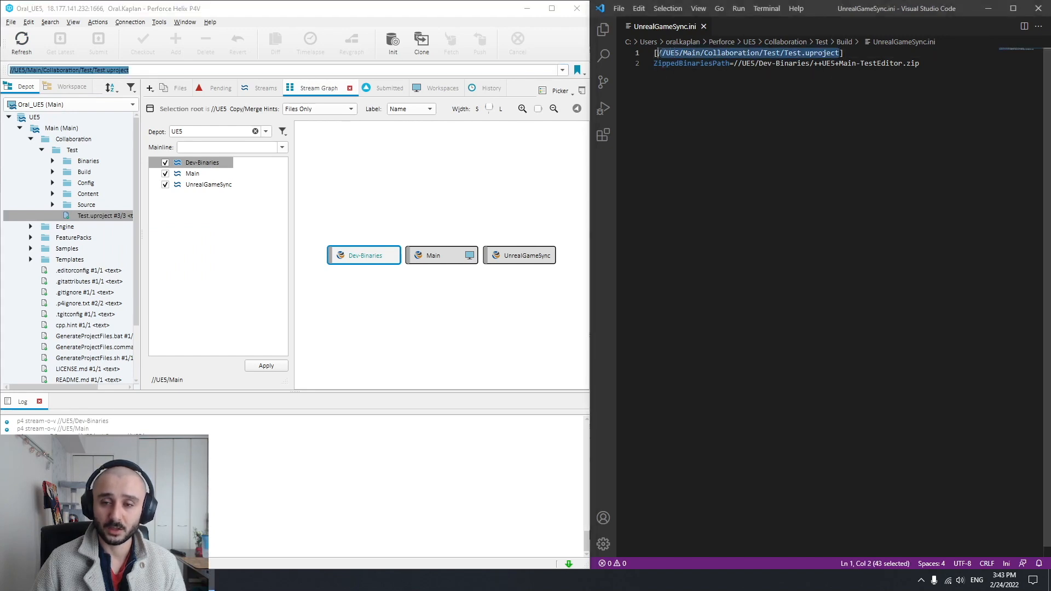
{"action": "left_click", "coordinate": [791, 85]}
Switch P4V to the Dev-Binaries stream workspace, select the Dev-Binaries stream and highlight its depot path
{"action": "left_click", "coordinate": [109, 104]}
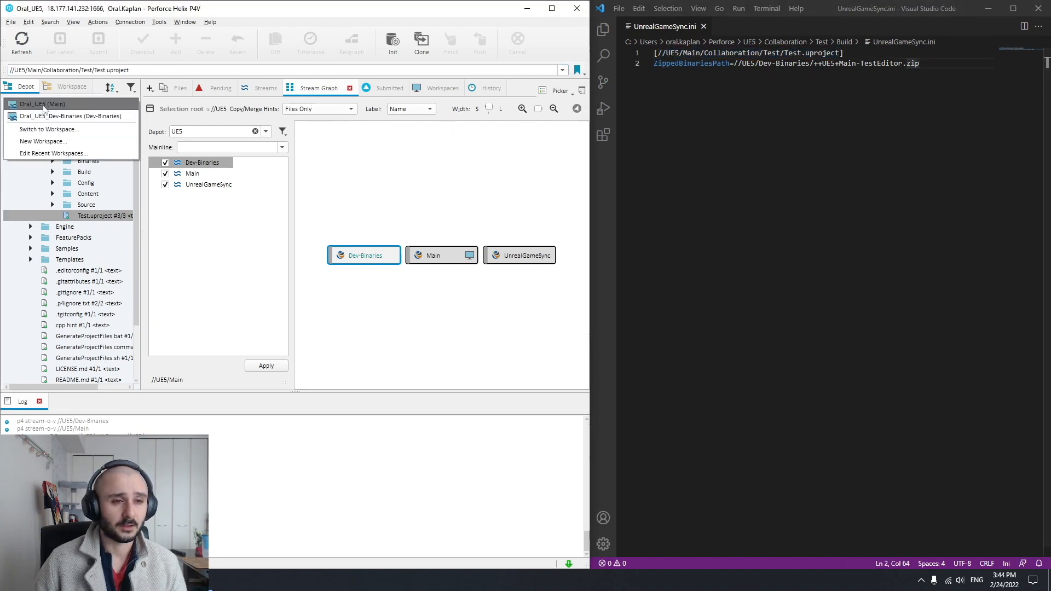
{"action": "left_click", "coordinate": [71, 116]}
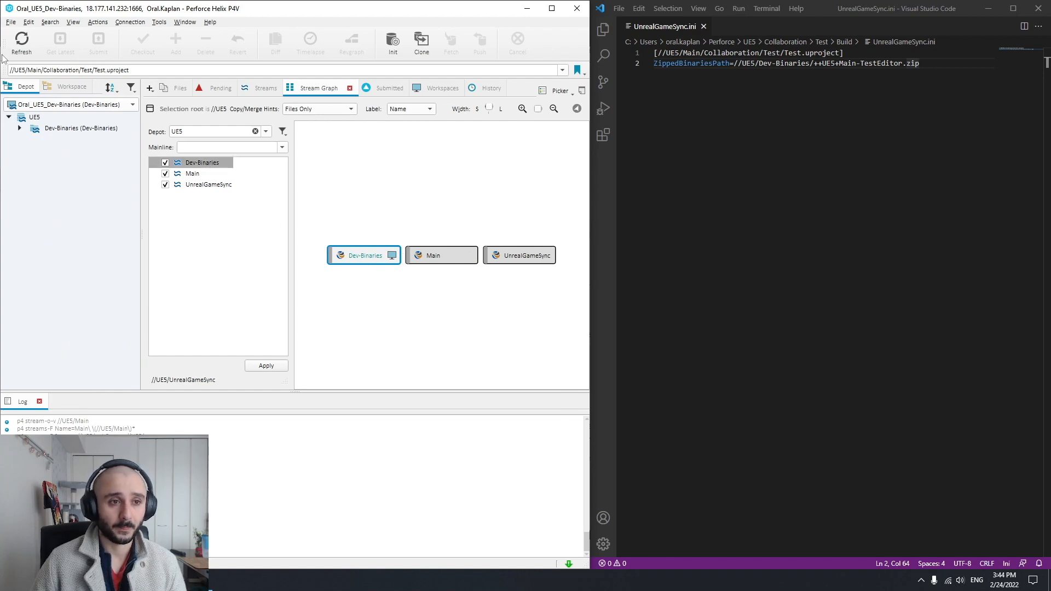
{"action": "left_click", "coordinate": [60, 128]}
{"action": "left_click", "coordinate": [2, 70]}
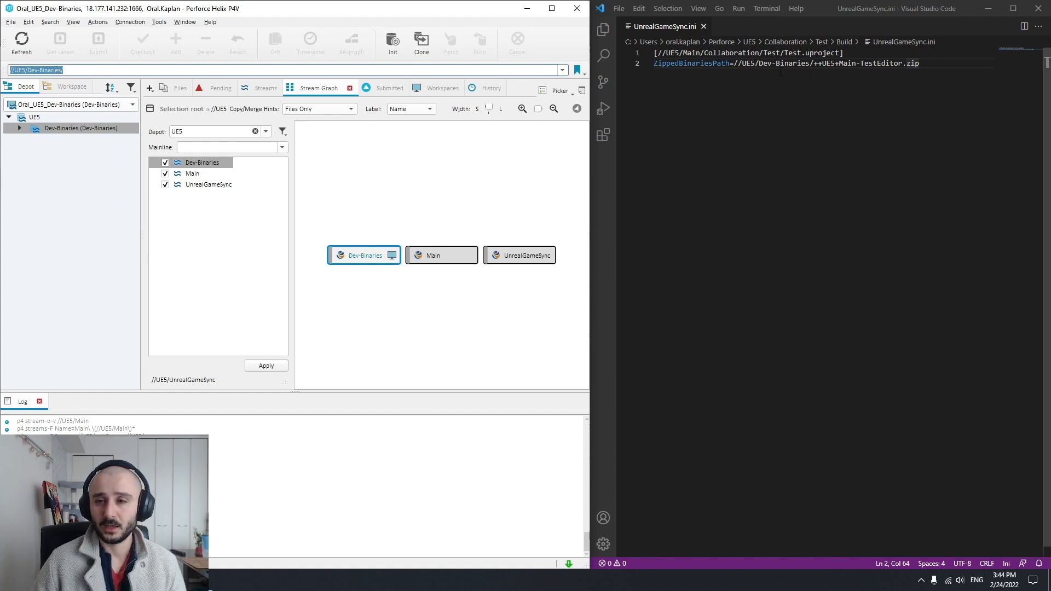
Examine the ZippedBinariesPath value in UnrealGameSync.ini, highlighting the archive name ++UE5+Main-TestEditor.zip
{"action": "left_click_drag", "start_coordinate": [733, 63], "coordinate": [920, 63]}
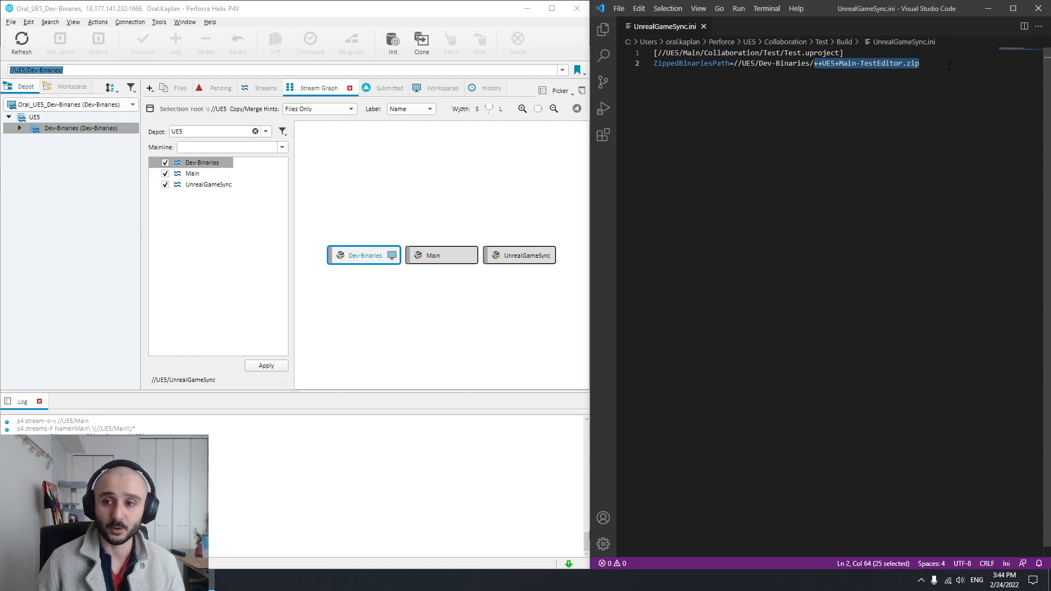
{"action": "left_click", "coordinate": [831, 79]}
{"action": "left_click_drag", "start_coordinate": [814, 63], "coordinate": [921, 64]}
Return to the documentation in Firefox and highlight ++UE4+Main and its leading ++ in the ZippedBinariesPath notes
{"action": "left_click", "coordinate": [148, 581]}
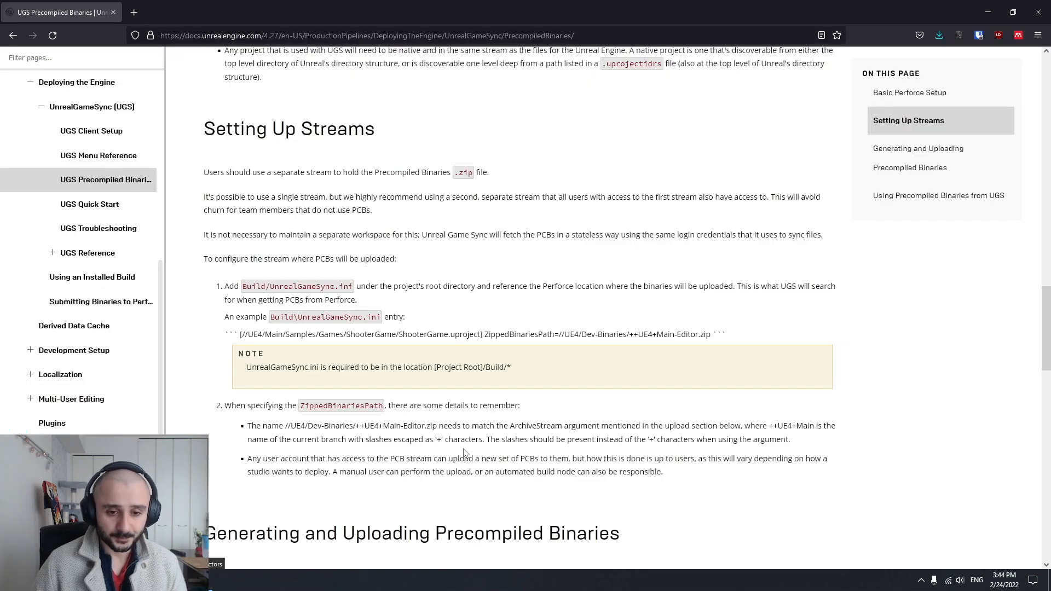
{"action": "scroll", "coordinate": [336, 318], "scroll_direction": "down", "scroll_amount": 1}
{"action": "scroll", "coordinate": [335, 318], "scroll_direction": "down", "scroll_amount": 1}
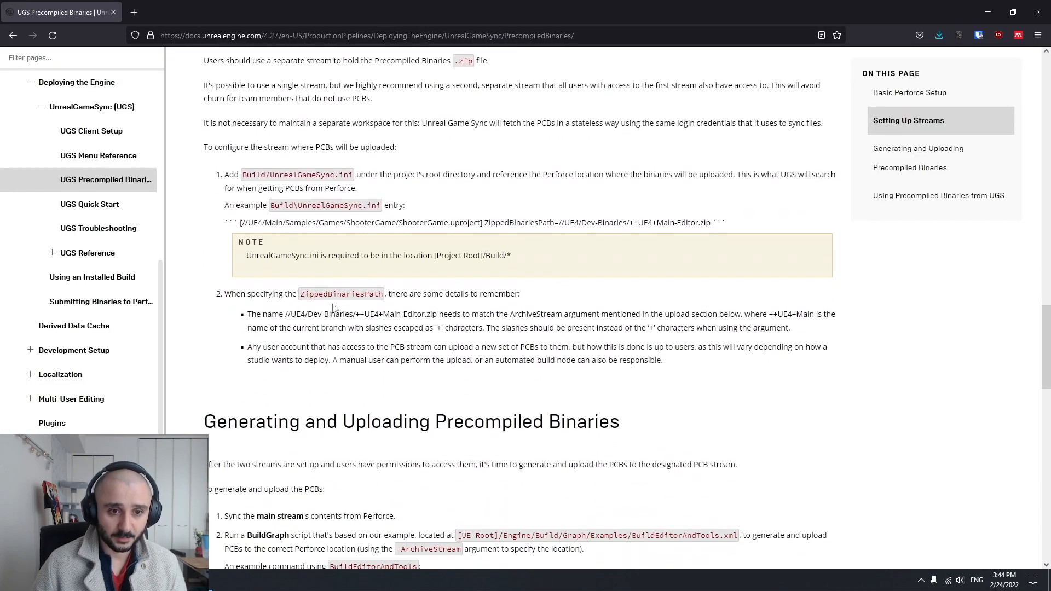
{"action": "scroll", "coordinate": [311, 294], "scroll_direction": "down", "scroll_amount": 1}
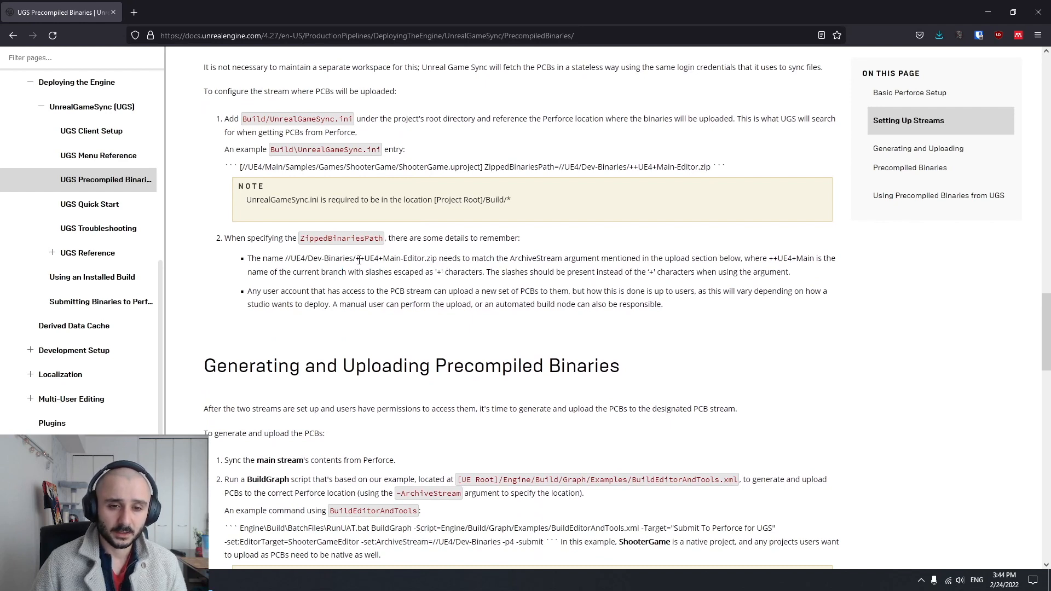
{"action": "left_click_drag", "start_coordinate": [358, 259], "coordinate": [403, 258]}
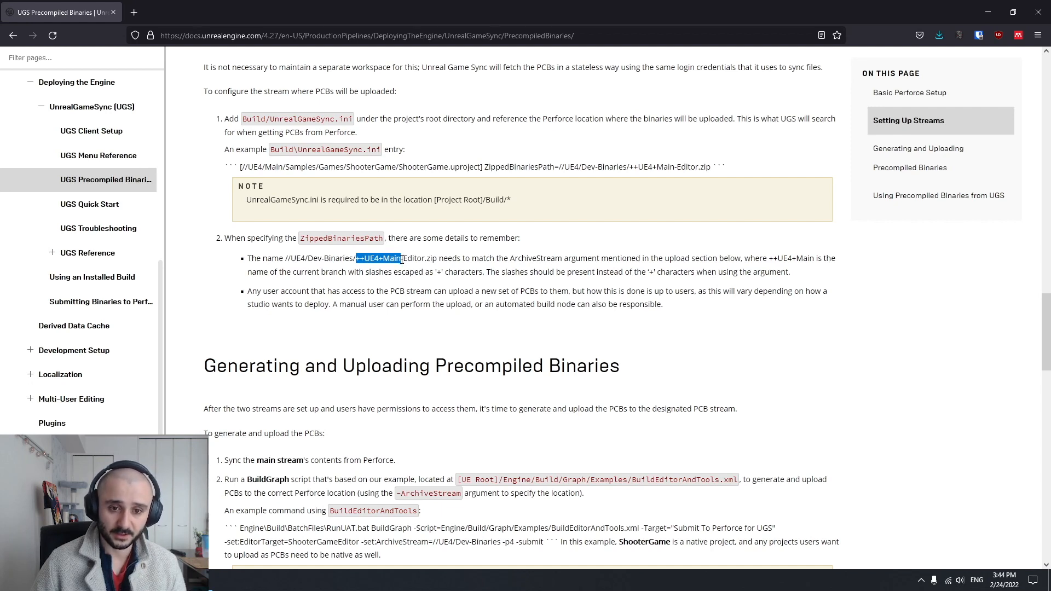
{"action": "left_click", "coordinate": [376, 268]}
{"action": "left_click_drag", "start_coordinate": [365, 259], "coordinate": [358, 260]}
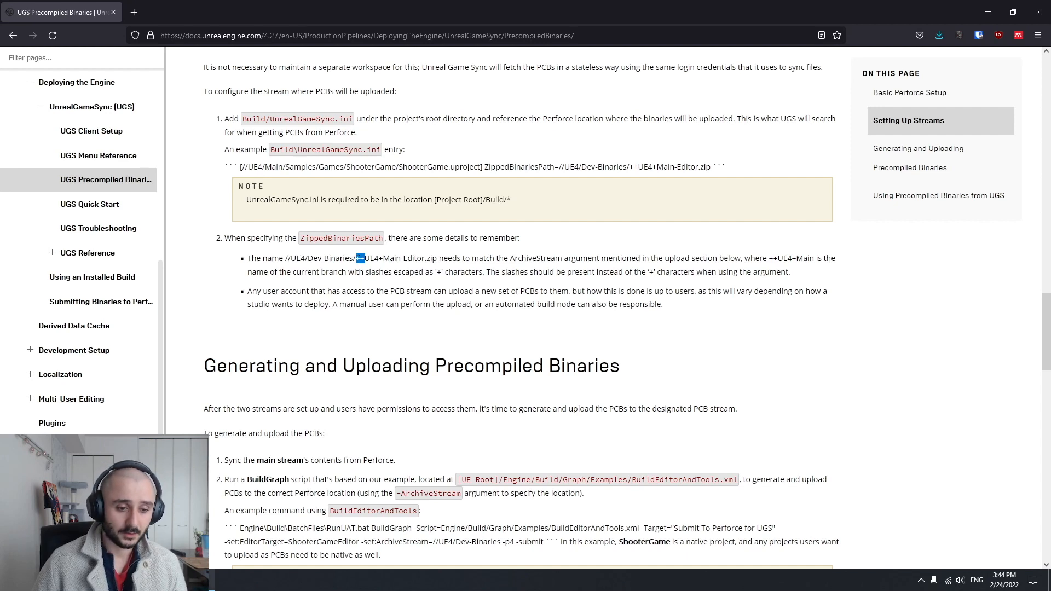
Switch to P4V, change back to the Main stream workspace and select the Main stream in the depot
{"action": "left_click", "coordinate": [184, 580]}
{"action": "left_click", "coordinate": [44, 104]}
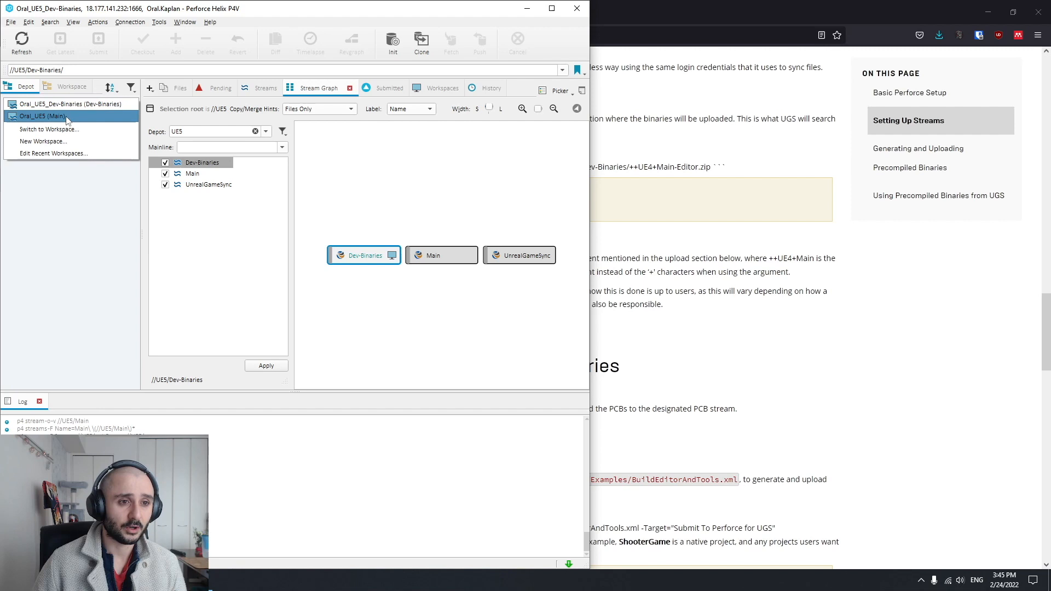
{"action": "left_click", "coordinate": [62, 116]}
{"action": "left_click", "coordinate": [70, 129]}
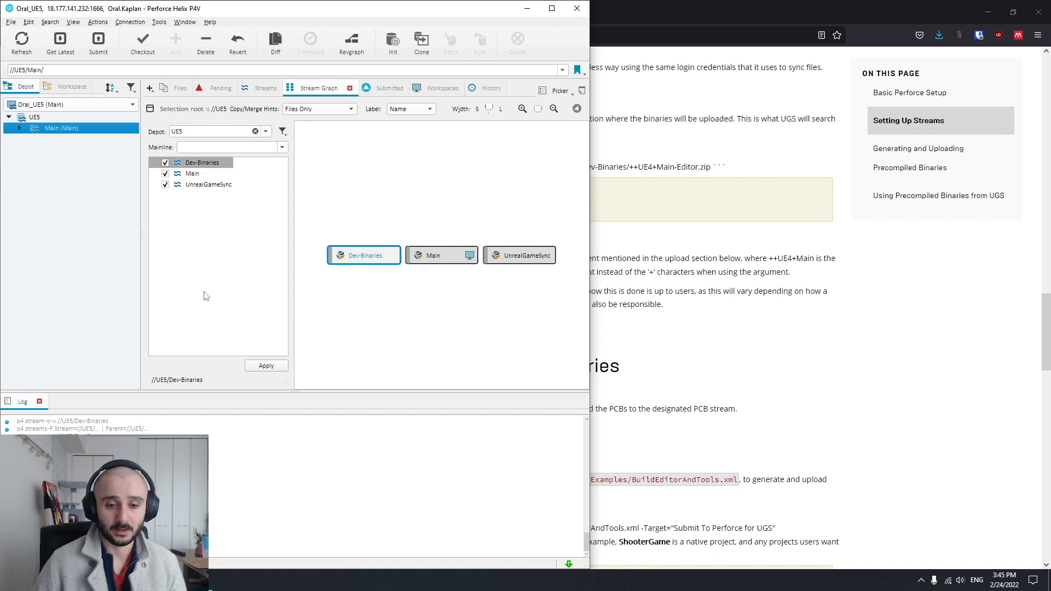
Return to the documentation and examine the archive name ++UE4+Main-Editor.zip in the ZippedBinariesPath notes, highlighting its -Editor.zip ending
{"action": "left_click", "coordinate": [783, 395]}
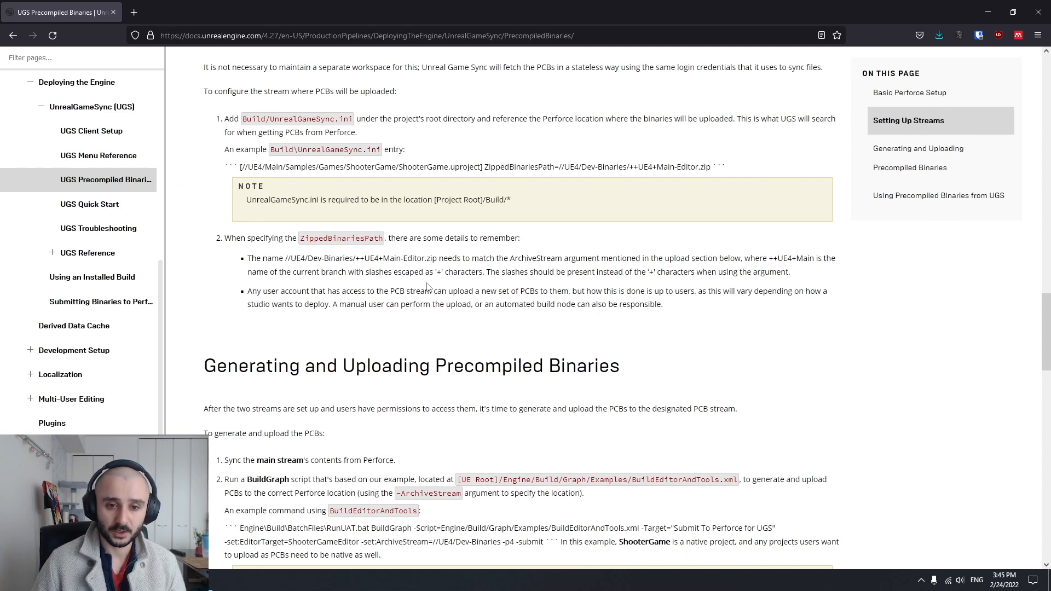
{"action": "left_click_drag", "start_coordinate": [404, 259], "coordinate": [442, 260]}
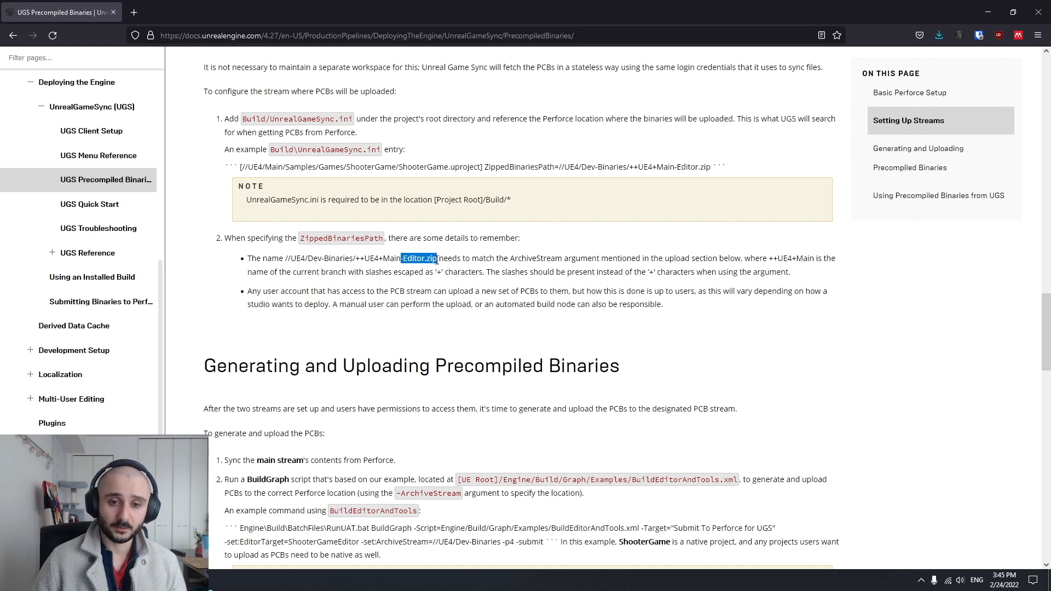
{"action": "left_click_drag", "start_coordinate": [356, 259], "coordinate": [443, 260]}
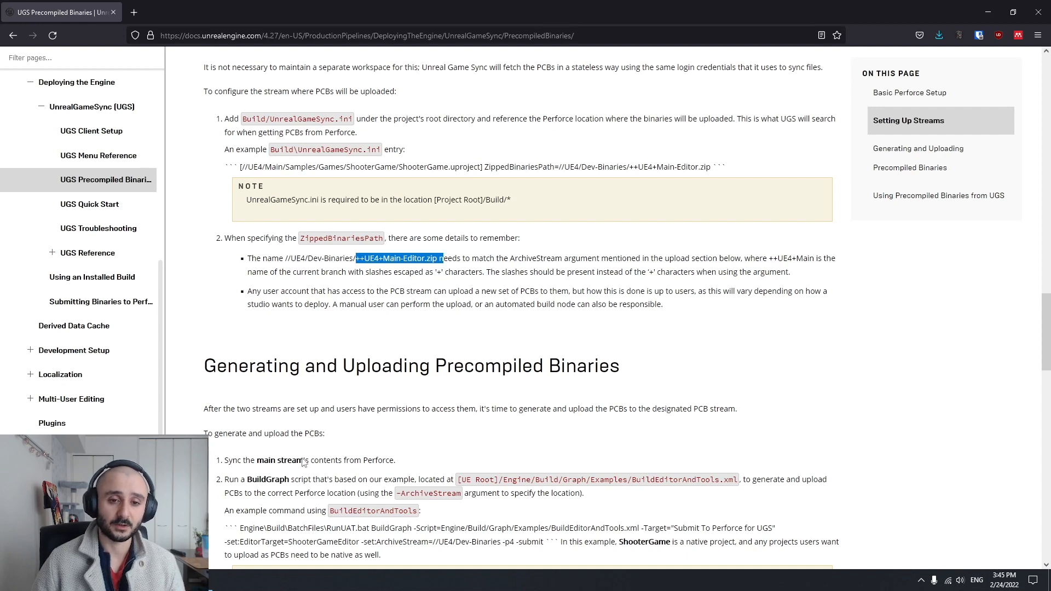
{"action": "left_click", "coordinate": [423, 275]}
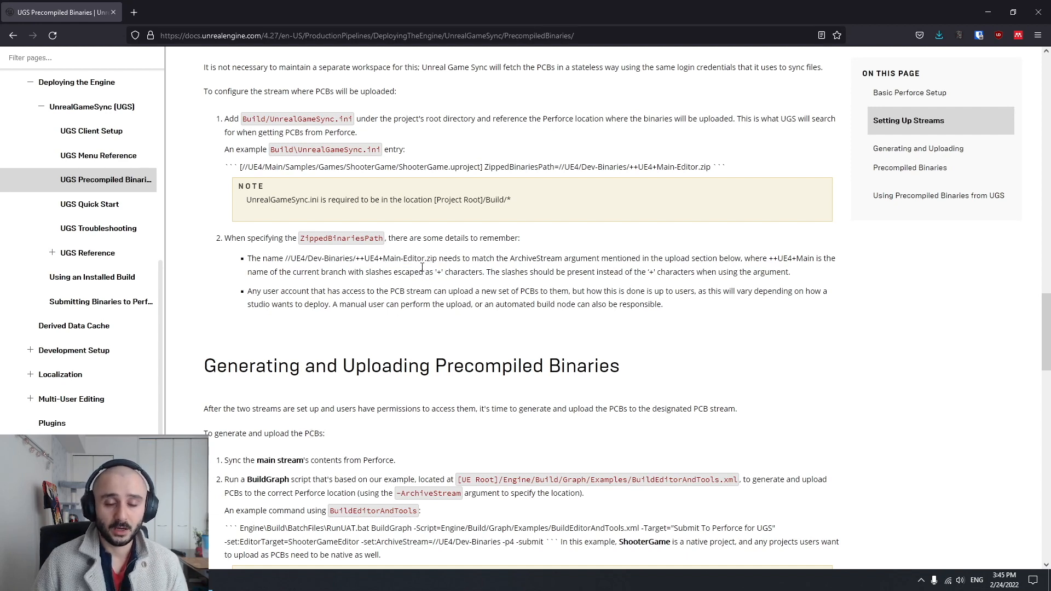
{"action": "left_click_drag", "start_coordinate": [401, 258], "coordinate": [449, 262]}
{"action": "left_click", "coordinate": [406, 302]}
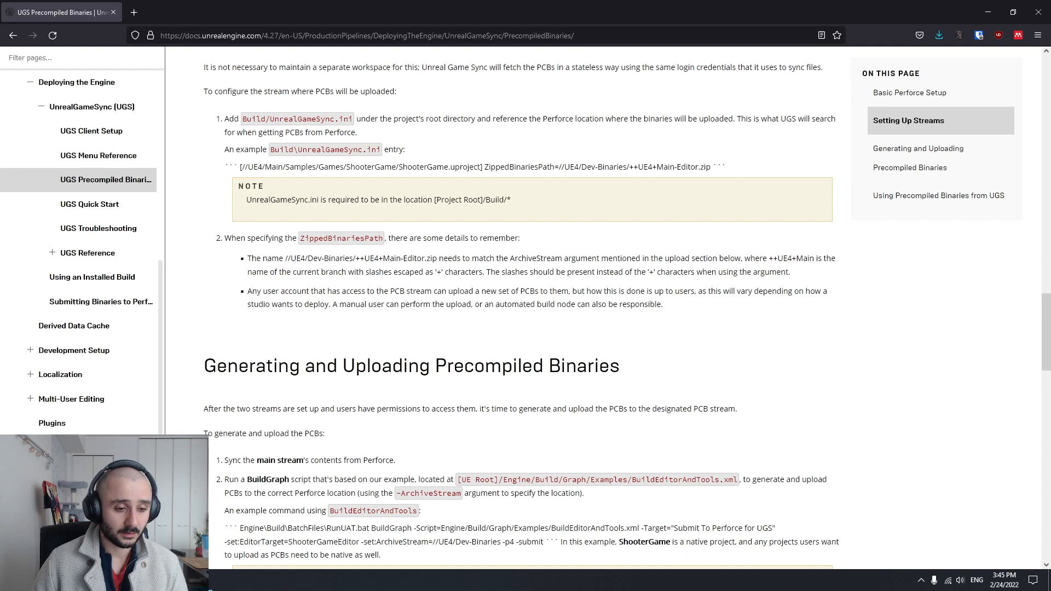
Switch to File Explorer, open the ArchiveForUGS folder under UE5\LocalBuilds and select its Perforce folder
{"action": "key", "text": "alt+Tab"}
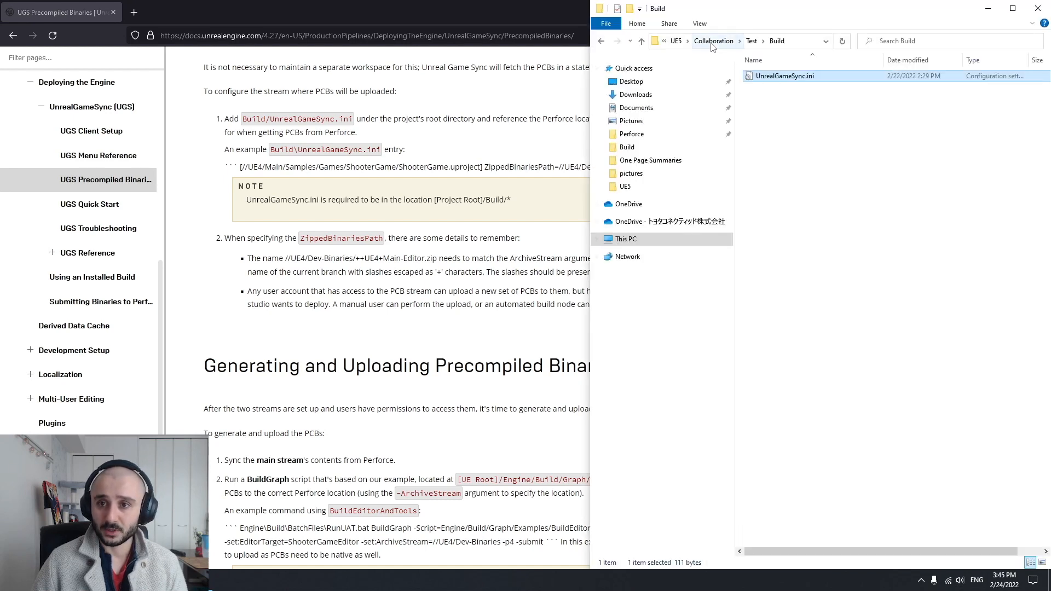
{"action": "left_click", "coordinate": [677, 41]}
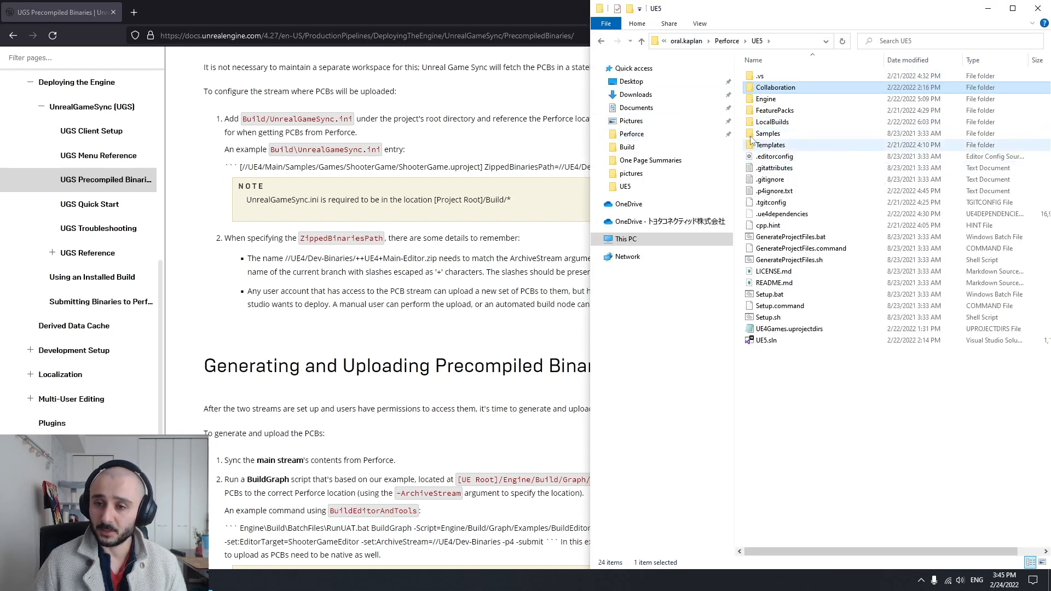
{"action": "left_click", "coordinate": [776, 122]}
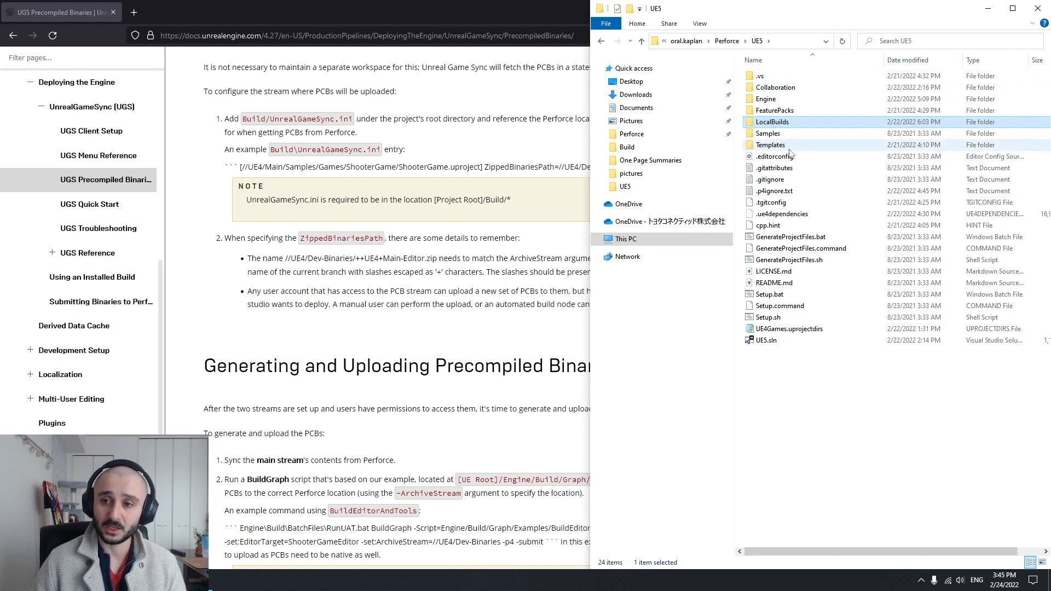
{"action": "double_click", "coordinate": [785, 125]}
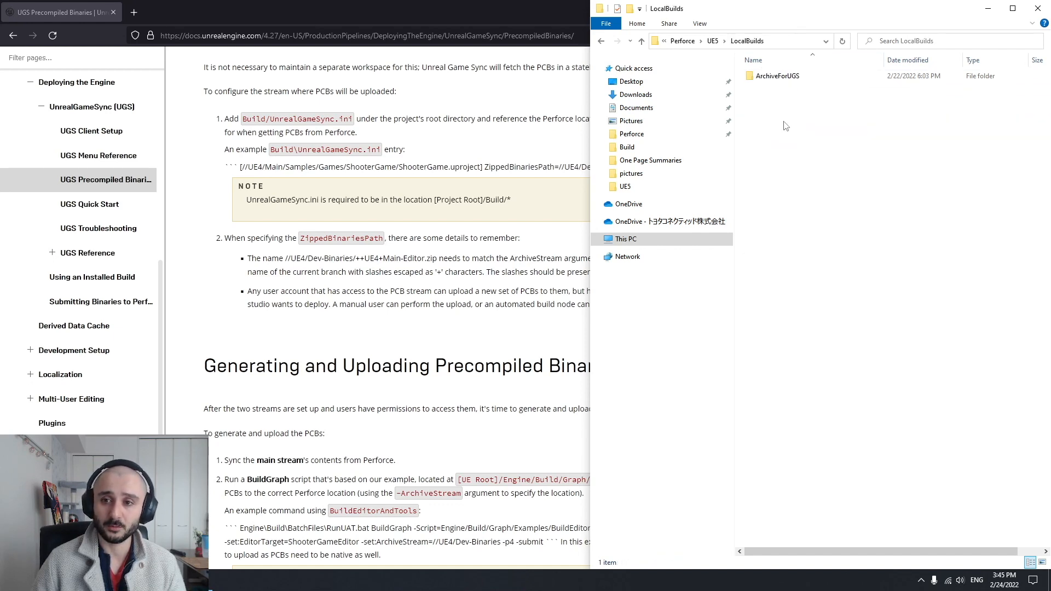
{"action": "double_click", "coordinate": [791, 76]}
{"action": "left_click", "coordinate": [771, 77]}
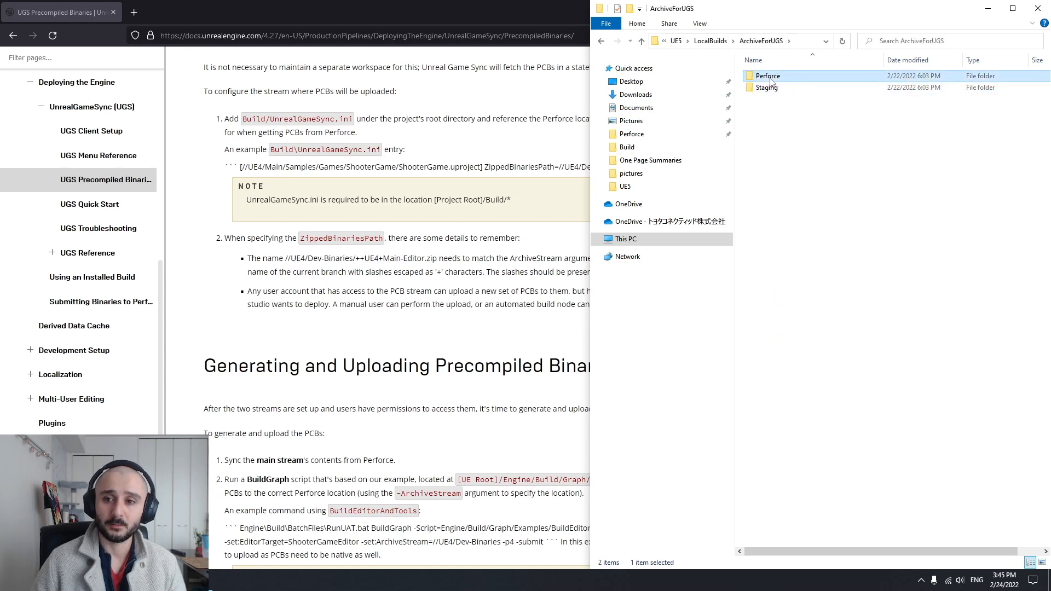
Open the Perforce folder inside ArchiveForUGS and examine the name of the ++UE5+Main-TestEditor.zip archive
{"action": "double_click", "coordinate": [770, 79]}
{"action": "left_click", "coordinate": [766, 79]}
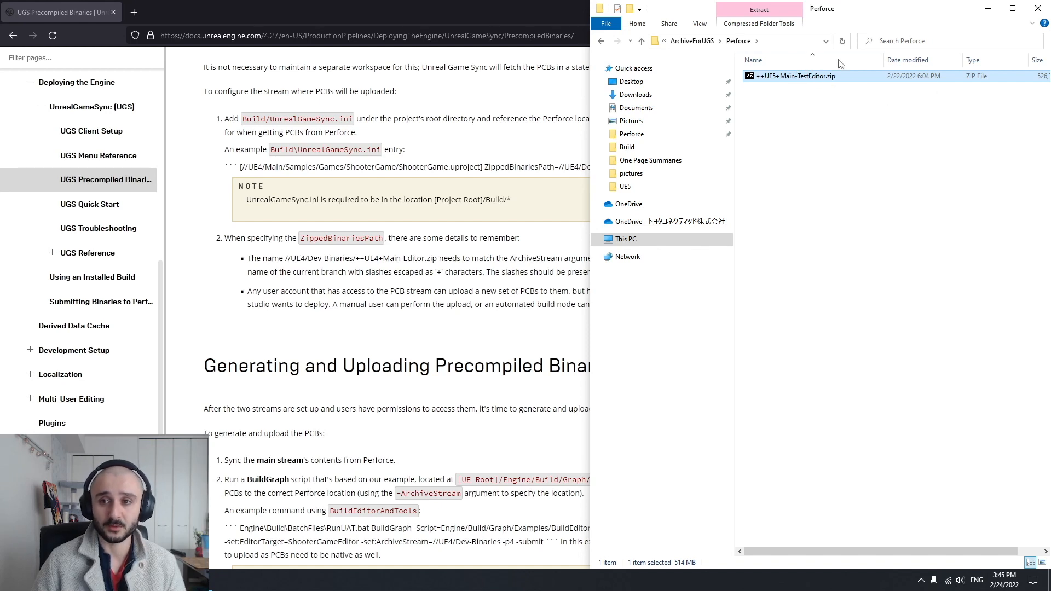
{"action": "left_click", "coordinate": [824, 135]}
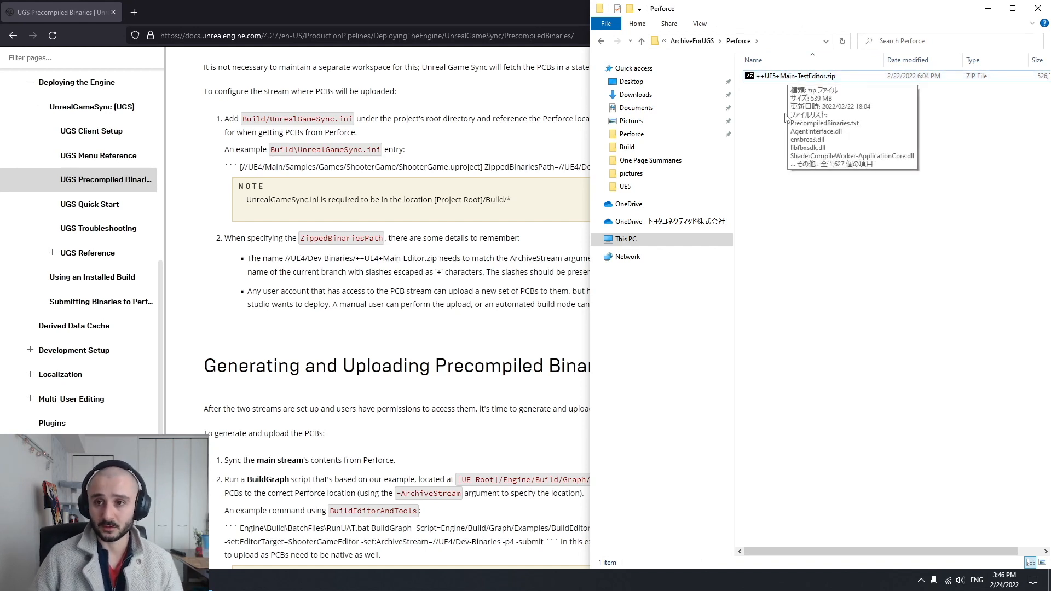
{"action": "left_click", "coordinate": [813, 82]}
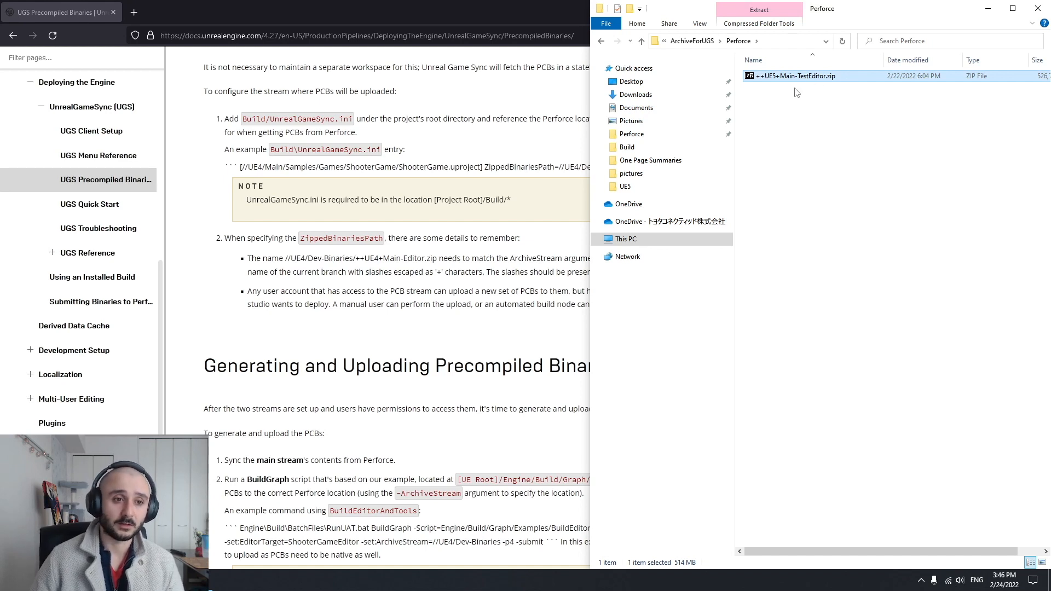
{"action": "left_click", "coordinate": [805, 122]}
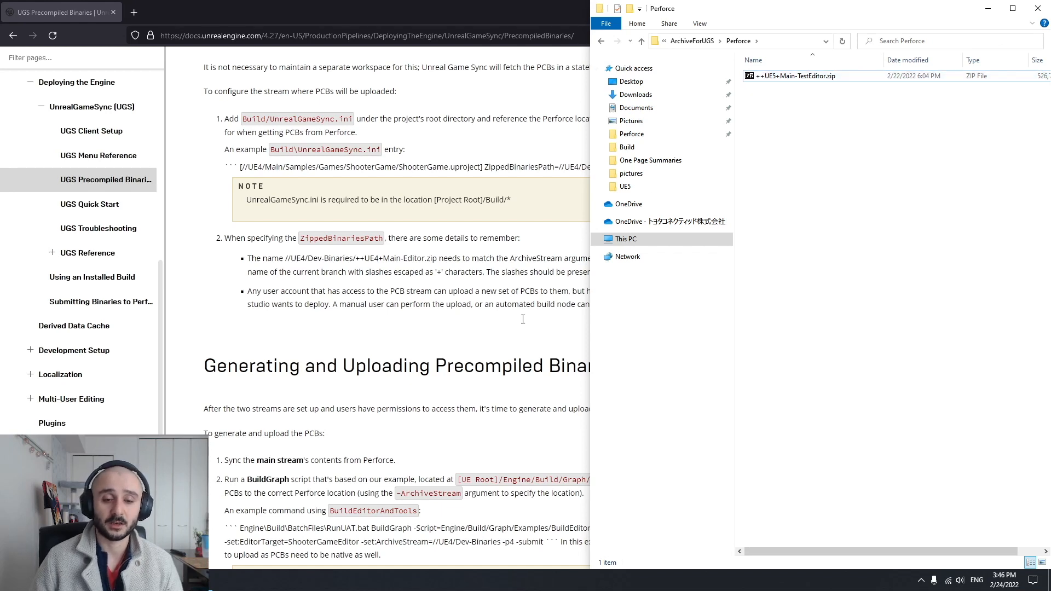
Switch to UnrealGameSync.ini in Visual Studio Code and highlight ++UE5+Main-TestEditor.zip and the full ZippedBinariesPath value
{"action": "key", "text": "alt+Tab"}
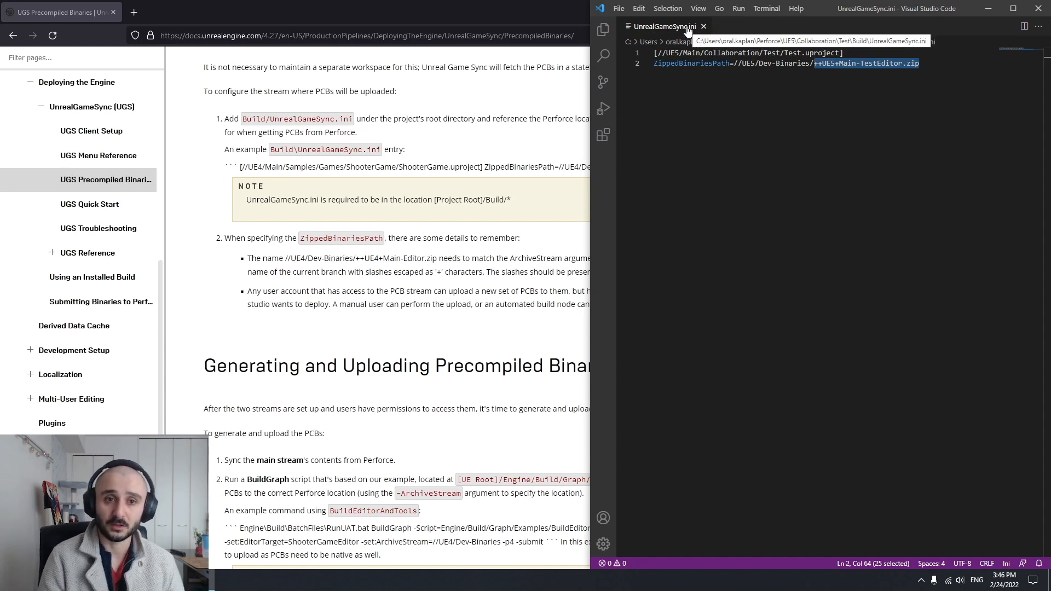
{"action": "left_click_drag", "start_coordinate": [814, 63], "coordinate": [934, 64]}
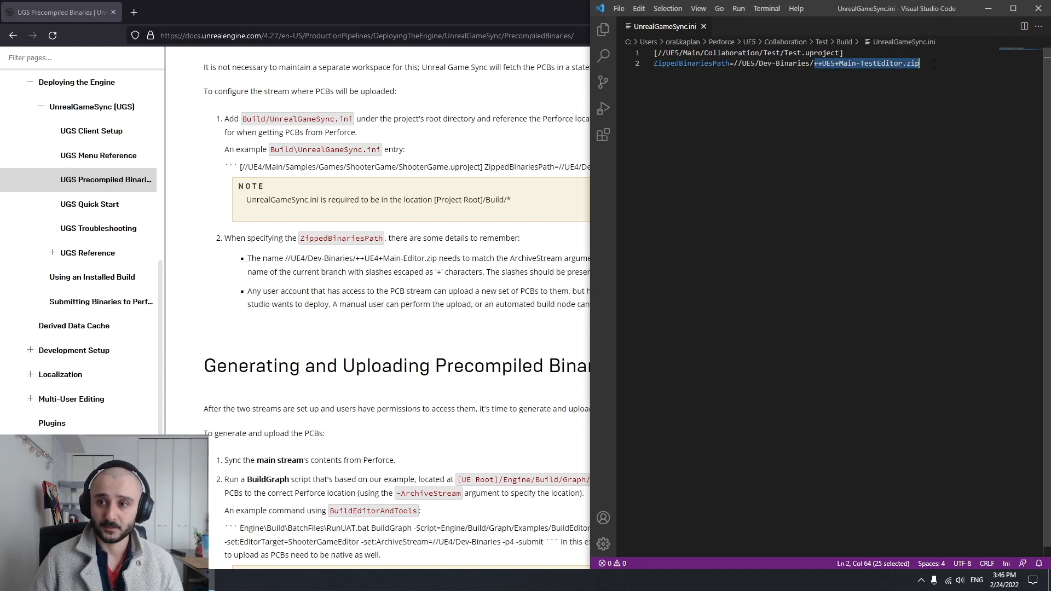
{"action": "left_click", "coordinate": [812, 64]}
{"action": "left_click_drag", "start_coordinate": [734, 63], "coordinate": [929, 64]}
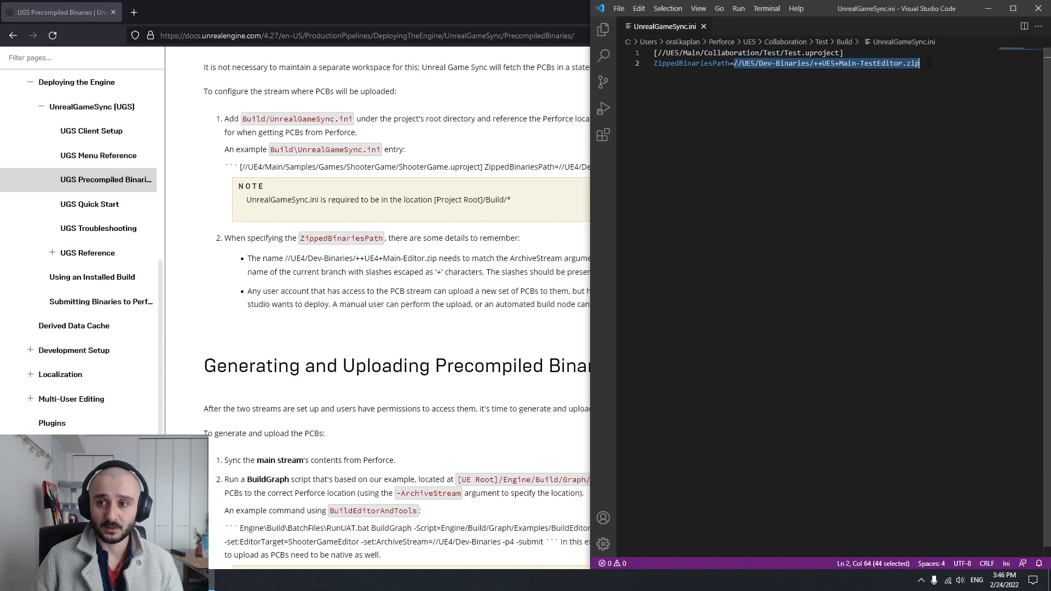
{"action": "left_click", "coordinate": [770, 80]}
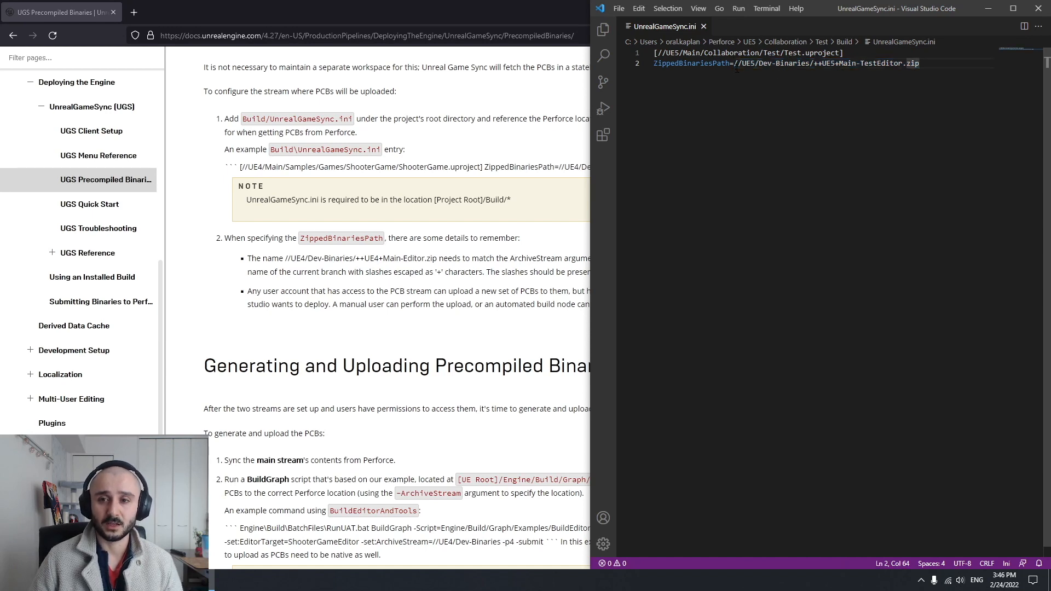
Highlight the Dev-Binaries stream part, the archive name and both lines of UnrealGameSync.ini, and close Visual Studio Code
{"action": "left_click_drag", "start_coordinate": [733, 64], "coordinate": [810, 63]}
{"action": "left_click", "coordinate": [792, 63]}
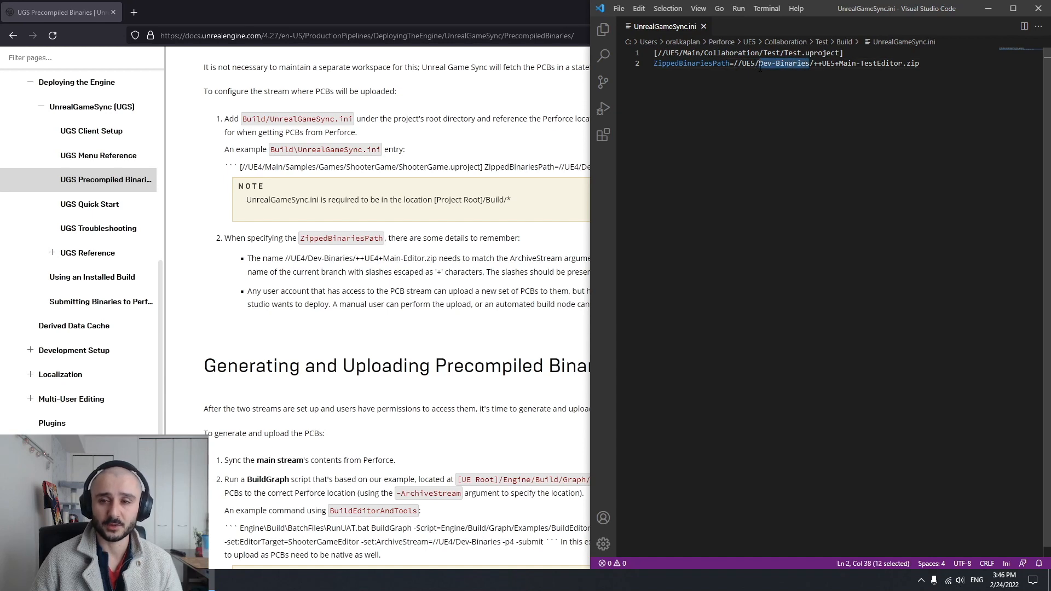
{"action": "left_click_drag", "start_coordinate": [742, 64], "coordinate": [924, 64]}
{"action": "left_click", "coordinate": [811, 73]}
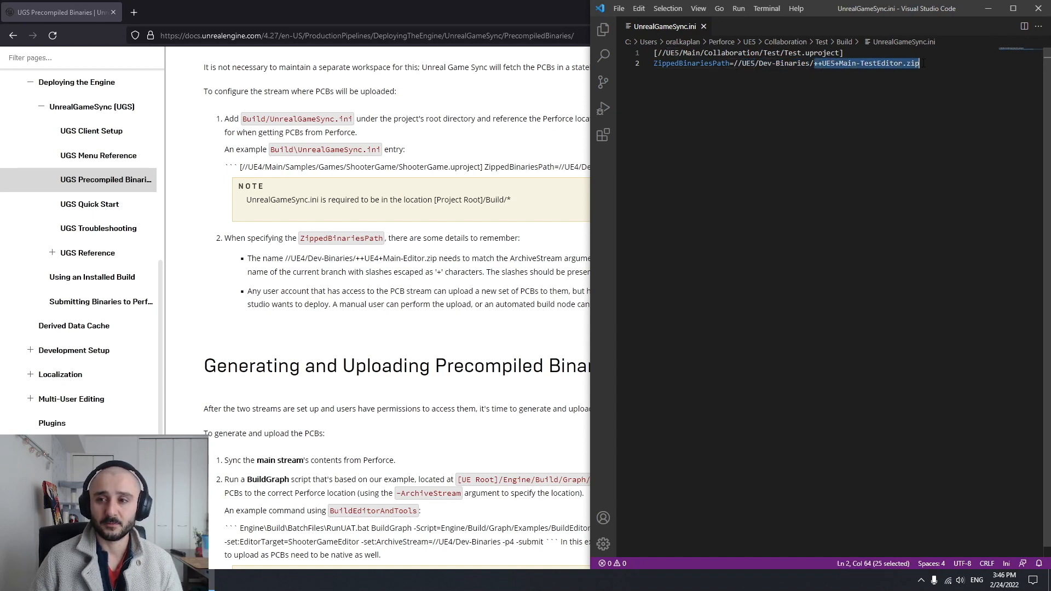
{"action": "left_click", "coordinate": [880, 76]}
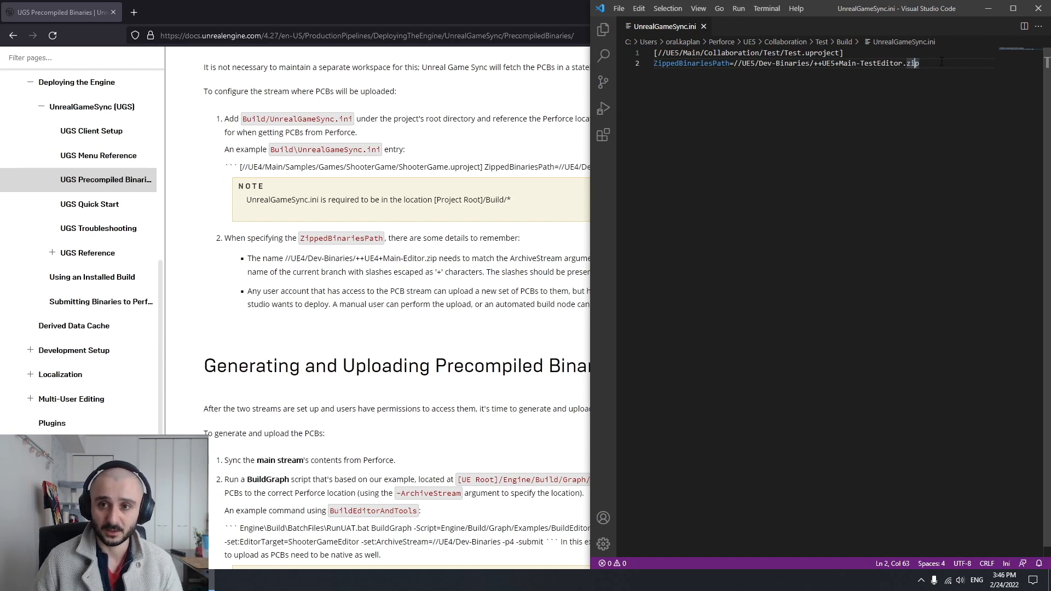
{"action": "left_click_drag", "start_coordinate": [919, 64], "coordinate": [653, 53]}
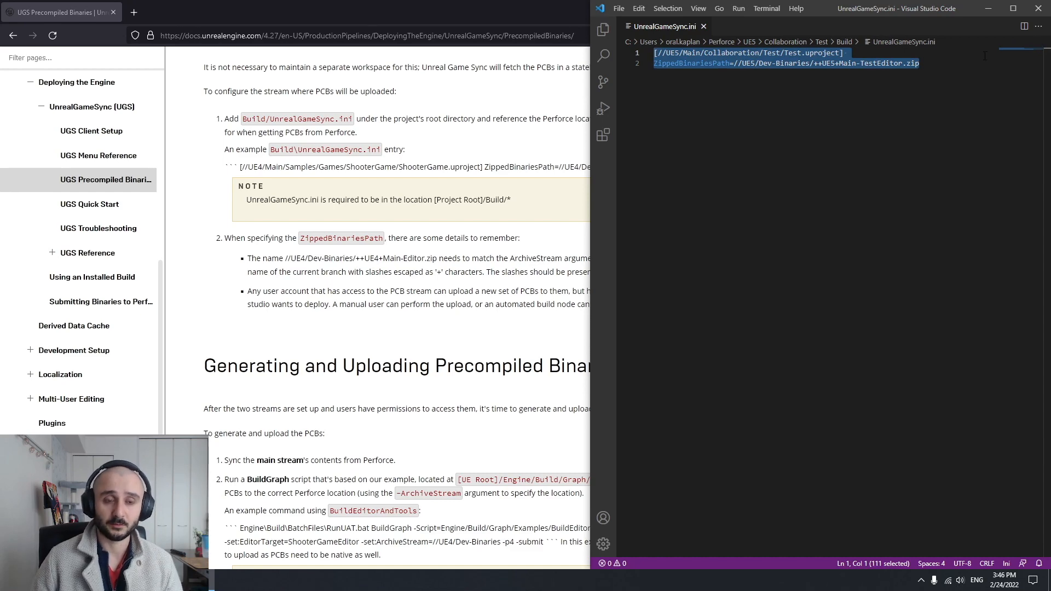
{"action": "left_click", "coordinate": [1036, 9]}
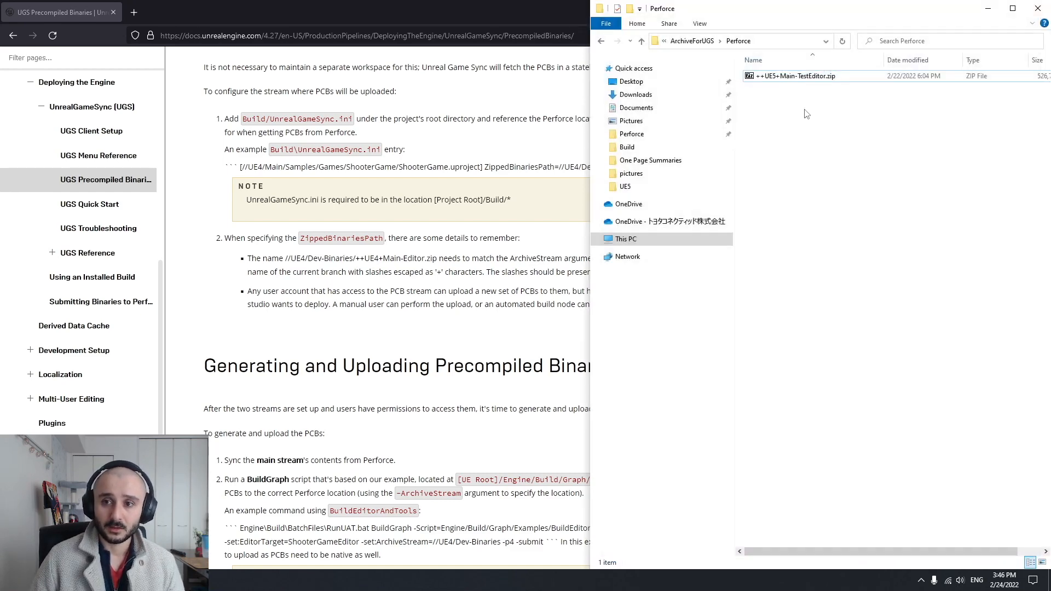
Return to the documentation in Firefox and read the Generating and Uploading Precompiled Binaries section up to its BuildEditorAndTools example
{"action": "key", "text": "alt+Up"}
{"action": "left_click", "coordinate": [330, 353]}
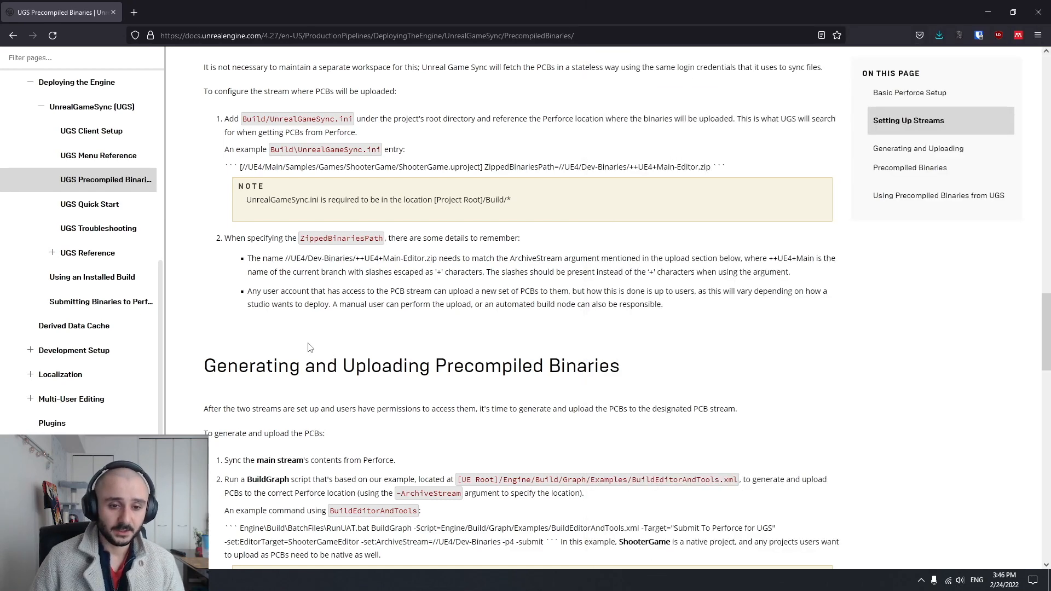
{"action": "scroll", "coordinate": [283, 346], "scroll_direction": "down", "scroll_amount": 1}
{"action": "double_click", "coordinate": [208, 310]}
{"action": "left_click_drag", "start_coordinate": [344, 311], "coordinate": [647, 310]}
{"action": "left_click", "coordinate": [647, 310]}
{"action": "scroll", "coordinate": [646, 309], "scroll_direction": "down", "scroll_amount": 2}
{"action": "scroll", "coordinate": [646, 309], "scroll_direction": "down", "scroll_amount": 1}
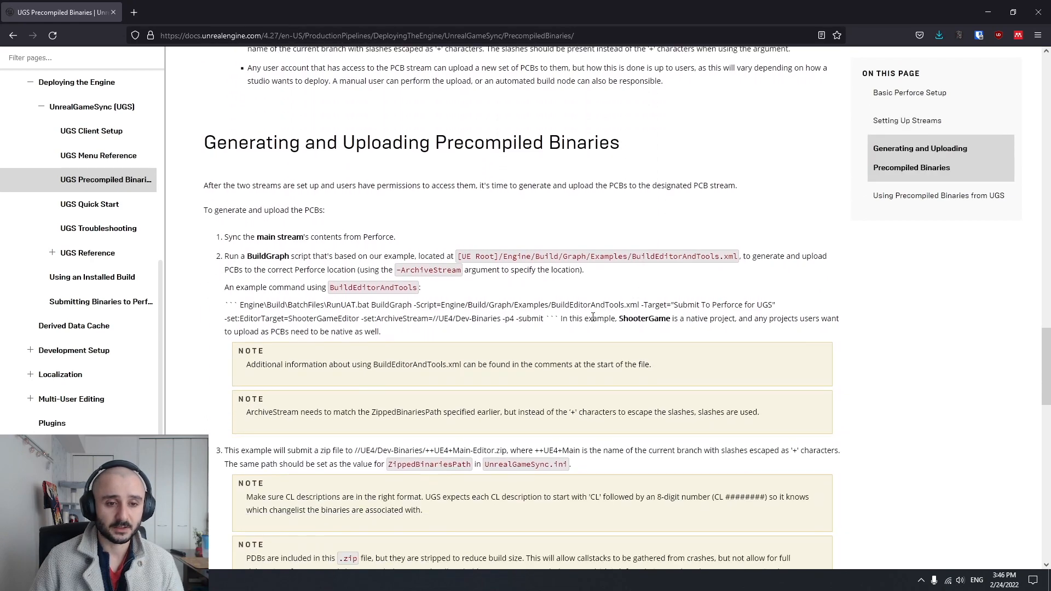
{"action": "scroll", "coordinate": [289, 252], "scroll_direction": "down", "scroll_amount": 1}
{"action": "left_click_drag", "start_coordinate": [225, 232], "coordinate": [424, 232]}
{"action": "left_click", "coordinate": [332, 274]}
Copy the full example RunUAT.bat BuildGraph command, from Engine\Build\BatchFiles through -submit, from the documentation
{"action": "left_click_drag", "start_coordinate": [243, 250], "coordinate": [546, 263]}
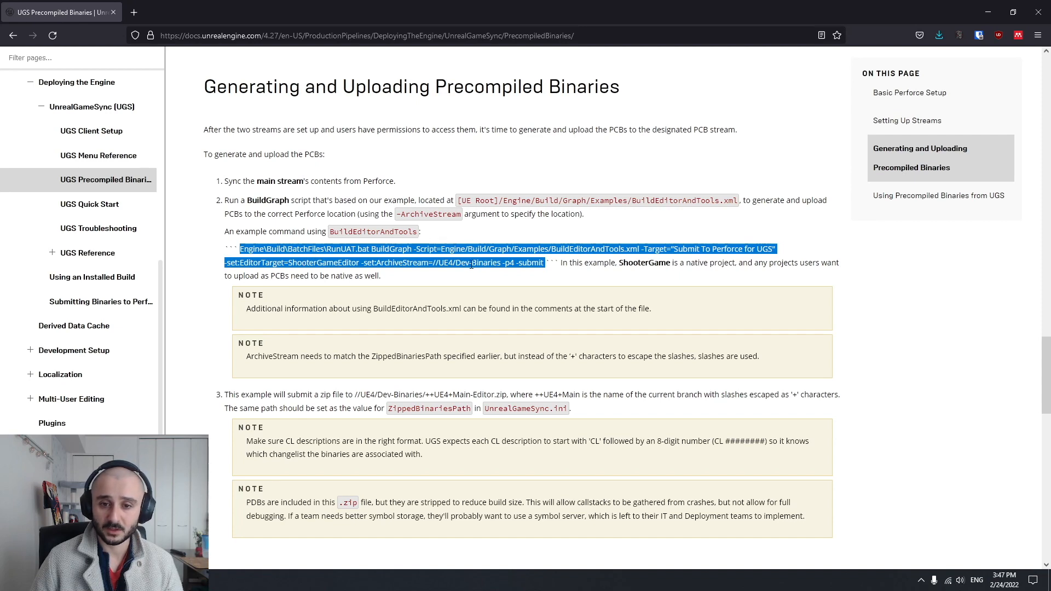
{"action": "left_click", "coordinate": [545, 264]}
{"action": "left_click_drag", "start_coordinate": [545, 263], "coordinate": [241, 251]}
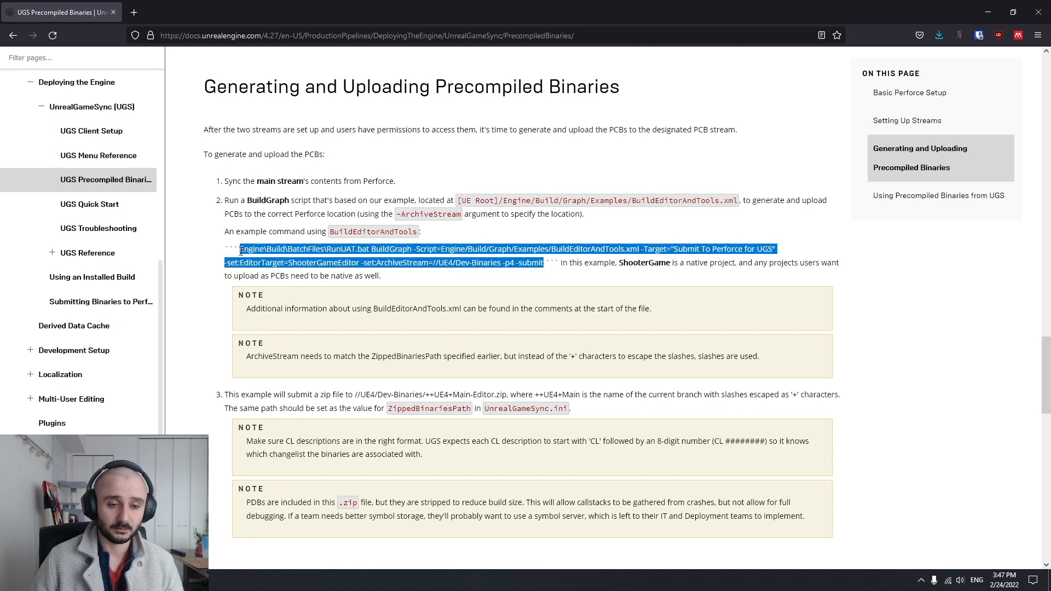
{"action": "right_click", "coordinate": [254, 251]}
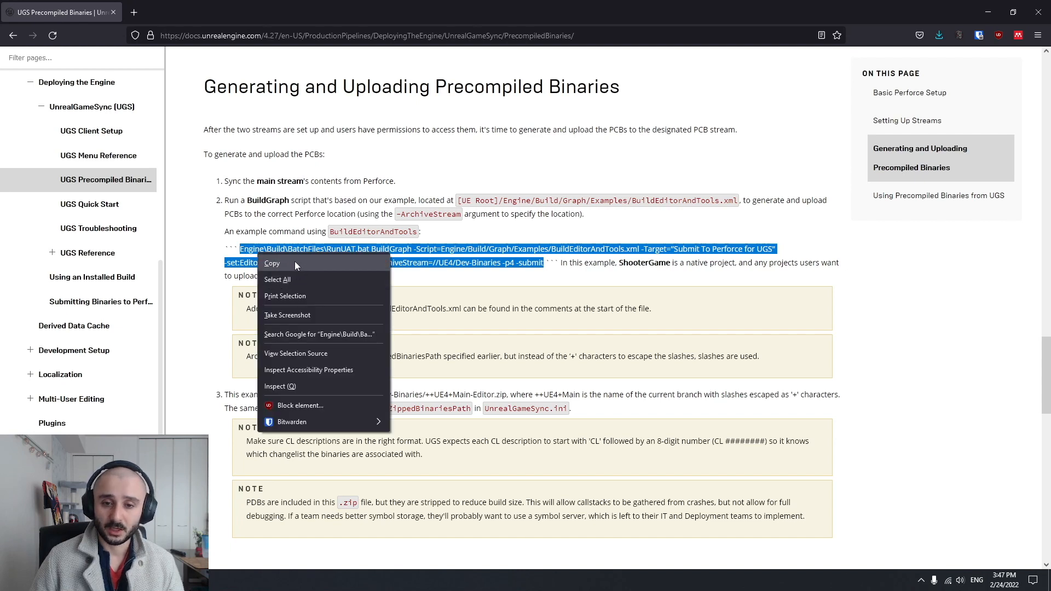
{"action": "left_click", "coordinate": [295, 261]}
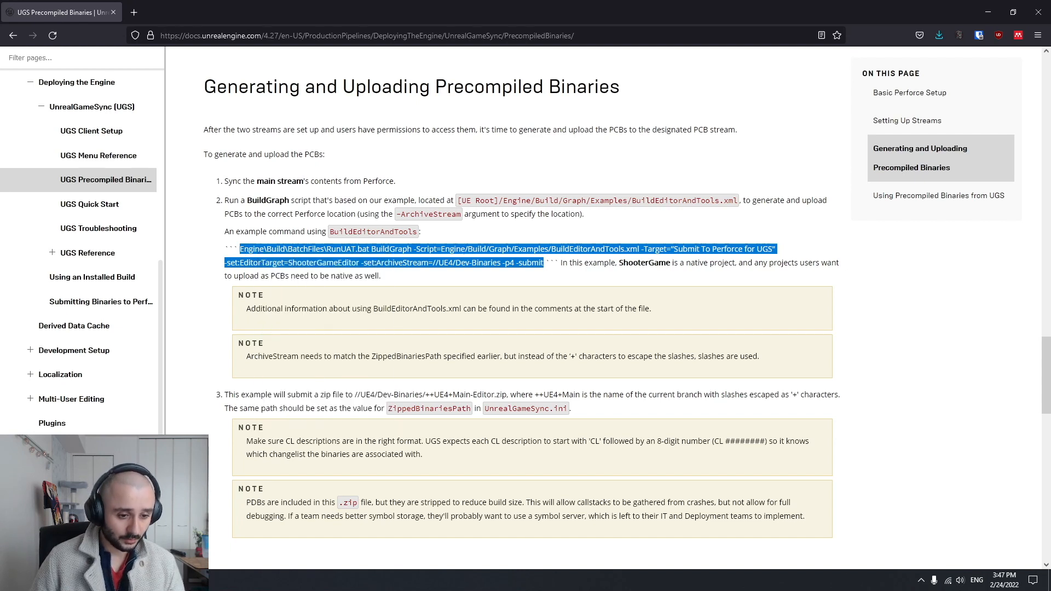
Switch to P4V, choose the Main stream workspace, and open a command window at the Main stream's folder
{"action": "left_click", "coordinate": [164, 580]}
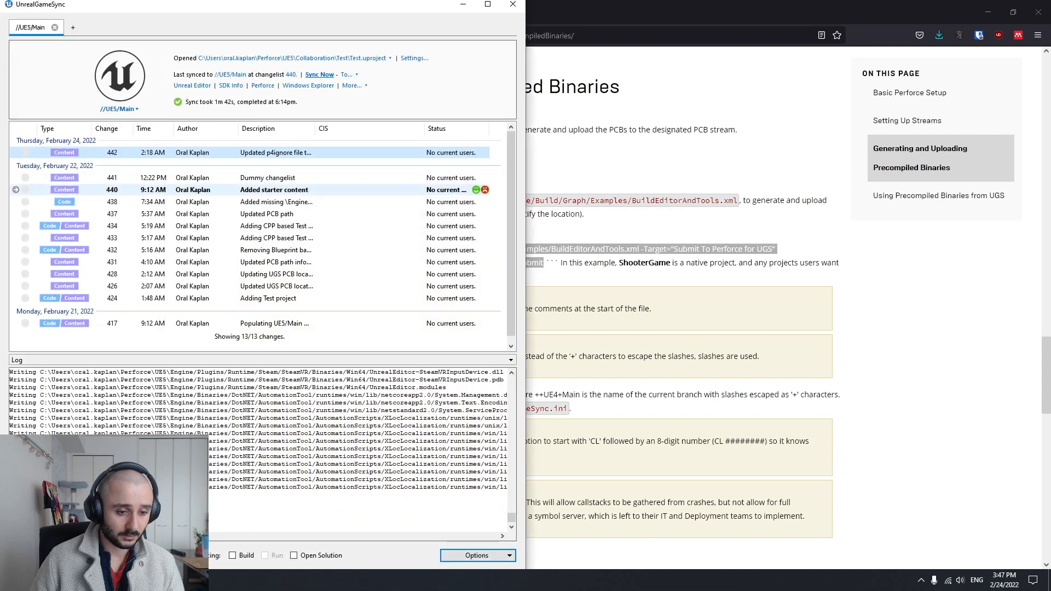
{"action": "left_click", "coordinate": [137, 580]}
{"action": "left_click", "coordinate": [62, 104]}
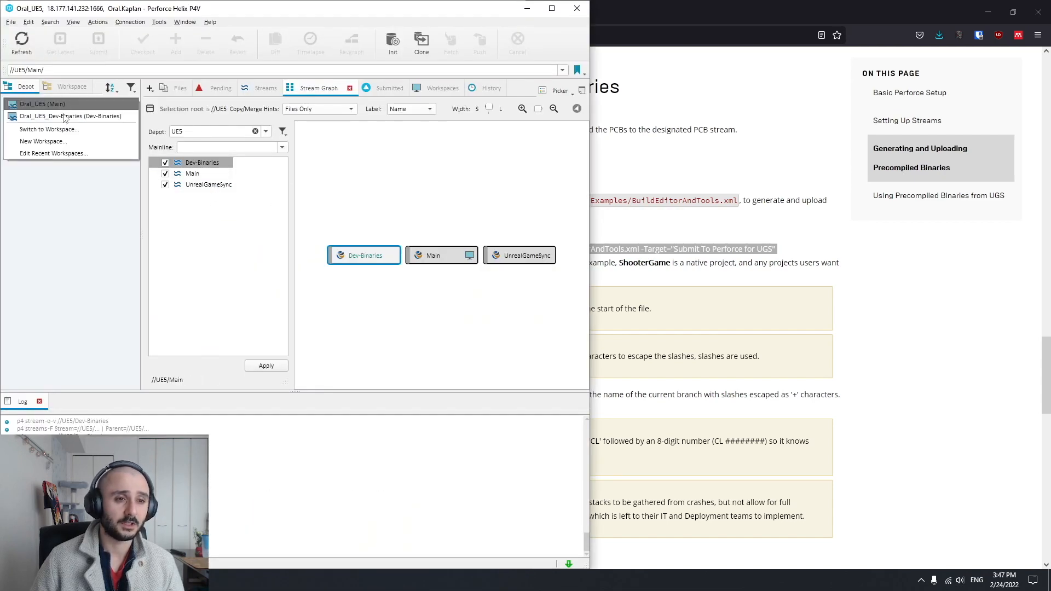
{"action": "left_click", "coordinate": [64, 105]}
{"action": "left_click", "coordinate": [551, 8]}
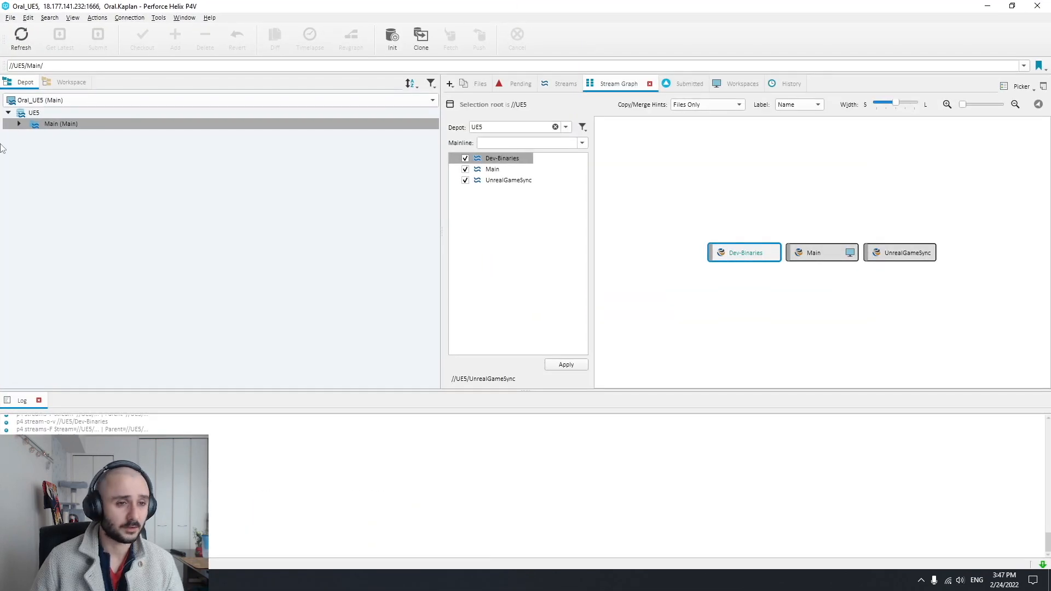
{"action": "double_click", "coordinate": [60, 124]}
{"action": "right_click", "coordinate": [59, 121]}
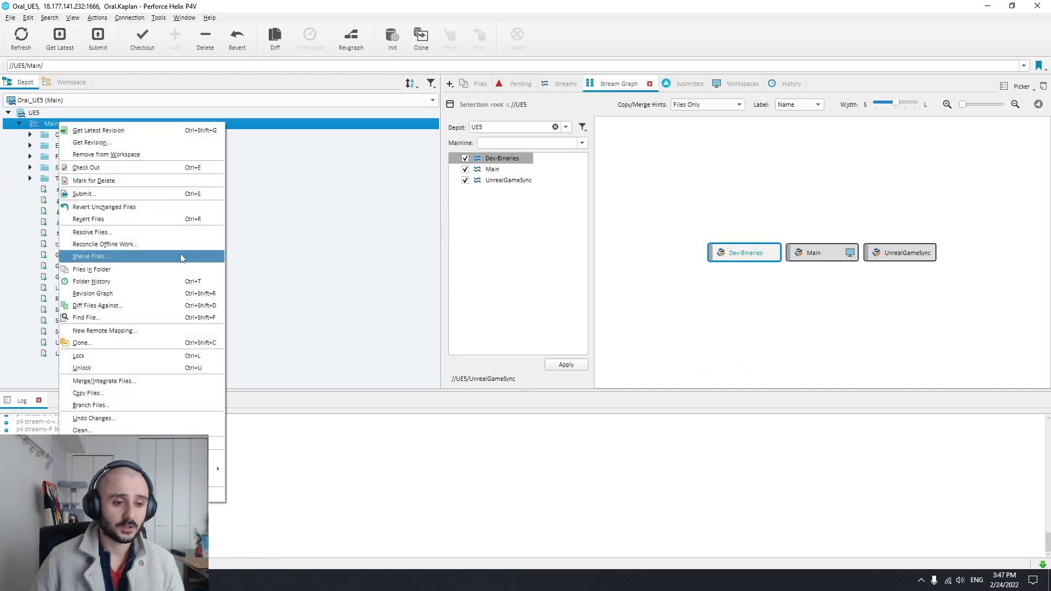
{"action": "left_click", "coordinate": [186, 481]}
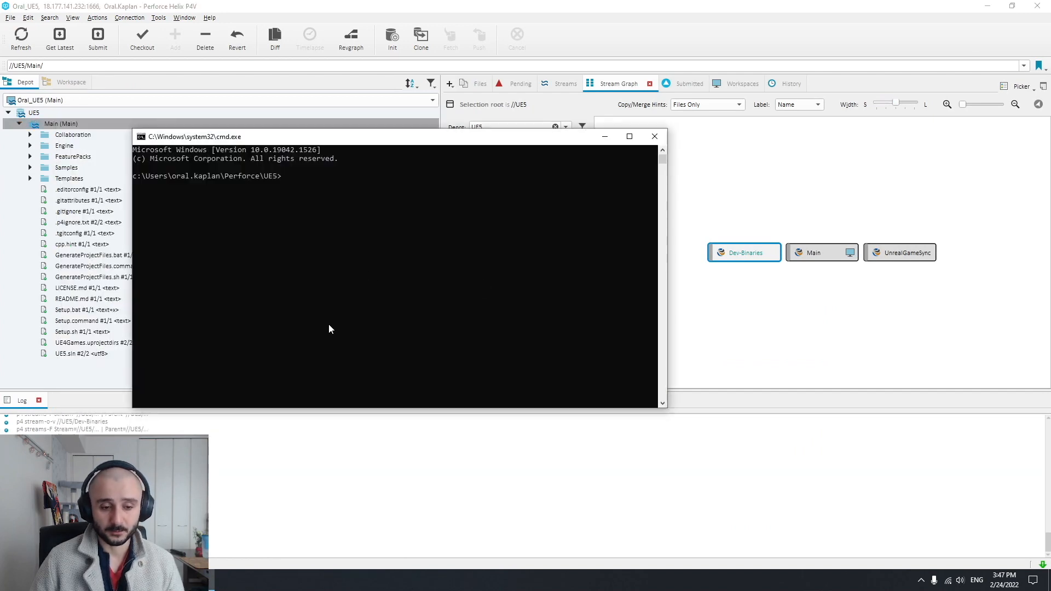
Start Visual Studio Code, paste the copied BuildGraph command into a new untitled file and maximize the window
{"action": "key", "text": "super"}
{"action": "type", "text": "co"}
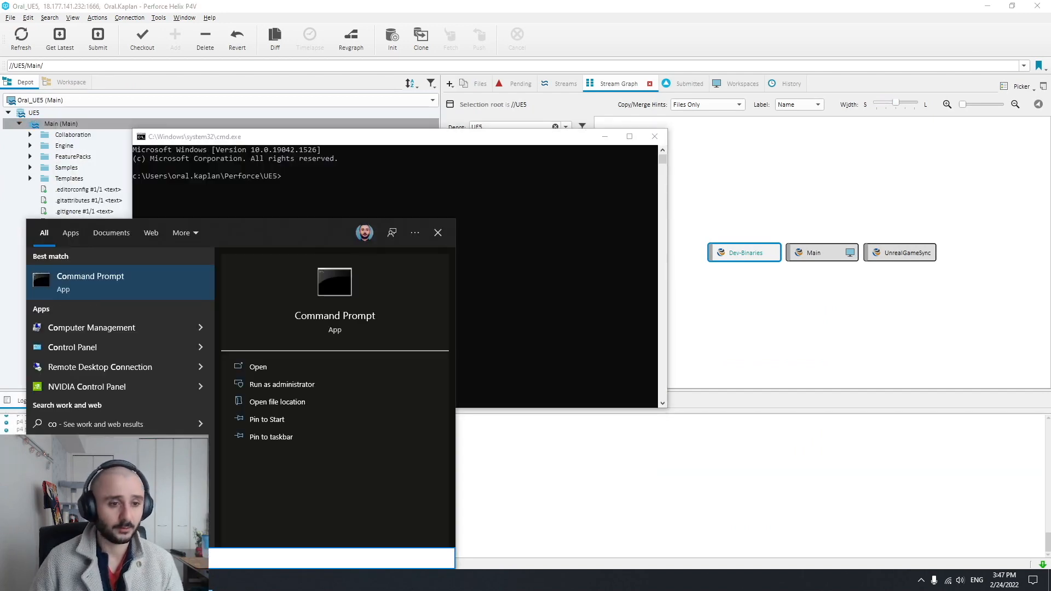
{"action": "key", "text": "BackSpace"}
{"action": "key", "text": "BackSpace"}
{"action": "type", "text": "visua"}
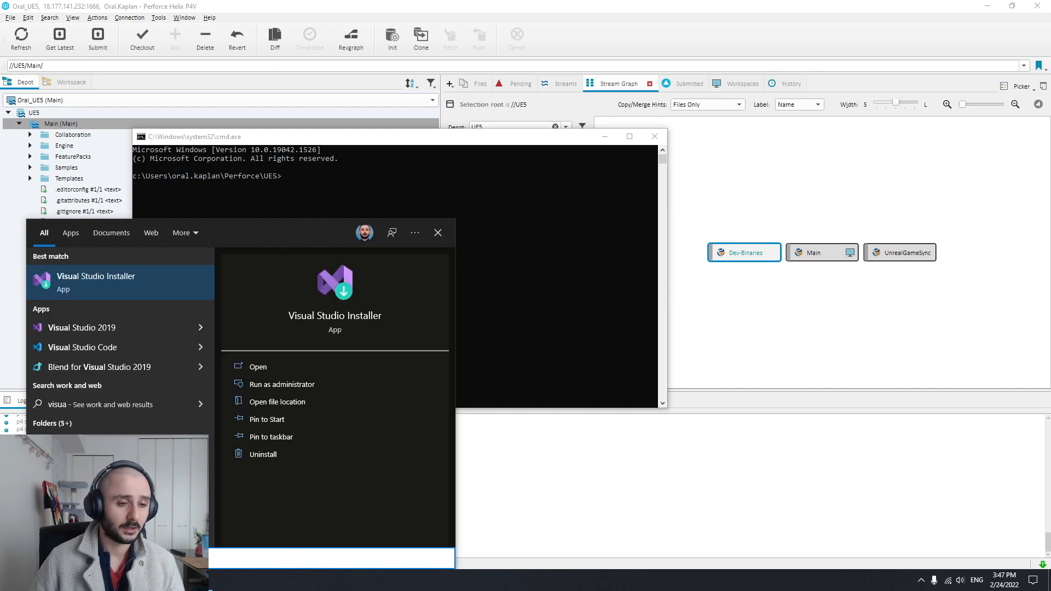
{"action": "left_click", "coordinate": [104, 347]}
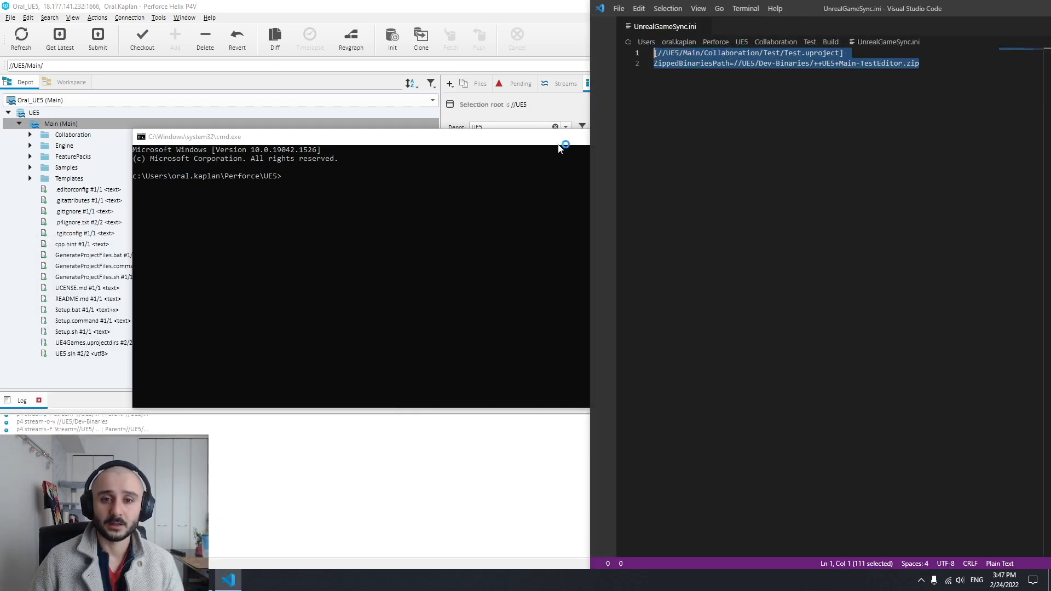
{"action": "left_click", "coordinate": [605, 137]}
{"action": "double_click", "coordinate": [728, 28]}
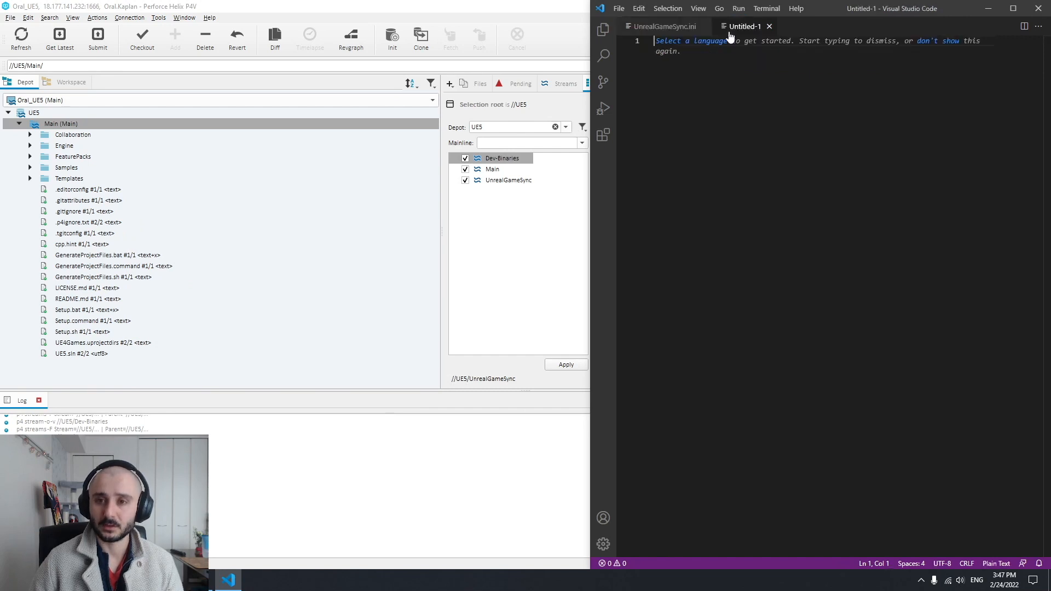
{"action": "key", "text": "ctrl+v"}
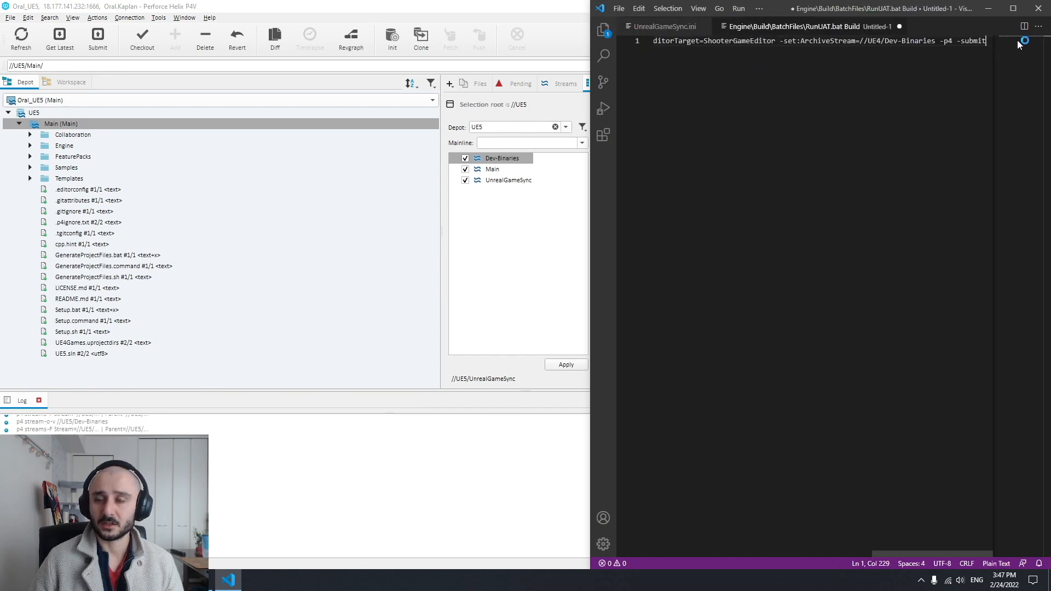
{"action": "left_click", "coordinate": [1015, 11]}
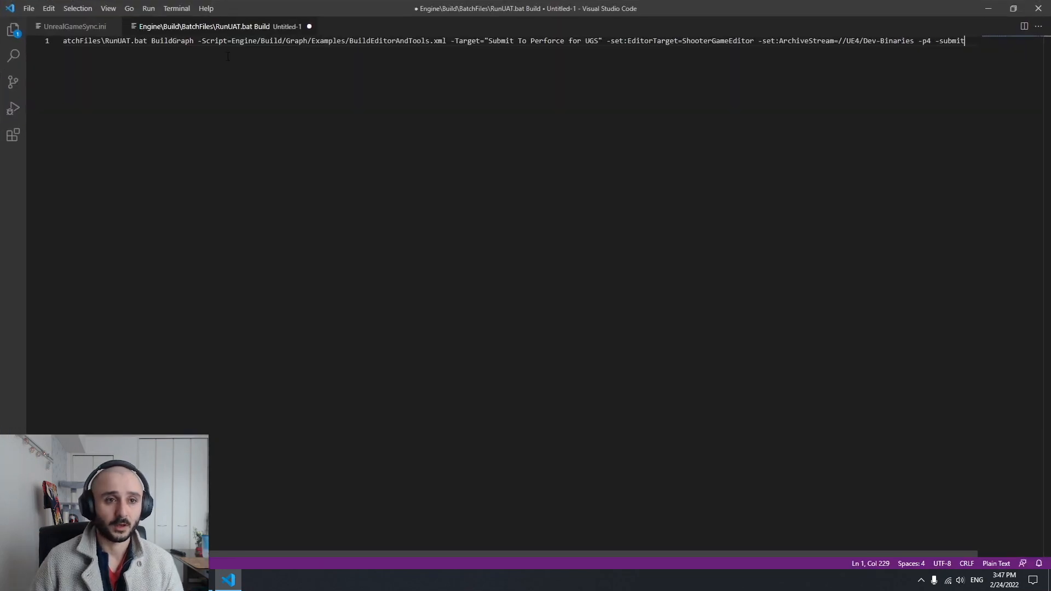
Highlight the start of the command's Engine\Build path and locate RunUAT.bat under UE5\Engine\Build\BatchFiles in File Explorer
{"action": "left_click_drag", "start_coordinate": [228, 56], "coordinate": [2, 45]}
{"action": "left_click_drag", "start_coordinate": [219, 55], "coordinate": [15, 47]}
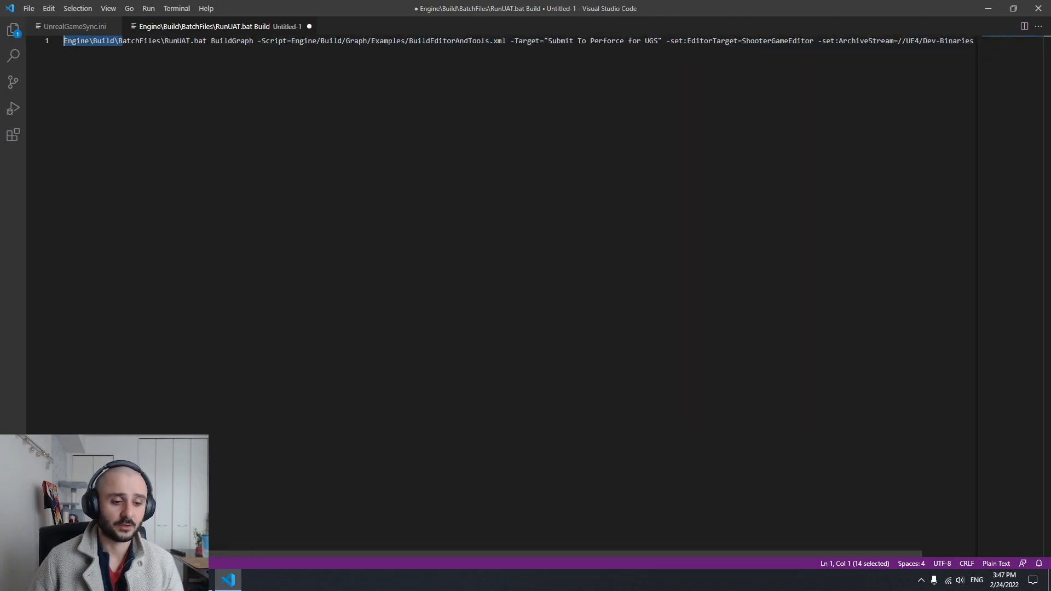
{"action": "key", "text": "alt+Tab"}
{"action": "left_click", "coordinate": [679, 41]}
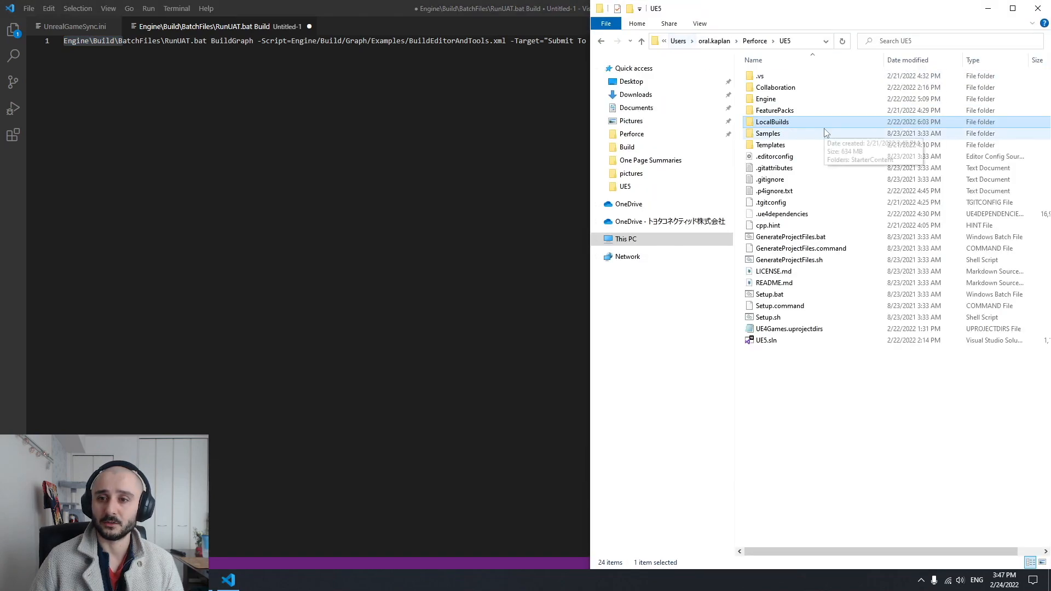
{"action": "double_click", "coordinate": [766, 99]}
{"action": "double_click", "coordinate": [766, 88]}
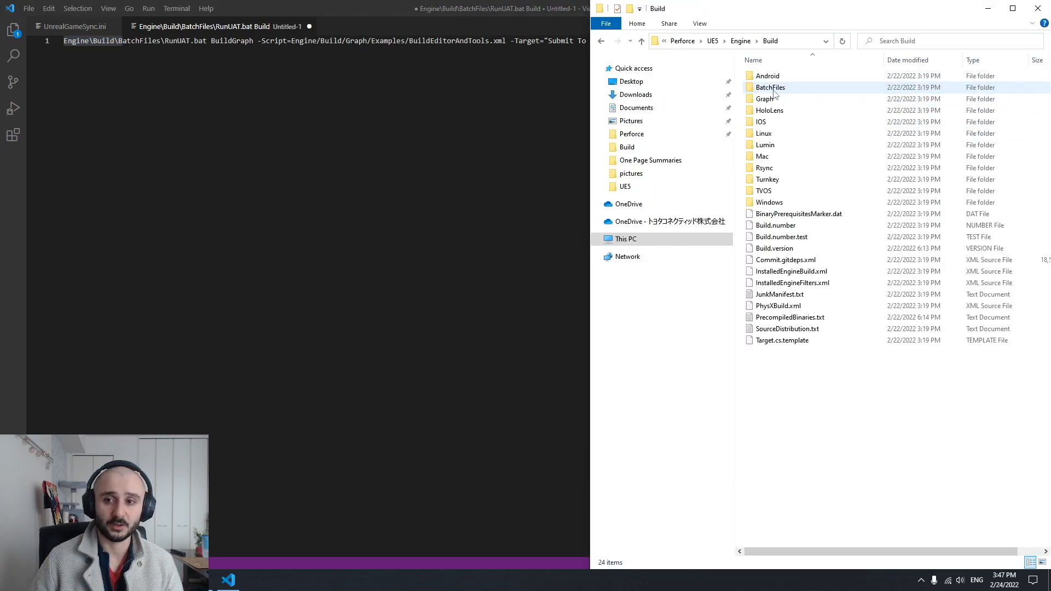
{"action": "double_click", "coordinate": [772, 89]}
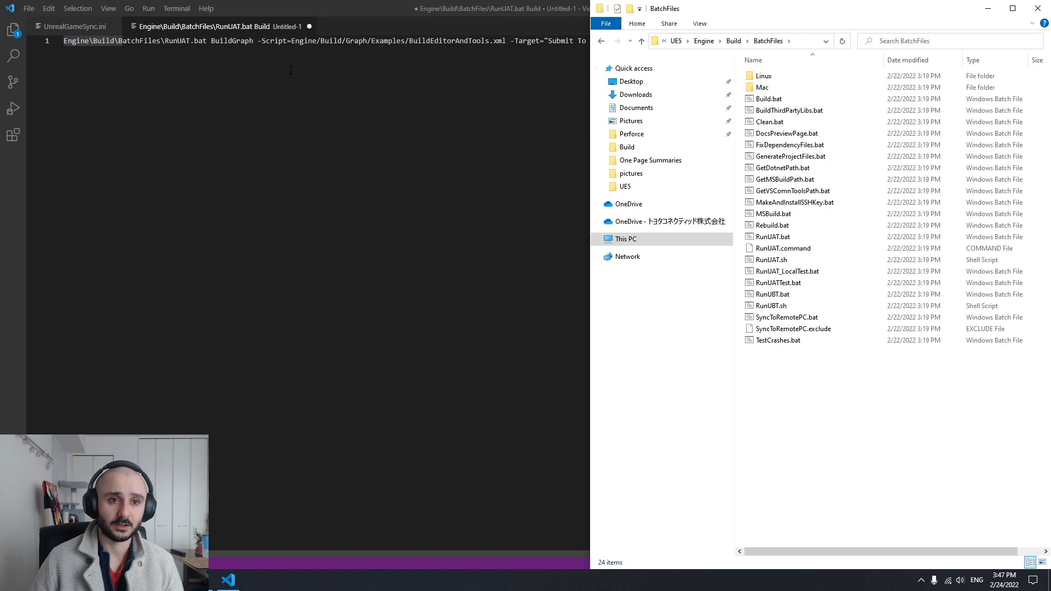
{"action": "left_click", "coordinate": [788, 237]}
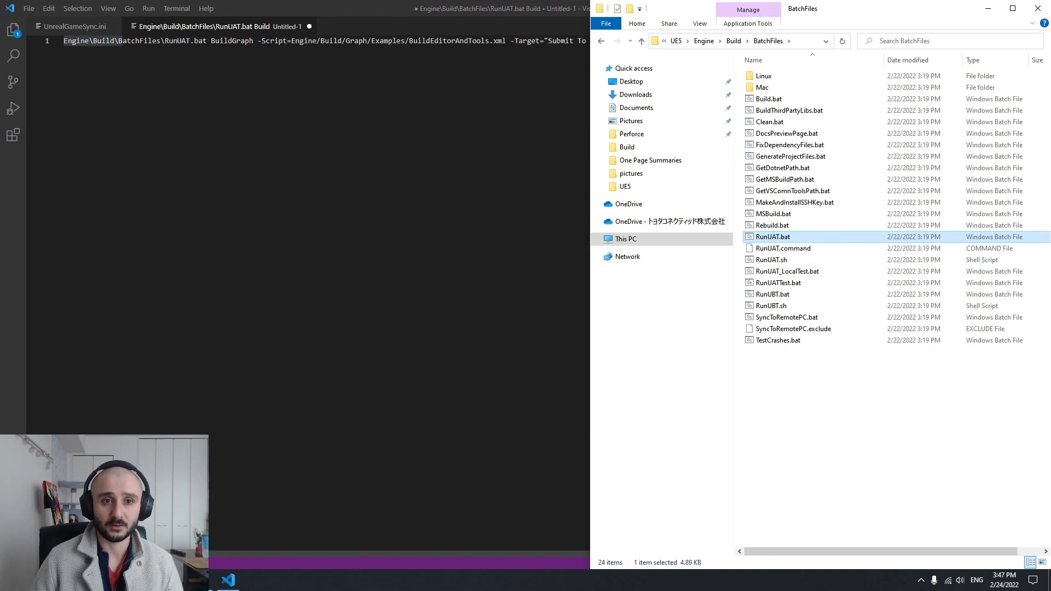
Browse to UE5\Engine\Build\Graph\Examples and open BuildEditorAndTools.xml in Visual Studio Code
{"action": "left_click", "coordinate": [733, 41]}
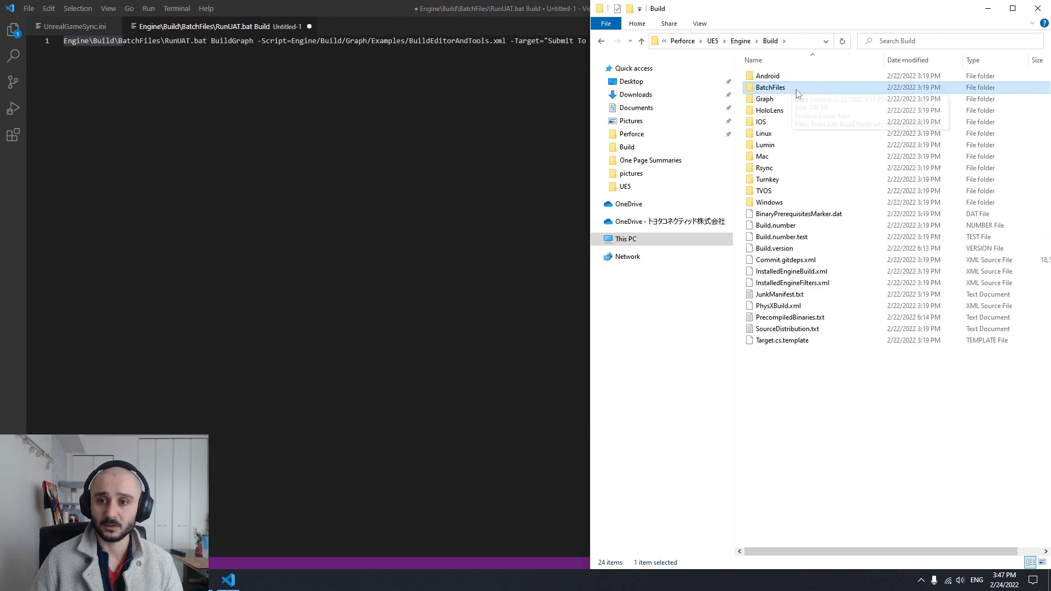
{"action": "double_click", "coordinate": [769, 100]}
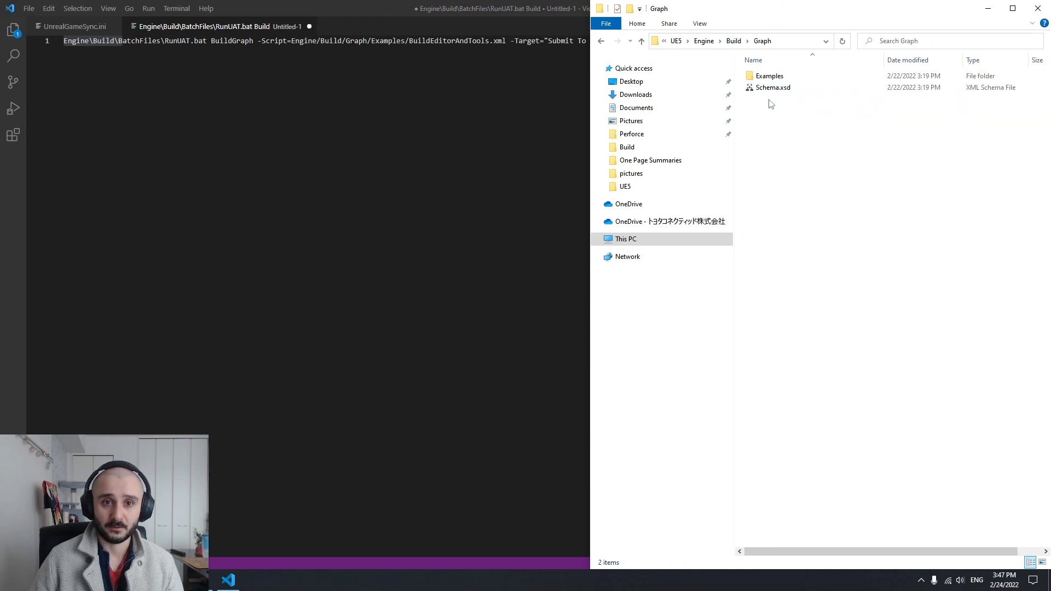
{"action": "double_click", "coordinate": [770, 76]}
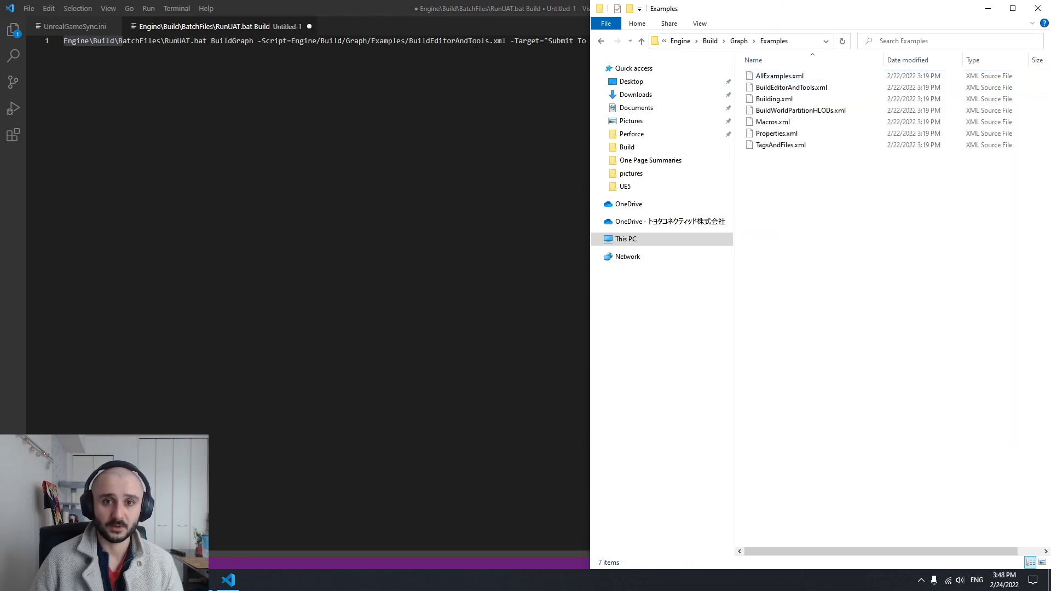
{"action": "left_click", "coordinate": [801, 91]}
{"action": "left_click_drag", "start_coordinate": [800, 93], "coordinate": [334, 140]}
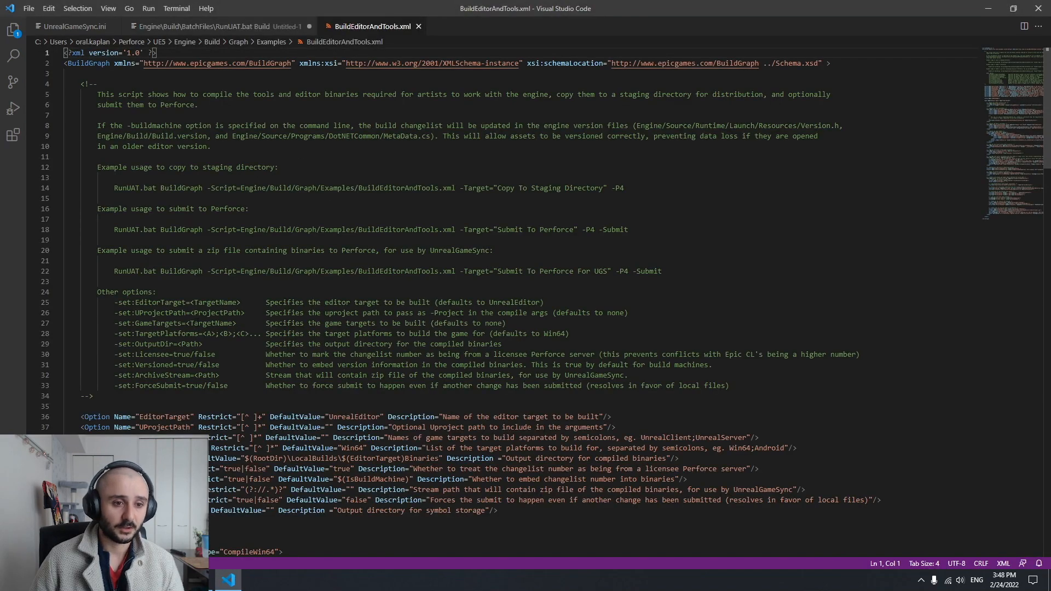
Examine the comments in BuildEditorAndTools.xml: the other options, the ArchiveStream setting and the example for submitting zipped binaries for UnrealGameSync
{"action": "left_click_drag", "start_coordinate": [97, 291], "coordinate": [729, 386]}
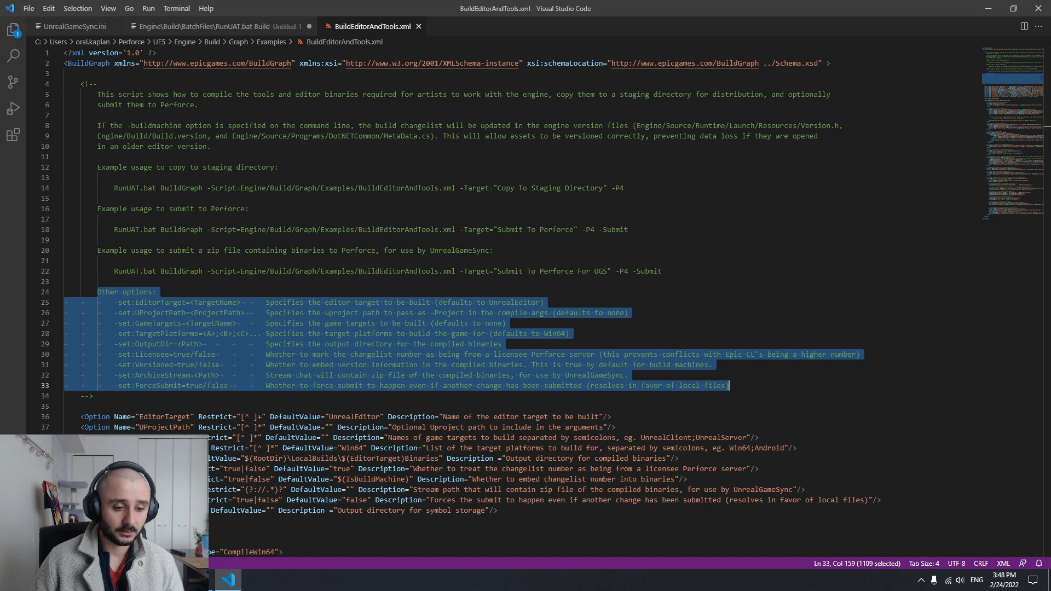
{"action": "left_click", "coordinate": [204, 28]}
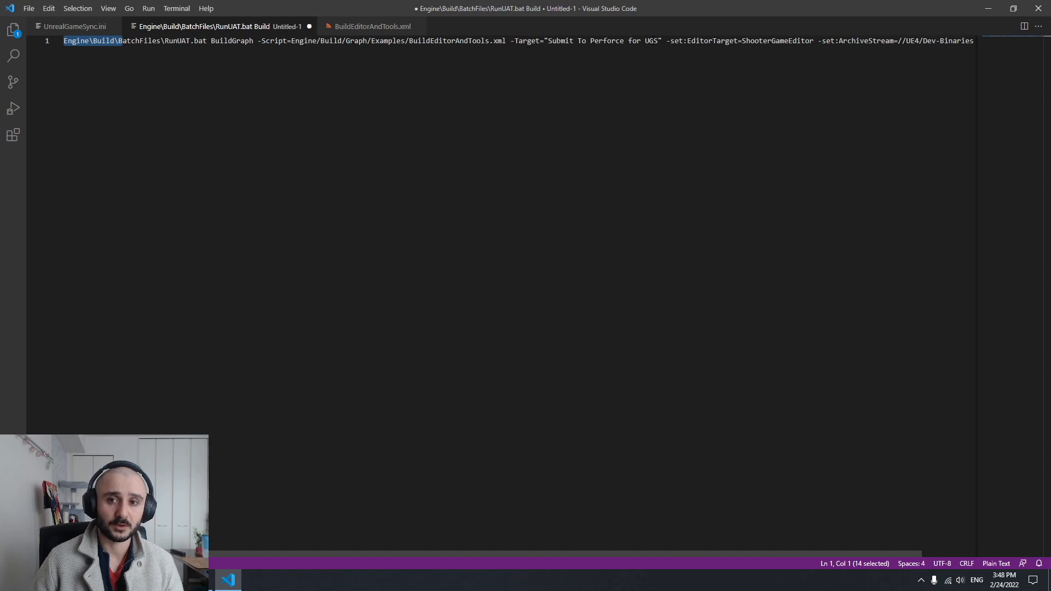
{"action": "left_click", "coordinate": [368, 27]}
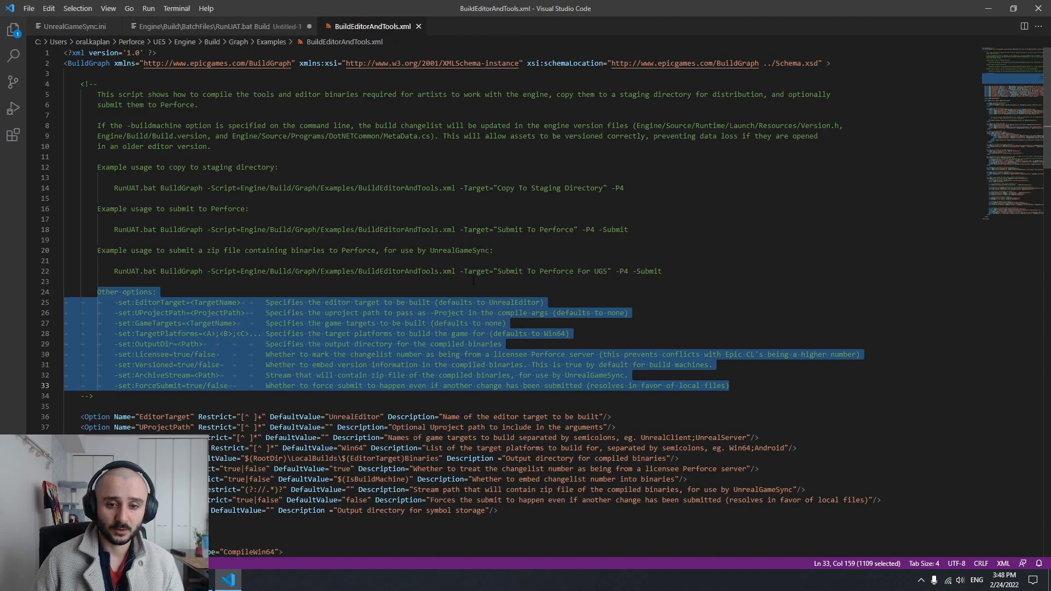
{"action": "left_click", "coordinate": [217, 375]}
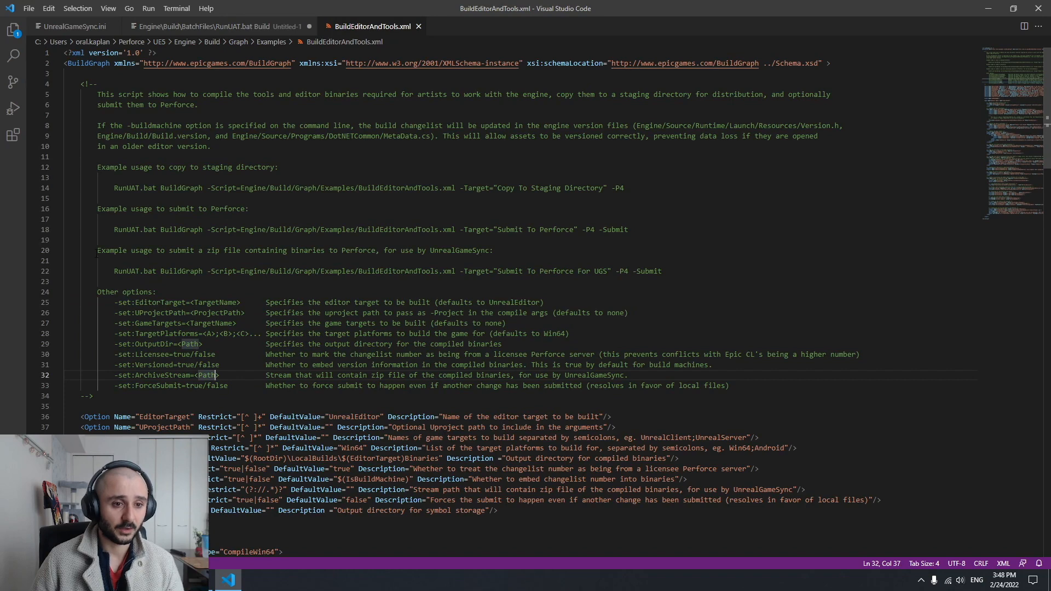
{"action": "left_click_drag", "start_coordinate": [99, 250], "coordinate": [193, 250]}
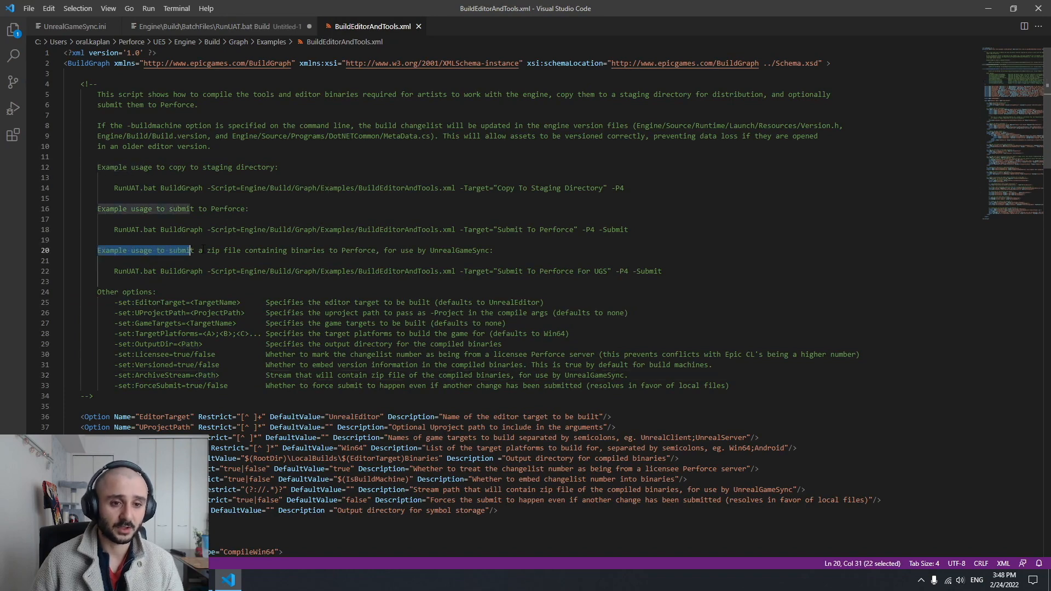
{"action": "left_click", "coordinate": [226, 250]}
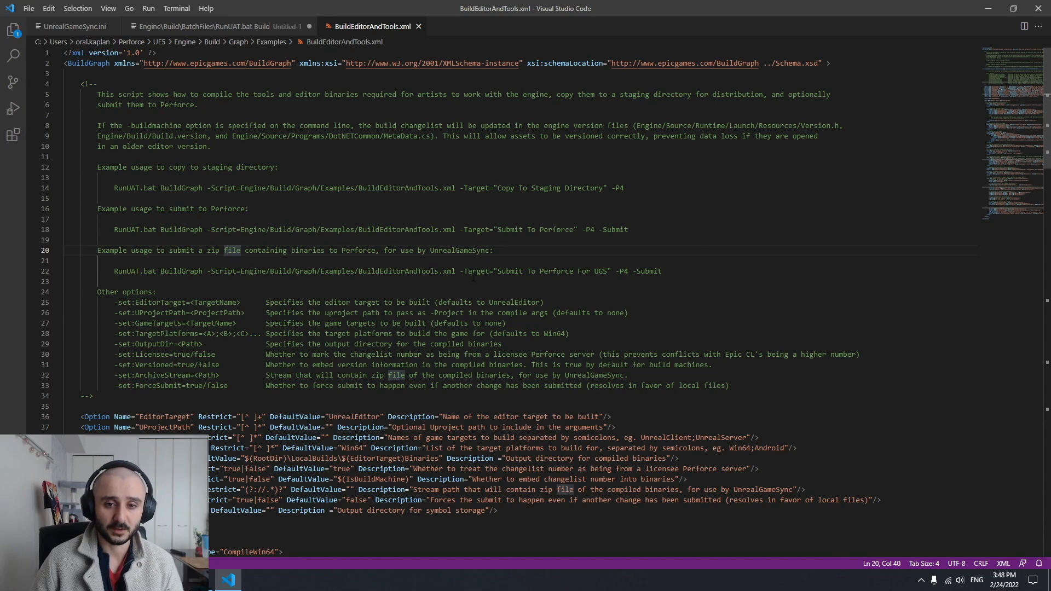
{"action": "left_click_drag", "start_coordinate": [460, 270], "coordinate": [625, 271]}
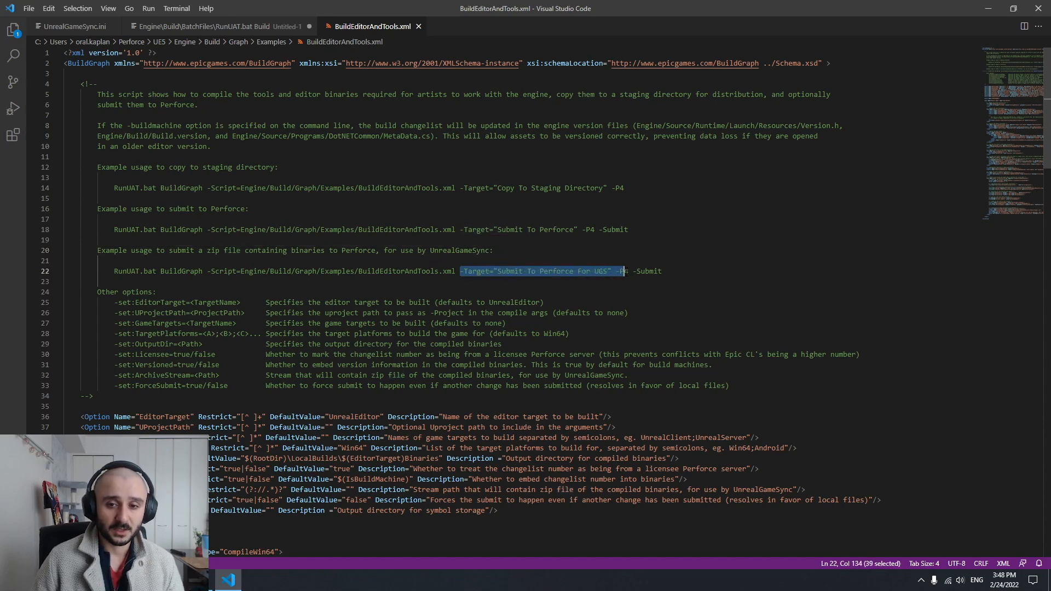
{"action": "left_click", "coordinate": [237, 274]}
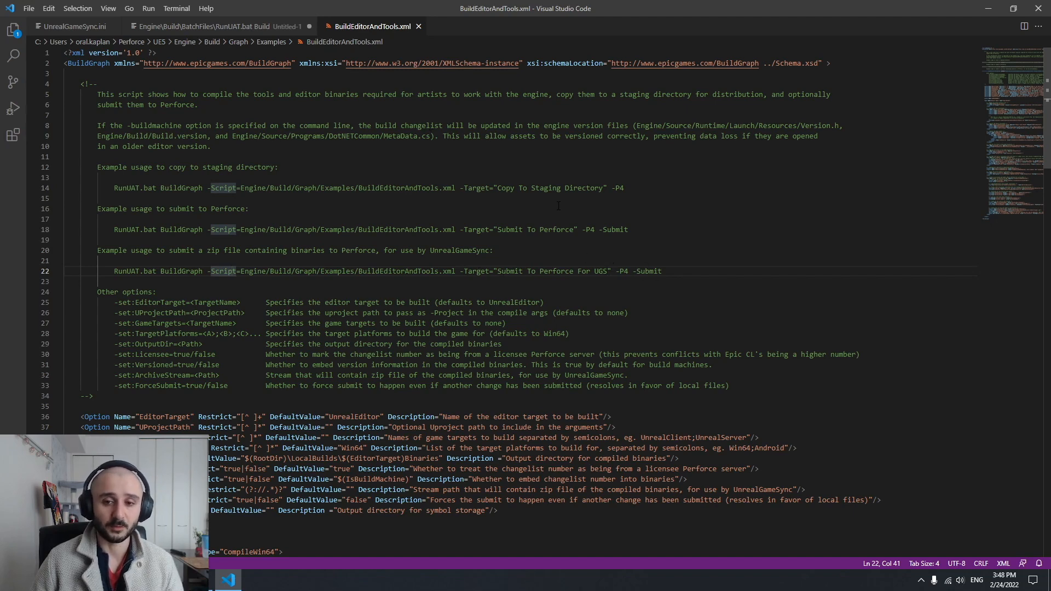
Return to the untitled BuildGraph command, then switch to the browser documentation and highlight the ShooterGameEditor editor target in the example command
{"action": "left_click", "coordinate": [238, 26]}
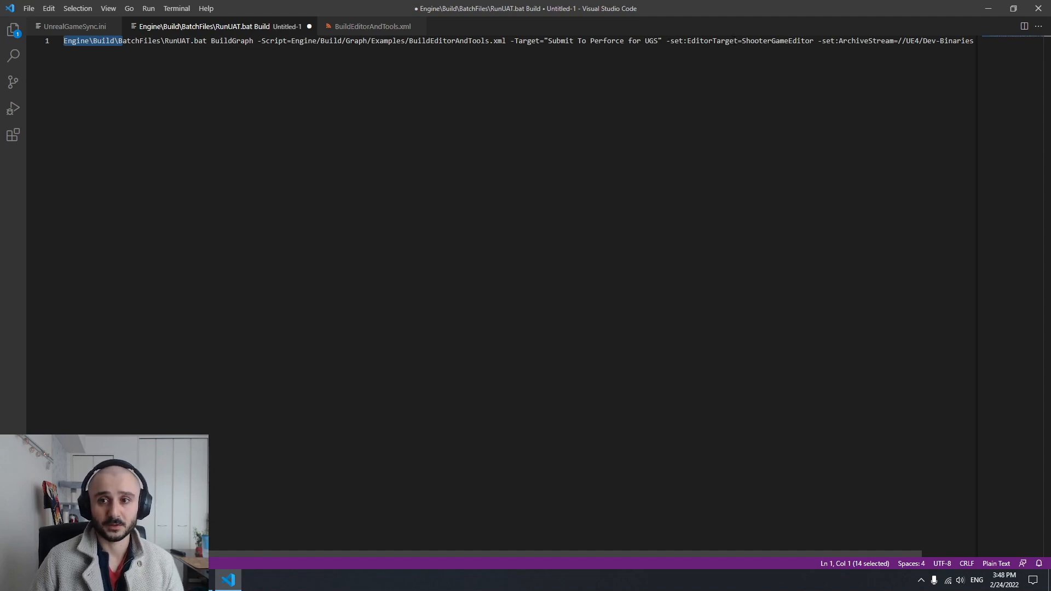
{"action": "left_click", "coordinate": [202, 580]}
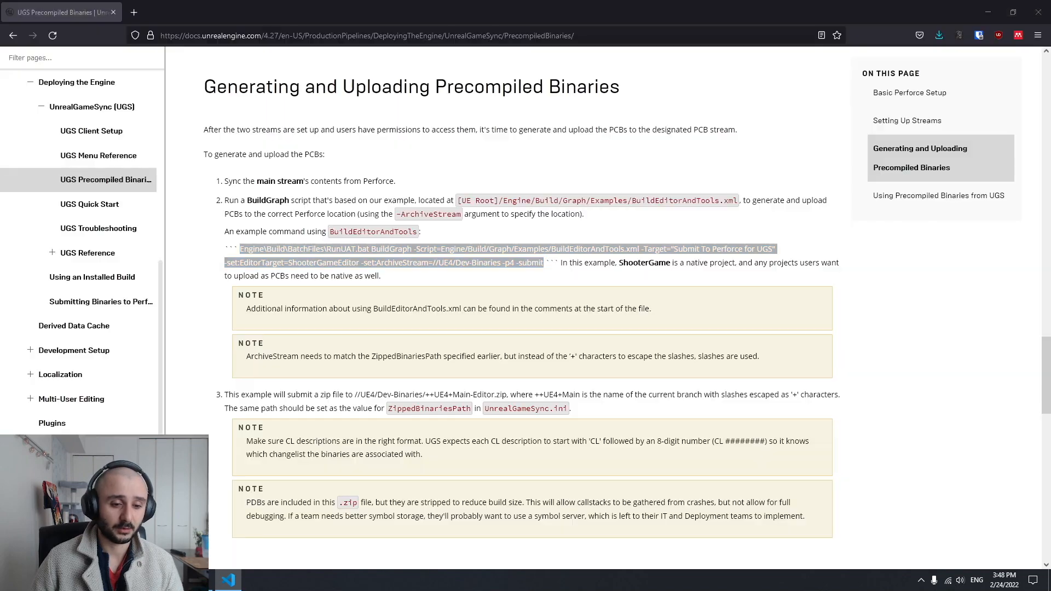
{"action": "left_click", "coordinate": [404, 275]}
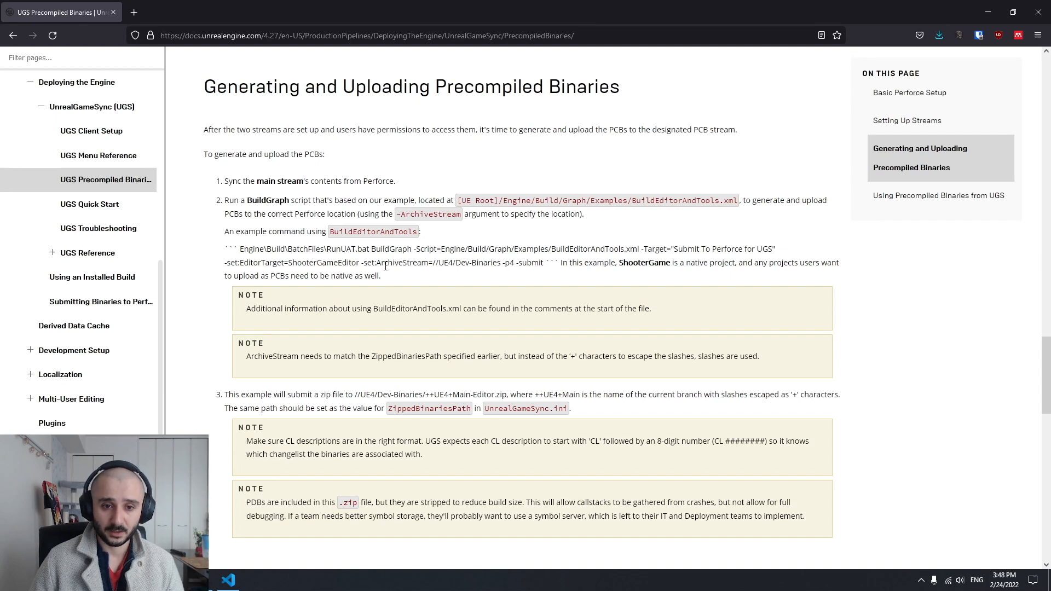
{"action": "right_click", "coordinate": [288, 258]}
{"action": "key", "text": "Escape"}
{"action": "double_click", "coordinate": [310, 264]}
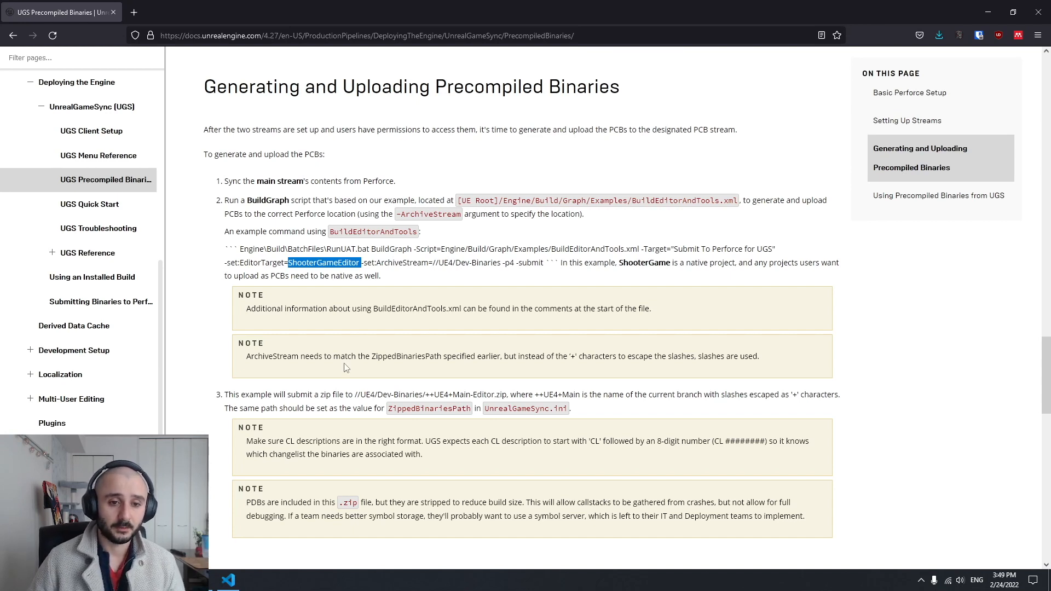
{"action": "left_click", "coordinate": [329, 263]}
{"action": "left_click_drag", "start_coordinate": [338, 262], "coordinate": [288, 264]}
{"action": "double_click", "coordinate": [317, 262]}
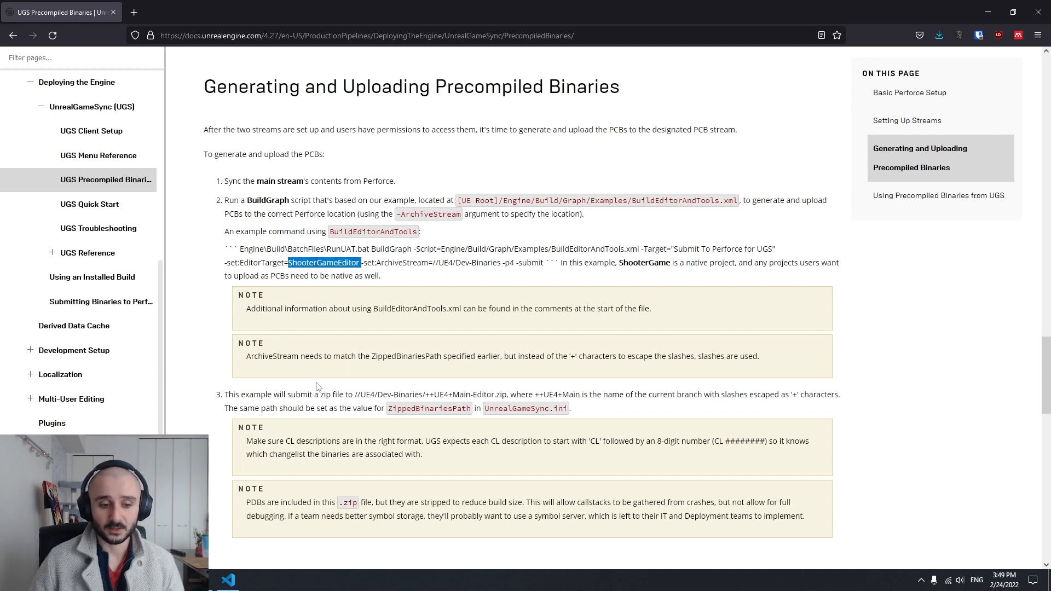
Switch to File Explorer, go up to the UE5 root folder and open UE4Games.uprojectdirs beside the file list
{"action": "key", "text": "alt+Tab"}
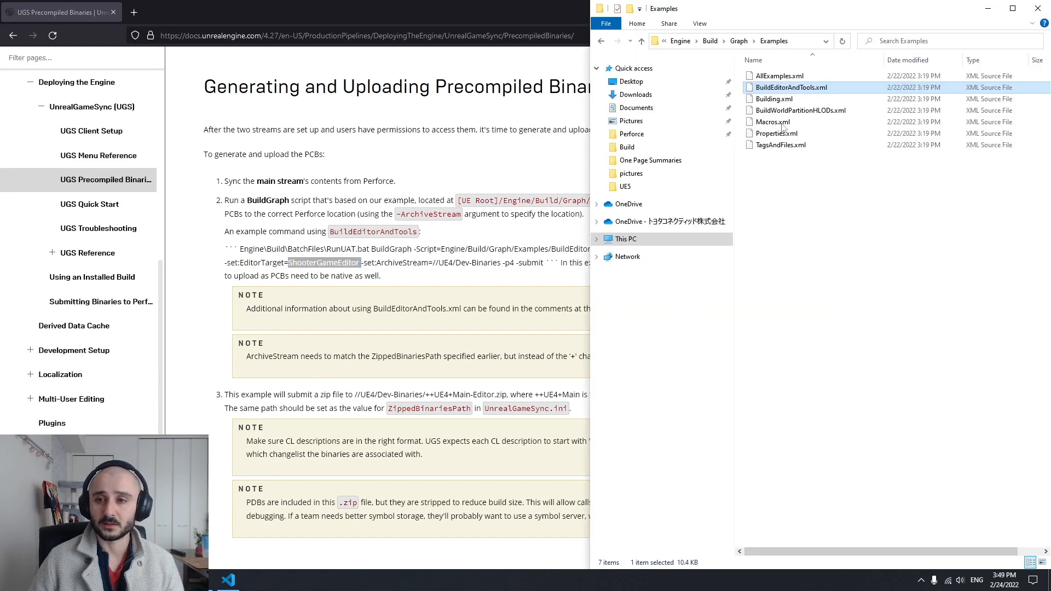
{"action": "left_click", "coordinate": [681, 41]}
{"action": "left_click", "coordinate": [716, 41]}
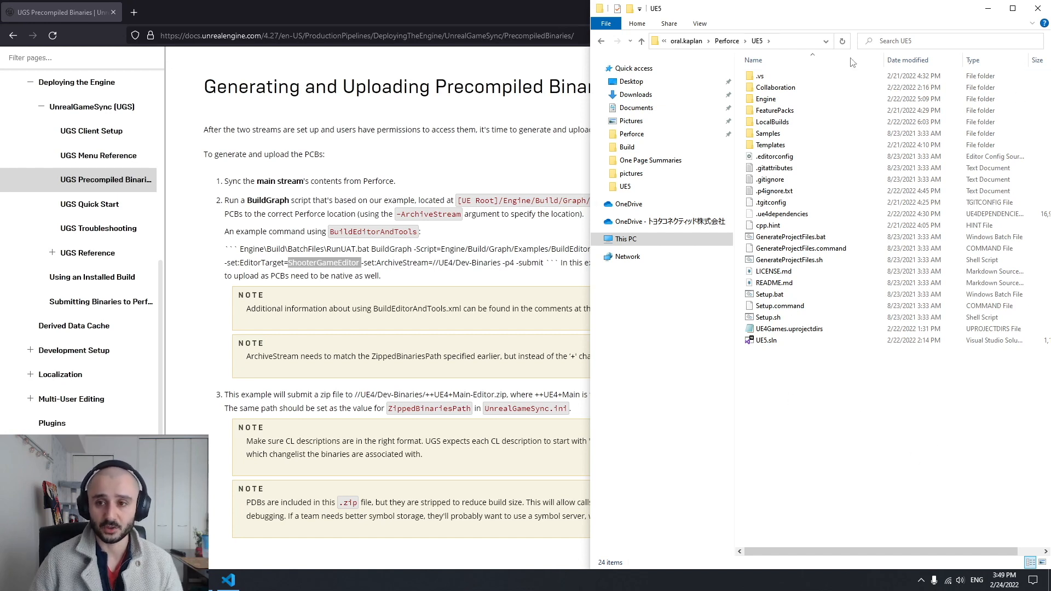
{"action": "double_click", "coordinate": [799, 333]}
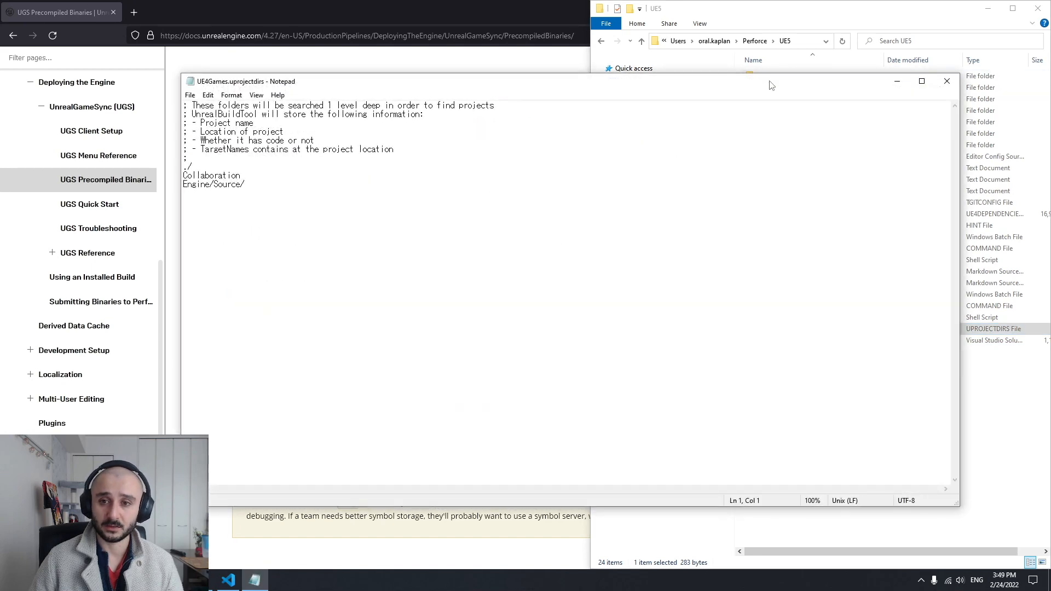
{"action": "left_click_drag", "start_coordinate": [728, 83], "coordinate": [634, 85]}
Examine the project search folders in UE4Games.uprojectdirs, narrowing the Notepad window and highlighting the ./ entry
{"action": "left_click_drag", "start_coordinate": [150, 178], "coordinate": [86, 171]}
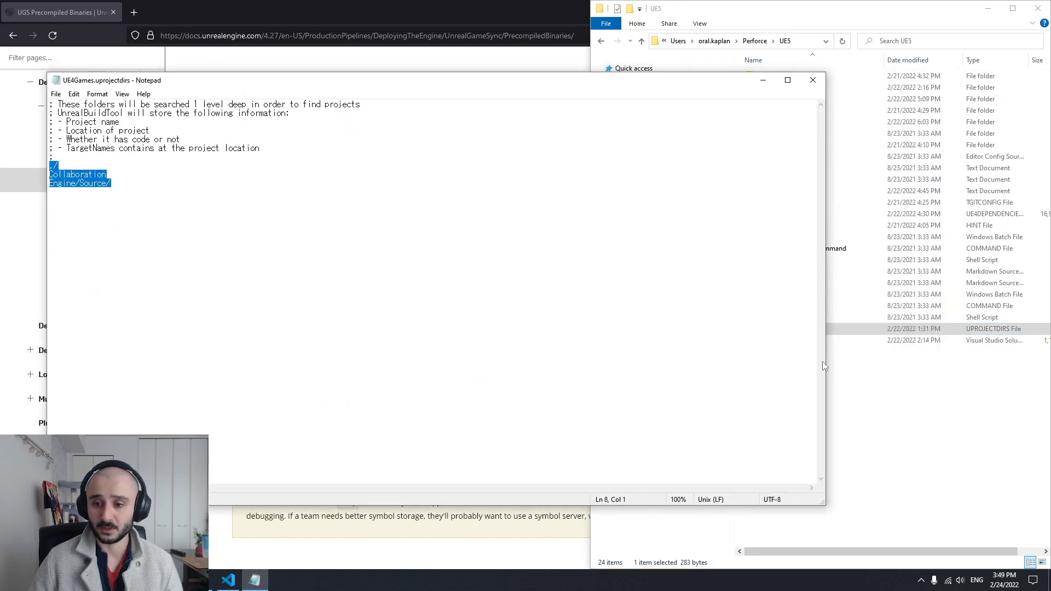
{"action": "left_click_drag", "start_coordinate": [825, 362], "coordinate": [550, 355]}
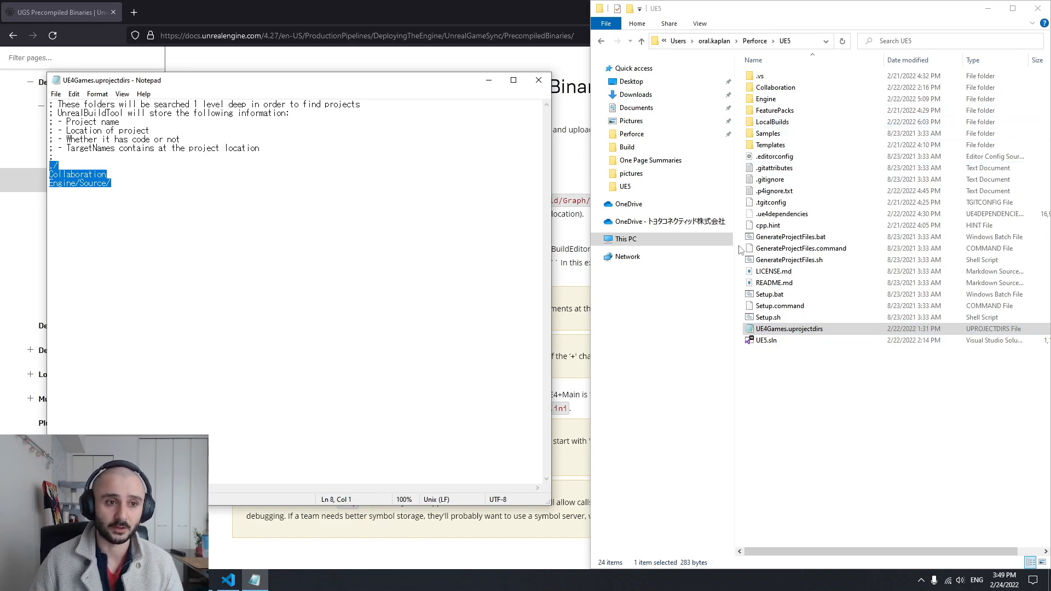
{"action": "left_click", "coordinate": [149, 192]}
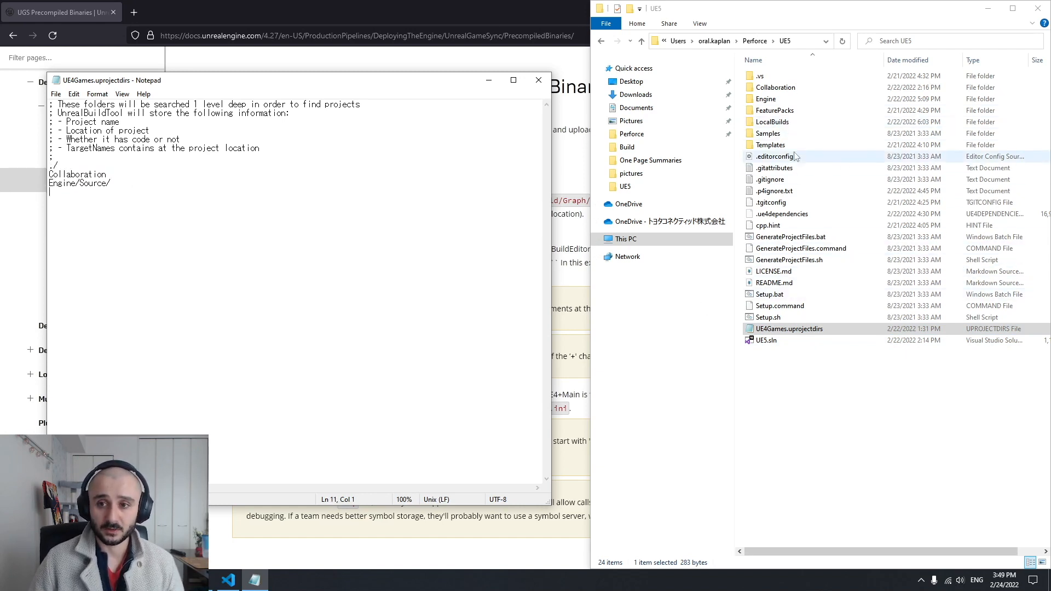
{"action": "left_click_drag", "start_coordinate": [68, 166], "coordinate": [37, 166]}
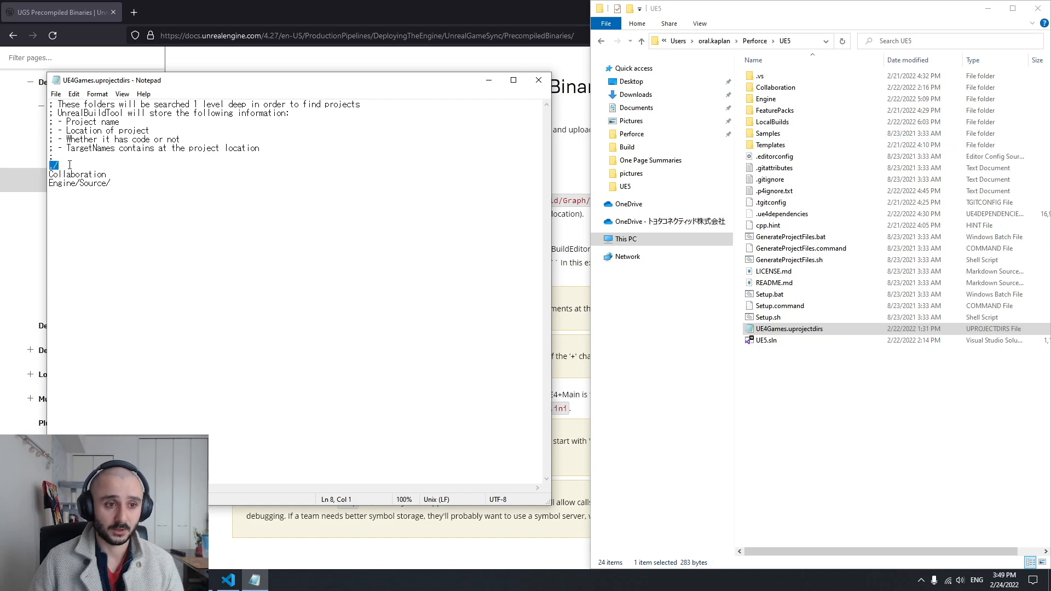
{"action": "left_click", "coordinate": [142, 175]}
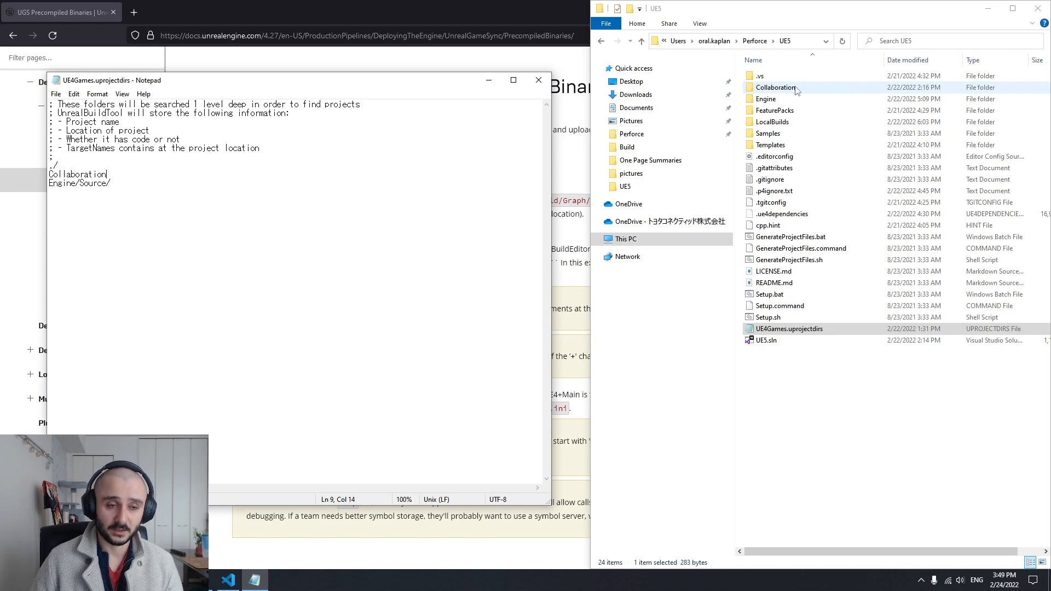
Open UE5\Engine\Source in File Explorer and look through the contents of its Developer folder
{"action": "double_click", "coordinate": [766, 99]}
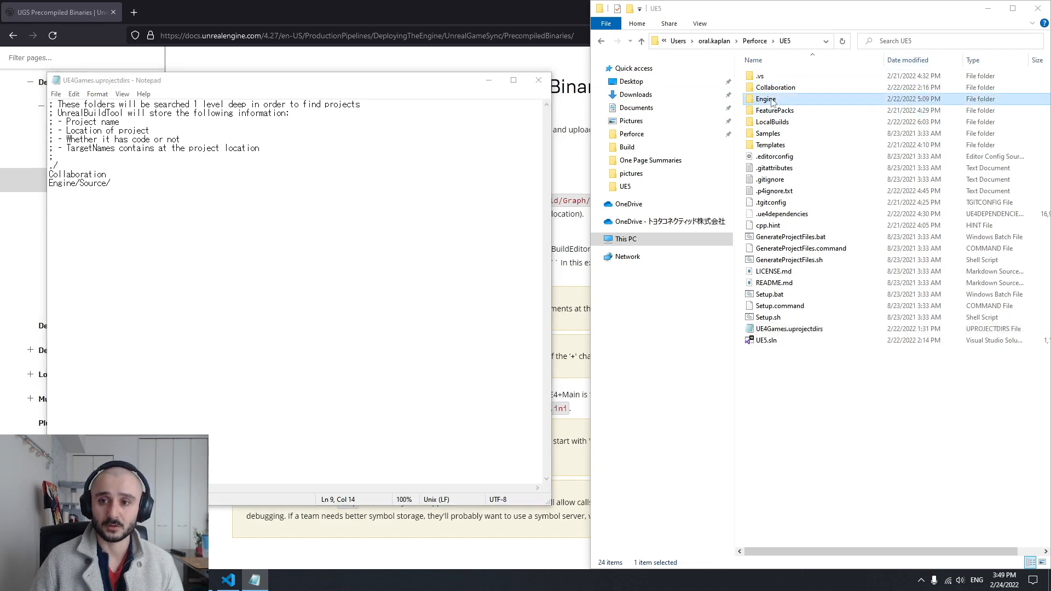
{"action": "double_click", "coordinate": [778, 219]}
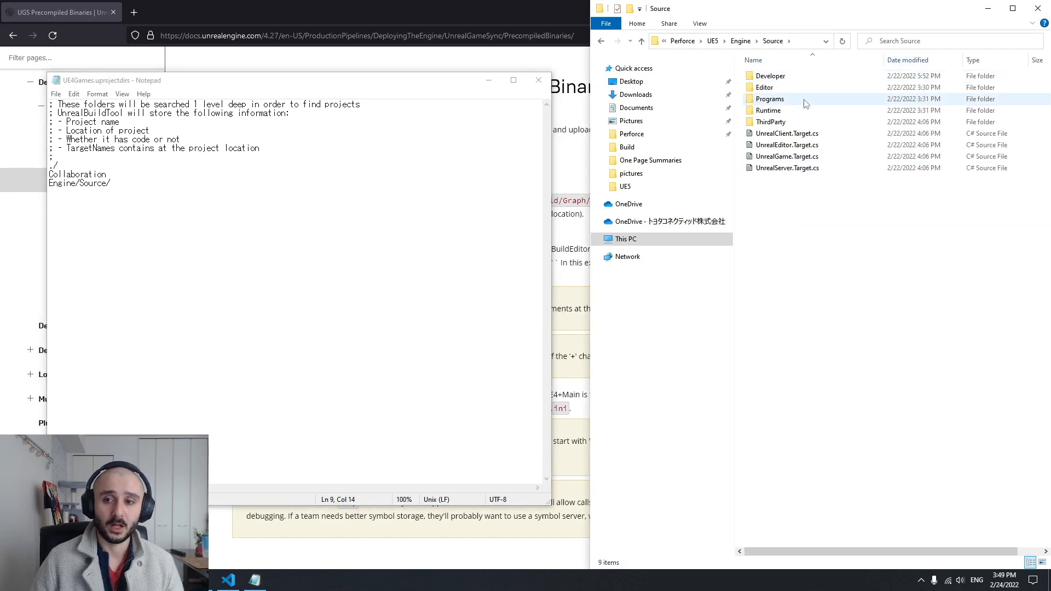
{"action": "double_click", "coordinate": [769, 76]}
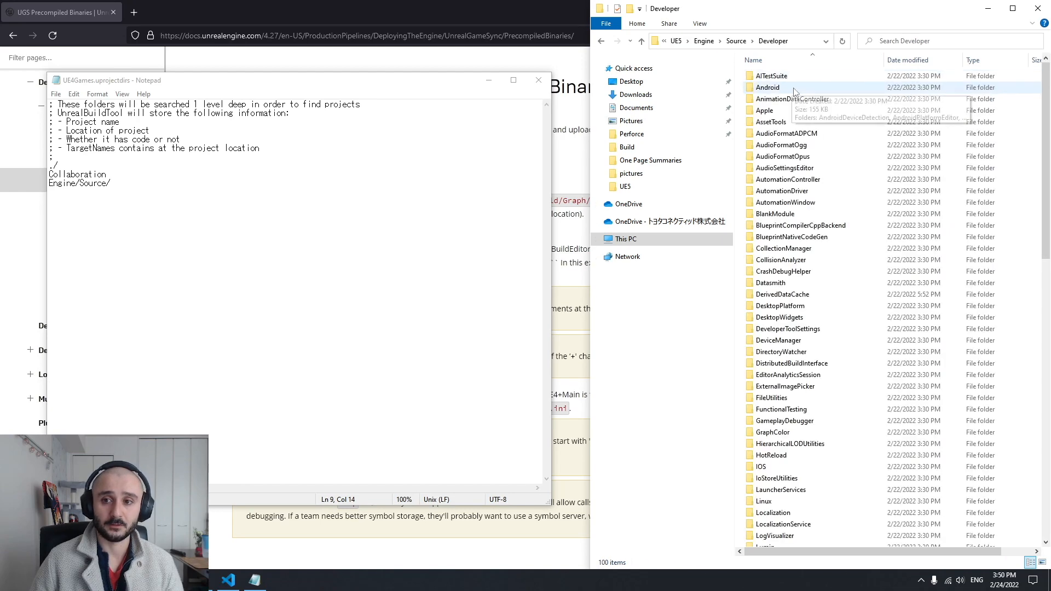
{"action": "scroll", "coordinate": [802, 95], "scroll_direction": "down", "scroll_amount": 15}
{"action": "scroll", "coordinate": [802, 96], "scroll_direction": "up", "scroll_amount": 18}
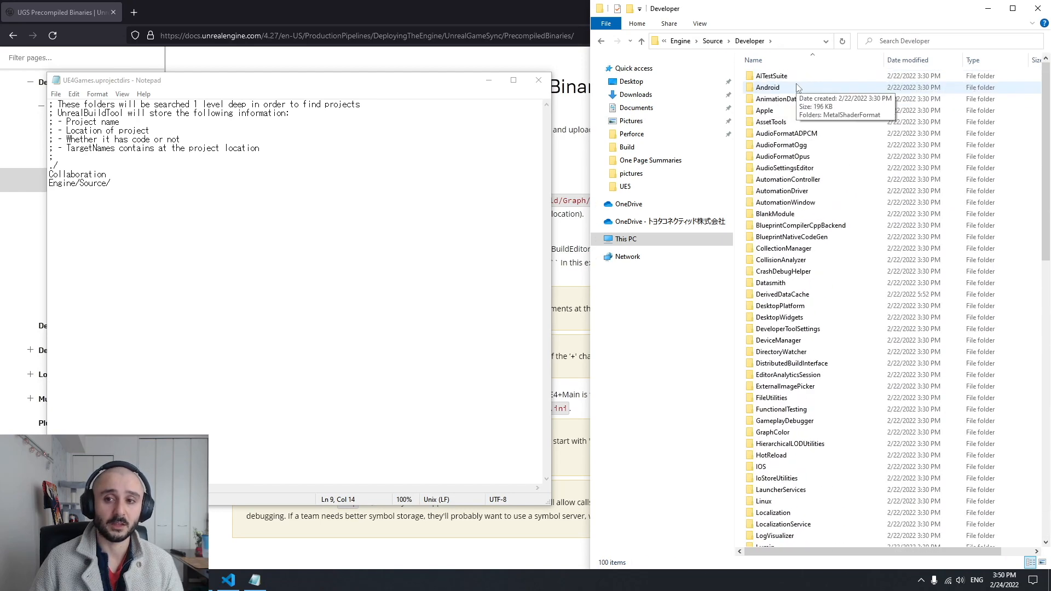
{"action": "key", "text": "alt+Left"}
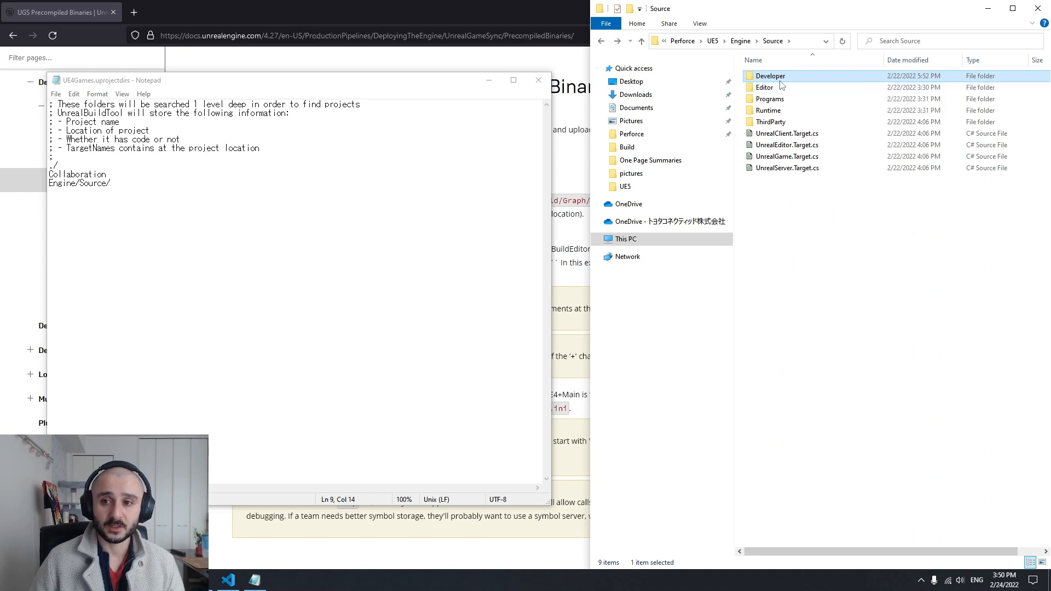
{"action": "key", "text": "alt+Right"}
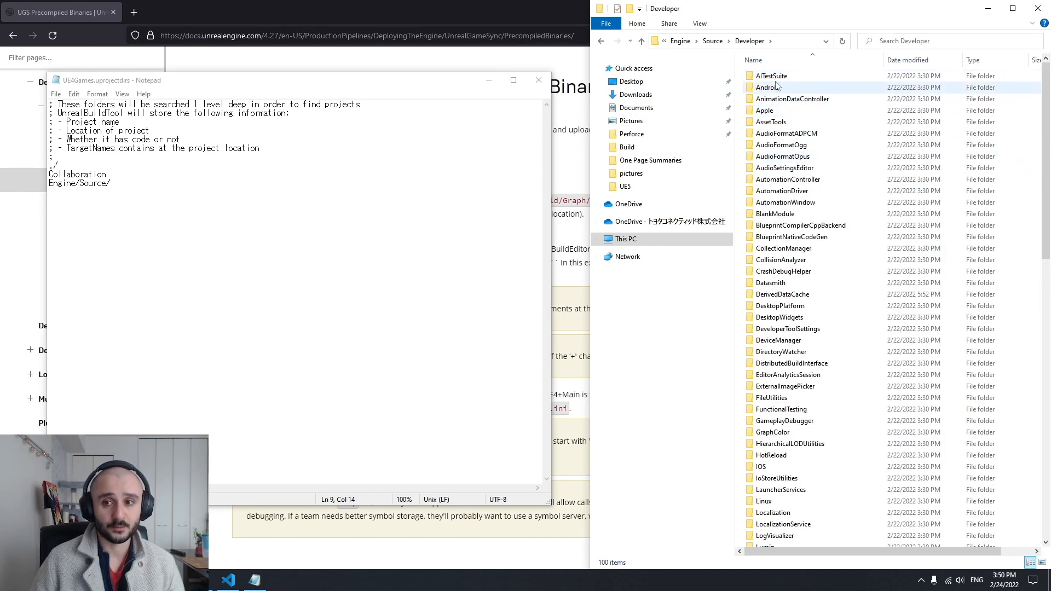
Look inside several Developer subfolders, including AITestSuite and Android, and go back to the Source folder
{"action": "double_click", "coordinate": [776, 78]}
{"action": "key", "text": "alt+Left"}
{"action": "left_click", "coordinate": [769, 88]}
{"action": "double_click", "coordinate": [769, 89]}
{"action": "key", "text": "alt+Left"}
{"action": "key", "text": "Down"}
{"action": "key", "text": "Return"}
{"action": "key", "text": "alt+Left"}
{"action": "double_click", "coordinate": [783, 149]}
{"action": "key", "text": "alt+Left"}
{"action": "key", "text": "alt+Left"}
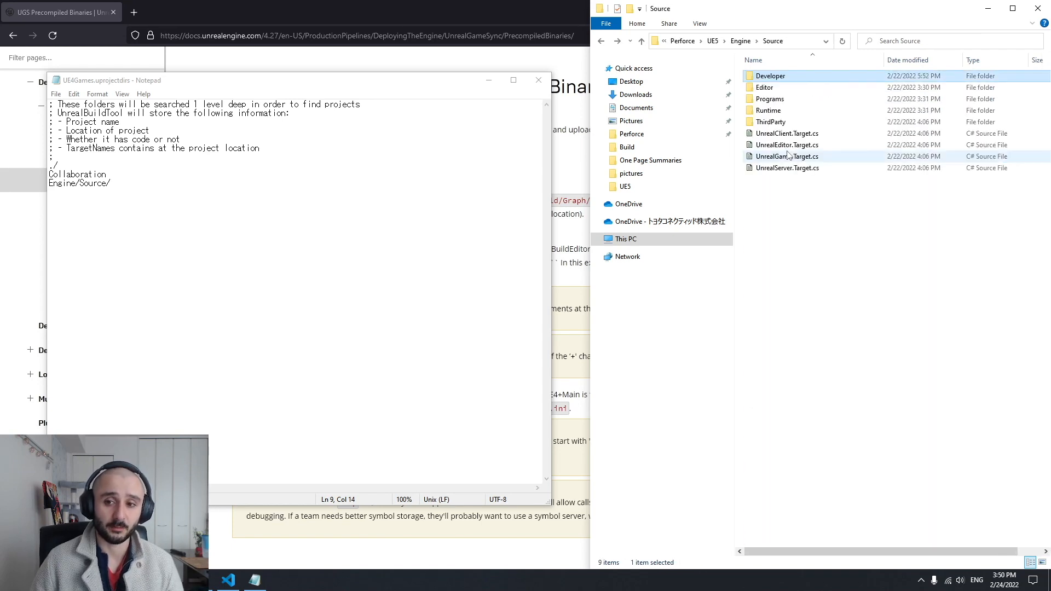
Go back to the UE5 root folder and open its Collaboration folder
{"action": "key", "text": "alt+Left"}
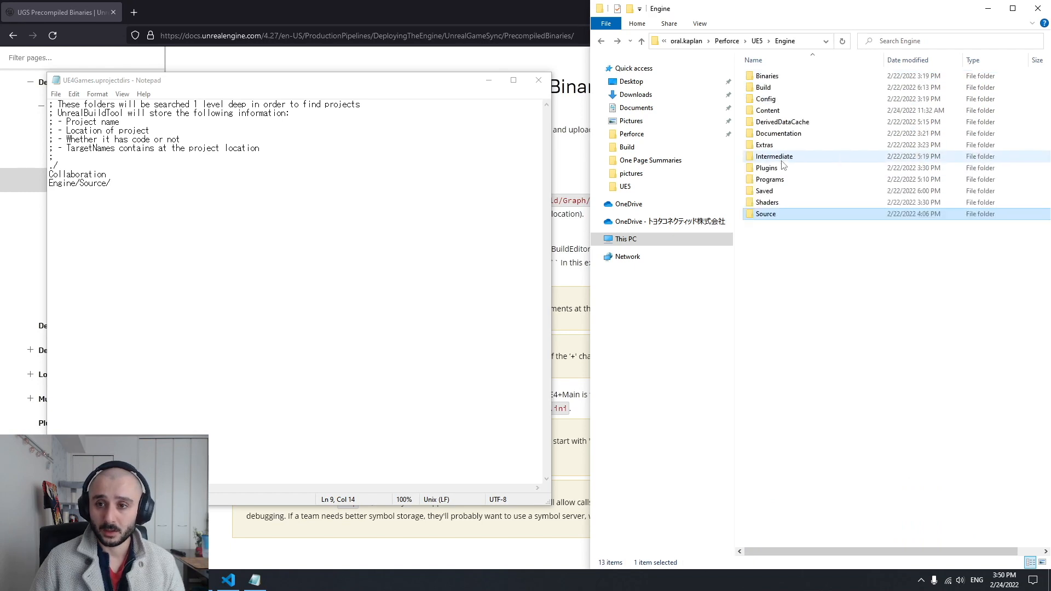
{"action": "key", "text": "alt+Left"}
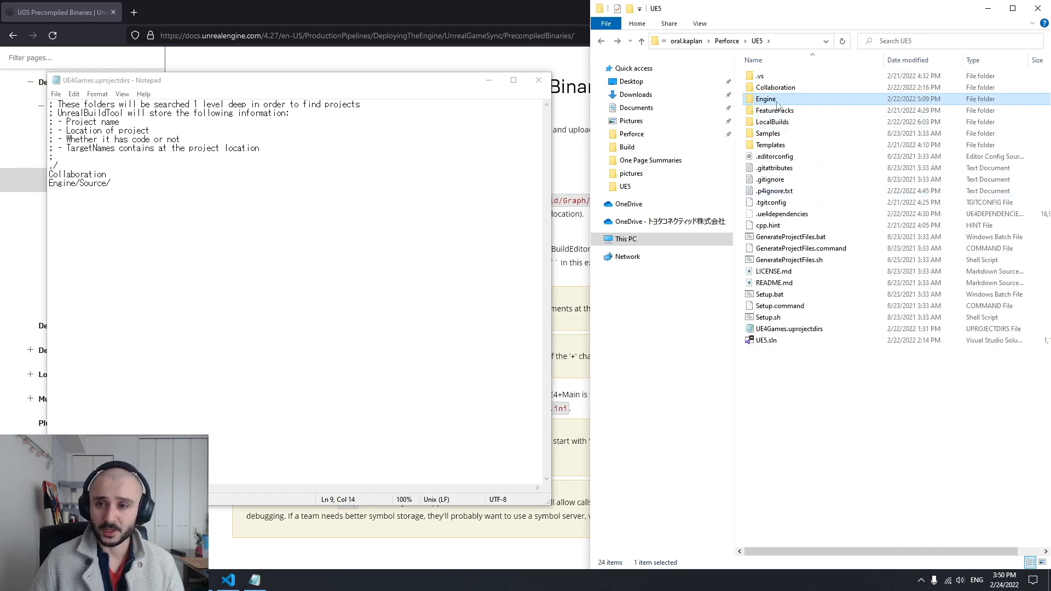
{"action": "left_click", "coordinate": [792, 89]}
{"action": "double_click", "coordinate": [777, 92]}
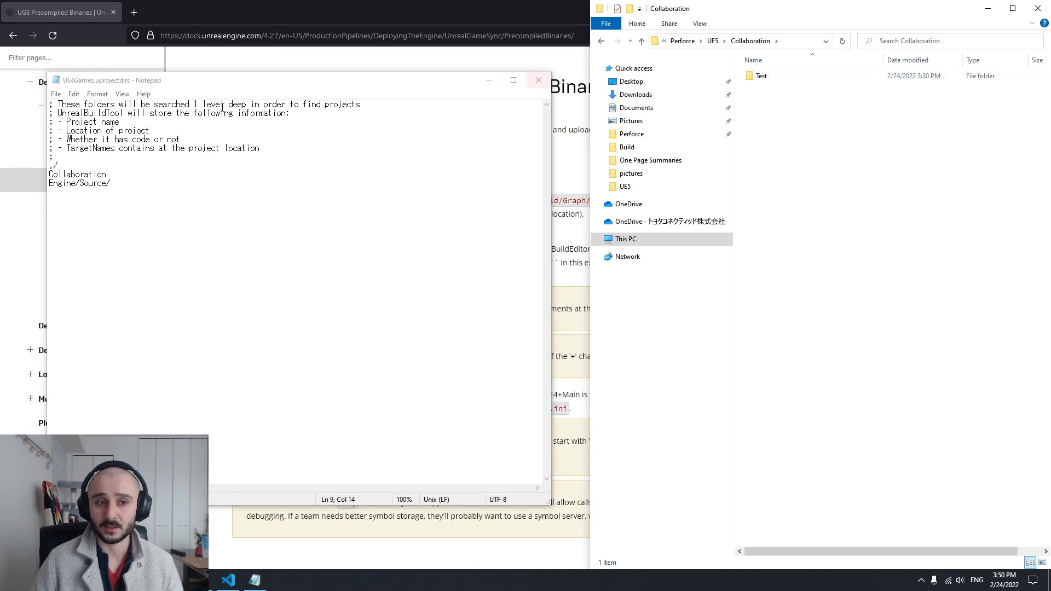
Look inside the Test project folder in Collaboration and return to the UE5 root folder
{"action": "double_click", "coordinate": [794, 77]}
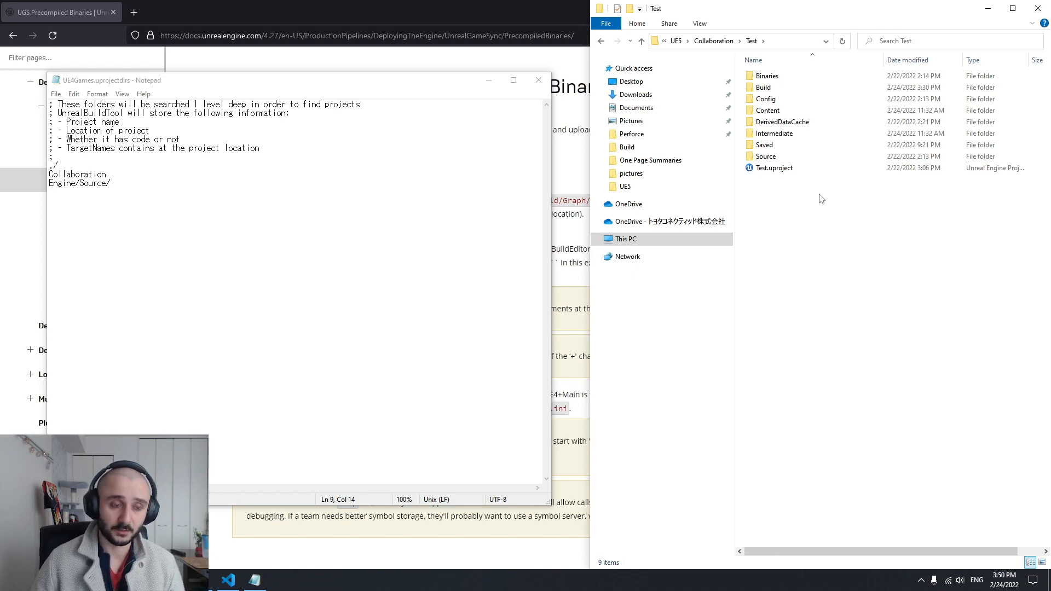
{"action": "key", "text": "alt+Up"}
{"action": "key", "text": "alt+Up"}
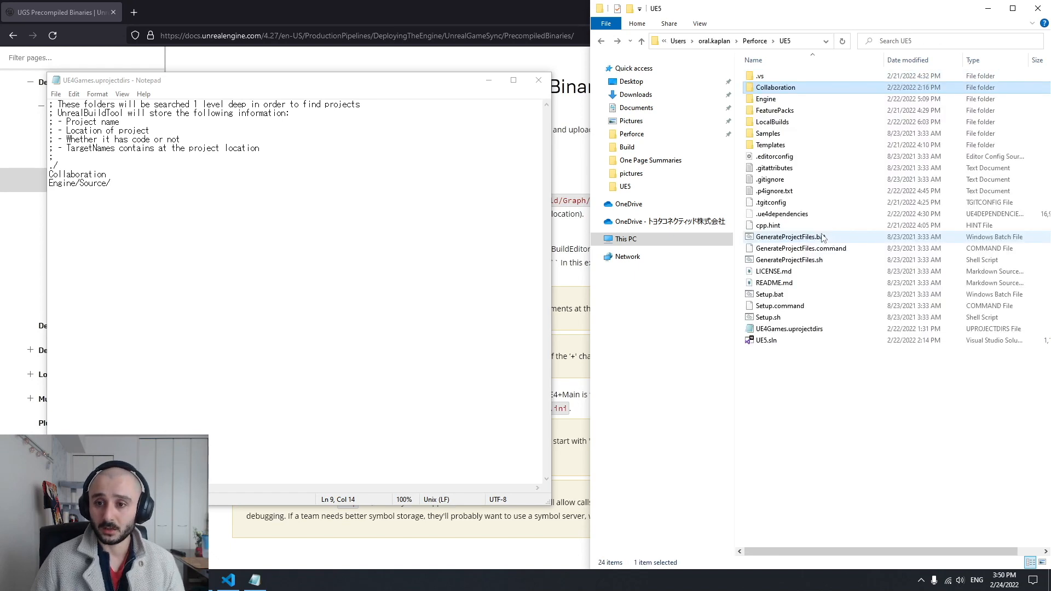
Open UE5.sln in Visual Studio to check the Test project under Games, and close the solution
{"action": "double_click", "coordinate": [771, 342]}
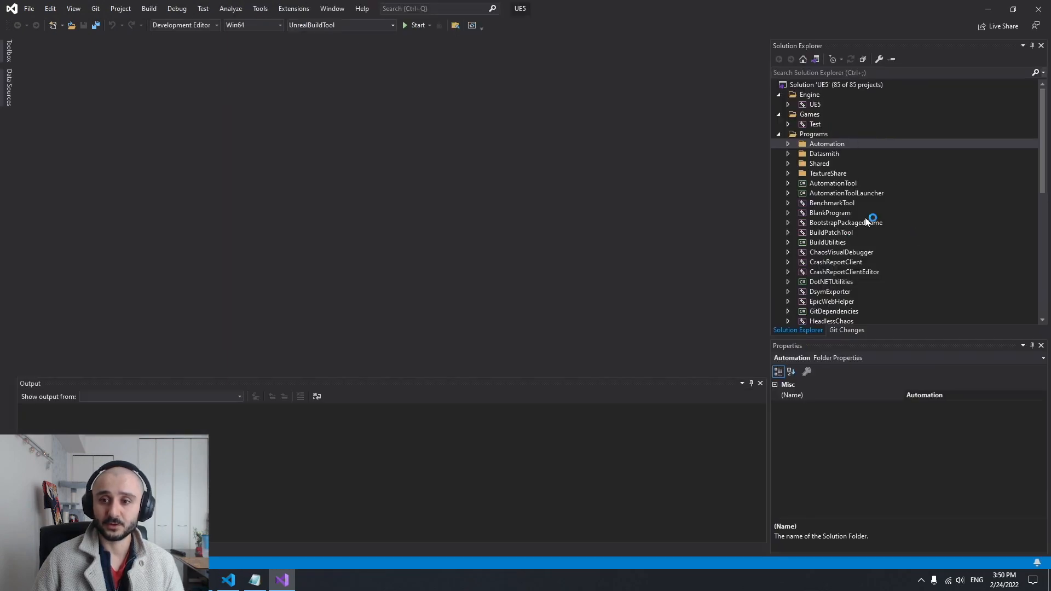
{"action": "left_click", "coordinate": [822, 115]}
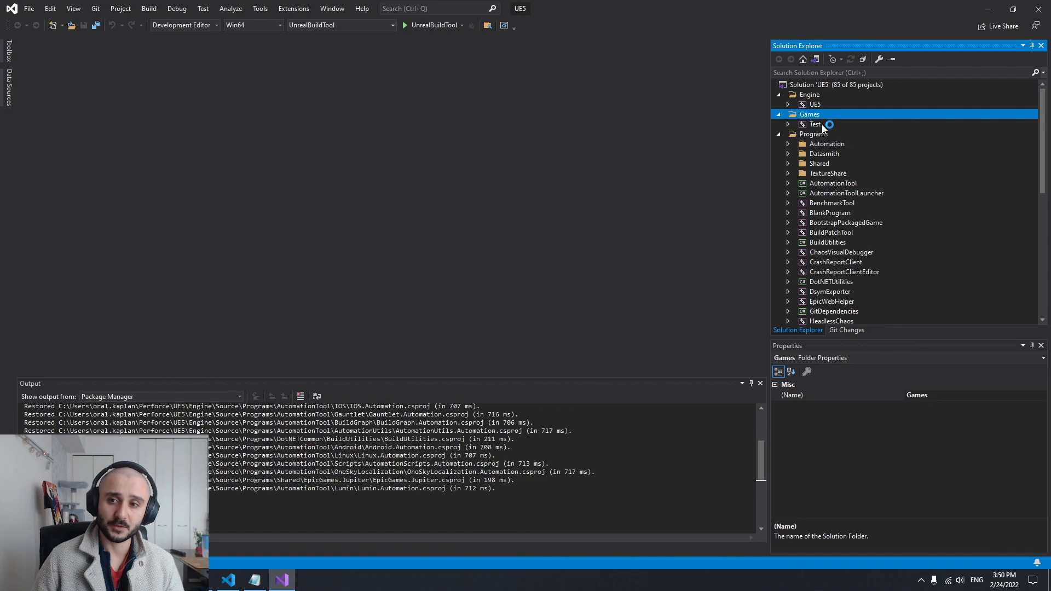
{"action": "left_click", "coordinate": [823, 125]}
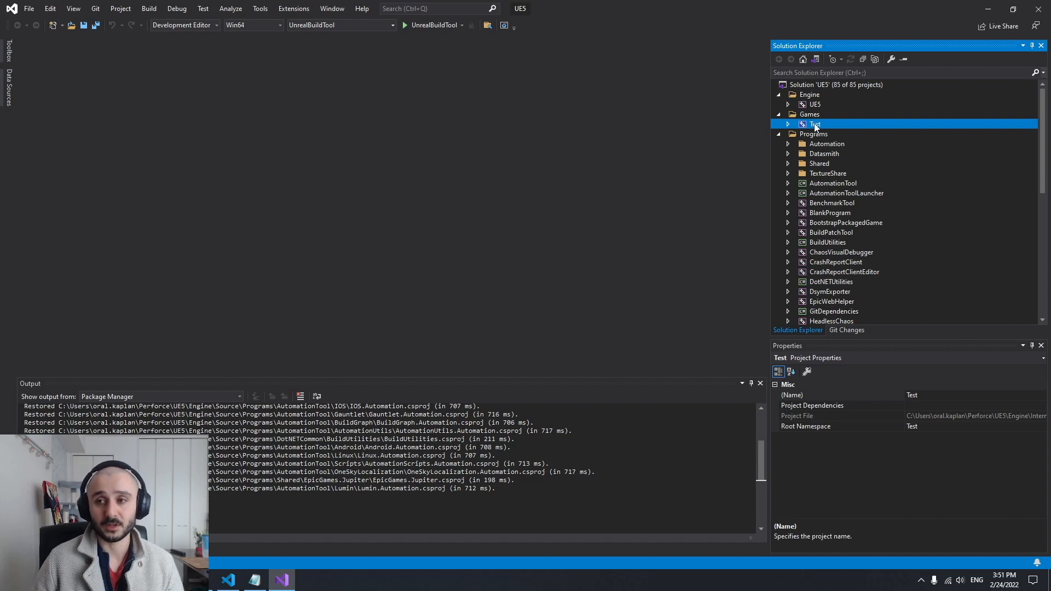
{"action": "left_click", "coordinate": [1043, 9]}
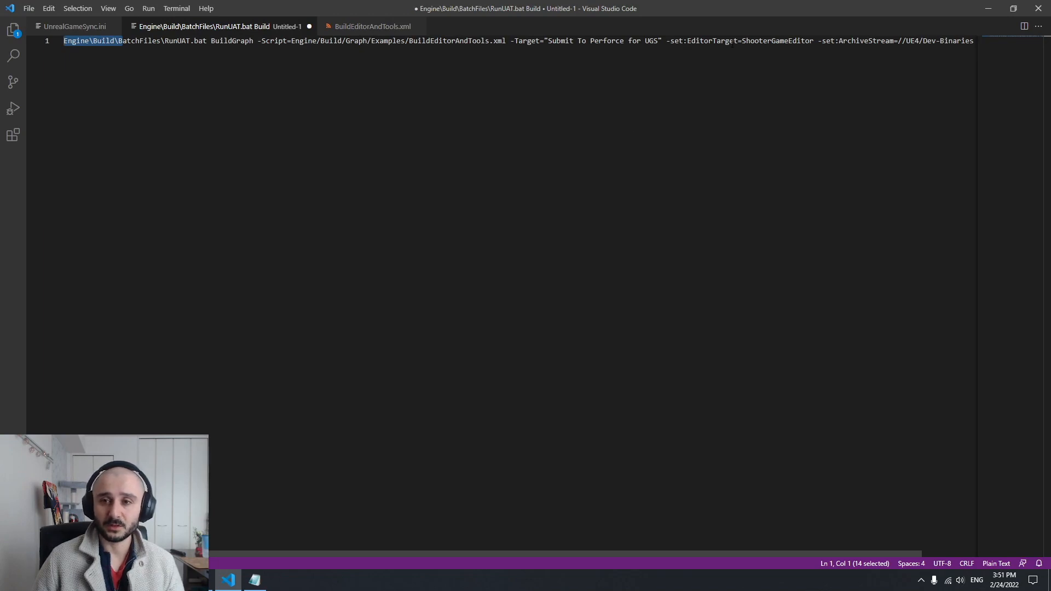
Change the EditorTarget value in the RunUAT command to TestEditor
{"action": "left_click_drag", "start_coordinate": [743, 41], "coordinate": [789, 41]}
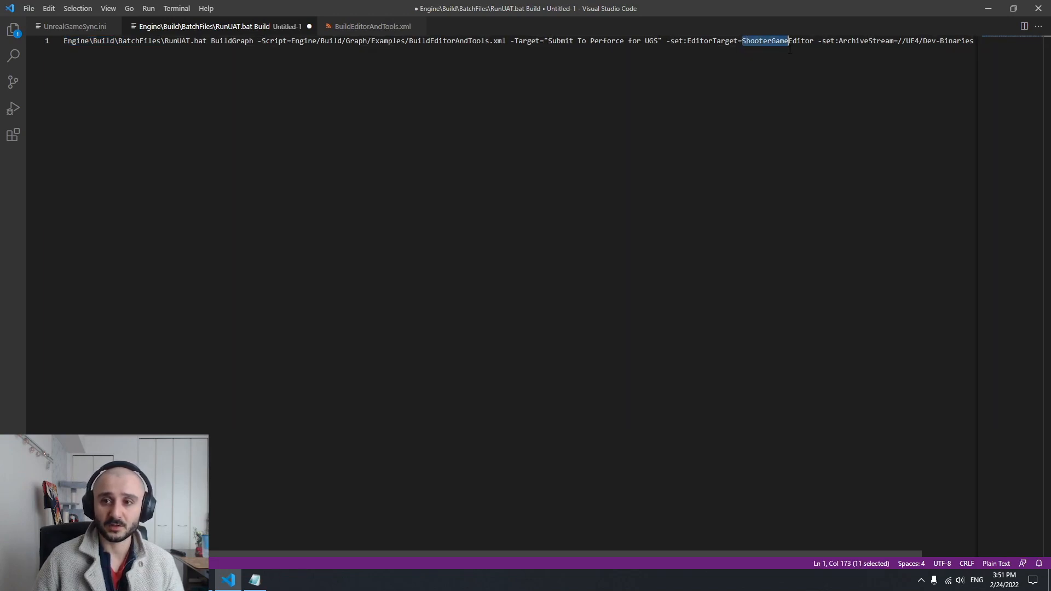
{"action": "key", "text": "BackSpace"}
{"action": "type", "text": "Test"}
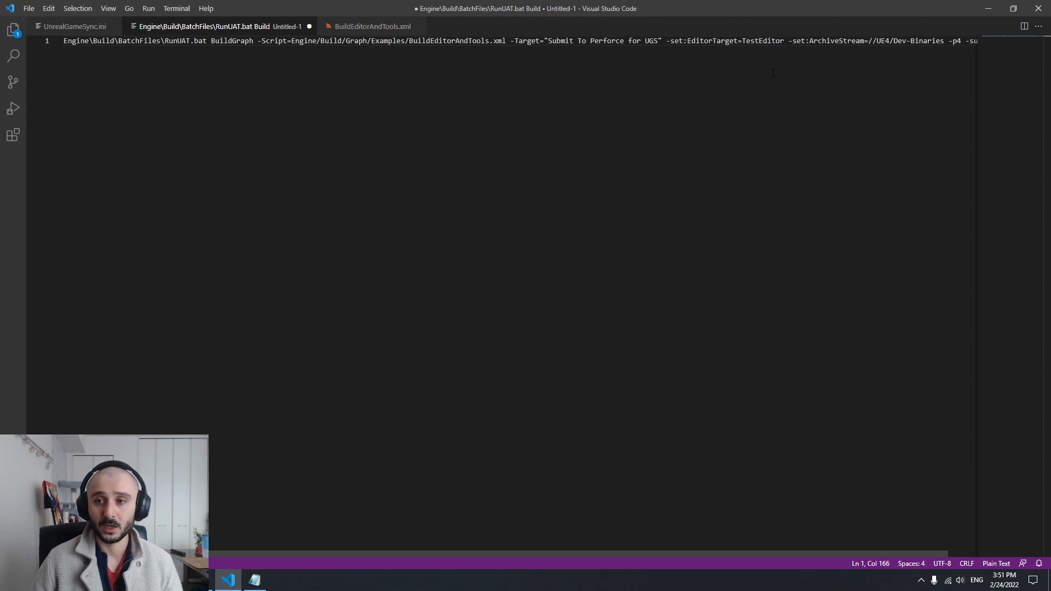
Examine the remaining arguments of the command, from EditorTarget through ArchiveStream, -p4 and -submit
{"action": "mouse_move", "coordinate": [757, 40]}
{"action": "left_mouse_down"}
{"action": "mouse_move", "coordinate": [743, 41]}
{"action": "mouse_move", "coordinate": [763, 40]}
{"action": "left_mouse_up"}
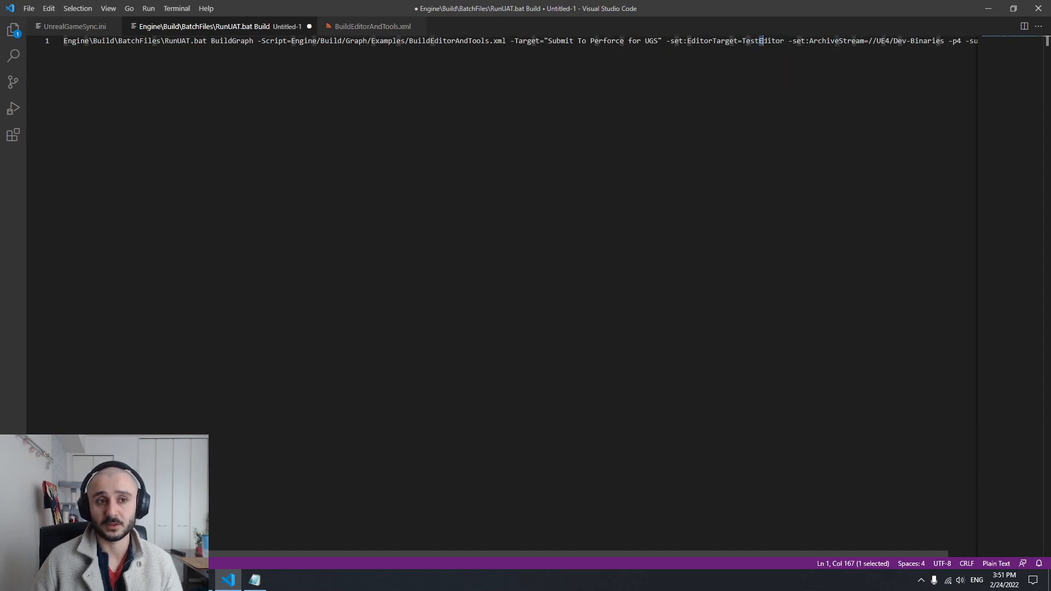
{"action": "left_click_drag", "start_coordinate": [862, 79], "coordinate": [831, 53]}
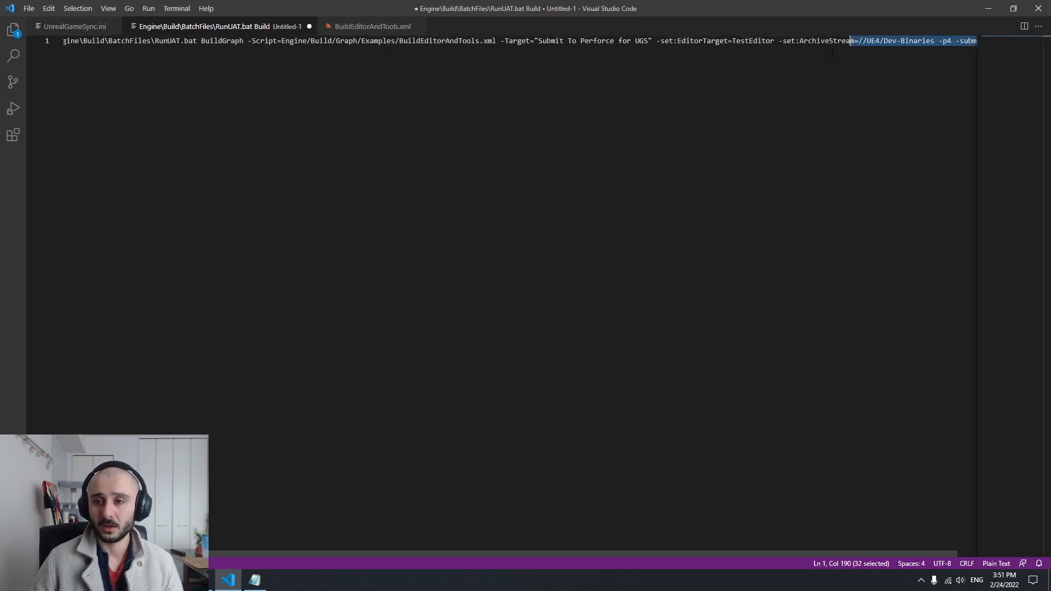
{"action": "left_click_drag", "start_coordinate": [480, 552], "coordinate": [607, 554]}
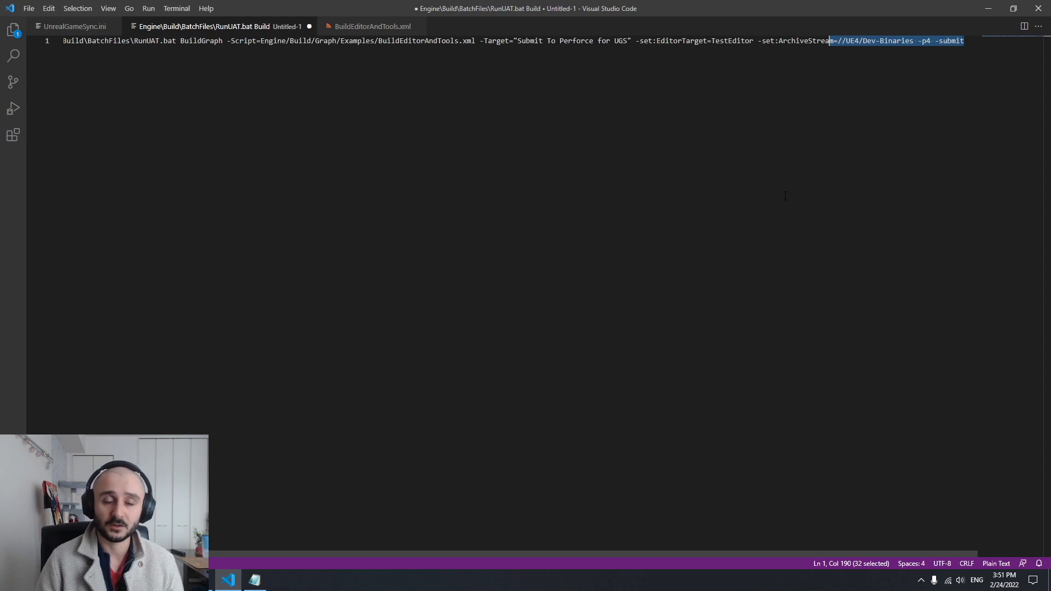
{"action": "key", "text": "Right"}
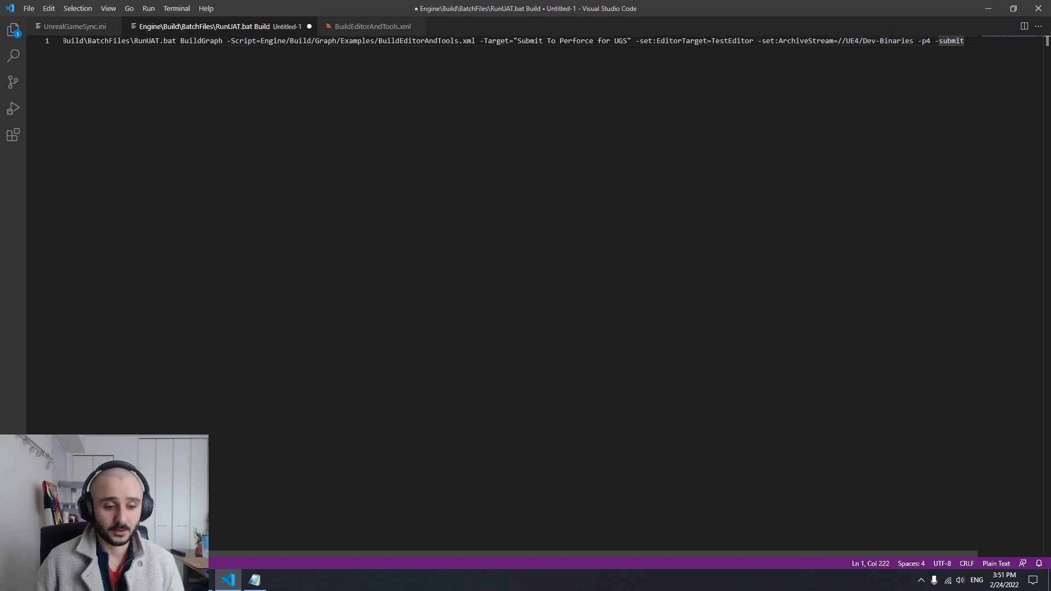
Switch to Perforce P4V, change to the Dev-Binaries workspace and check the depot path of its stream
{"action": "left_click", "coordinate": [202, 580]}
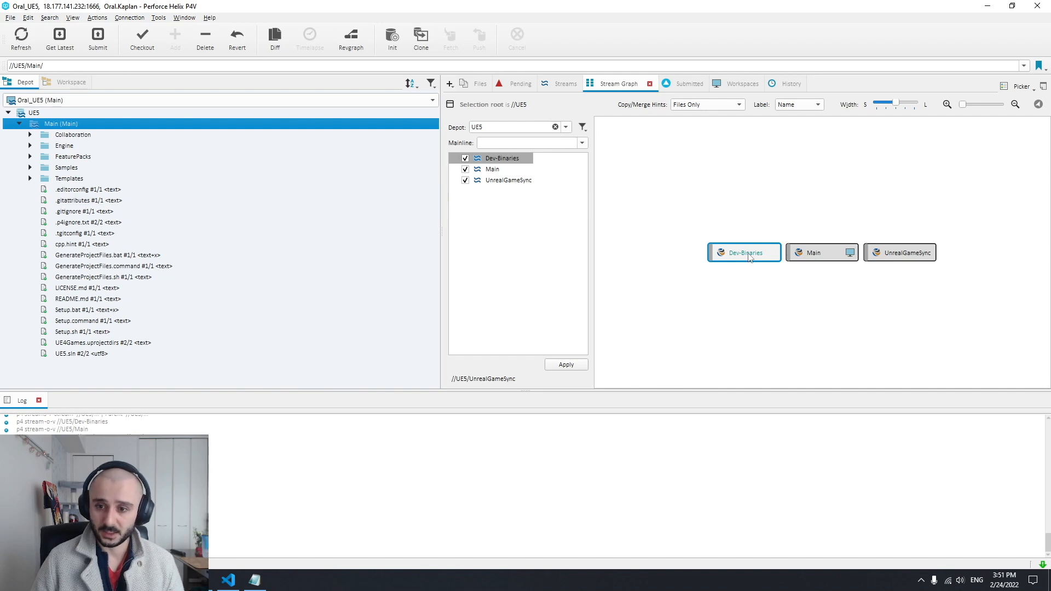
{"action": "left_click", "coordinate": [72, 101]}
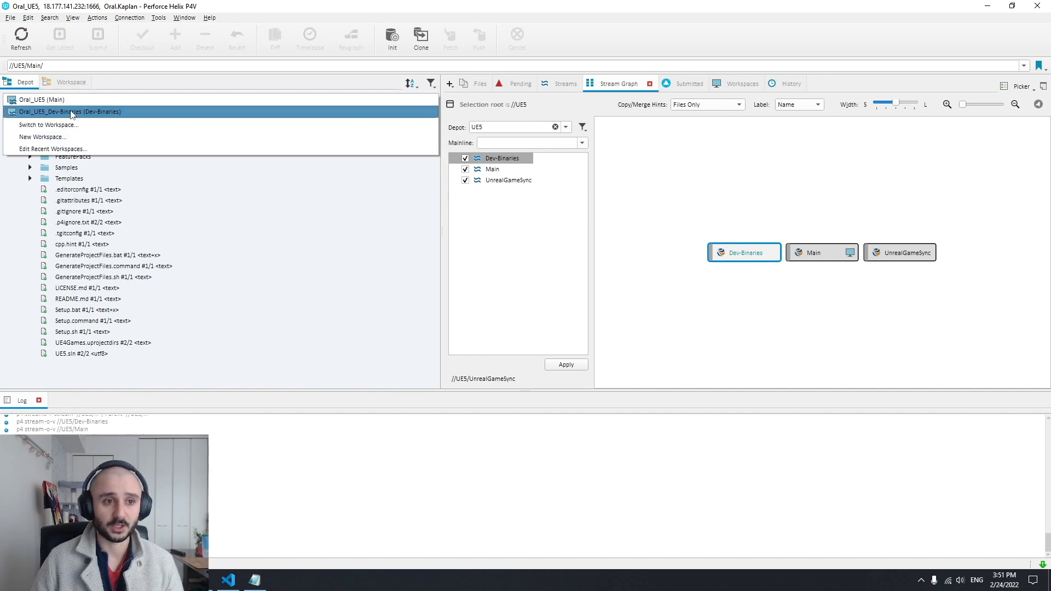
{"action": "left_click", "coordinate": [43, 113]}
{"action": "left_click", "coordinate": [112, 124]}
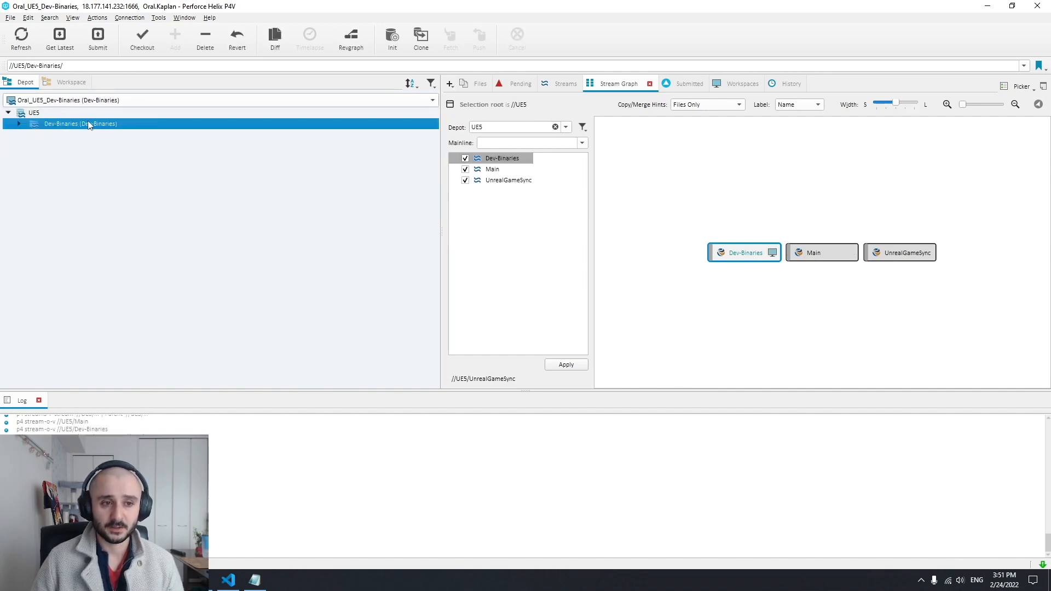
{"action": "left_click", "coordinate": [3, 67]}
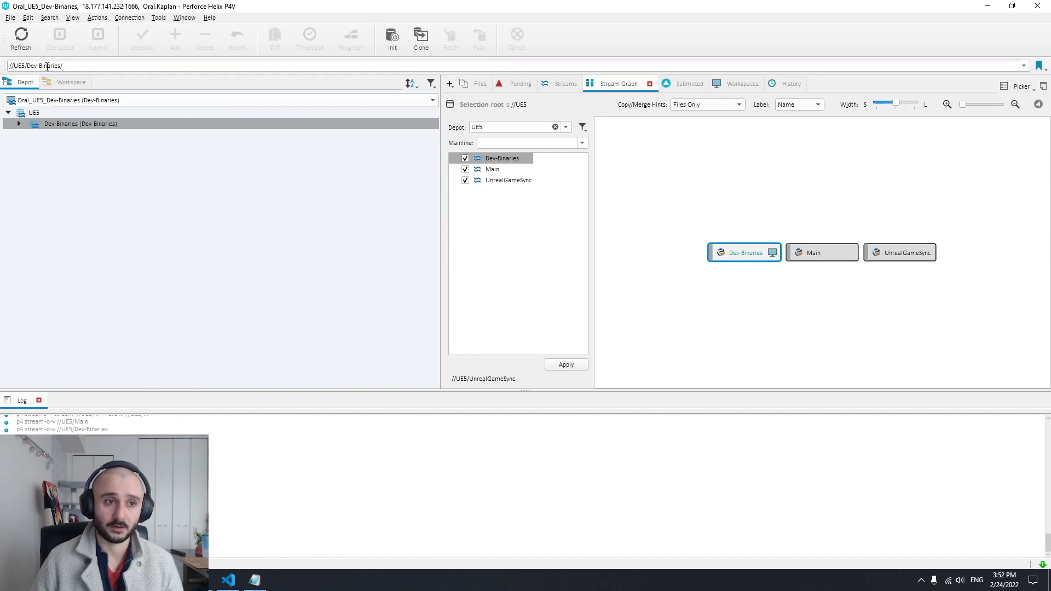
In Visual Studio Code, change the command's ArchiveStream path to //UE5/Dev-Binaries
{"action": "left_click", "coordinate": [222, 579]}
{"action": "left_click", "coordinate": [860, 40]}
{"action": "key", "text": "BackSpace"}
{"action": "type", "text": "5/Dev-Binaries -p4 -submit"}
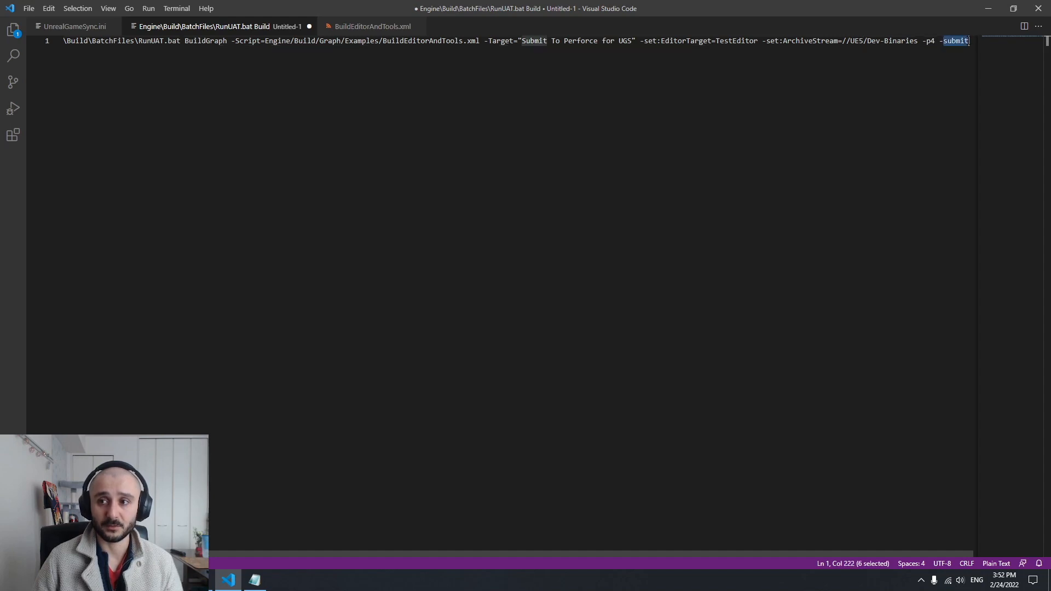
Copy the entire RunUAT BuildGraph command and review it from its beginning
{"action": "key", "text": "ctrl+a"}
{"action": "key", "text": "ctrl+c"}
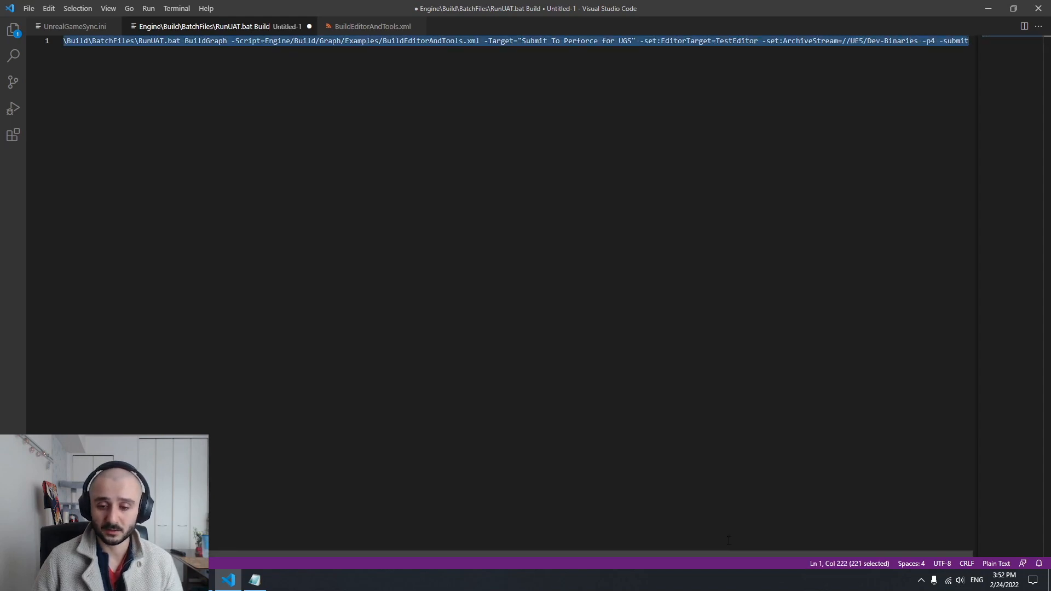
{"action": "left_click_drag", "start_coordinate": [719, 554], "coordinate": [635, 553]}
{"action": "left_click_drag", "start_coordinate": [87, 67], "coordinate": [88, 43]}
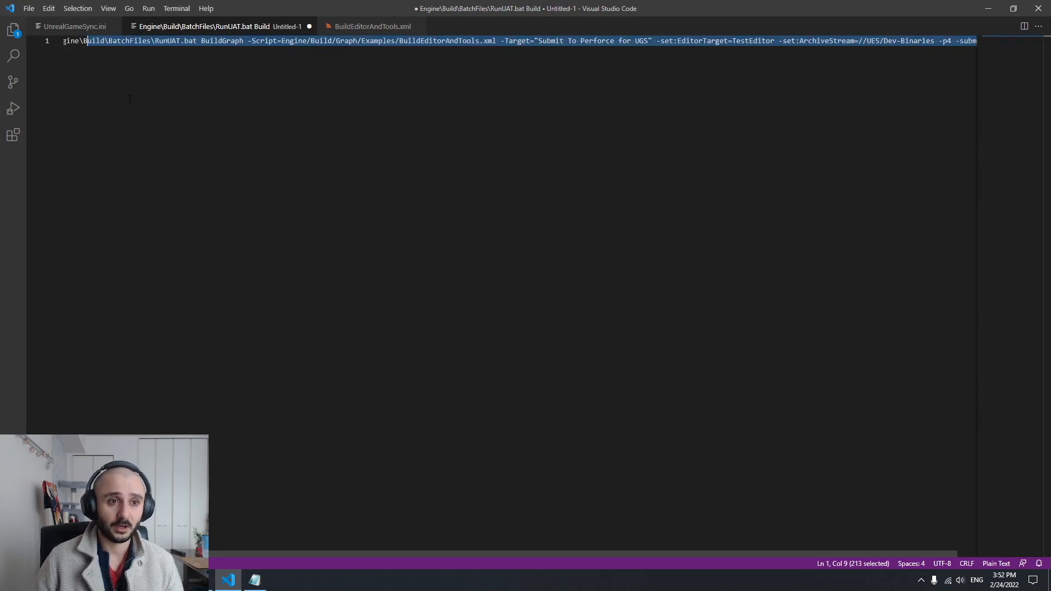
{"action": "left_click_drag", "start_coordinate": [142, 554], "coordinate": [99, 554]}
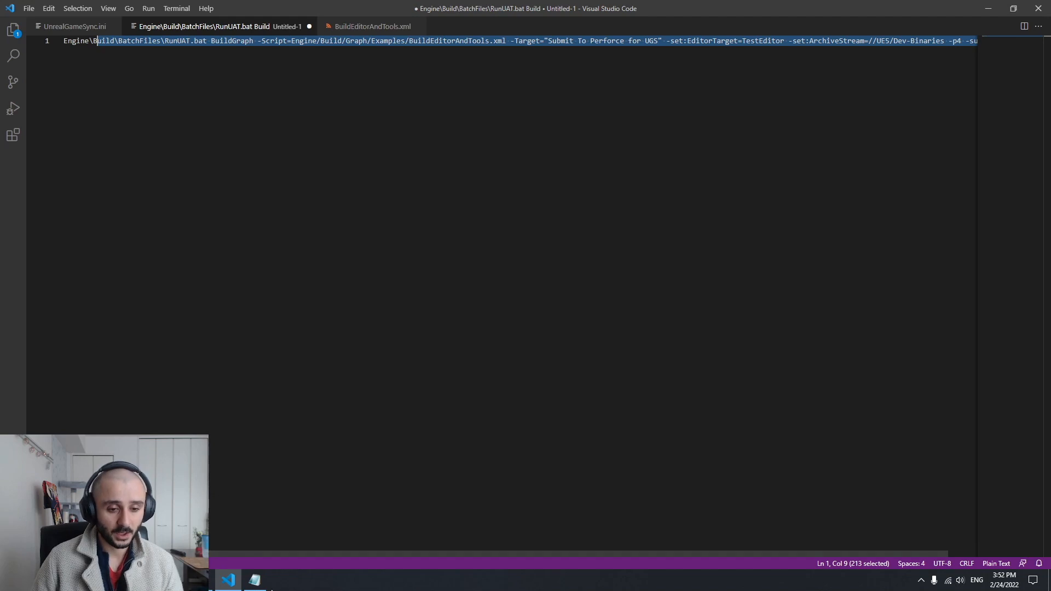
Switch to the Command Prompt at the UE5 folder and list the folder's contents with dir
{"action": "left_click", "coordinate": [202, 580]}
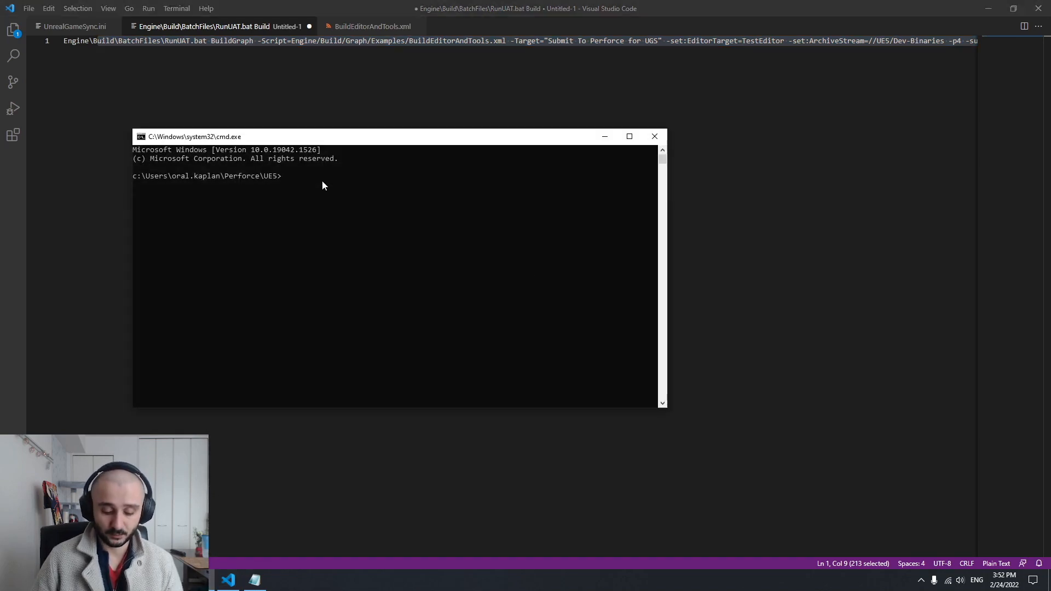
{"action": "type", "text": "dir"}
{"action": "key", "text": "Return"}
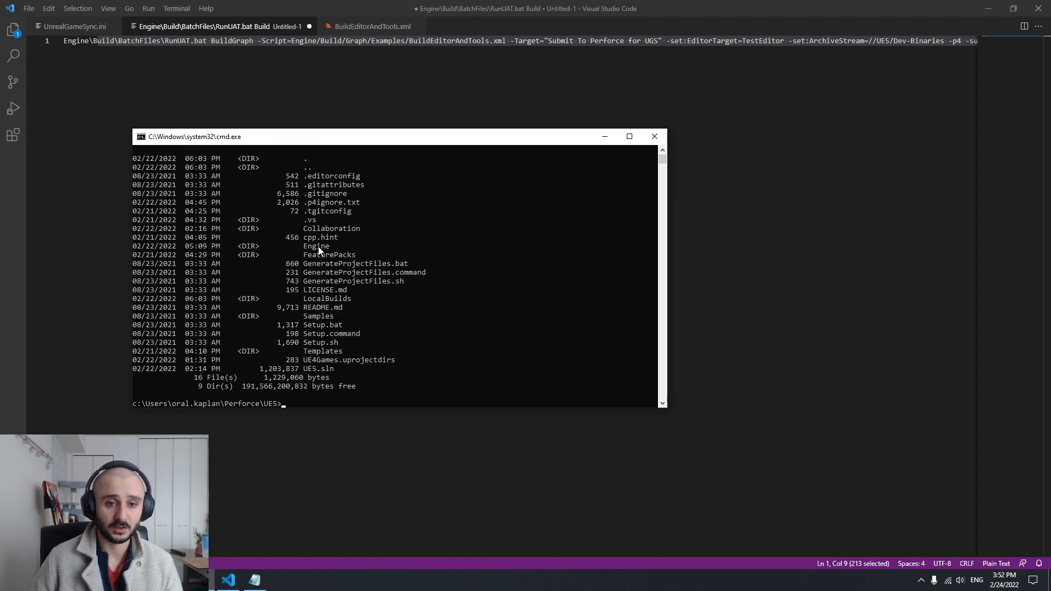
Clear the console with cls and paste the copied RunUAT BuildGraph command at the UE5 prompt
{"action": "type", "text": "cls"}
{"action": "key", "text": "Return"}
{"action": "key", "text": "ctrl+v"}
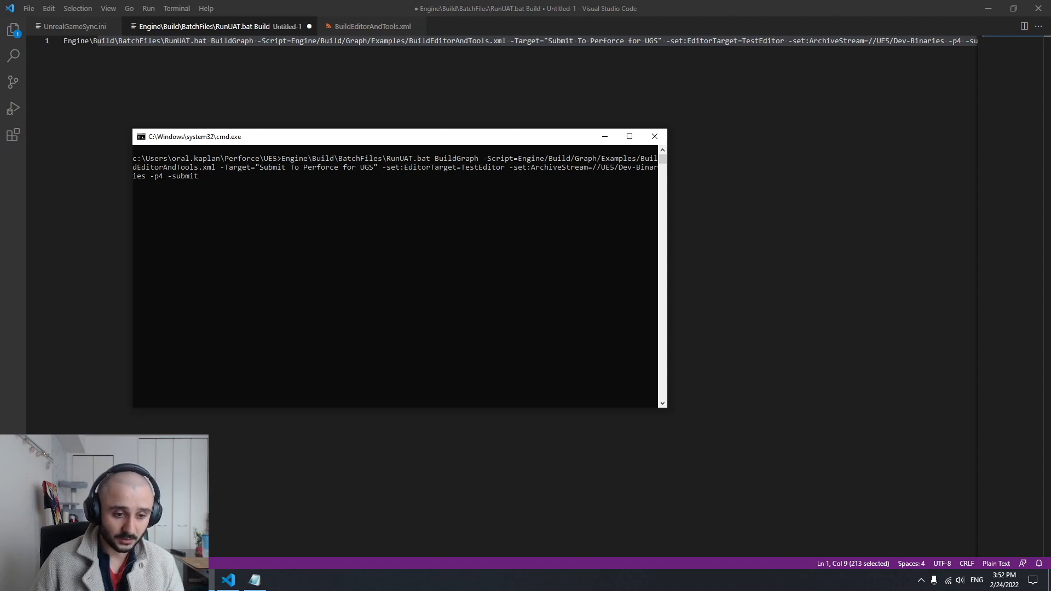
Switch to P4V and expand the Dev-Binaries stream to view its files
{"action": "key", "text": "alt+Tab"}
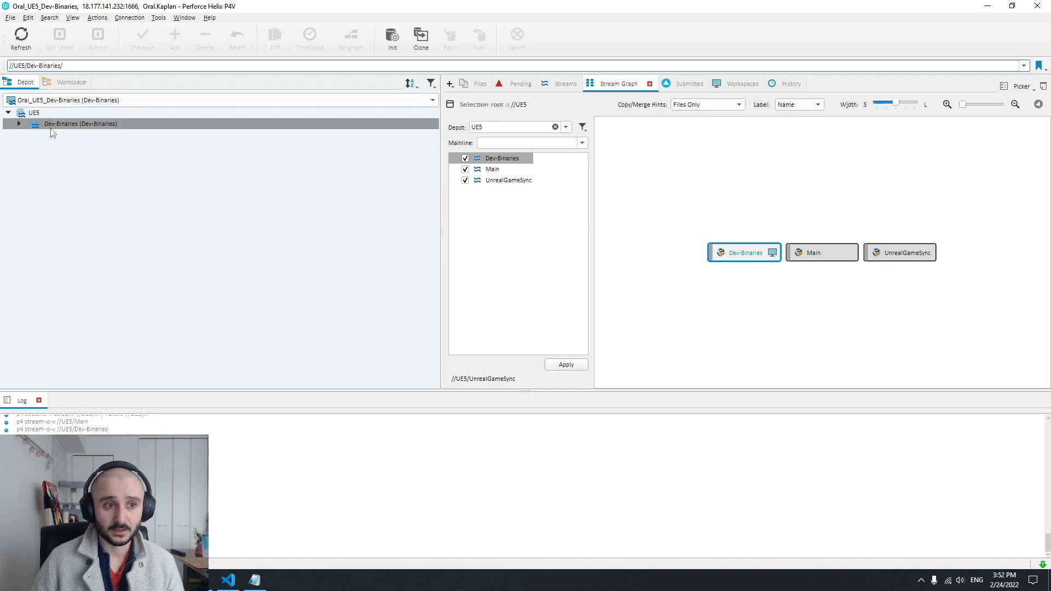
{"action": "left_click", "coordinate": [20, 124]}
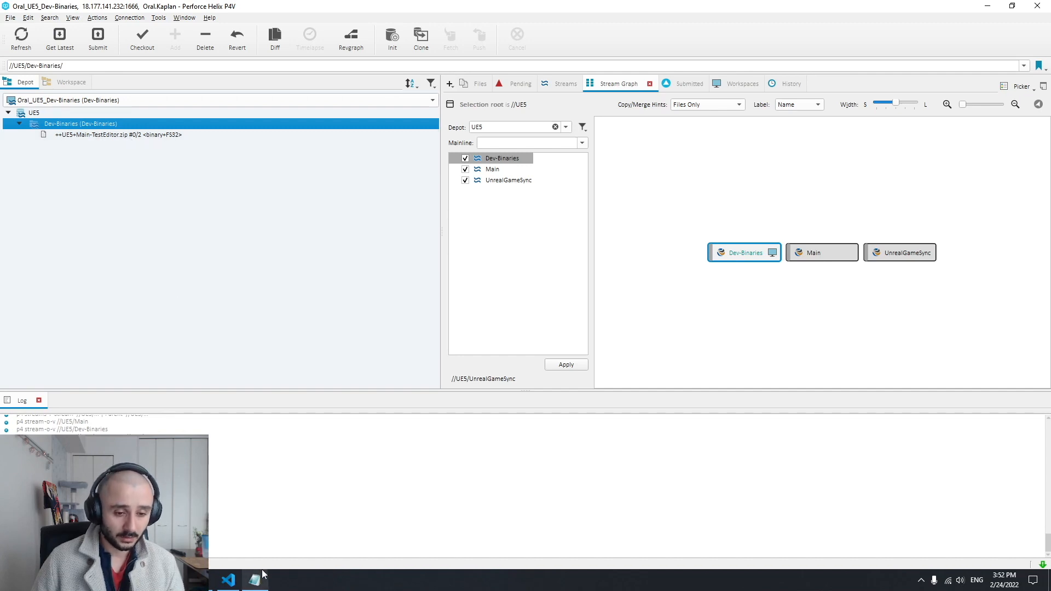
In File Explorer, open LocalBuilds\ArchiveForUGS\Staging and look down through Collaboration\Test\Binaries\Win64
{"action": "left_click", "coordinate": [201, 580]}
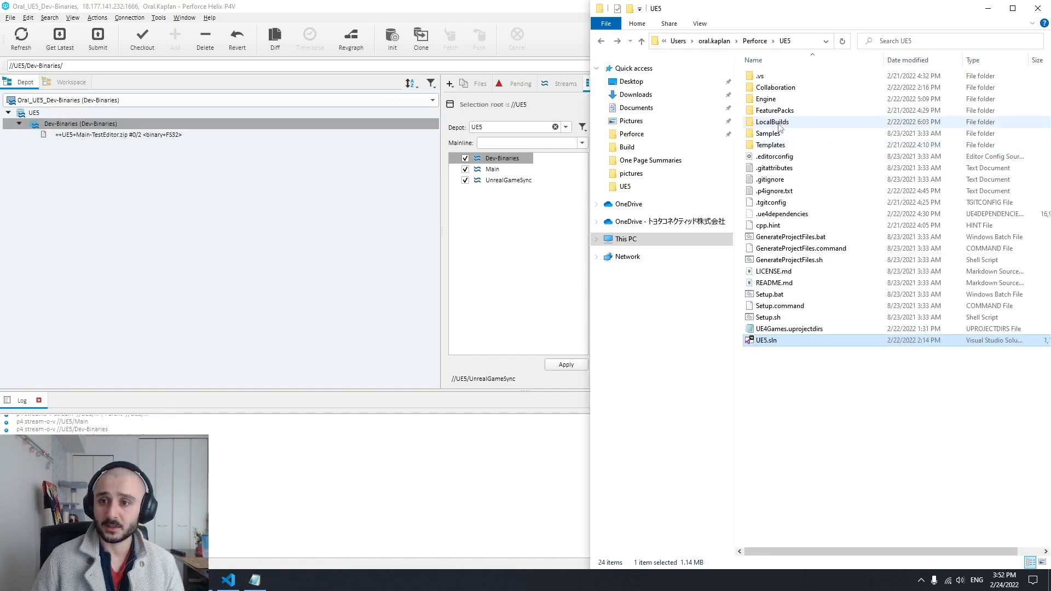
{"action": "double_click", "coordinate": [777, 127]}
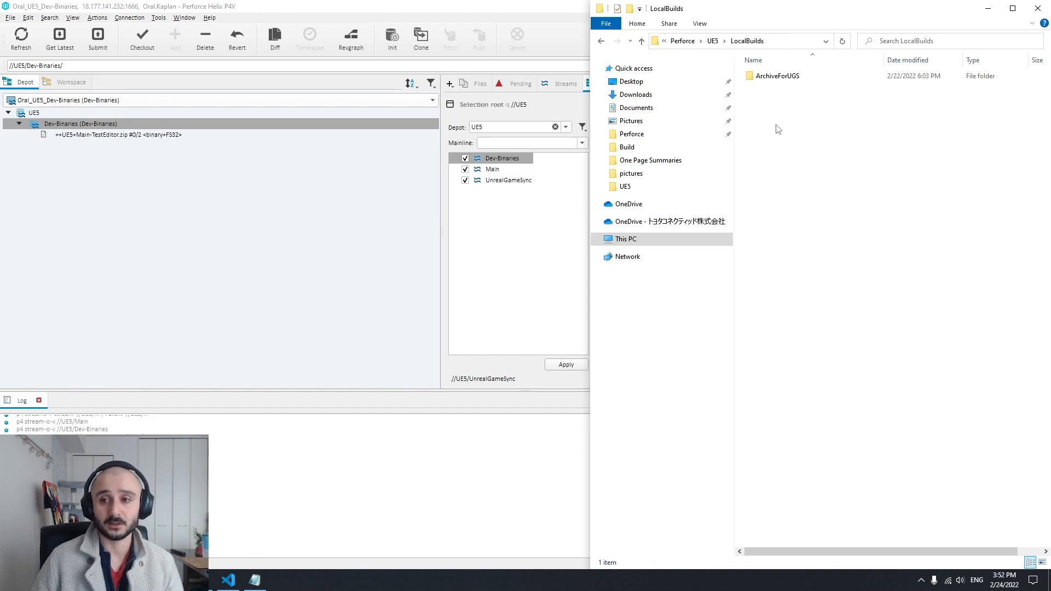
{"action": "double_click", "coordinate": [778, 81]}
{"action": "double_click", "coordinate": [777, 89]}
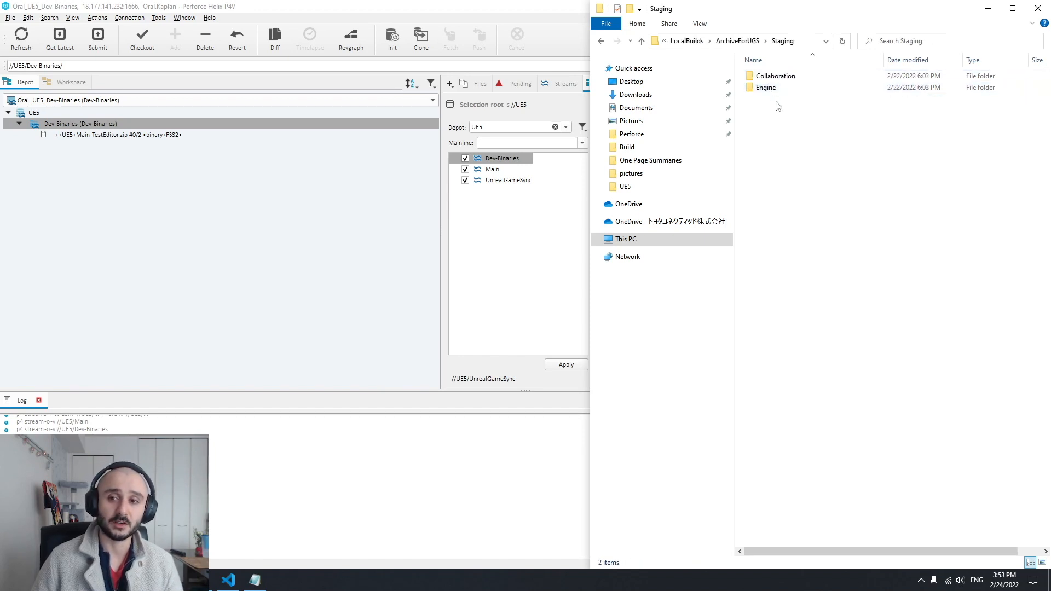
{"action": "double_click", "coordinate": [777, 76]}
{"action": "double_click", "coordinate": [775, 77]}
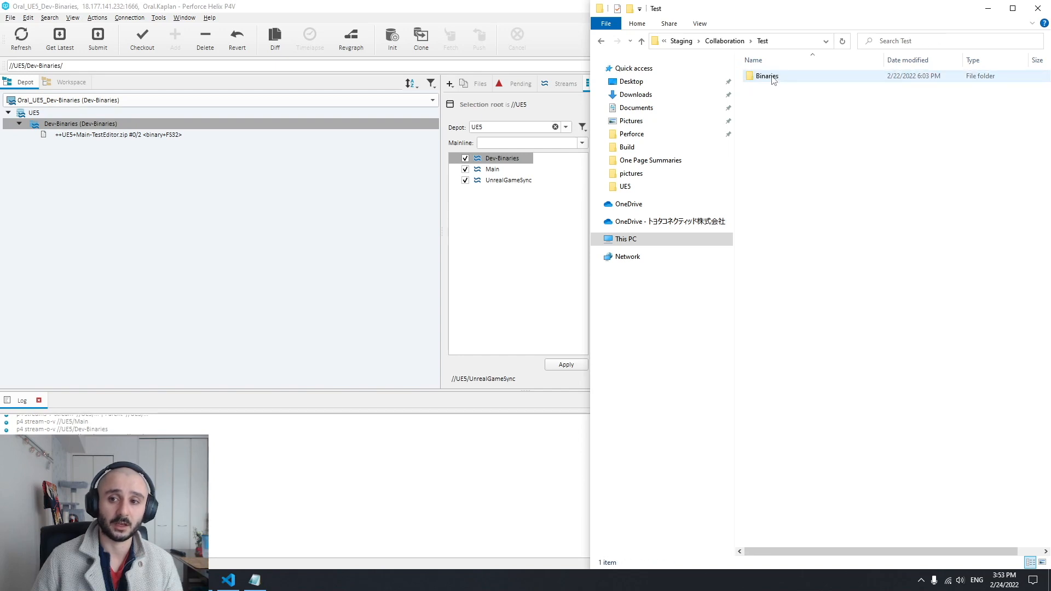
{"action": "double_click", "coordinate": [776, 77]}
{"action": "double_click", "coordinate": [774, 82]}
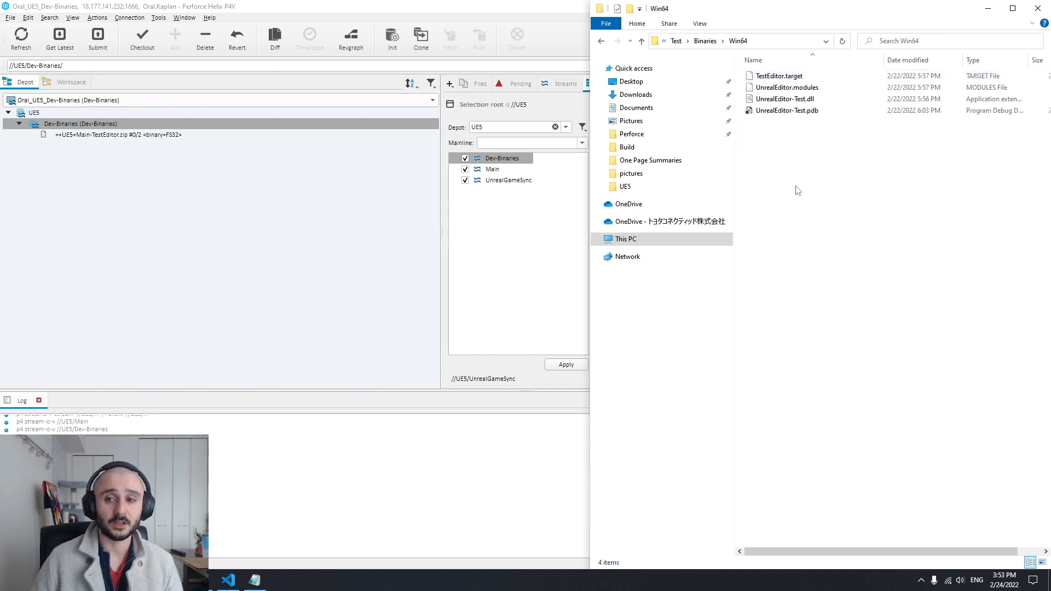
Go back to the Staging folder and look inside its Engine folder
{"action": "key", "text": "alt+Left"}
{"action": "key", "text": "alt+Left"}
{"action": "key", "text": "alt+Left"}
{"action": "key", "text": "alt+Left"}
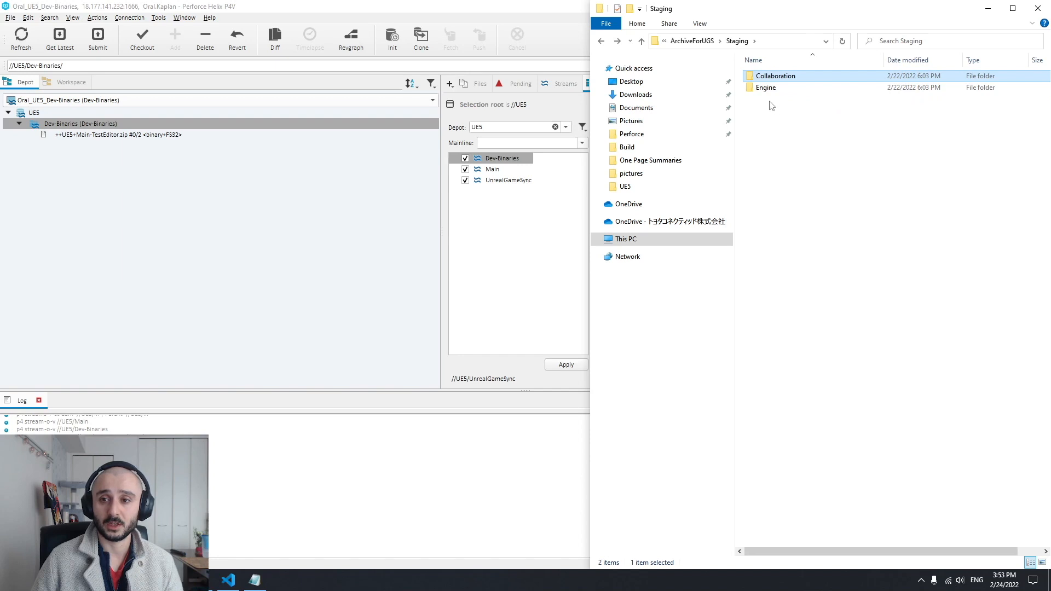
{"action": "double_click", "coordinate": [772, 90]}
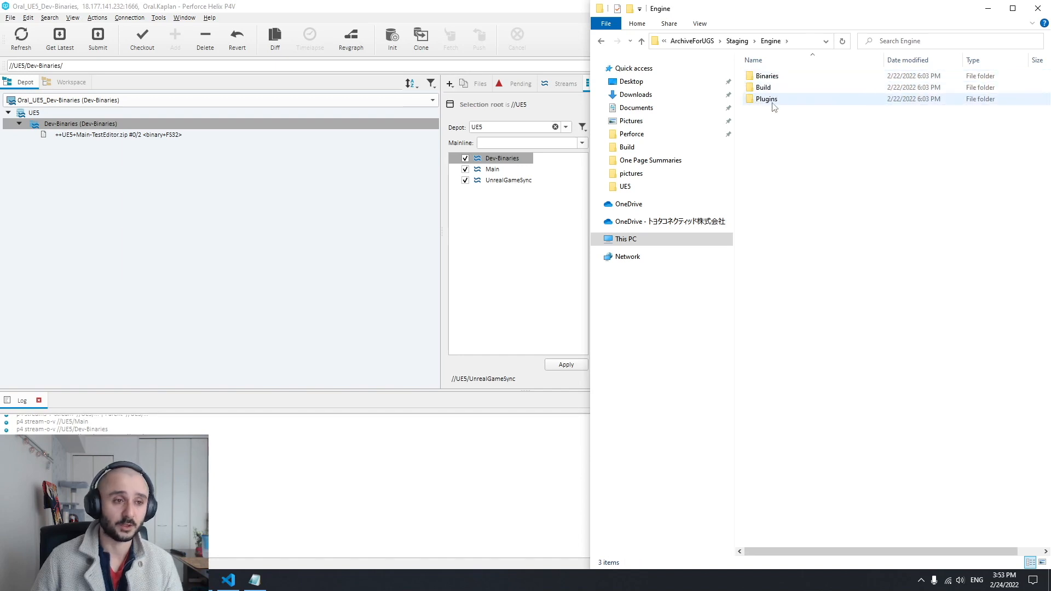
Return to ArchiveForUGS, open its Perforce folder and select ++UE5+Main-TestEditor.zip
{"action": "key", "text": "alt+Up"}
{"action": "key", "text": "alt+Up"}
{"action": "key", "text": "alt+Up"}
{"action": "key", "text": "alt+Up"}
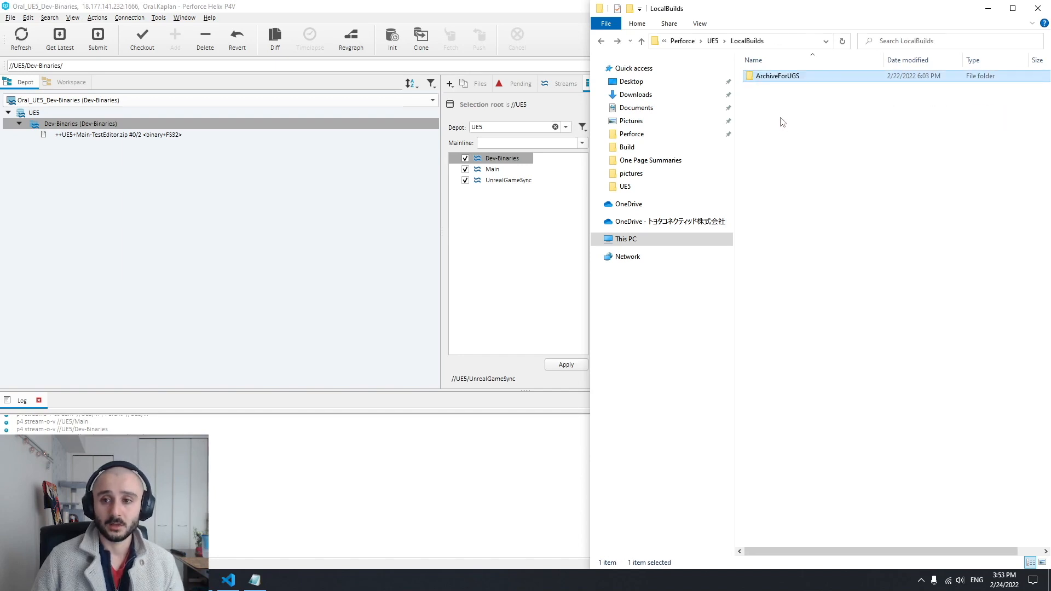
{"action": "key", "text": "alt+Right"}
{"action": "key", "text": "alt+Right"}
{"action": "double_click", "coordinate": [775, 79]}
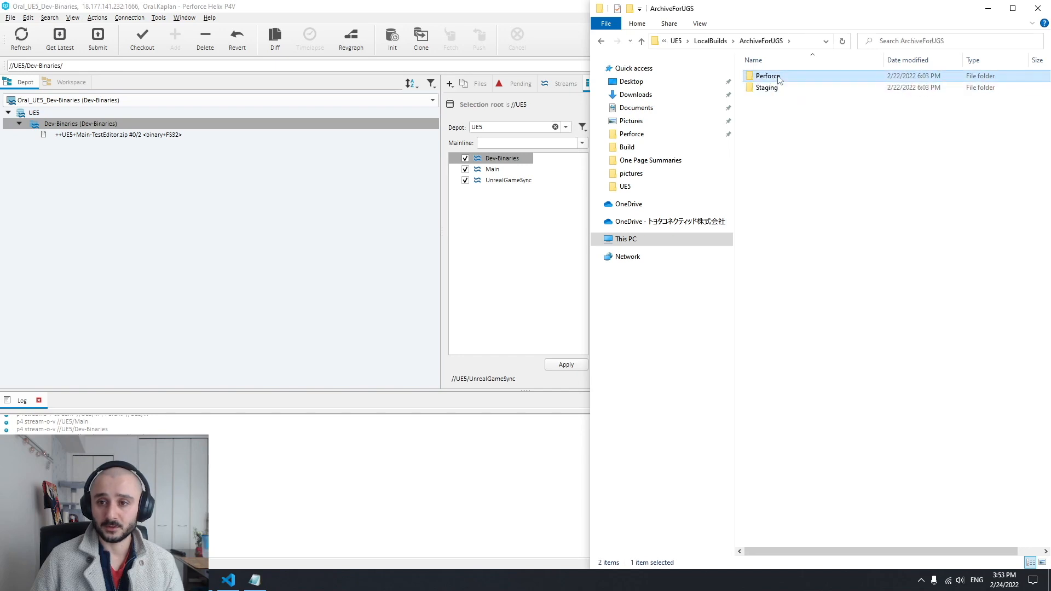
{"action": "left_click", "coordinate": [823, 80]}
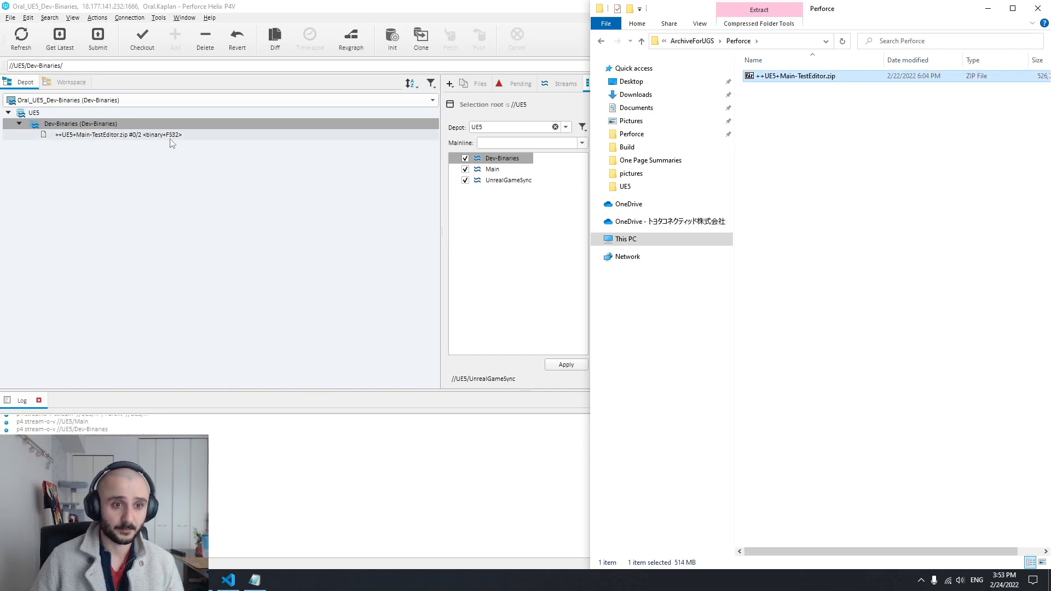
Close the File Explorer window and highlight the depot path of ++UE5+Main-TestEditor.zip in P4V
{"action": "left_click", "coordinate": [890, 145]}
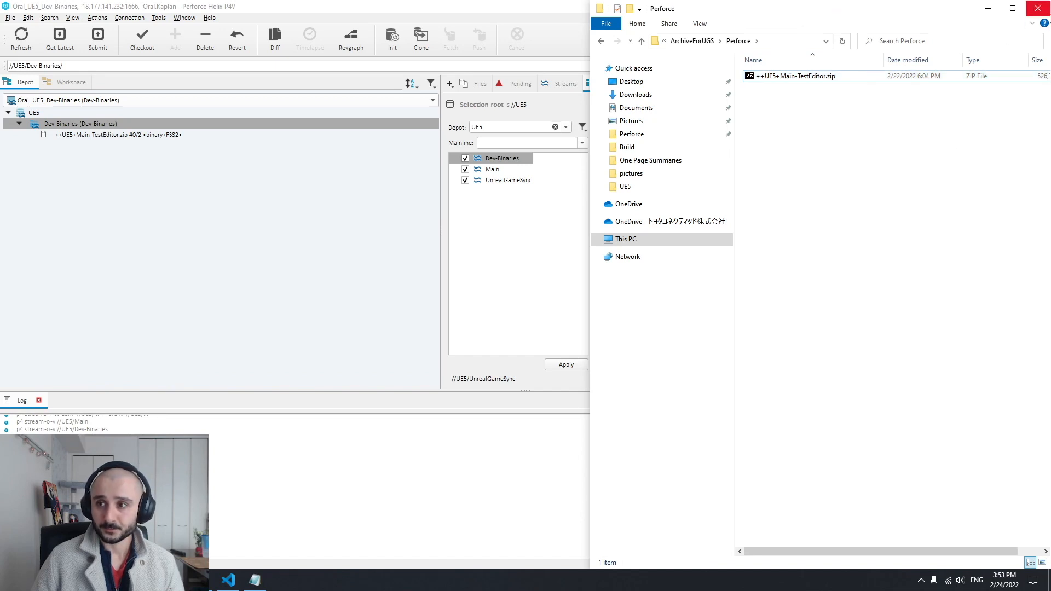
{"action": "left_click", "coordinate": [1038, 8]}
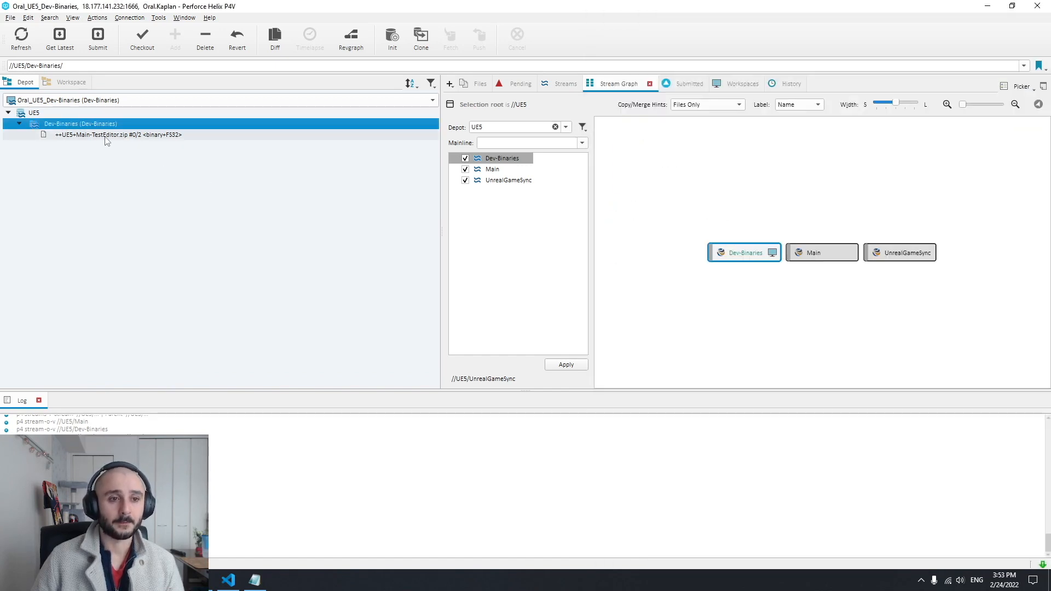
{"action": "left_click", "coordinate": [105, 136]}
{"action": "left_click", "coordinate": [135, 66]}
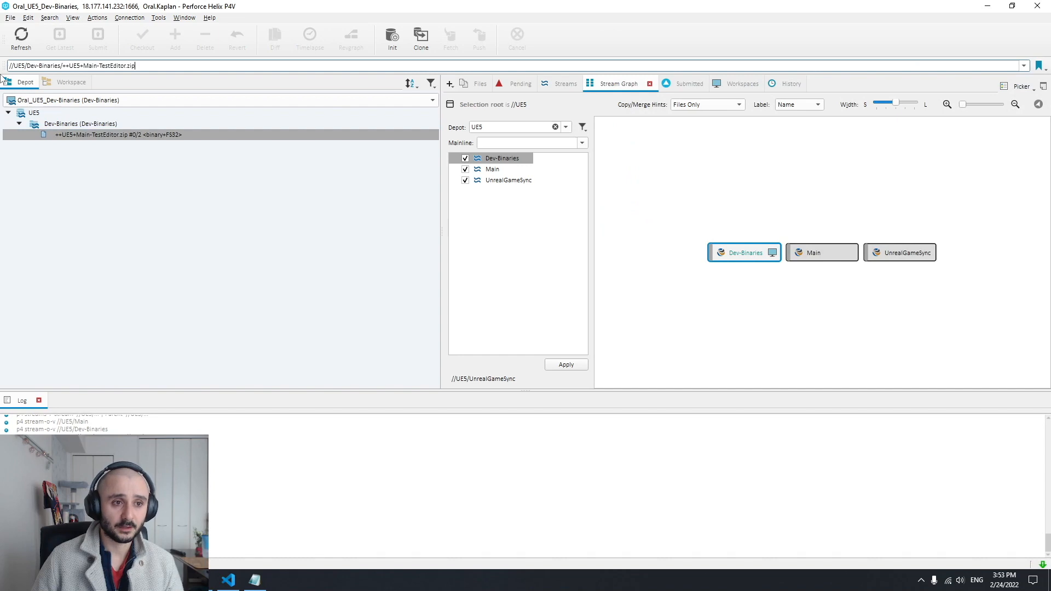
{"action": "key", "text": "ctrl+a"}
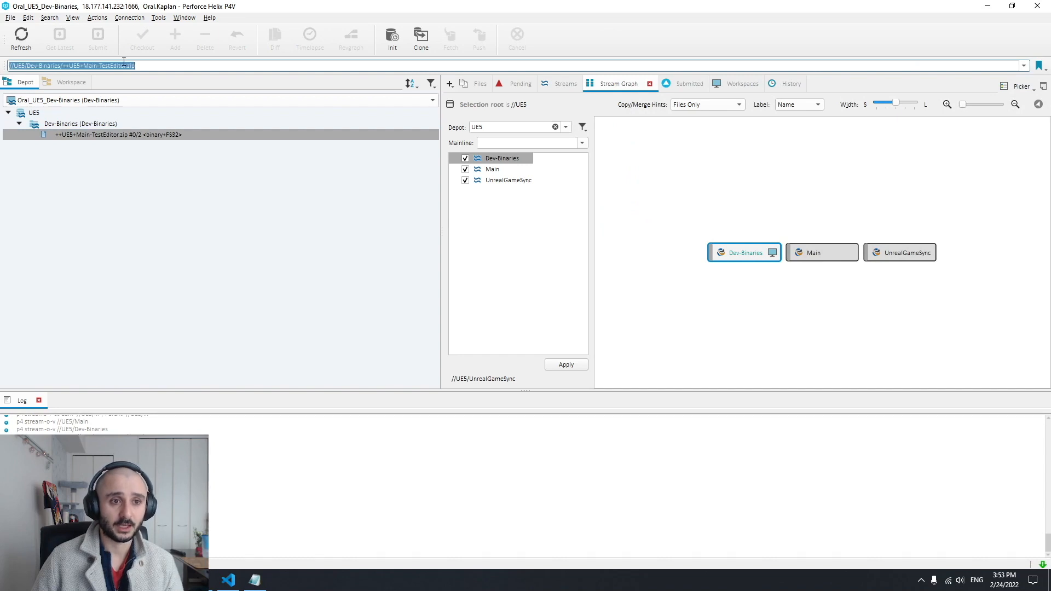
Switch to the Main stream's workspace and expand the depot tree down to Main/Collaboration/Test
{"action": "left_click", "coordinate": [58, 100]}
{"action": "left_click", "coordinate": [65, 112]}
{"action": "left_click", "coordinate": [19, 124]}
{"action": "left_click", "coordinate": [30, 135]}
{"action": "left_click", "coordinate": [41, 146]}
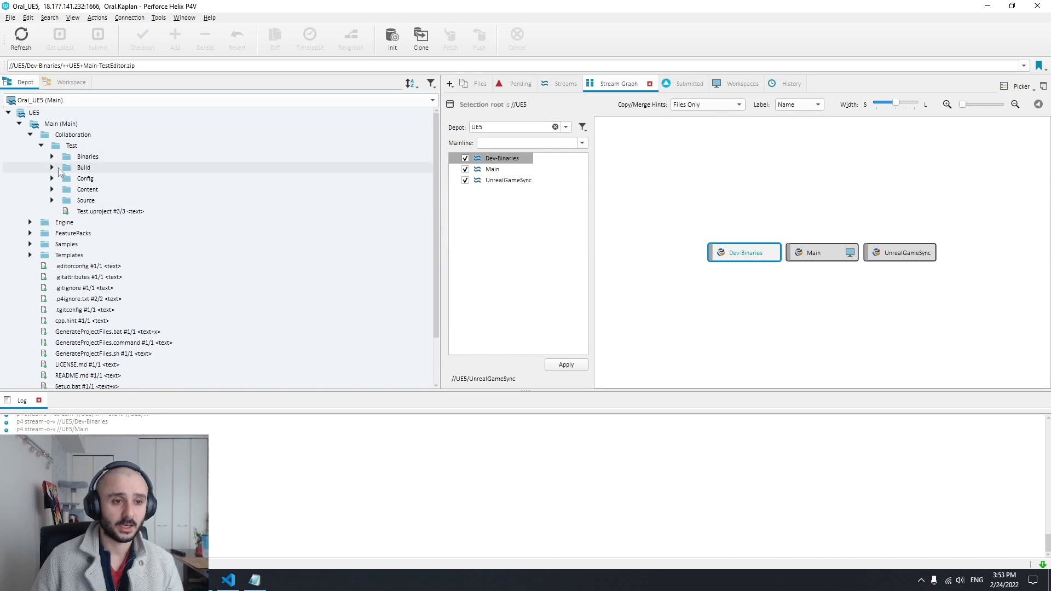
Open UnrealGameSync.ini from the Test project's Build folder, review its ZippedBinariesPath entry and close the file
{"action": "left_click", "coordinate": [52, 168]}
{"action": "left_click", "coordinate": [152, 181]}
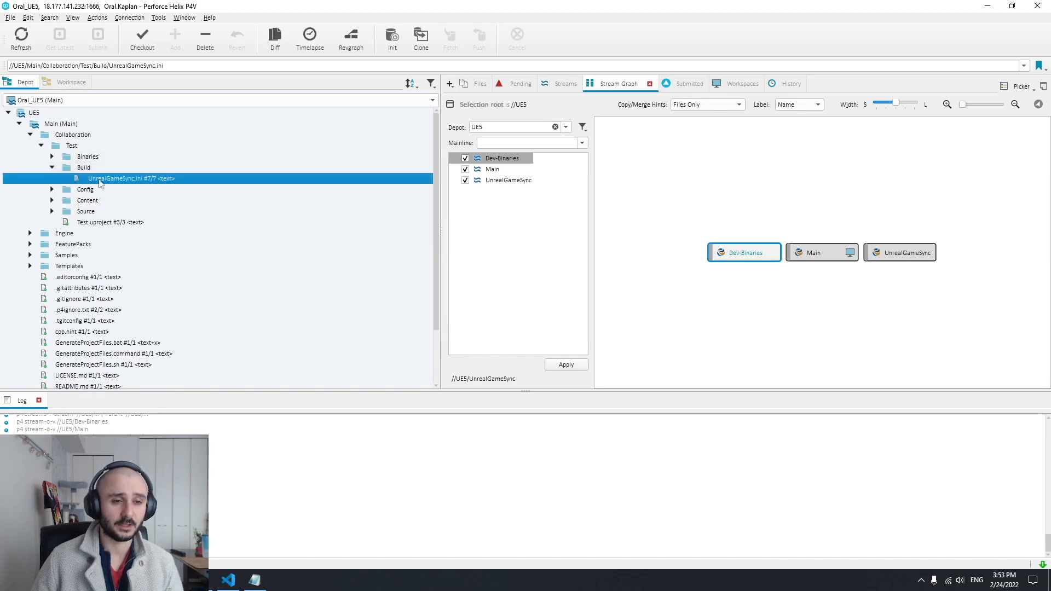
{"action": "double_click", "coordinate": [151, 181]}
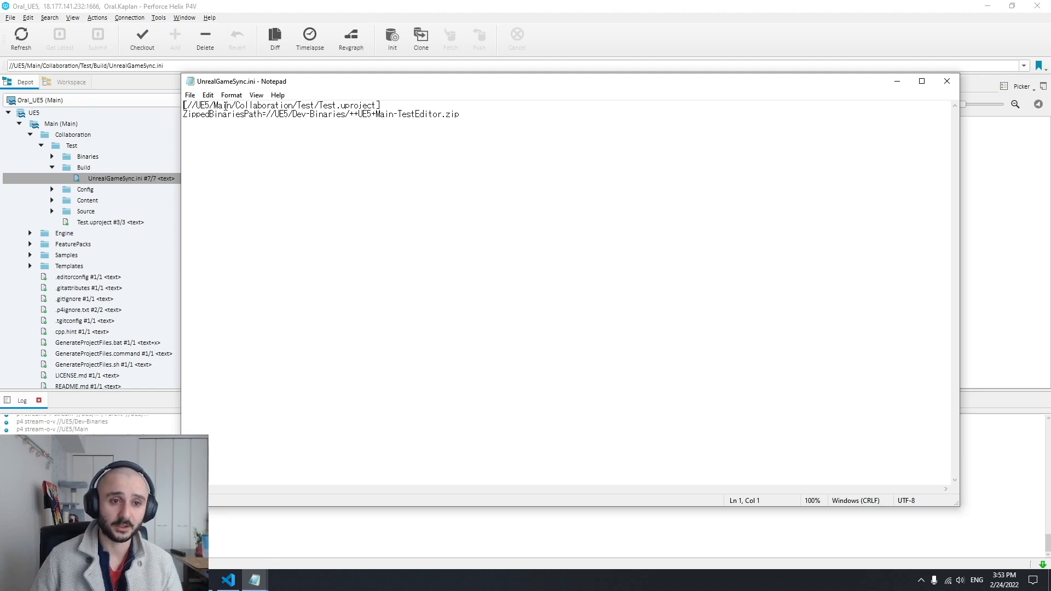
{"action": "left_click", "coordinate": [947, 81]}
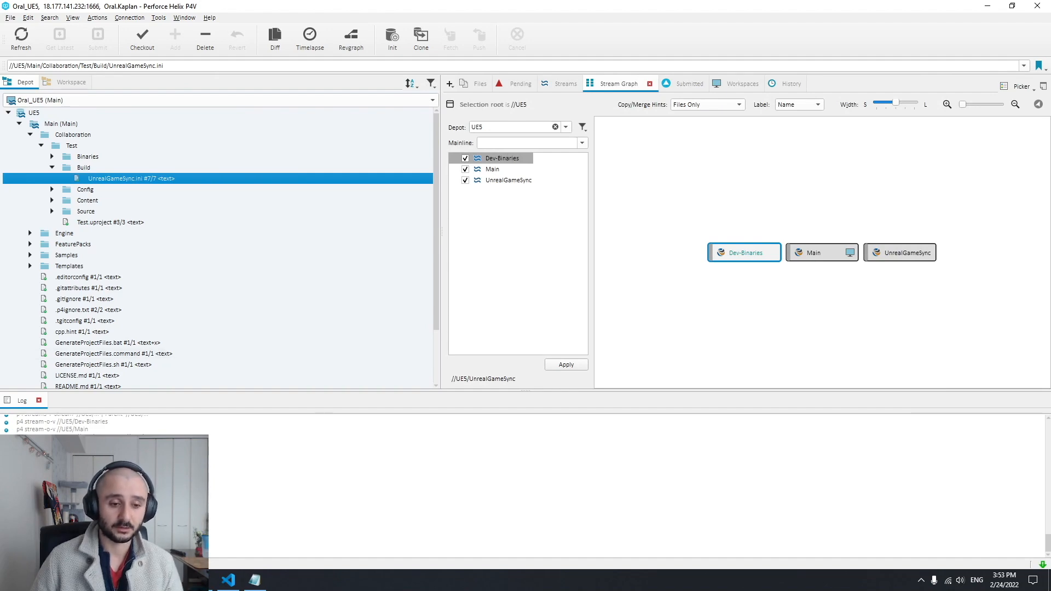
Switch to UnrealGameSync, enable Sync Precompiled Binaries and look at the sync commands available for changelist 442
{"action": "left_click", "coordinate": [178, 581]}
{"action": "left_click_drag", "start_coordinate": [395, 7], "coordinate": [569, 2]}
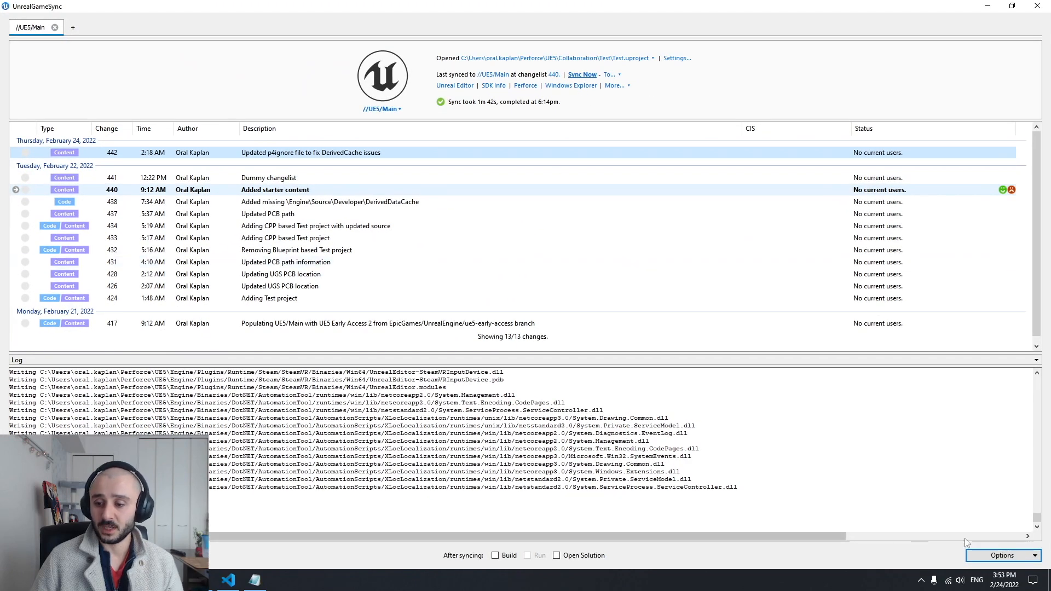
{"action": "left_click", "coordinate": [993, 555]}
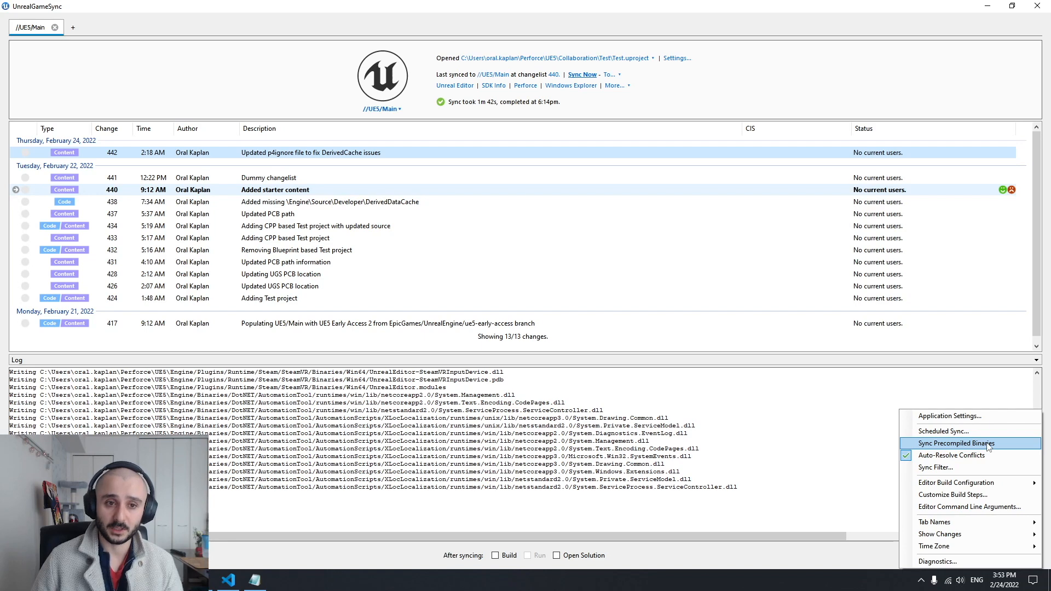
{"action": "left_click", "coordinate": [949, 444]}
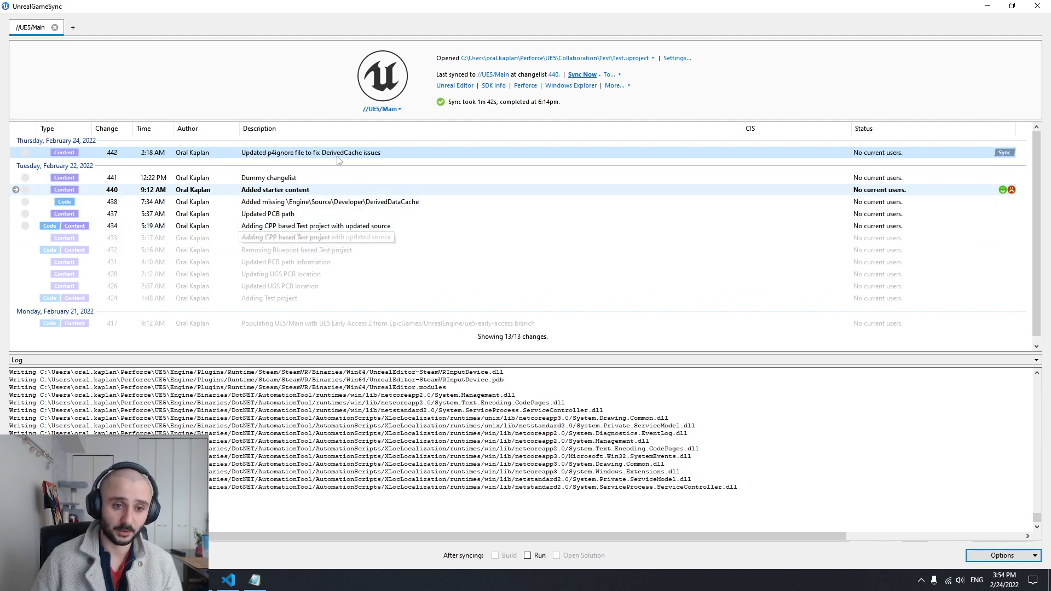
{"action": "right_click", "coordinate": [274, 159]}
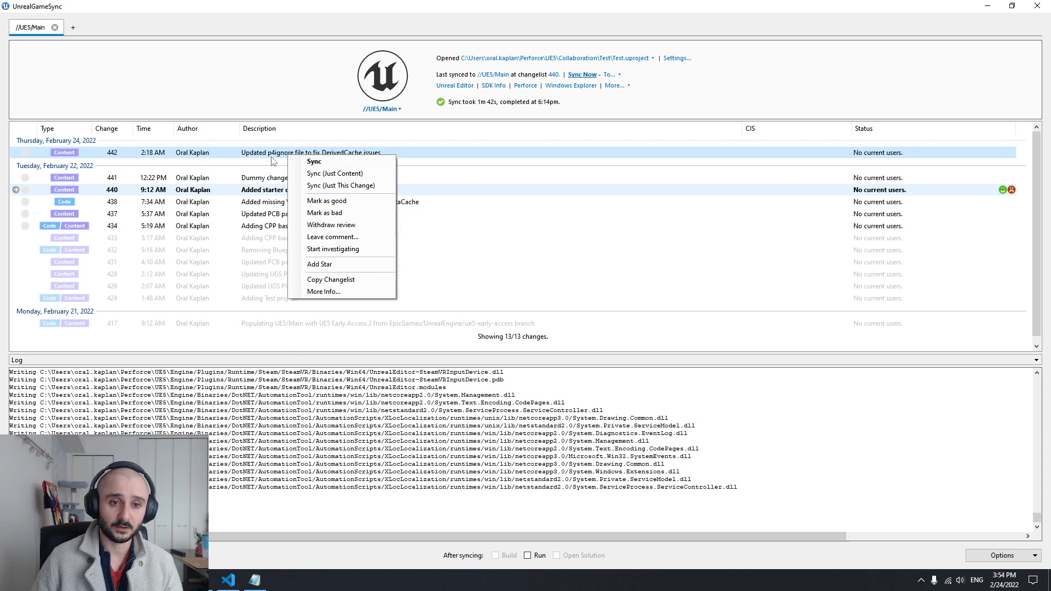
{"action": "left_click", "coordinate": [298, 4]}
Read how to enable syncing in the documentation's "Using Precompiled Binaries from UGS" section and check that option in UnrealGameSync
{"action": "left_click", "coordinate": [176, 580]}
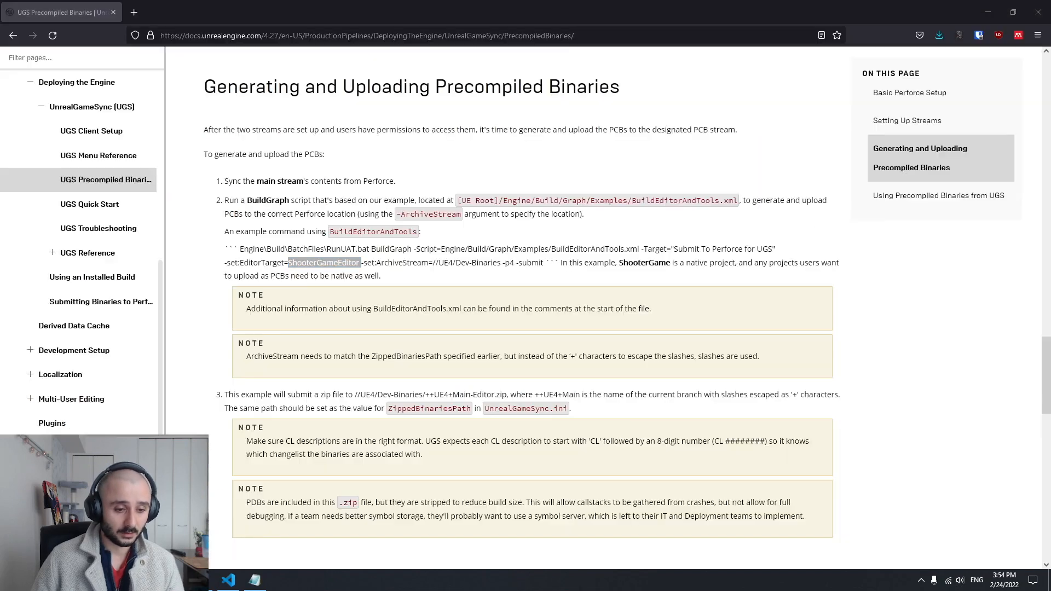
{"action": "scroll", "coordinate": [273, 343], "scroll_direction": "down", "scroll_amount": 7}
{"action": "left_click_drag", "start_coordinate": [207, 143], "coordinate": [598, 146]}
{"action": "left_click", "coordinate": [596, 148]}
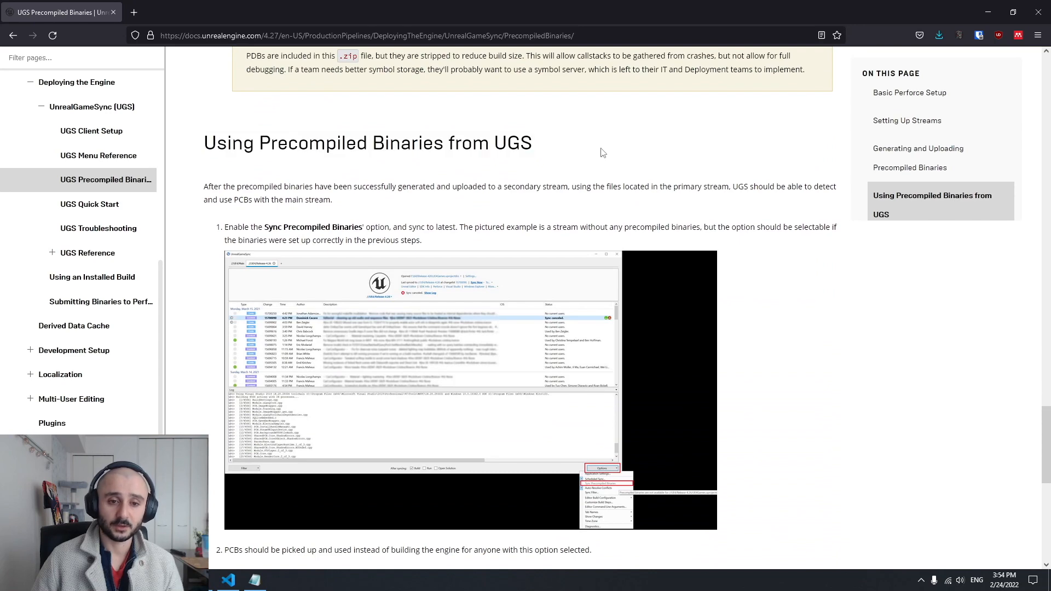
{"action": "scroll", "coordinate": [603, 153], "scroll_direction": "down", "scroll_amount": 1}
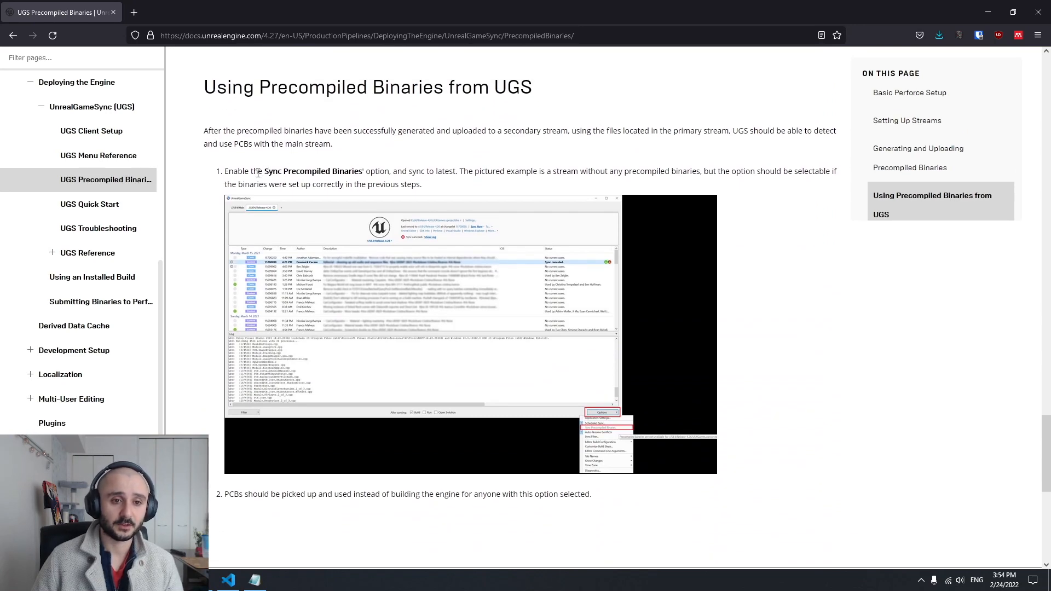
{"action": "left_click_drag", "start_coordinate": [226, 171], "coordinate": [370, 171]}
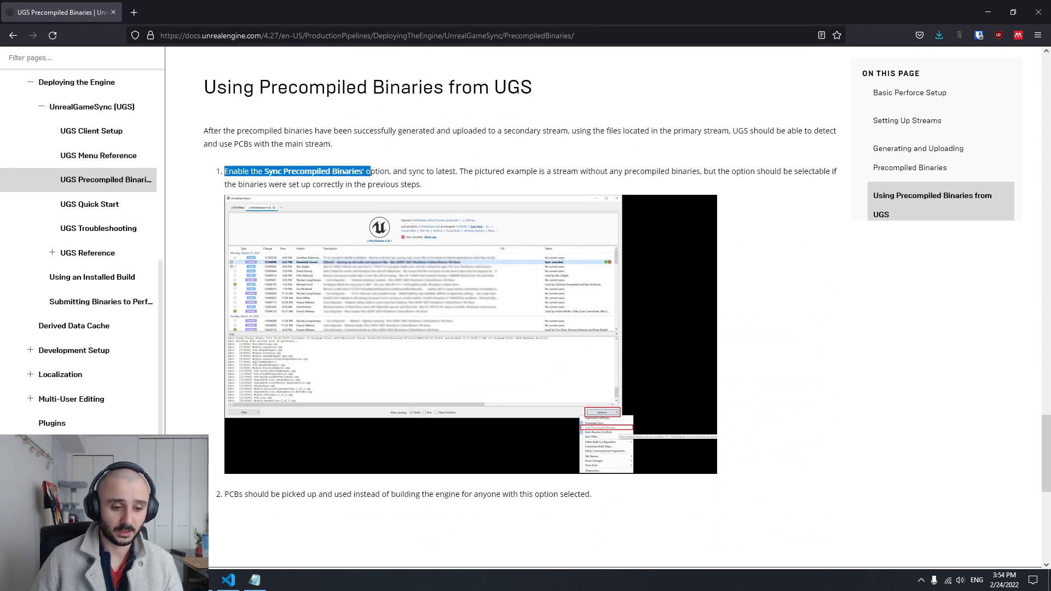
{"action": "key", "text": "alt+Tab"}
{"action": "left_click", "coordinate": [1004, 555]}
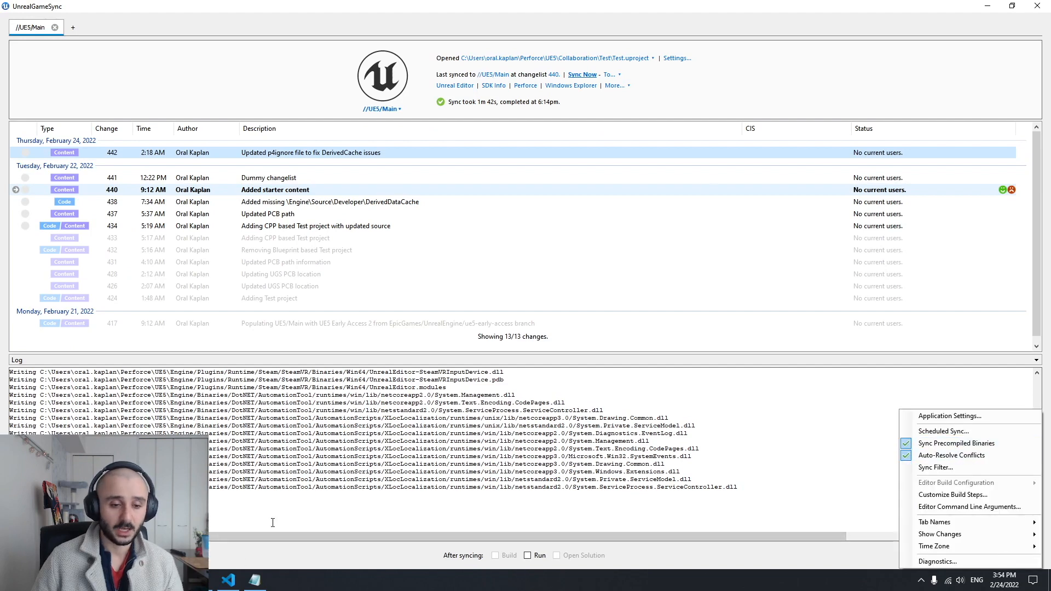
Return to the browser documentation and read the remaining instruction about PCBs being used instead of building the engine
{"action": "key", "text": "alt+Tab"}
{"action": "left_click", "coordinate": [476, 171]}
{"action": "scroll", "coordinate": [476, 170], "scroll_direction": "down", "scroll_amount": 1}
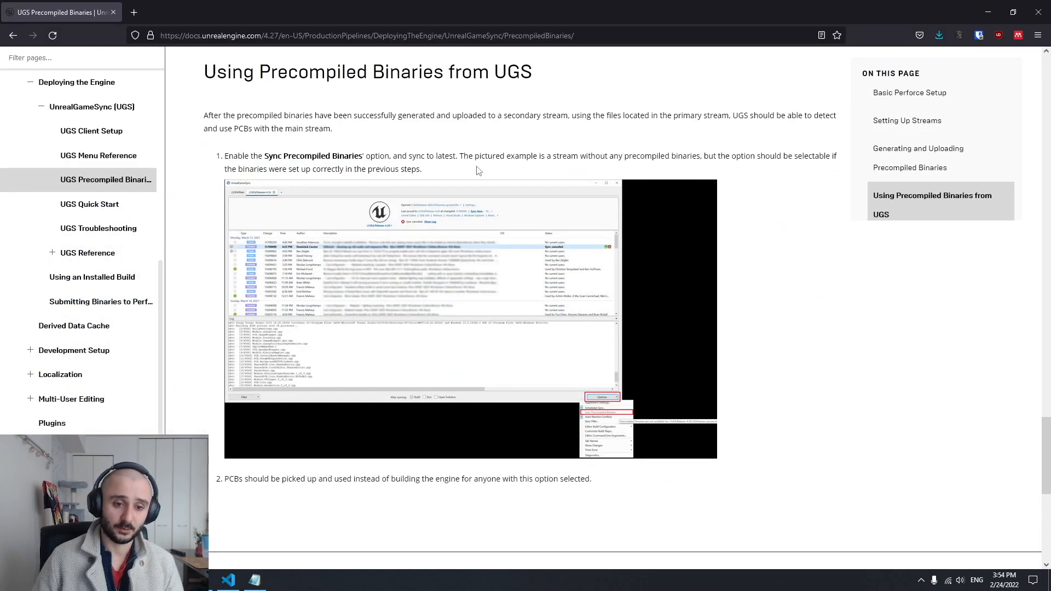
{"action": "scroll", "coordinate": [479, 171], "scroll_direction": "down", "scroll_amount": 2}
{"action": "left_click_drag", "start_coordinate": [225, 381], "coordinate": [462, 380]}
{"action": "left_click", "coordinate": [461, 395]}
{"action": "scroll", "coordinate": [462, 383], "scroll_direction": "up", "scroll_amount": 2}
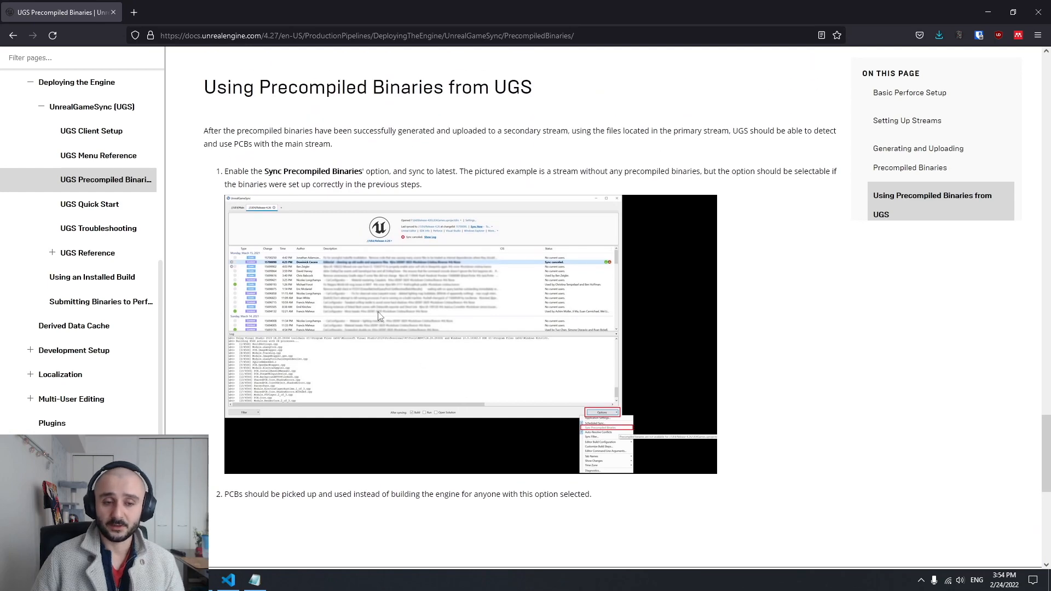
Minimize the browser, review the prepared RunUAT BuildGraph command in Command Prompt and return to P4V
{"action": "left_click", "coordinate": [988, 12]}
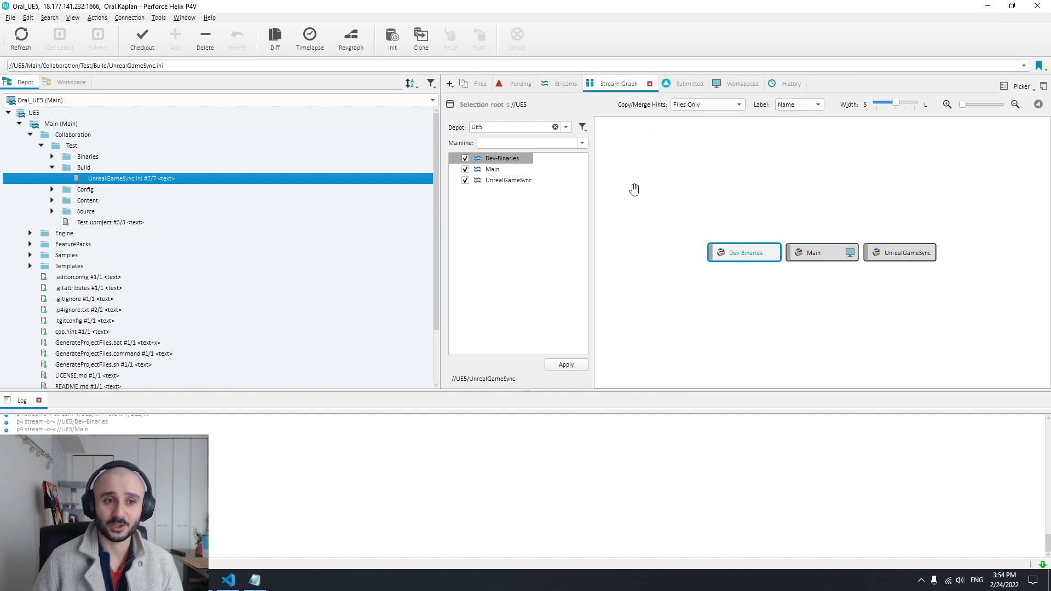
{"action": "left_click", "coordinate": [209, 585]}
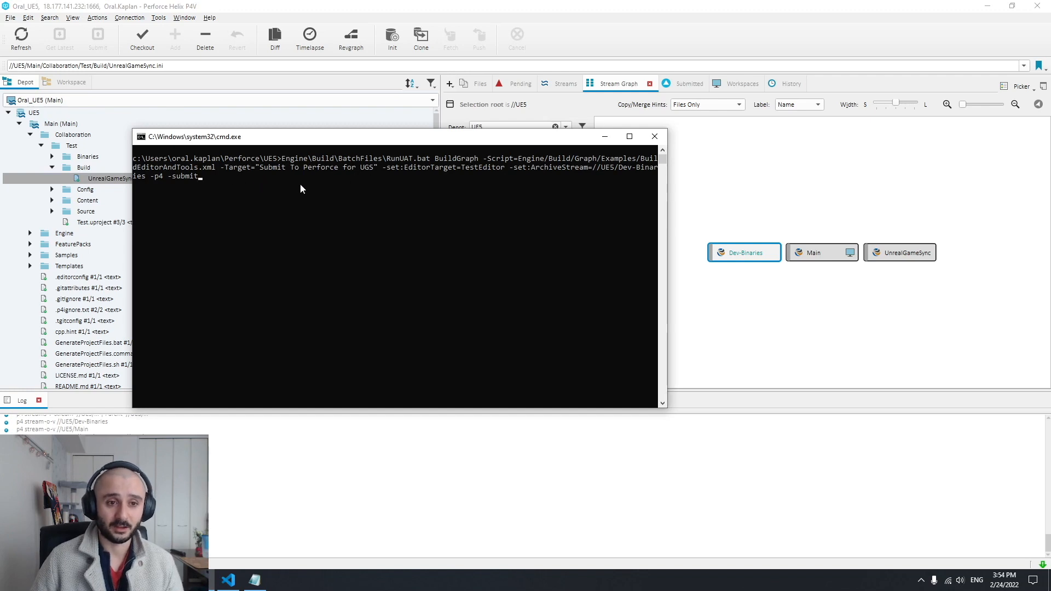
{"action": "left_click", "coordinate": [668, 141]}
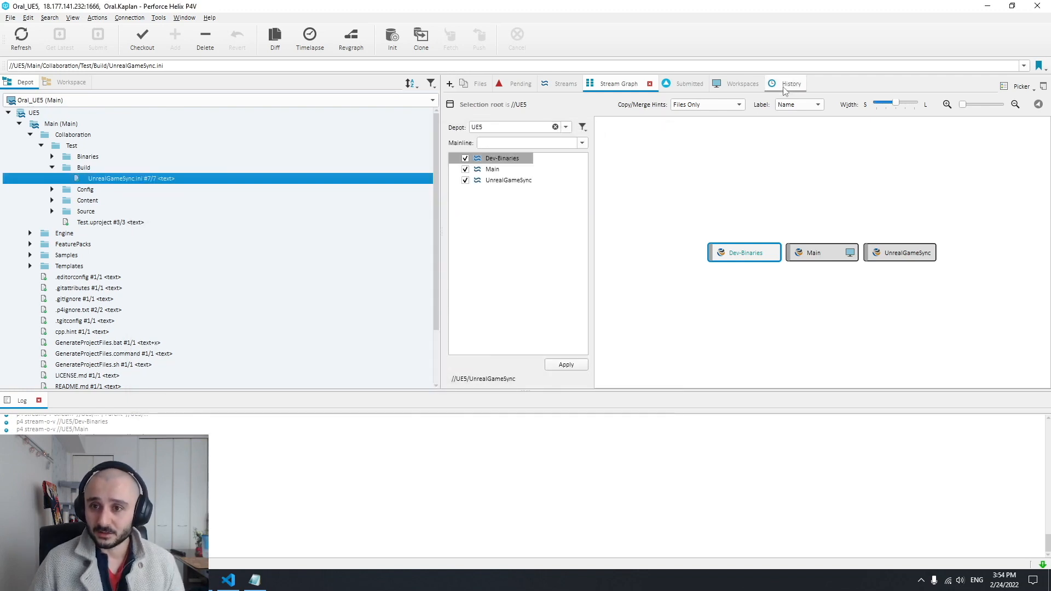
Clear the UE5 name filter from the workspaces list and select the ArchiveForUGS workspace
{"action": "left_click", "coordinate": [742, 84]}
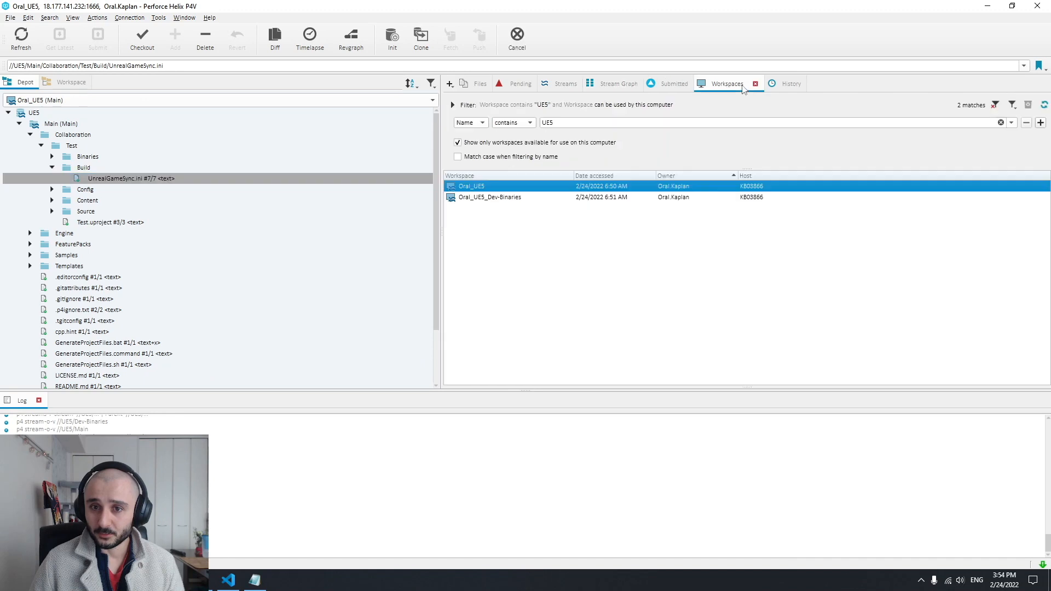
{"action": "double_click", "coordinate": [547, 122]}
{"action": "key", "text": "BackSpace"}
{"action": "left_click", "coordinate": [484, 187]}
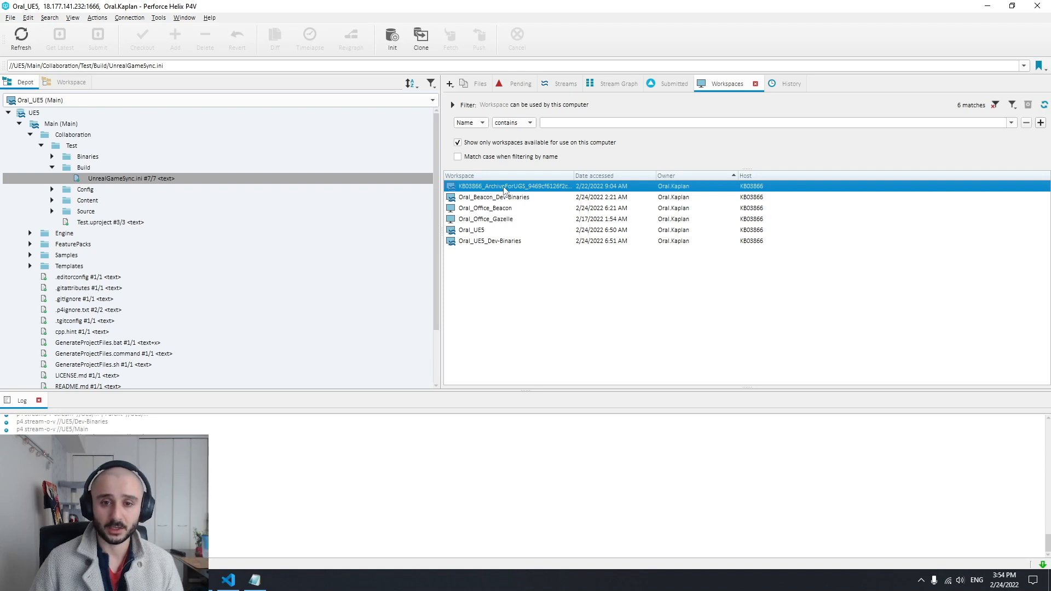
{"action": "mouse_move", "coordinate": [573, 175]}
{"action": "left_mouse_down"}
{"action": "mouse_move", "coordinate": [638, 176]}
{"action": "mouse_move", "coordinate": [564, 176]}
{"action": "left_mouse_up"}
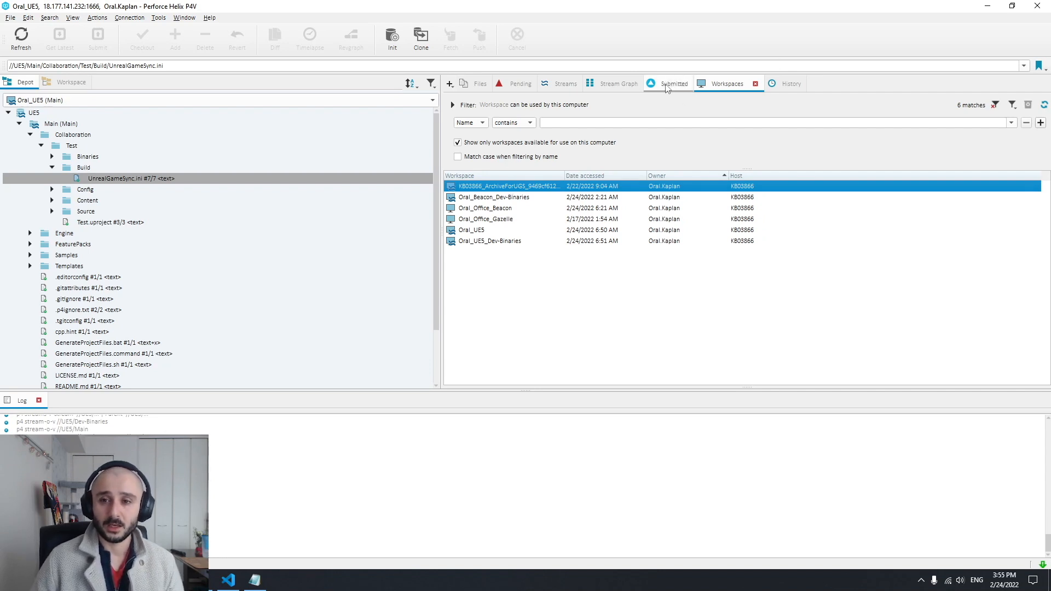
Collapse the Main stream in the depot tree and view its submitted changelist history
{"action": "left_click", "coordinate": [19, 124]}
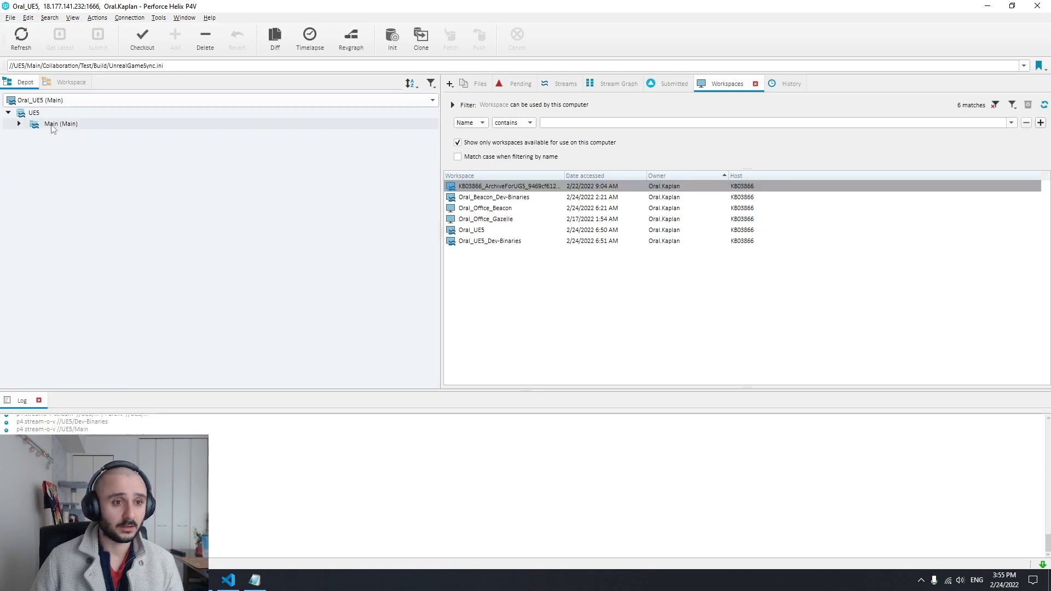
{"action": "left_click", "coordinate": [61, 123]}
{"action": "left_click", "coordinate": [769, 86]}
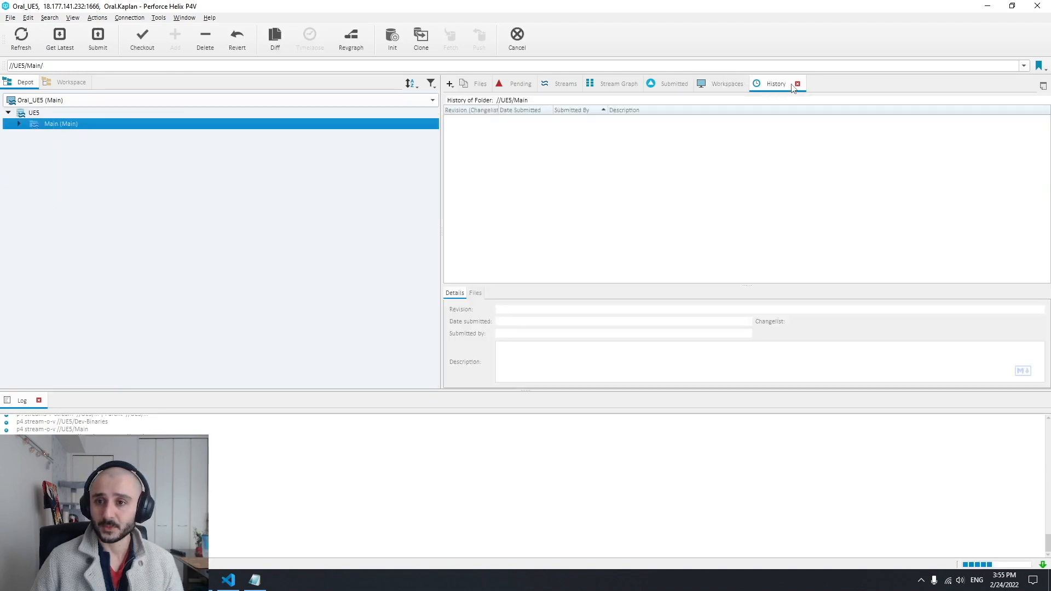
{"action": "left_click", "coordinate": [73, 17]}
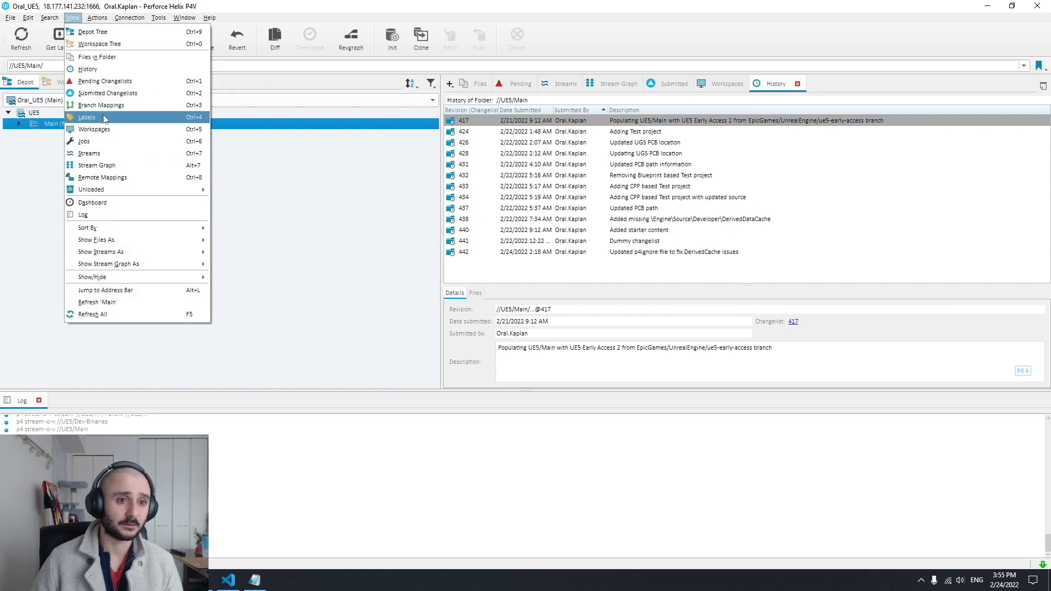
{"action": "left_click", "coordinate": [724, 7]}
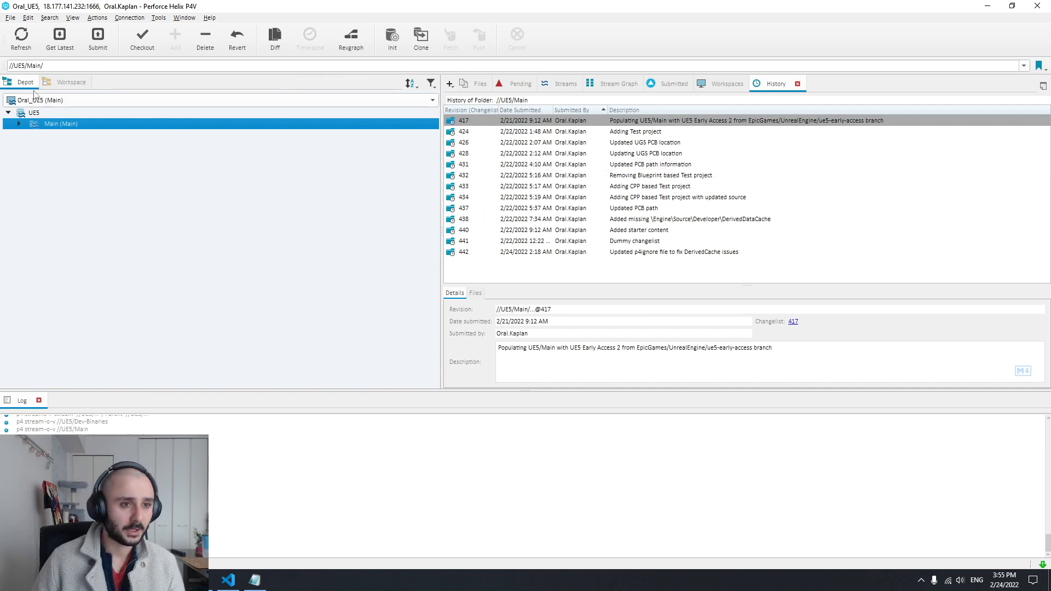
Switch to the Dev-Binaries workspace and examine changelists 439 and 435 in the stream's history
{"action": "left_click", "coordinate": [241, 100]}
{"action": "left_click", "coordinate": [235, 109]}
{"action": "left_click", "coordinate": [33, 126]}
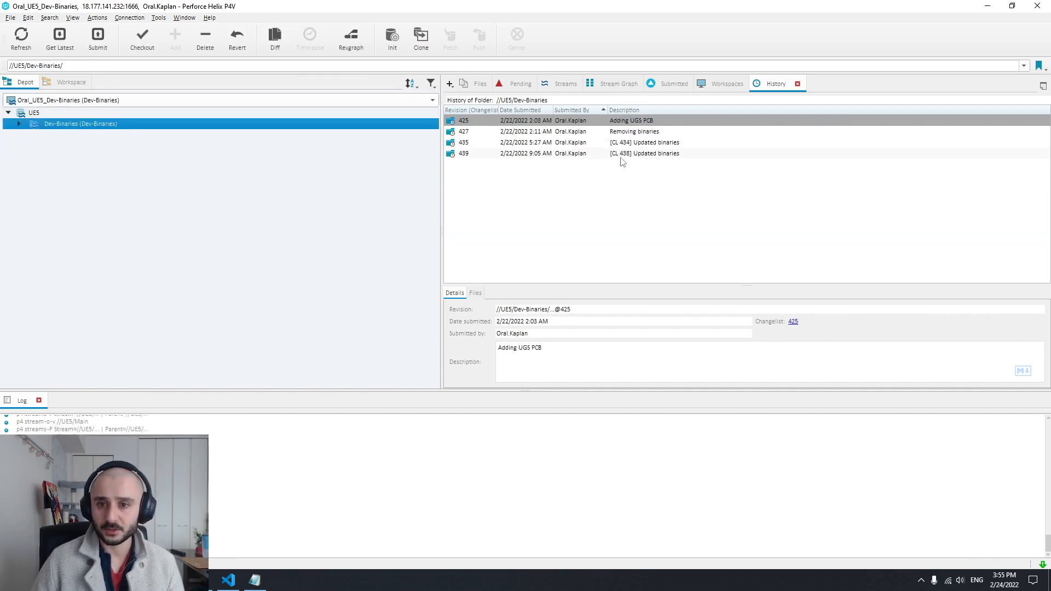
{"action": "left_click", "coordinate": [573, 144]}
{"action": "left_click", "coordinate": [476, 155]}
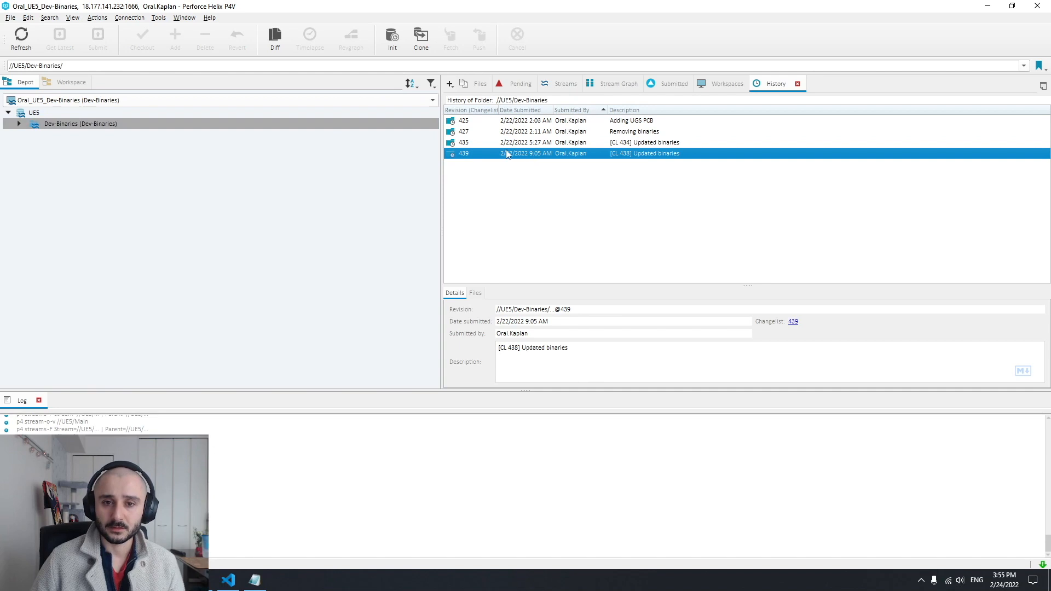
{"action": "left_click", "coordinate": [647, 143]}
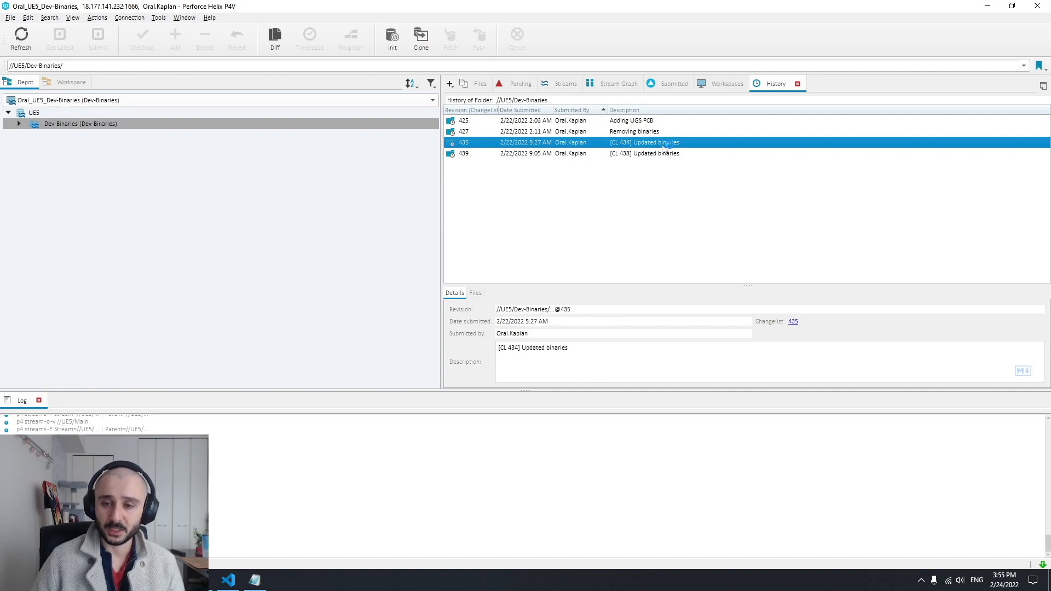
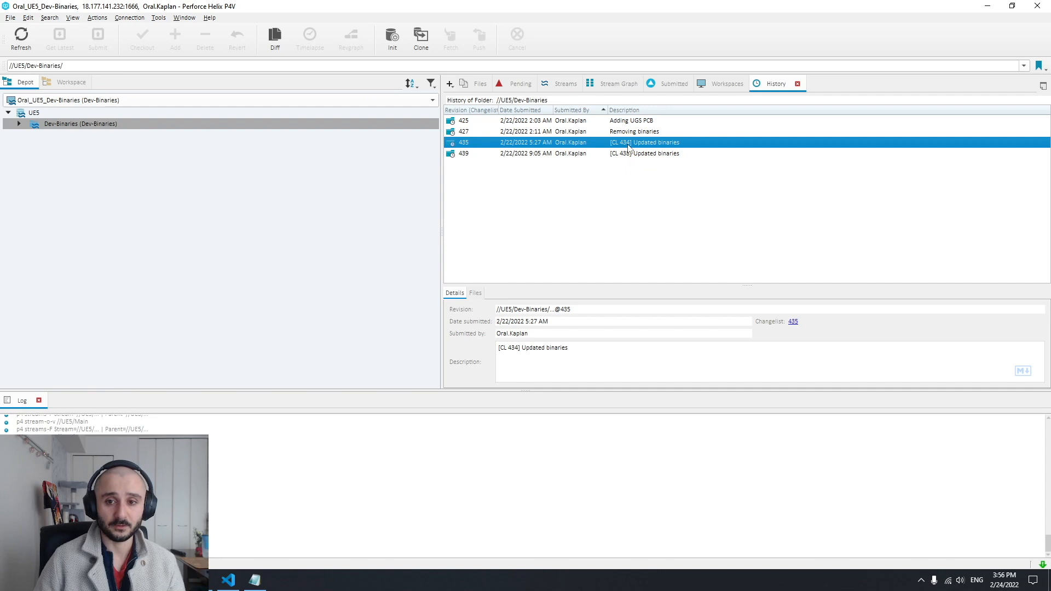
Place P4V beside UnrealGameSync and compare Dev-Binaries changelists 439 and 435 with changelists 438 and 434 in the Main stream
{"action": "left_click", "coordinate": [627, 157]}
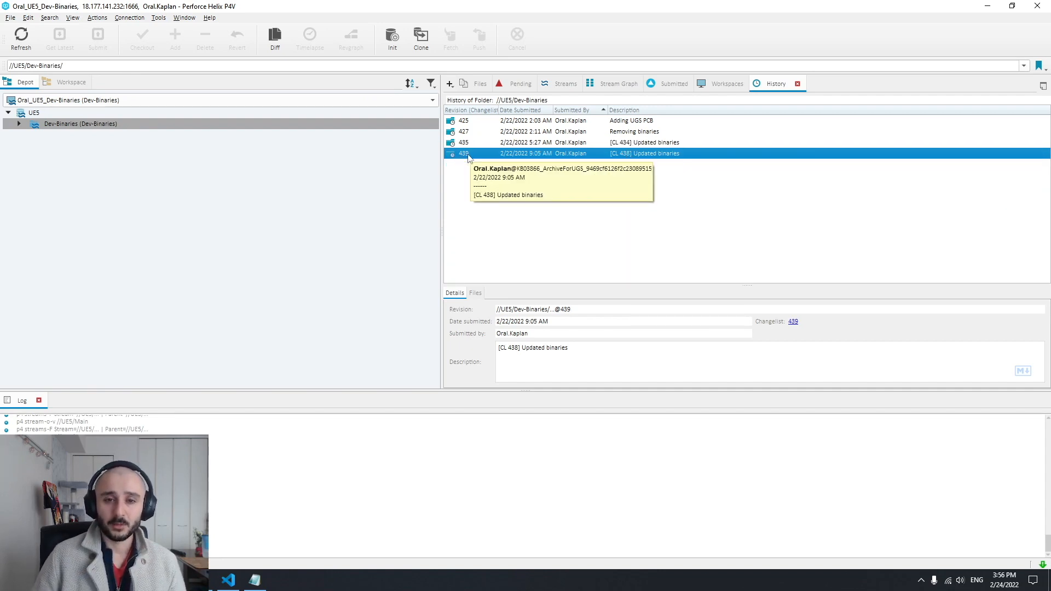
{"action": "left_click", "coordinate": [635, 144]}
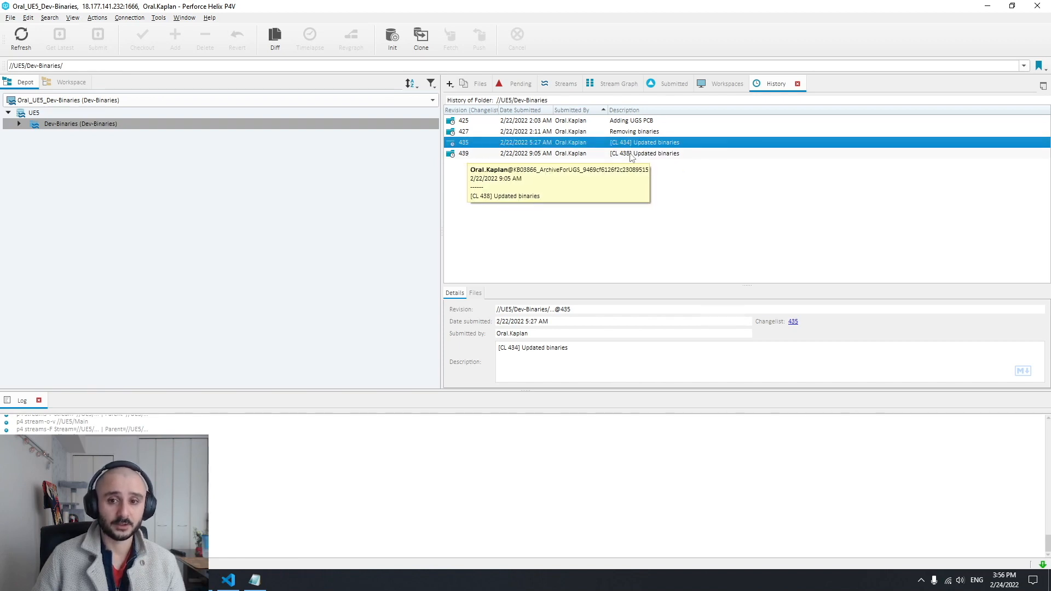
{"action": "key", "text": "super+Right"}
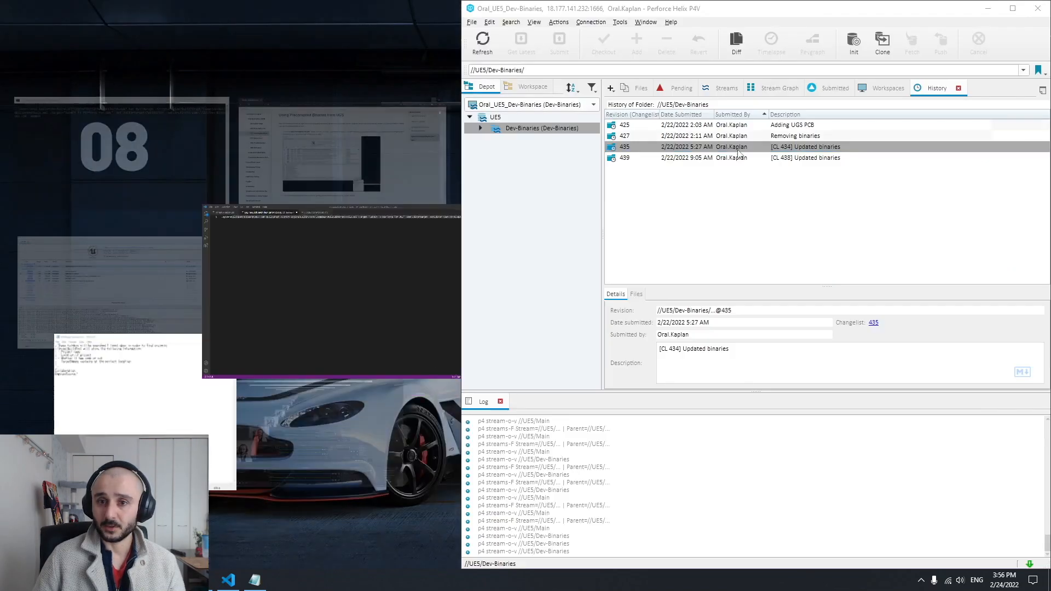
{"action": "left_click", "coordinate": [102, 323]}
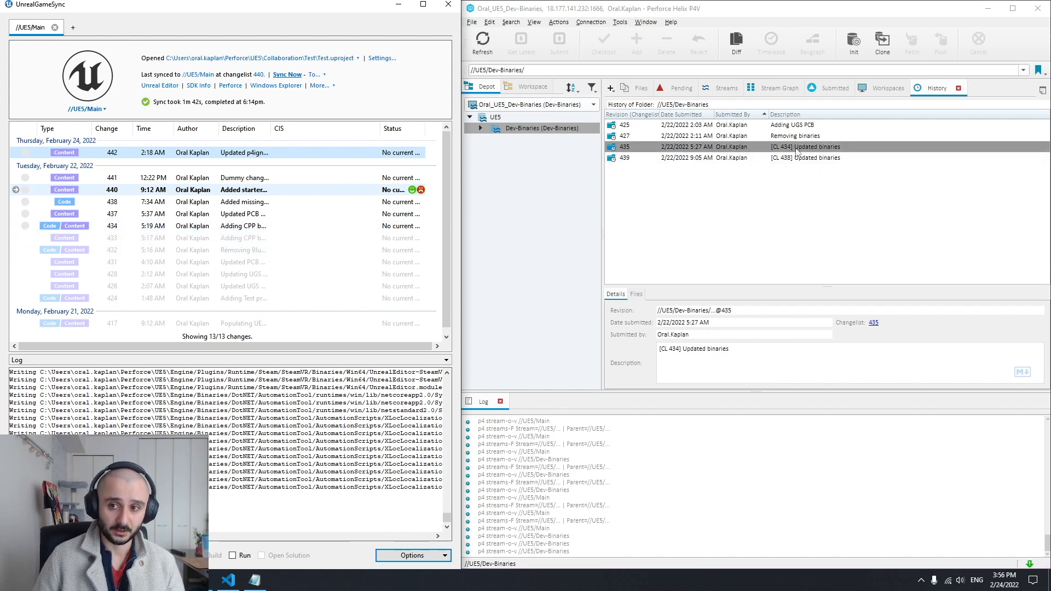
{"action": "left_click", "coordinate": [126, 227]}
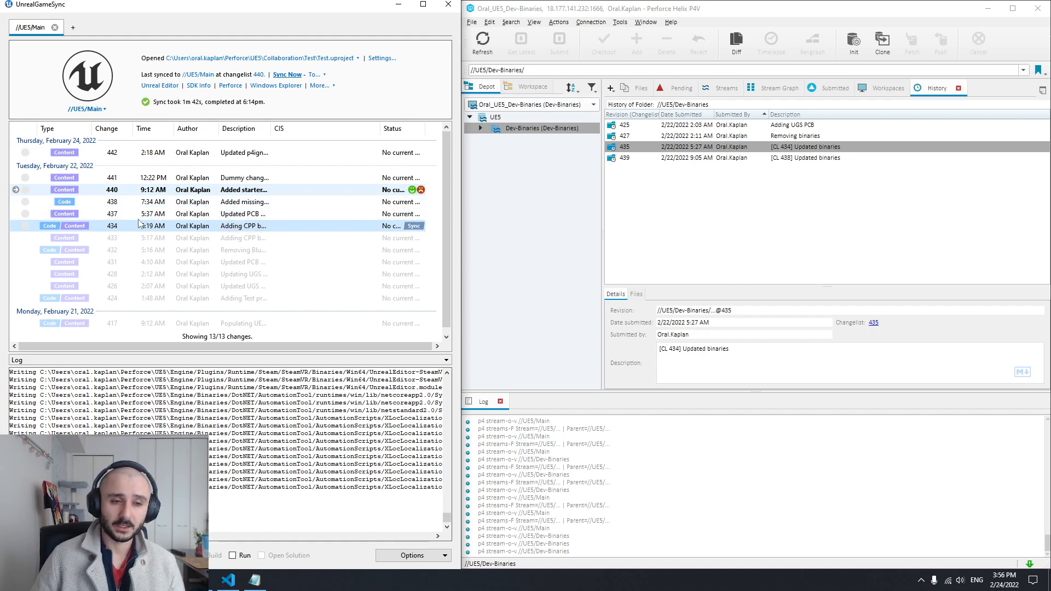
{"action": "left_click", "coordinate": [164, 214]}
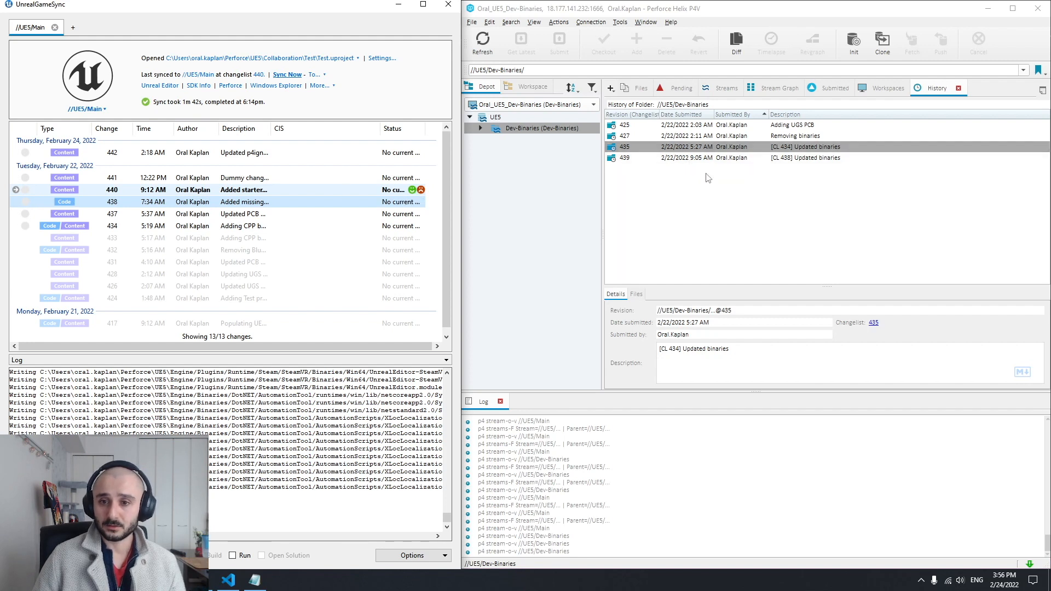
{"action": "mouse_move", "coordinate": [128, 205]}
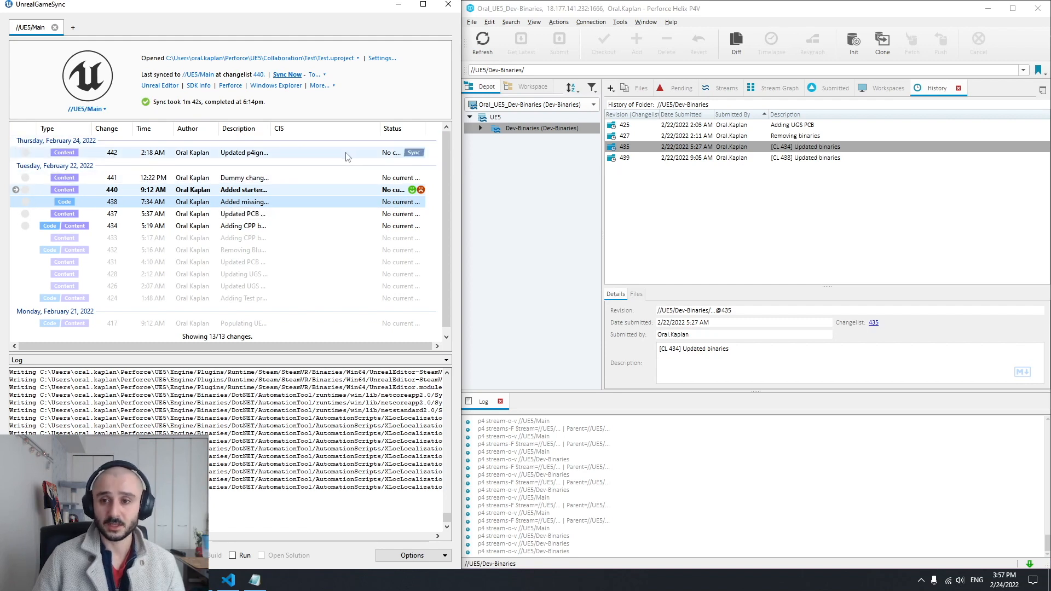
Switch P4V to the Main stream's workspace and open Test.cpp from Collaboration/Test/Source/Test for editing in Visual Studio Code
{"action": "left_click", "coordinate": [188, 580]}
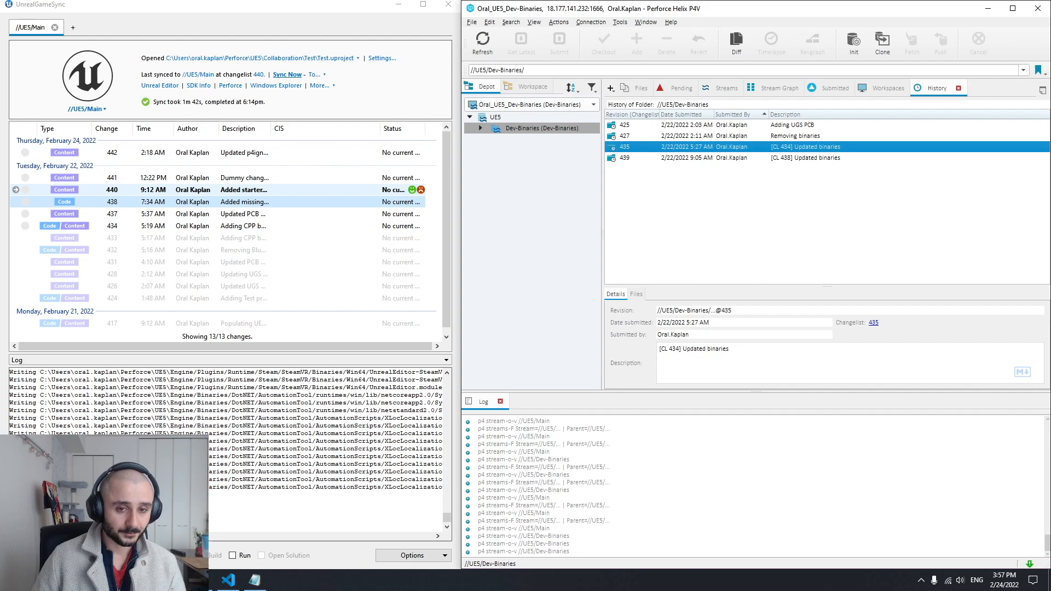
{"action": "left_click", "coordinate": [533, 104]}
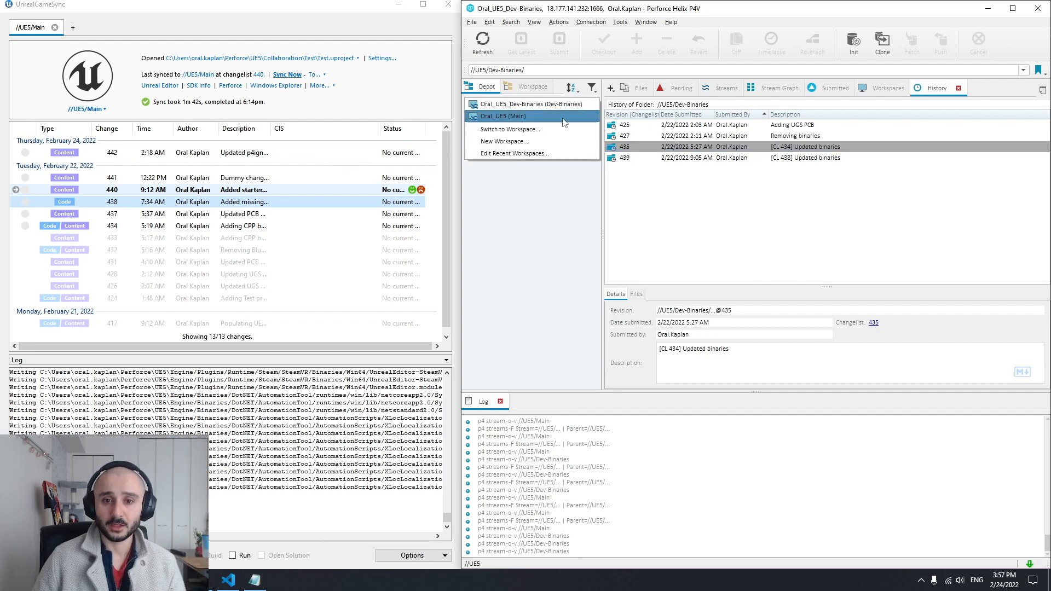
{"action": "left_click", "coordinate": [553, 117]}
{"action": "double_click", "coordinate": [520, 128]}
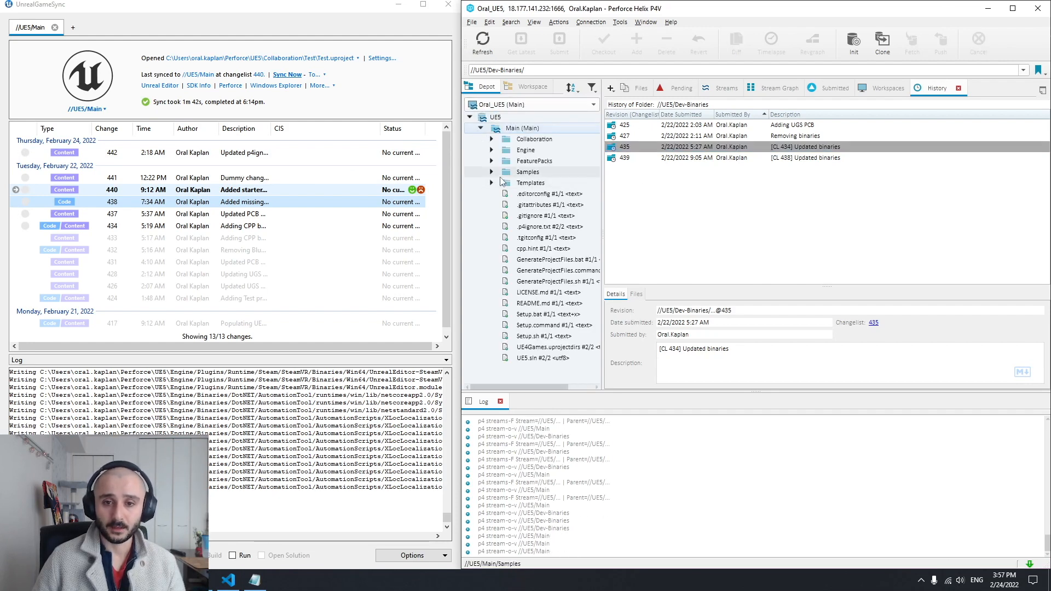
{"action": "left_click", "coordinate": [503, 150]}
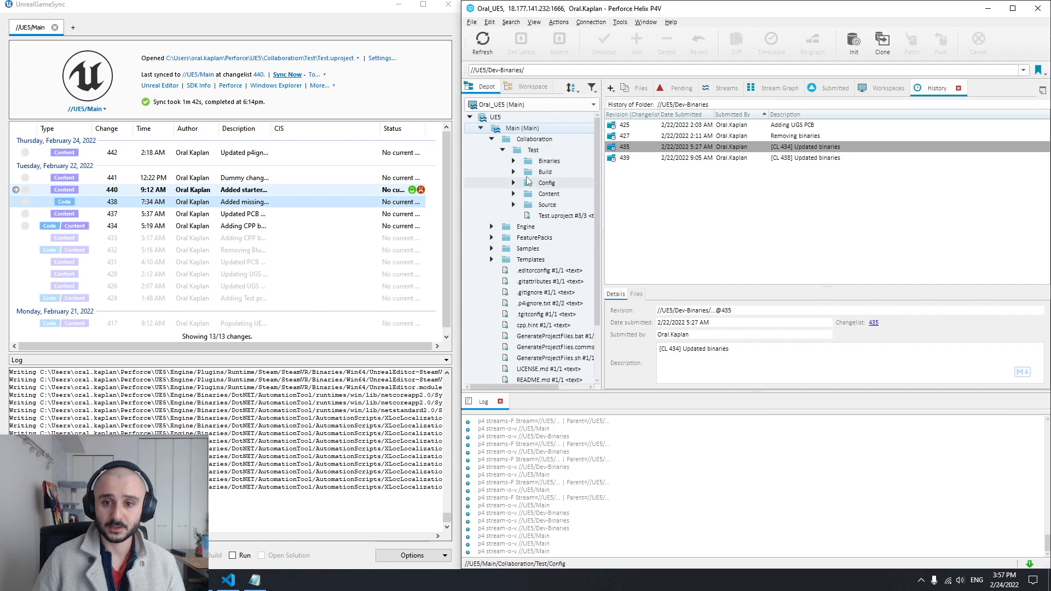
{"action": "left_click", "coordinate": [514, 205]}
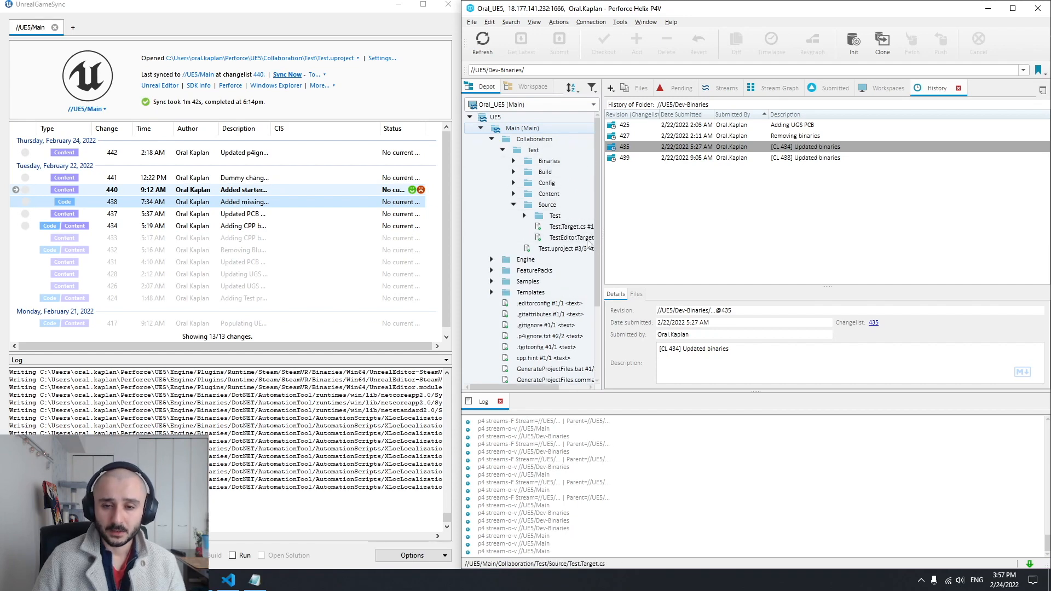
{"action": "left_click", "coordinate": [524, 216]}
{"action": "double_click", "coordinate": [581, 240]}
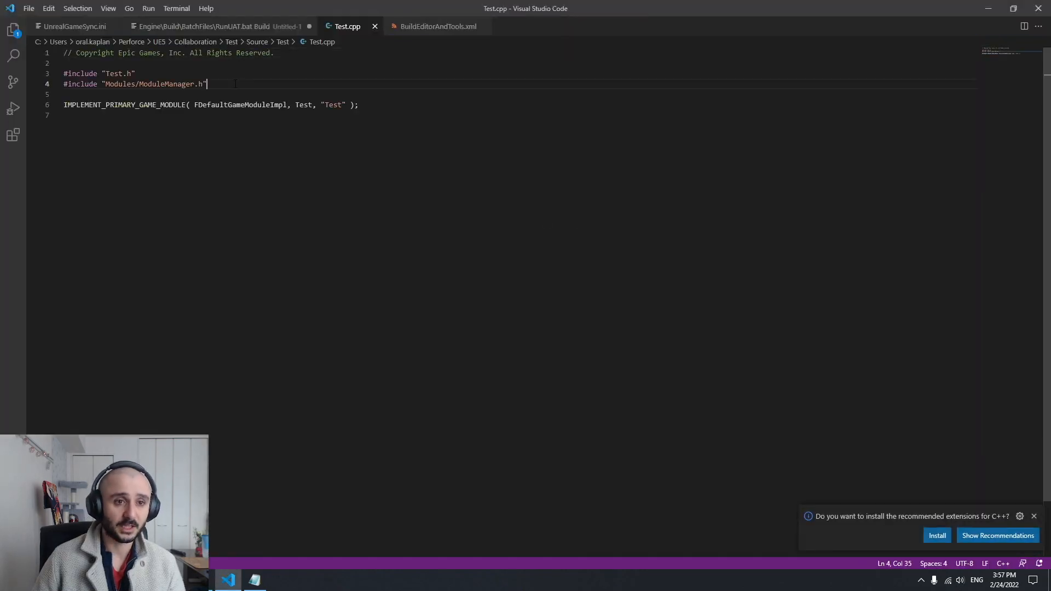
Start a new line below the includes in Test.cpp, check the file out in P4V and return to the code editor
{"action": "key", "text": "Return"}
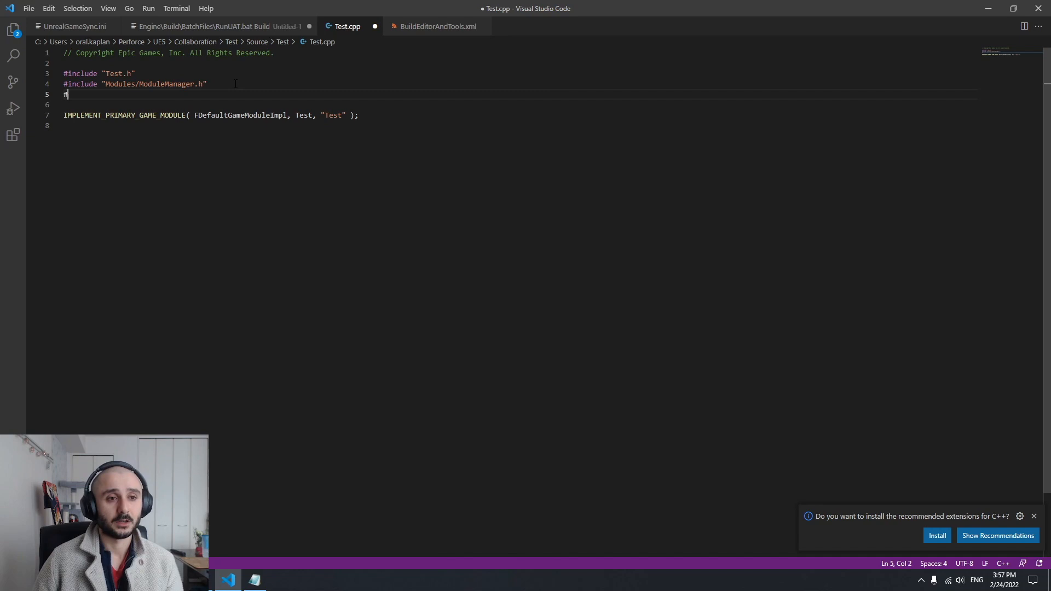
{"action": "left_click_drag", "start_coordinate": [317, 2], "coordinate": [889, 89]}
{"action": "right_click", "coordinate": [574, 237]}
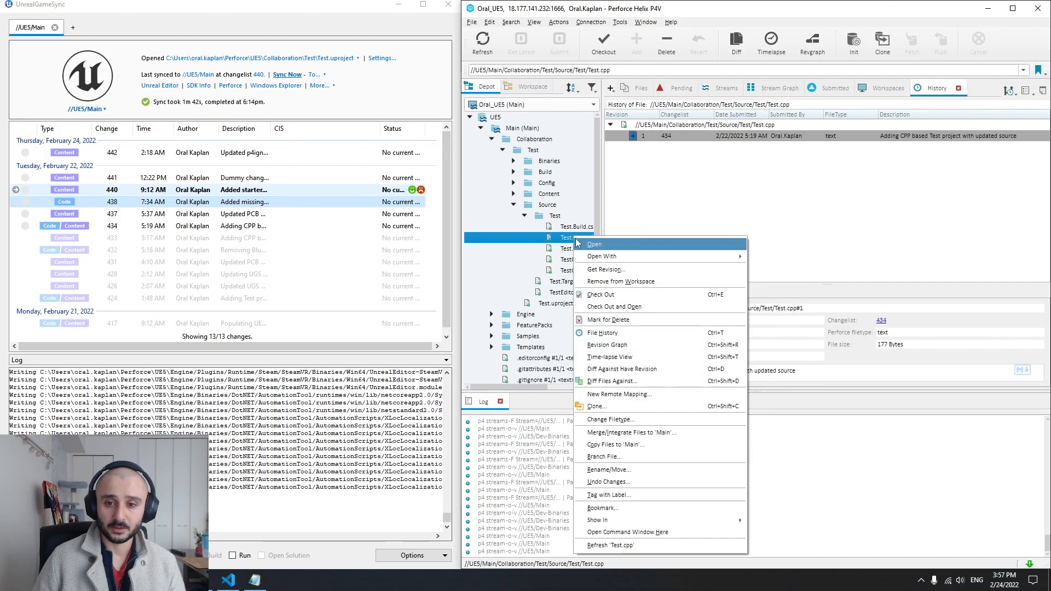
{"action": "left_click", "coordinate": [601, 294]}
{"action": "left_click", "coordinate": [255, 580]}
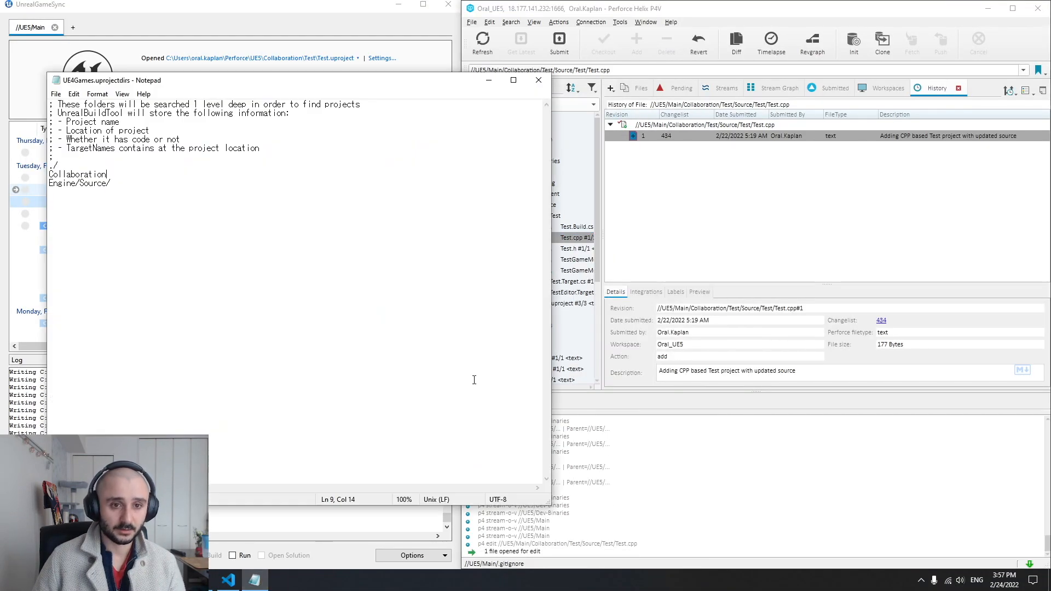
{"action": "left_click", "coordinate": [228, 580]}
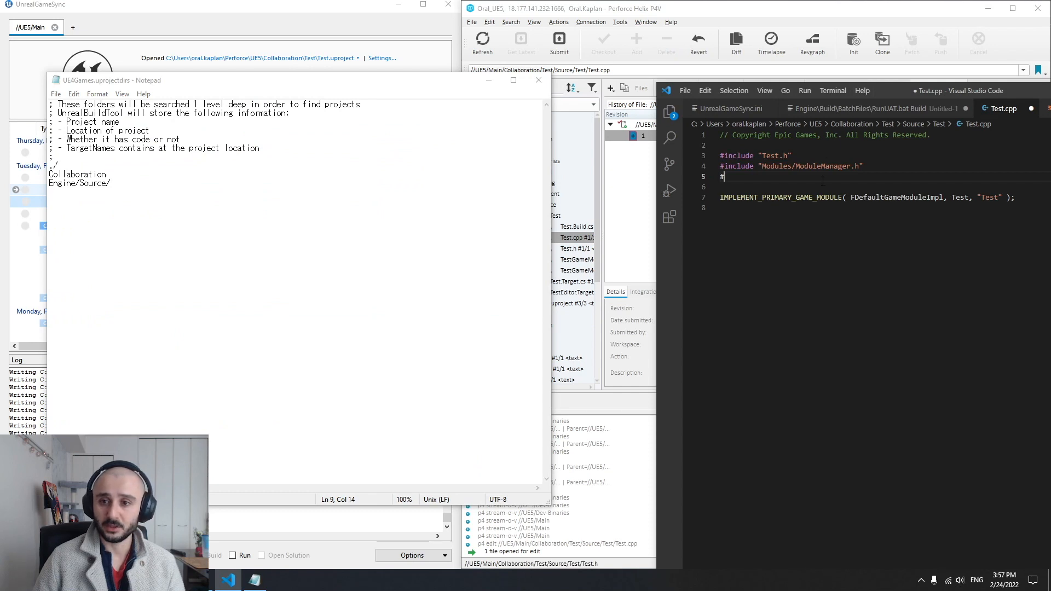
Add the comment "// To-do: implement this" above IMPLEMENT_PRIMARY_GAME_MODULE in Test.cpp and save the file
{"action": "key", "text": "Return"}
{"action": "type", "text": "//"}
{"action": "key", "text": "BackSpace"}
{"action": "type", "text": "C"}
{"action": "key", "text": "BackSpace"}
{"action": "type", "text": "In"}
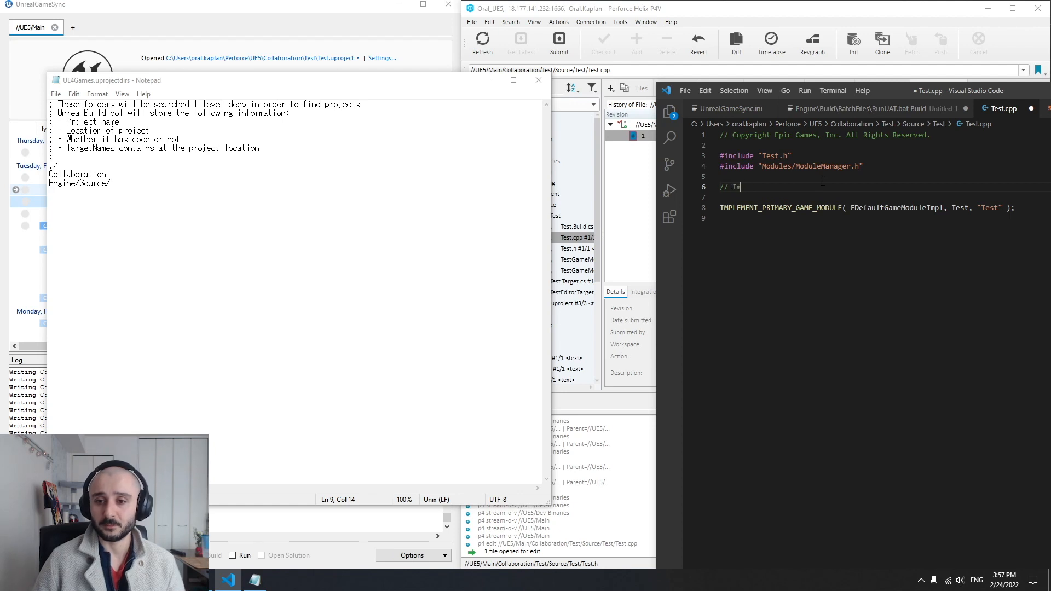
{"action": "key", "text": "BackSpace"}
{"action": "key", "text": "BackSpace"}
{"action": "key", "text": "BackSpace"}
{"action": "key", "text": "BackSpace"}
{"action": "key", "text": "BackSpace"}
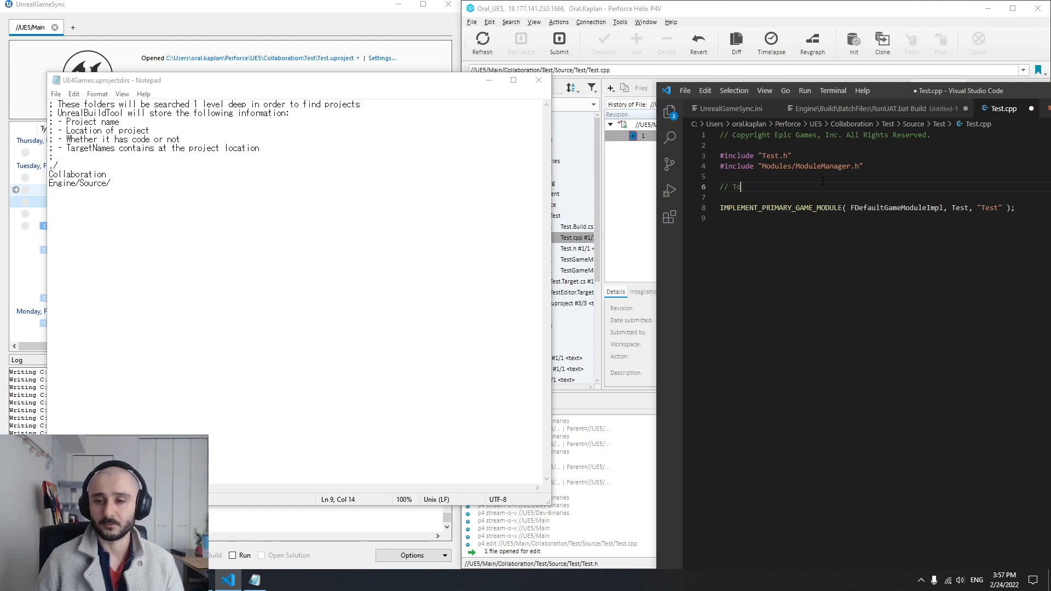
{"action": "type", "text": "To-do: implement this"}
{"action": "key", "text": "ctrl+s"}
Close Test.cpp, the untitled RunUAT command file without saving, BuildEditorAndTools.xml and Visual Studio Code
{"action": "left_click_drag", "start_coordinate": [999, 91], "coordinate": [769, 66]}
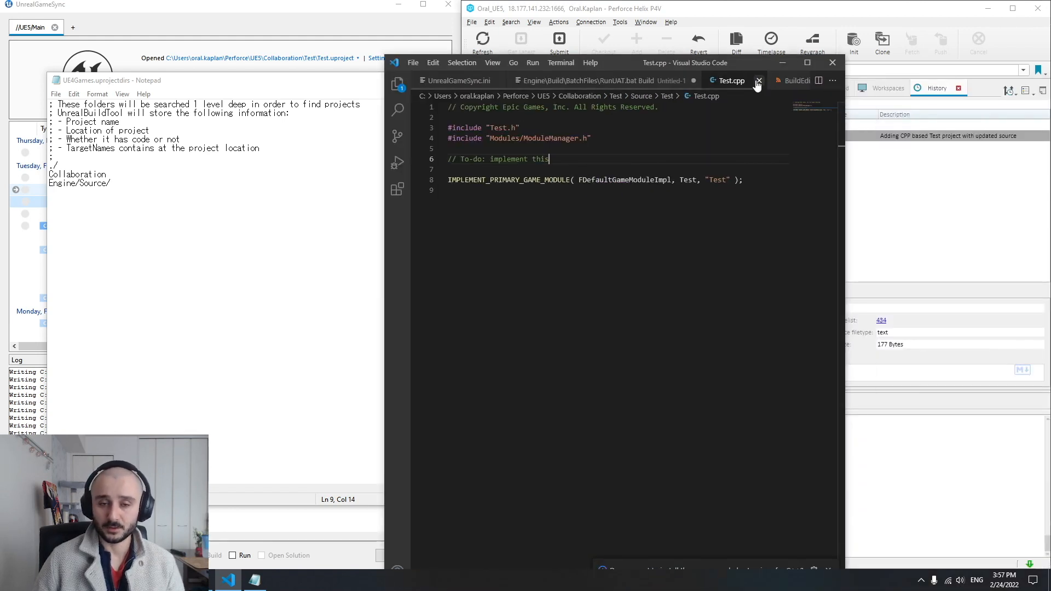
{"action": "left_click", "coordinate": [758, 81]}
{"action": "left_click", "coordinate": [693, 80]}
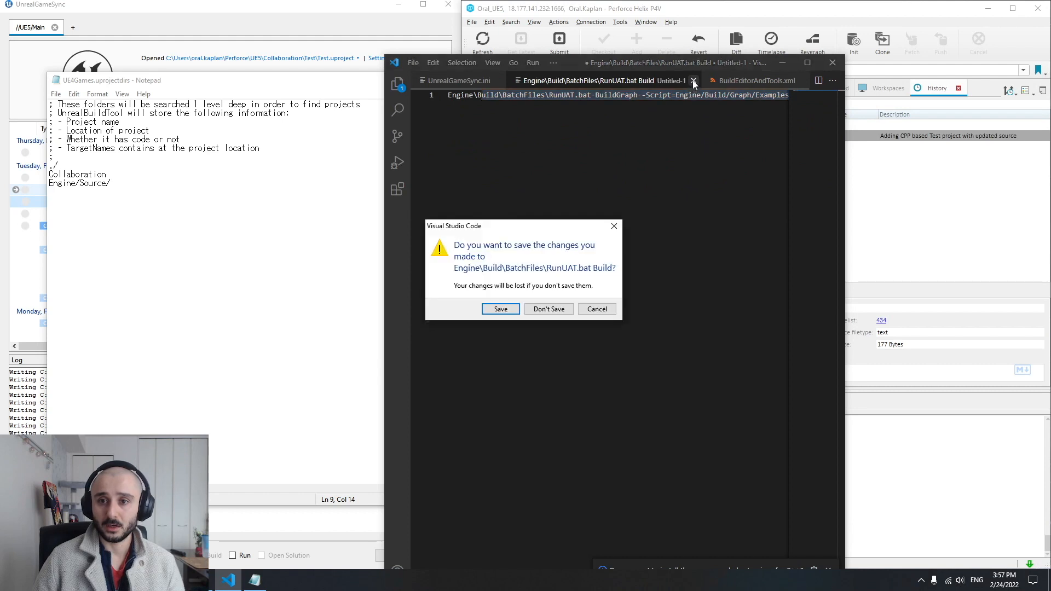
{"action": "left_click", "coordinate": [549, 309]}
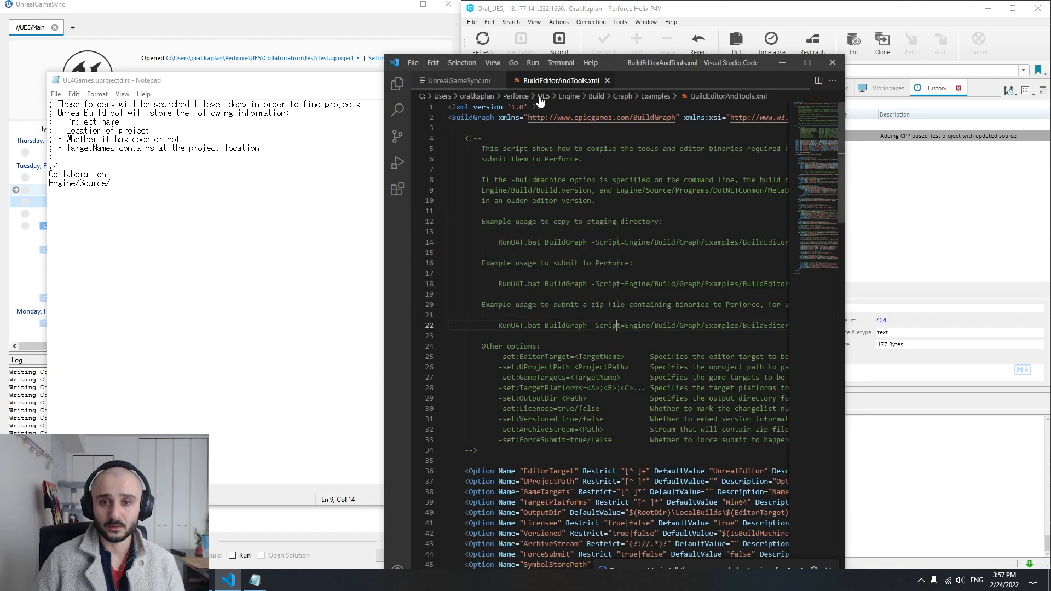
{"action": "left_click", "coordinate": [605, 80]}
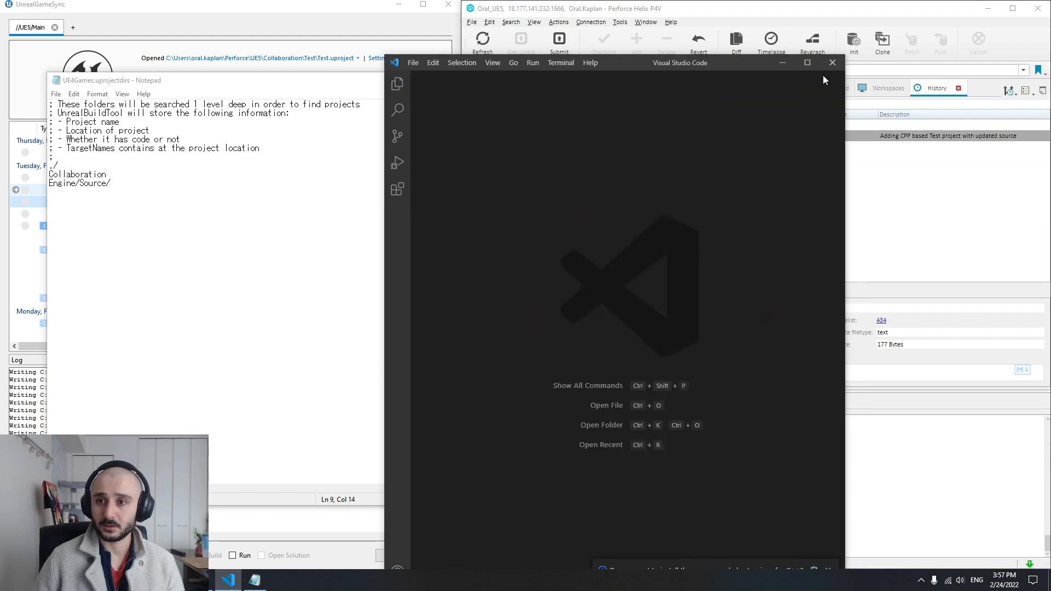
{"action": "left_click", "coordinate": [832, 62]}
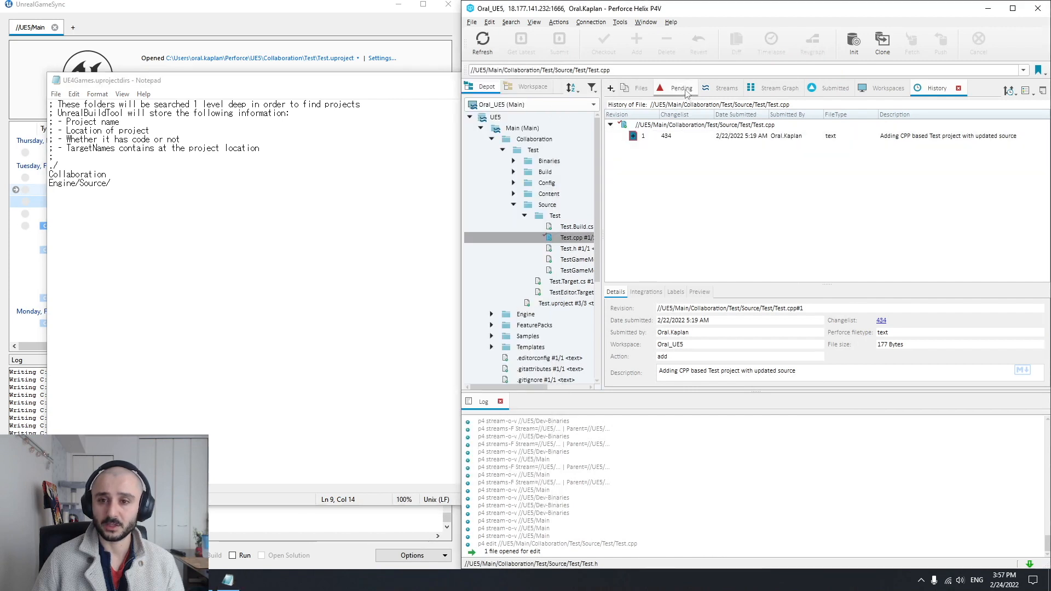
Submit the default pending changelist containing Test.cpp with the description "Added a comment"
{"action": "left_click", "coordinate": [683, 89]}
{"action": "left_click", "coordinate": [669, 198]}
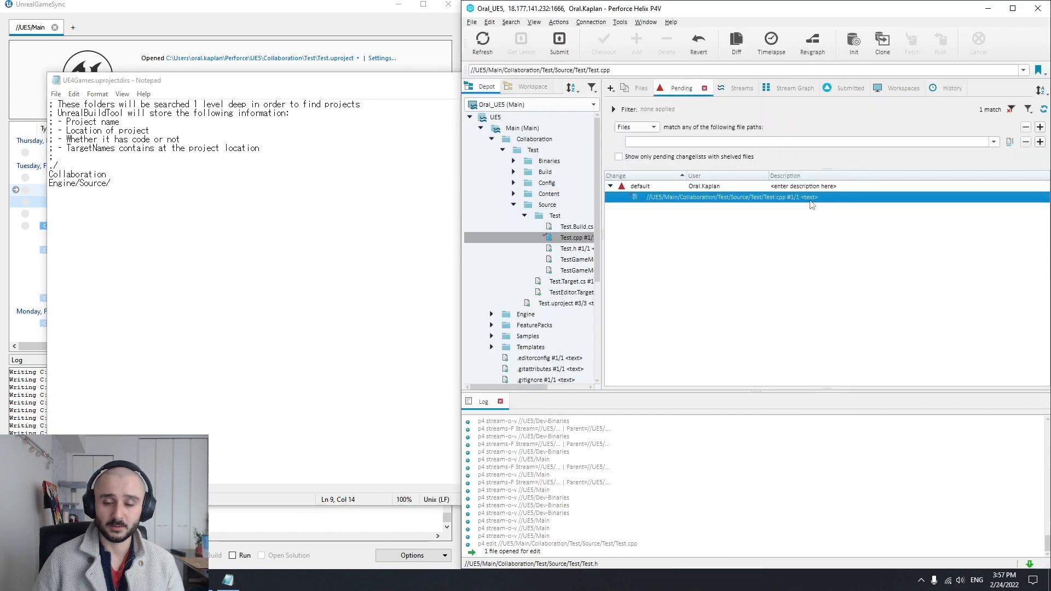
{"action": "right_click", "coordinate": [634, 186]}
{"action": "left_click", "coordinate": [705, 203]}
{"action": "left_click", "coordinate": [467, 231]}
{"action": "type", "text": "Added a comment"}
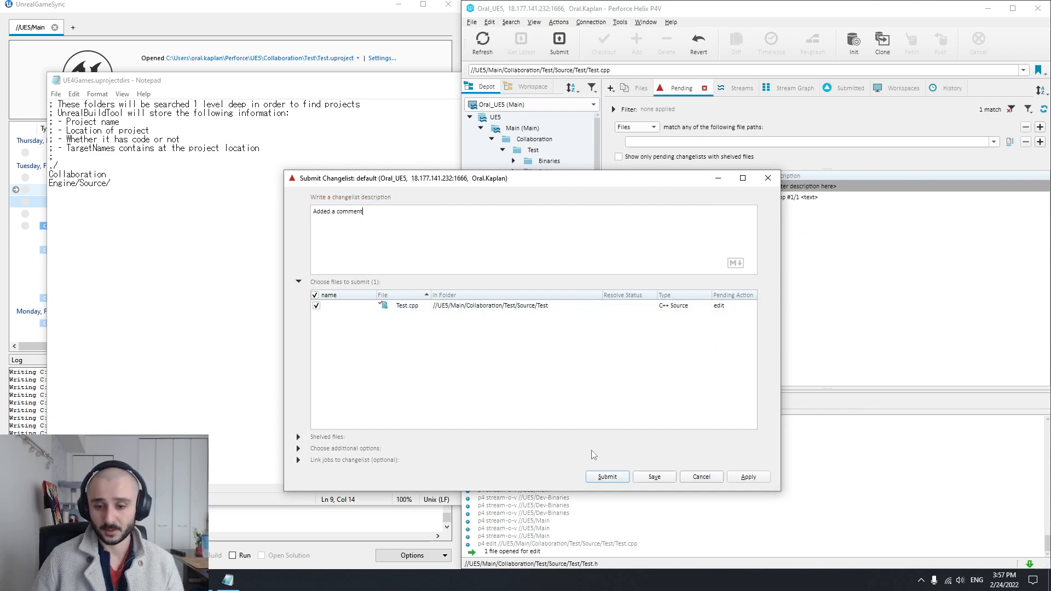
{"action": "left_click", "coordinate": [608, 477]}
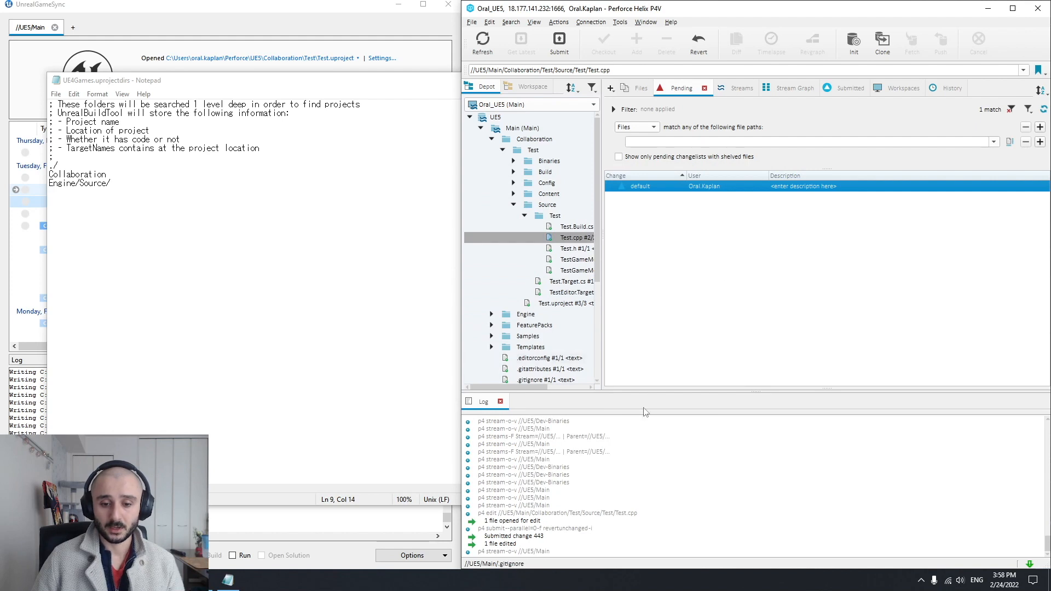
View the submitted history of the UE5 depot, the Main stream, the Collaboration folder and Test.cpp
{"action": "left_click", "coordinate": [954, 89]}
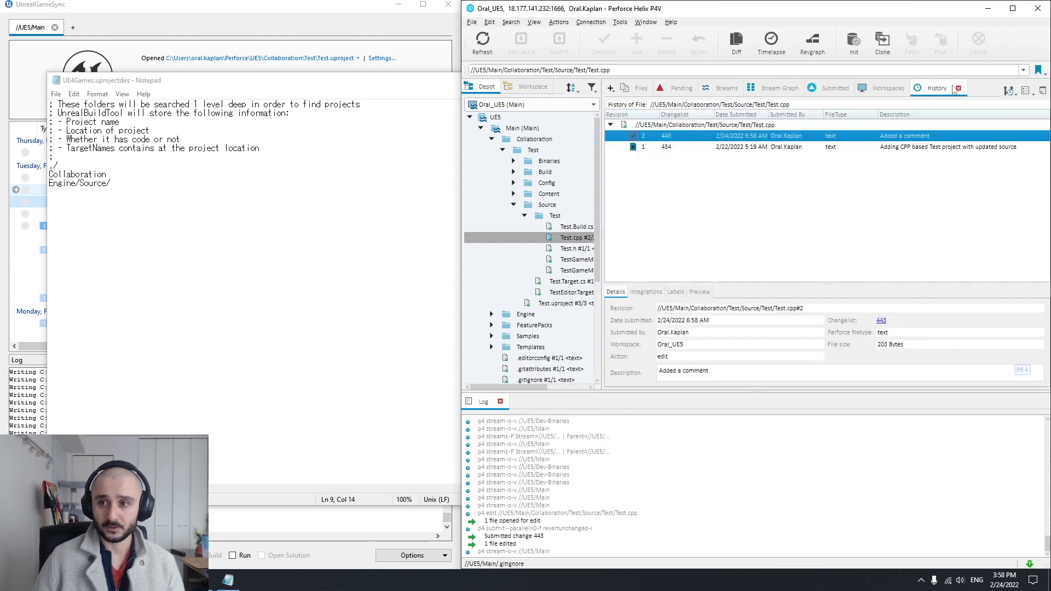
{"action": "left_click", "coordinate": [495, 117]}
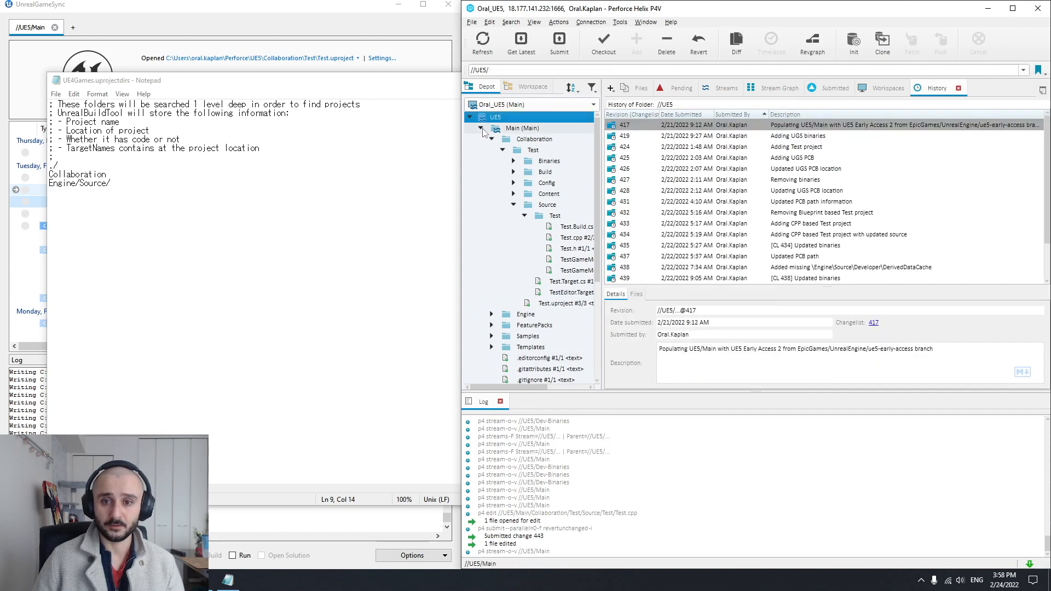
{"action": "left_click", "coordinate": [481, 128]}
{"action": "left_click", "coordinate": [522, 128]}
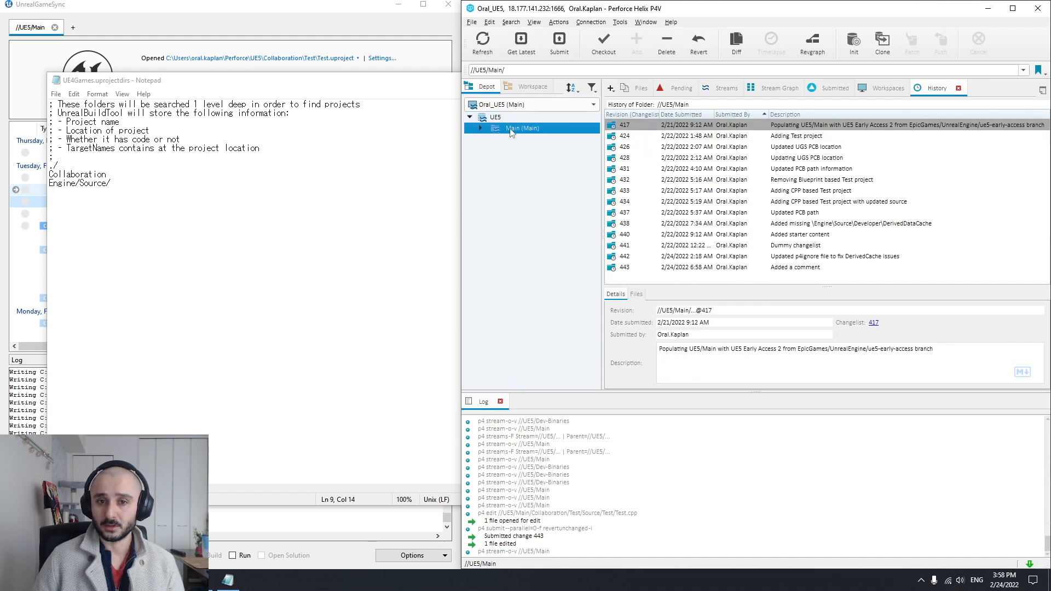
{"action": "left_click", "coordinate": [480, 128]}
{"action": "left_click", "coordinate": [533, 139]}
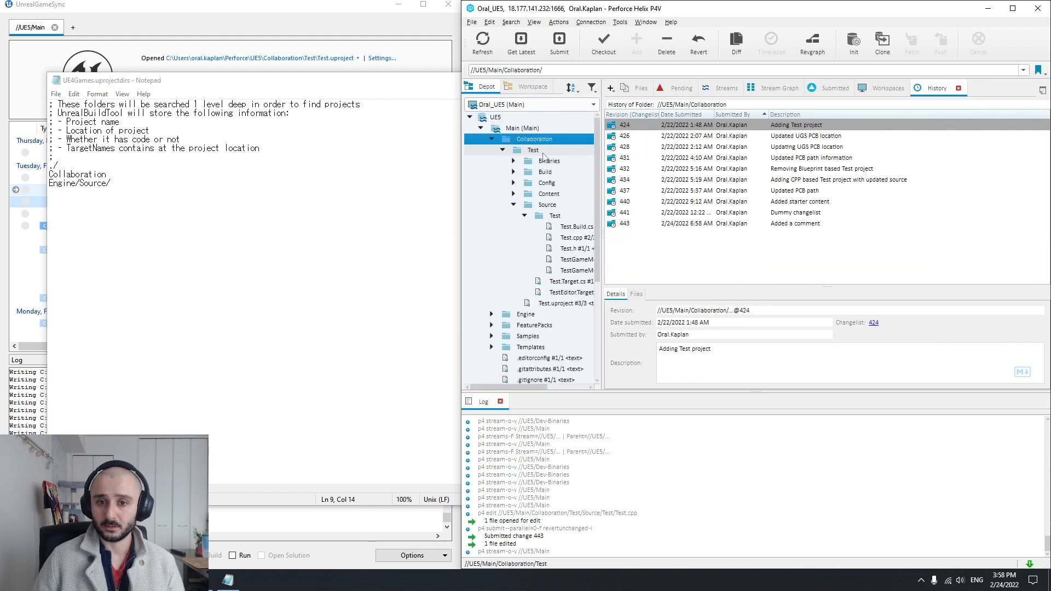
{"action": "left_click", "coordinate": [572, 237]}
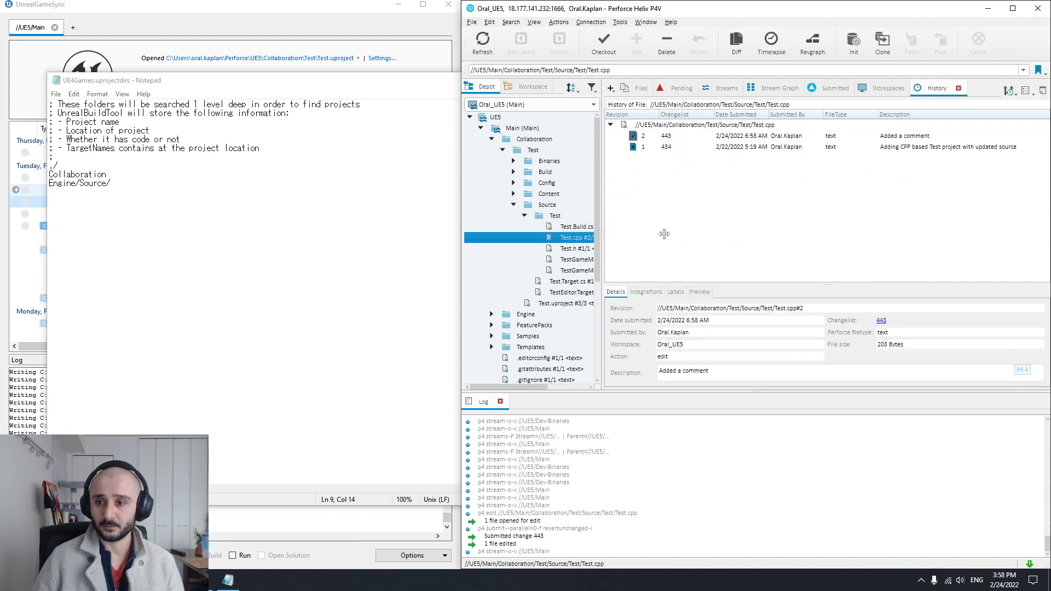
Check the new code changelist in UnrealGameSync, review the prepared BuildGraph command in Command Prompt and return to P4V
{"action": "left_click", "coordinate": [188, 12]}
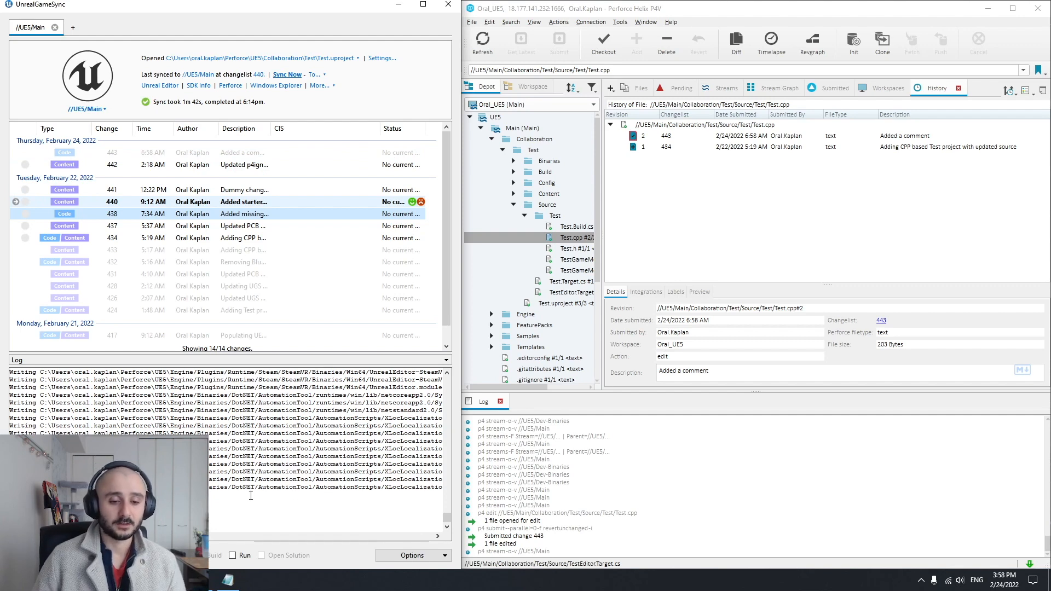
{"action": "left_click", "coordinate": [203, 580]}
{"action": "left_click_drag", "start_coordinate": [419, 142], "coordinate": [780, 130]}
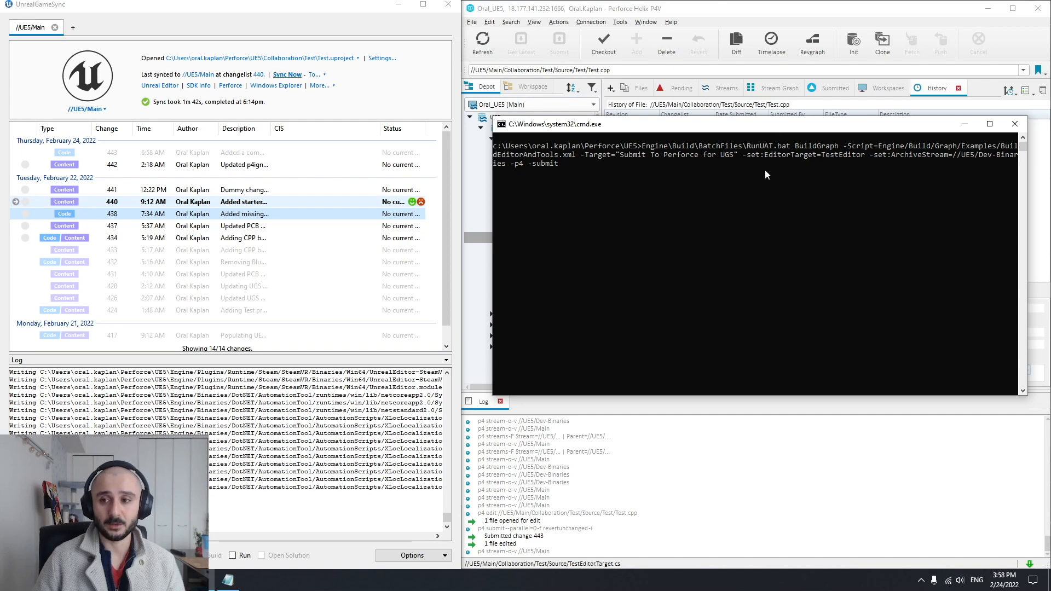
{"action": "left_click", "coordinate": [201, 580]}
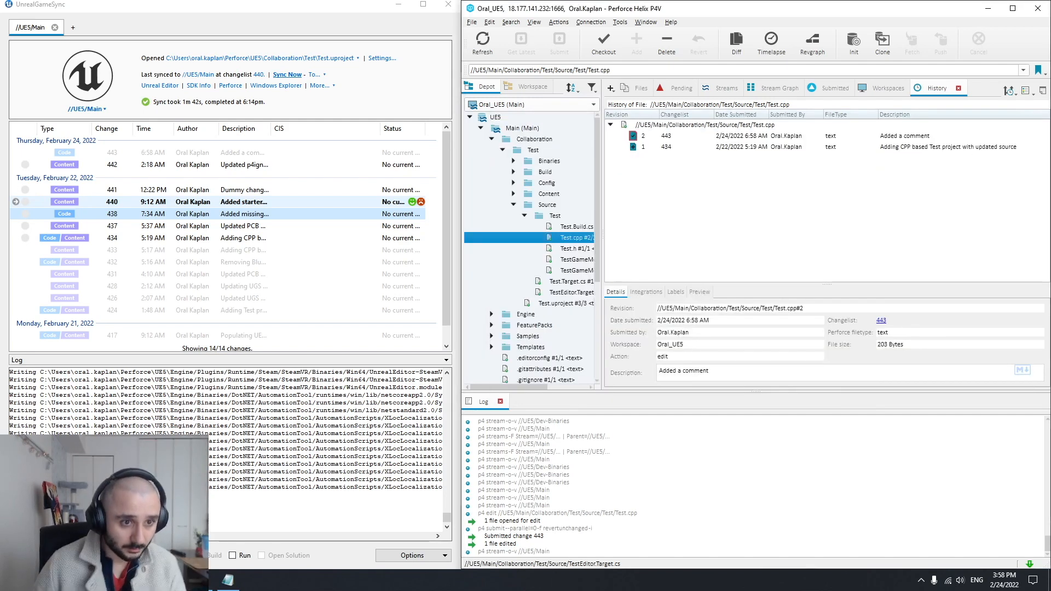
Switch P4V to the Dev-Binaries workspace and view the history of ++UE5+Main-TestEditor.zip, restoring the window to a smaller size
{"action": "left_click", "coordinate": [507, 105]}
{"action": "left_click", "coordinate": [541, 116]}
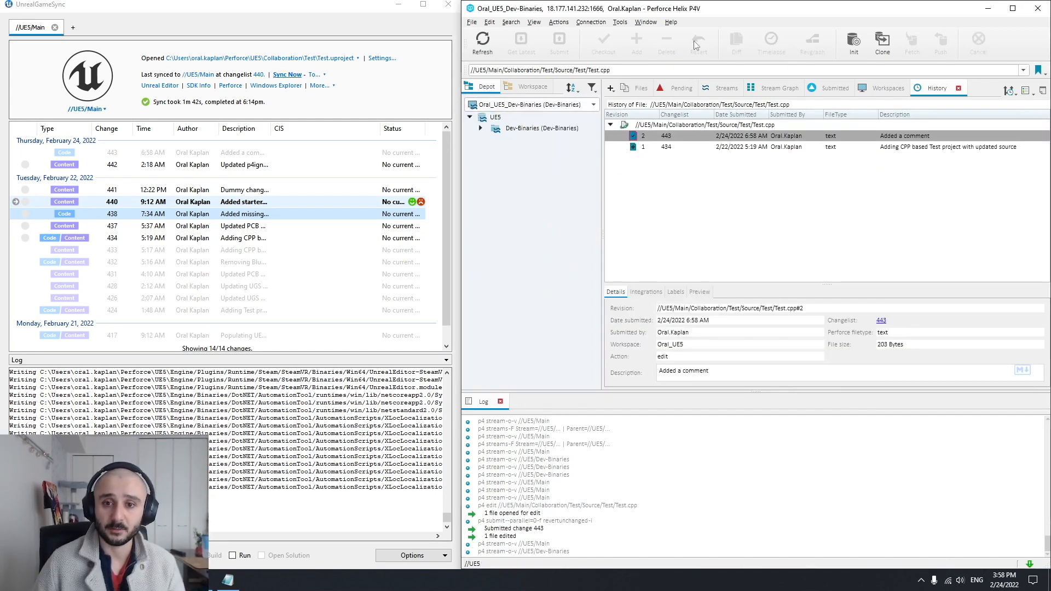
{"action": "double_click", "coordinate": [749, 8]}
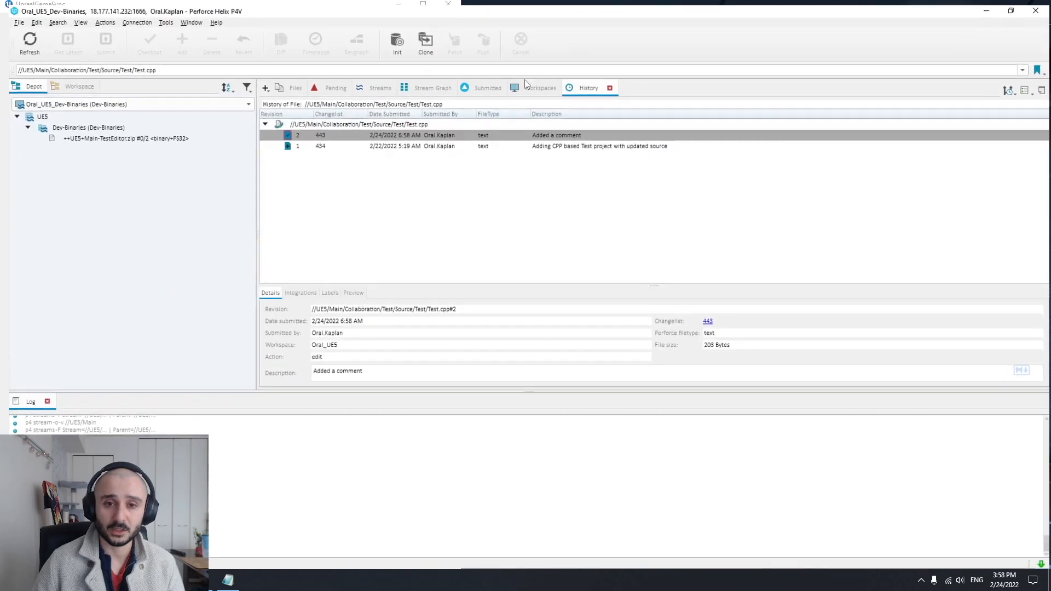
{"action": "left_click", "coordinate": [173, 136]}
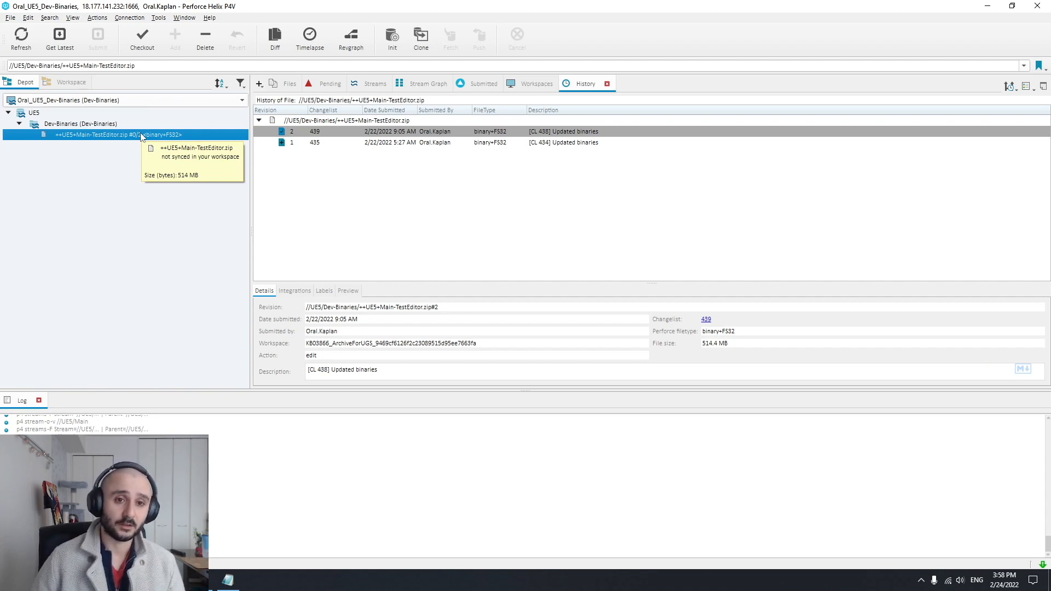
{"action": "left_click_drag", "start_coordinate": [266, 10], "coordinate": [594, 47]}
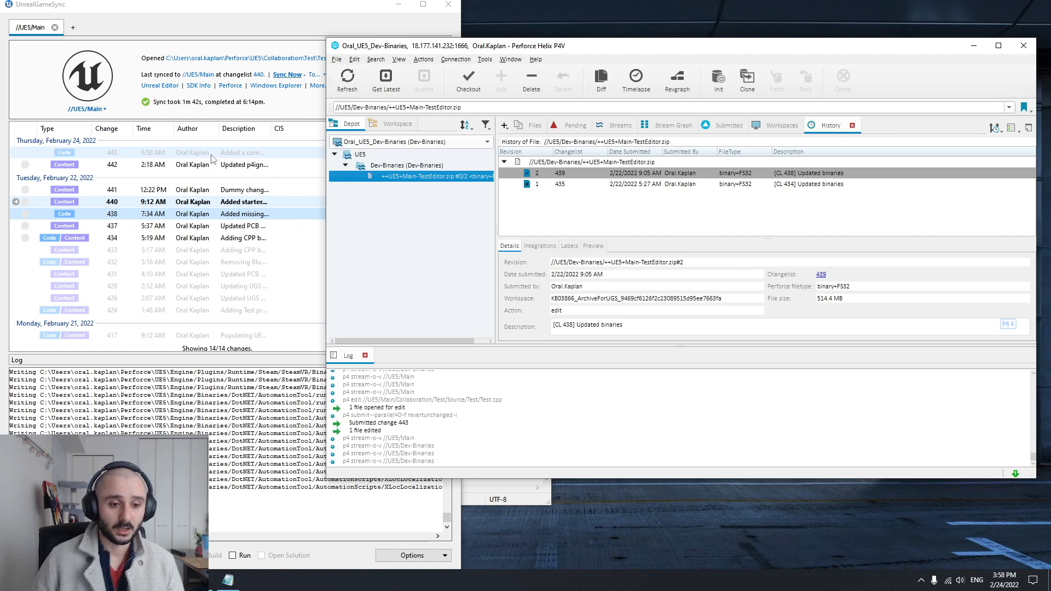
Run the prepared BuildGraph command in Command Prompt to build TestEditor and submit its binaries to //UE5/Dev-Binaries
{"action": "left_click", "coordinate": [854, 234]}
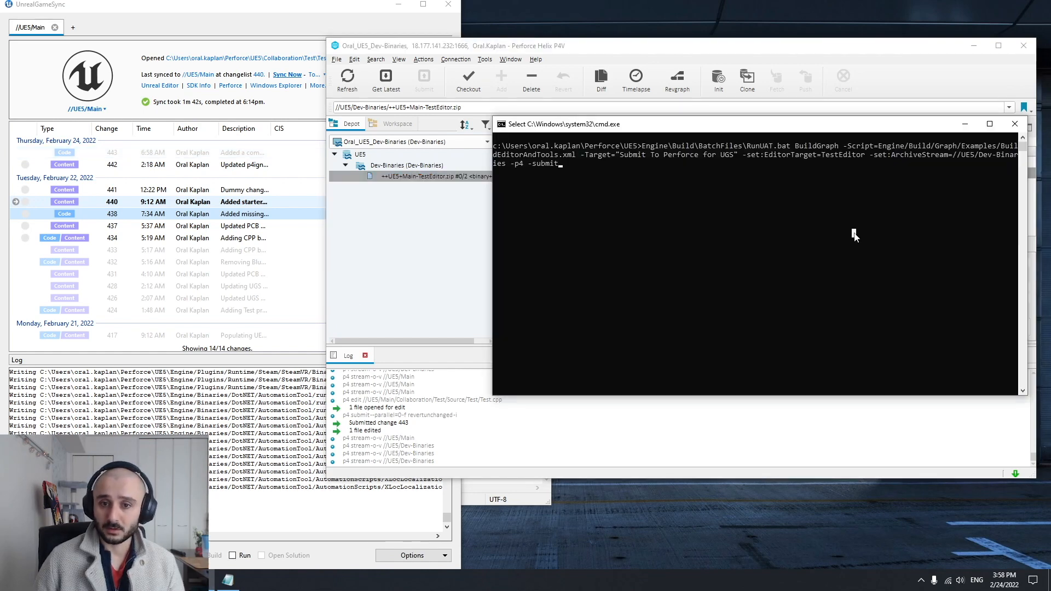
{"action": "key", "text": "Escape"}
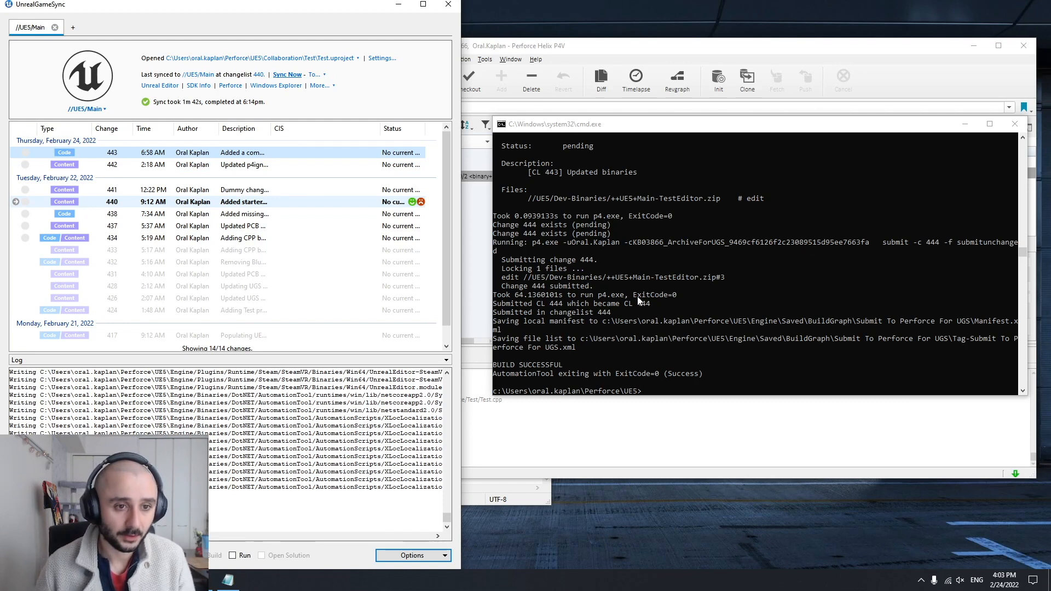
{"action": "mouse_move", "coordinate": [90, 159]}
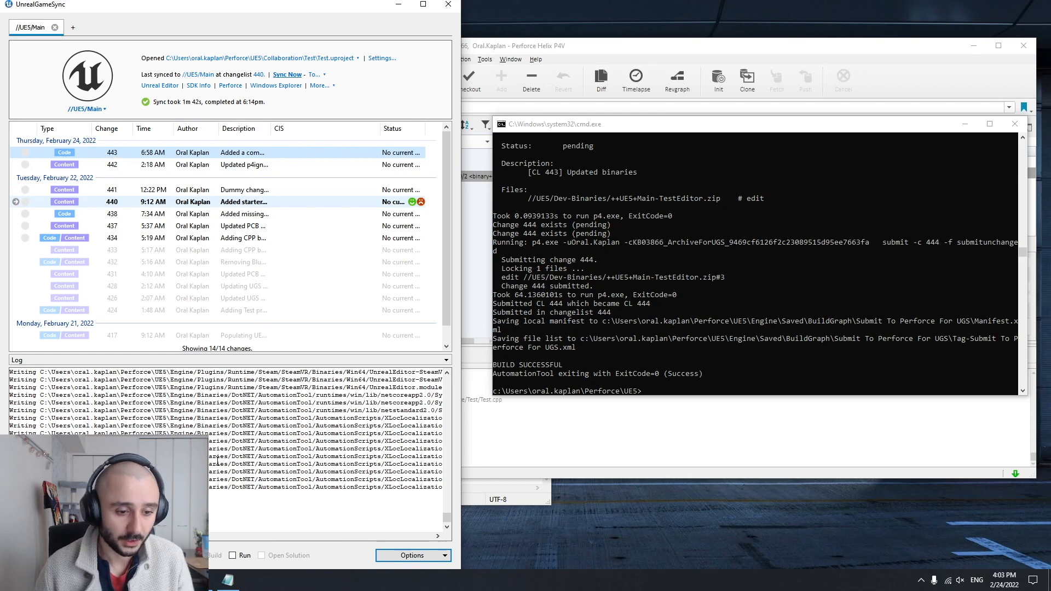
Switch to P4V, refresh the history of ++UE5+Main-TestEditor.zip and view the details of its newest revision
{"action": "left_click", "coordinate": [175, 580]}
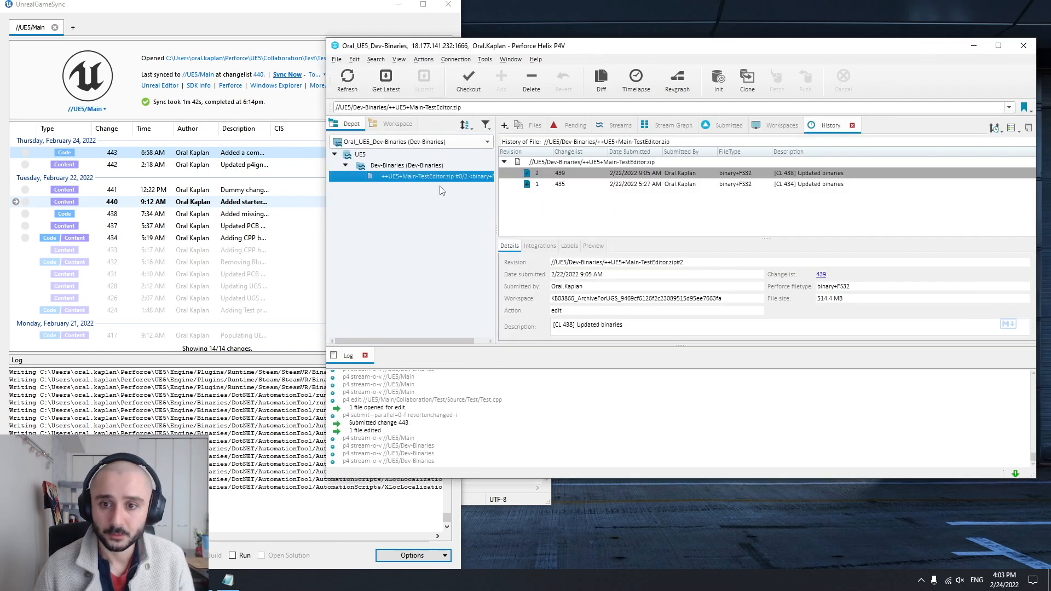
{"action": "key", "text": "F5"}
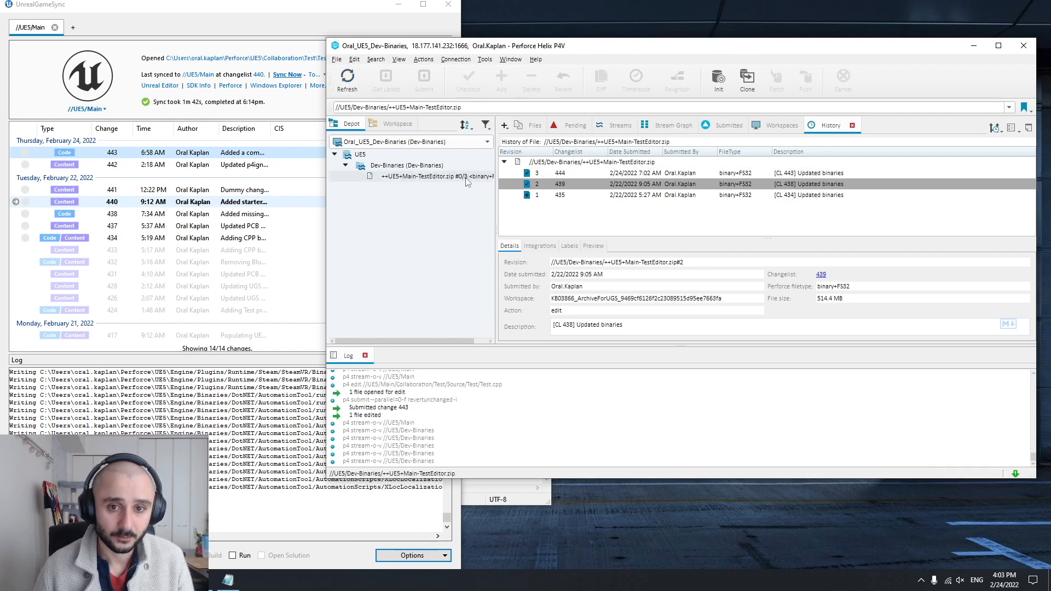
{"action": "mouse_move", "coordinate": [469, 181]}
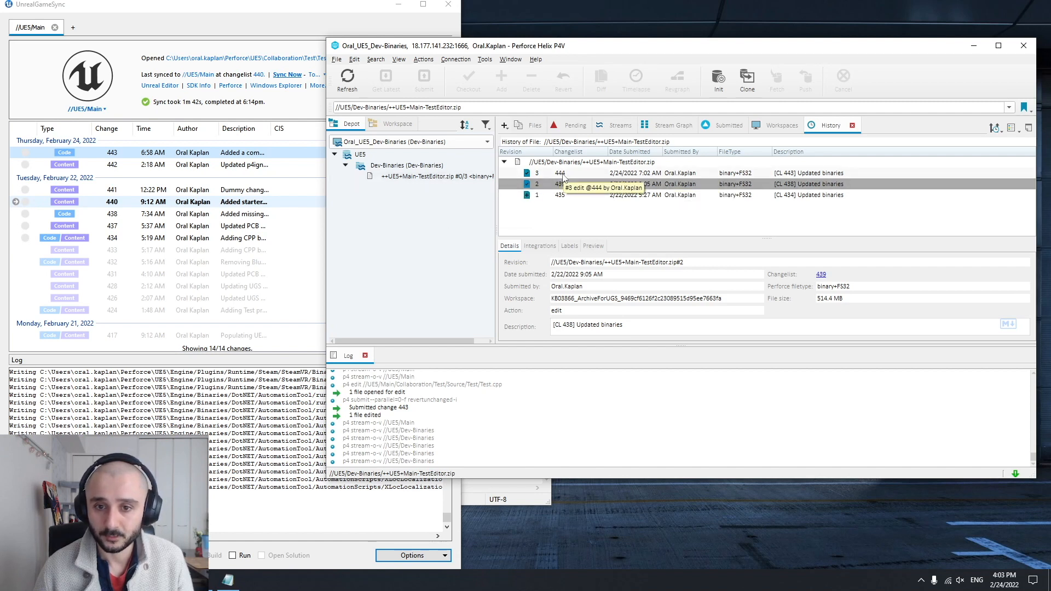
{"action": "left_click", "coordinate": [801, 175]}
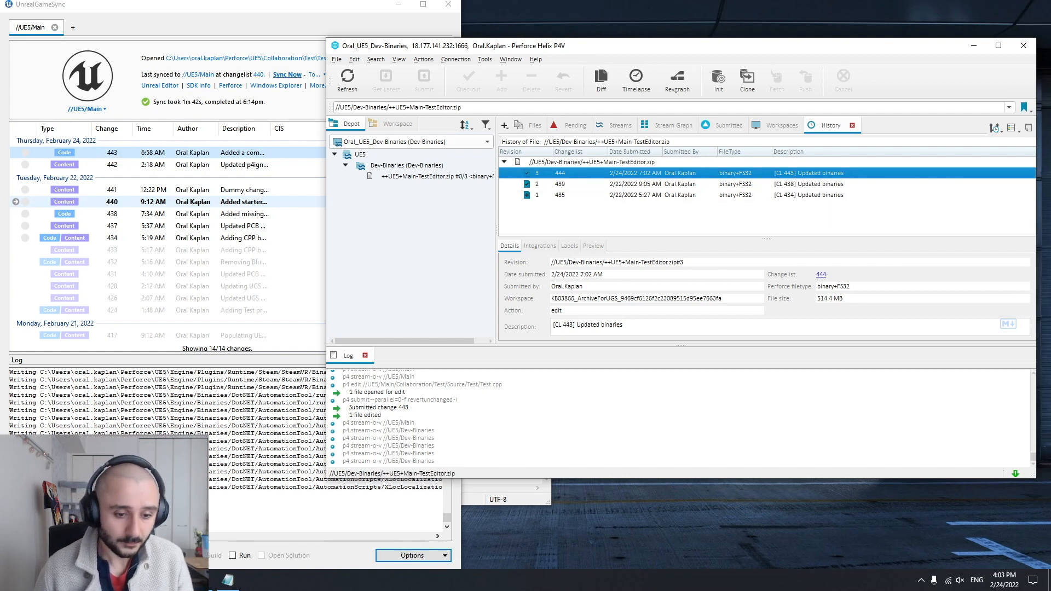
Maximize Command Prompt and look through the symbol-stripping output and the point where files are added to the zip archive
{"action": "left_click", "coordinate": [203, 580]}
{"action": "double_click", "coordinate": [624, 124]}
{"action": "scroll", "coordinate": [297, 283], "scroll_direction": "up", "scroll_amount": 15}
{"action": "scroll", "coordinate": [293, 279], "scroll_direction": "up", "scroll_amount": 20}
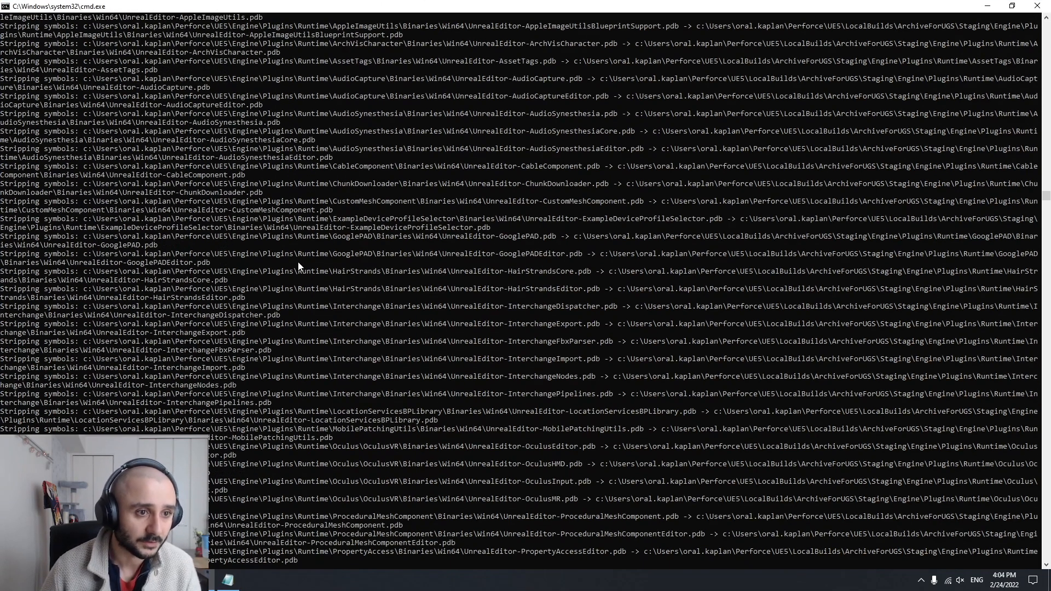
{"action": "scroll", "coordinate": [218, 180], "scroll_direction": "up", "scroll_amount": 20}
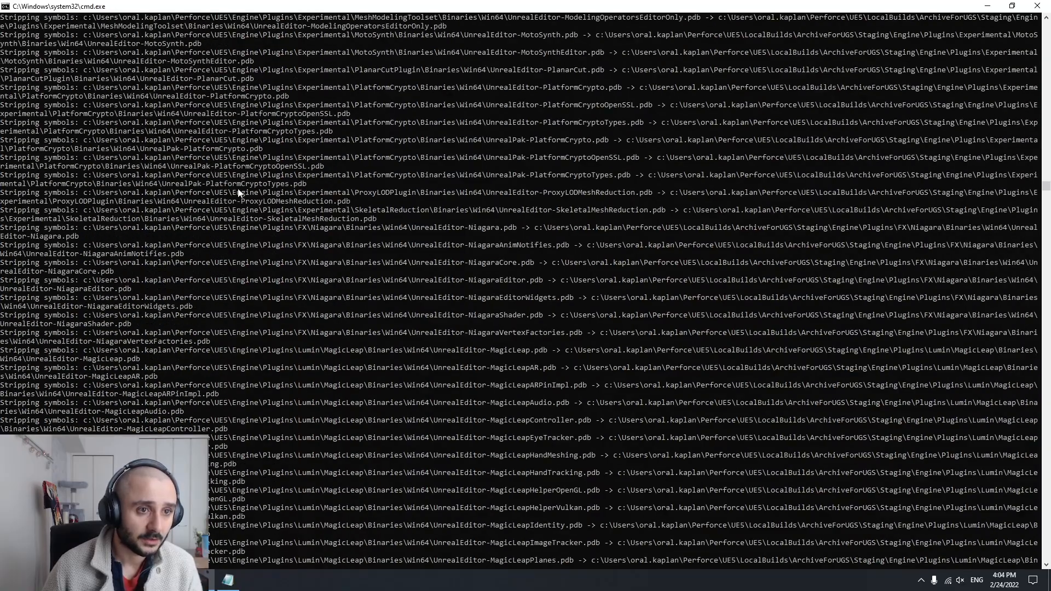
{"action": "left_click_drag", "start_coordinate": [1049, 186], "coordinate": [1049, 211]}
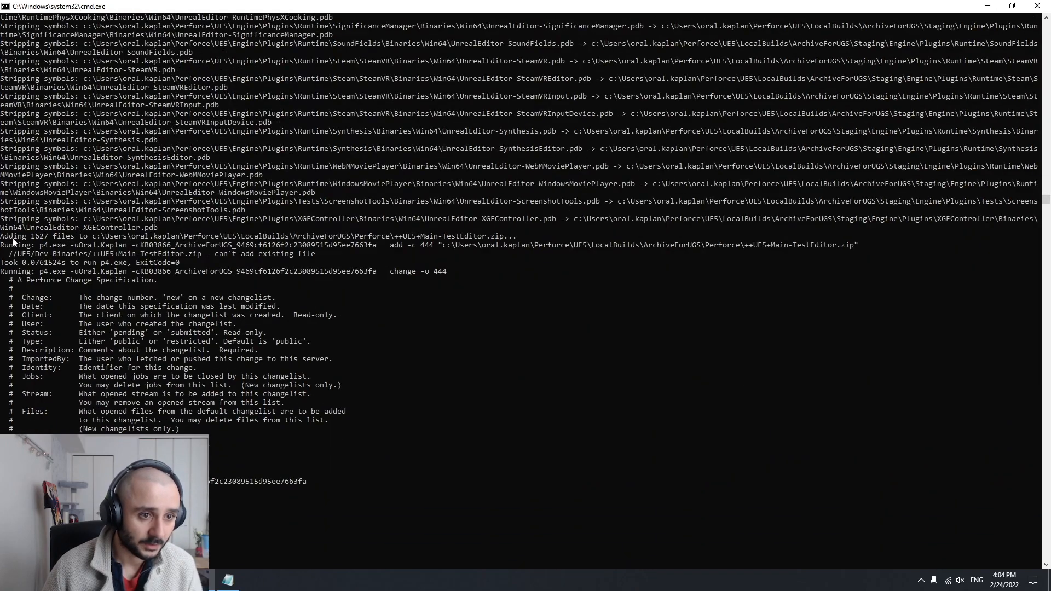
Examine the zip archiving line and the Perforce change specification in the BuildGraph output
{"action": "left_click_drag", "start_coordinate": [512, 236], "coordinate": [374, 241]}
{"action": "left_click", "coordinate": [70, 280]}
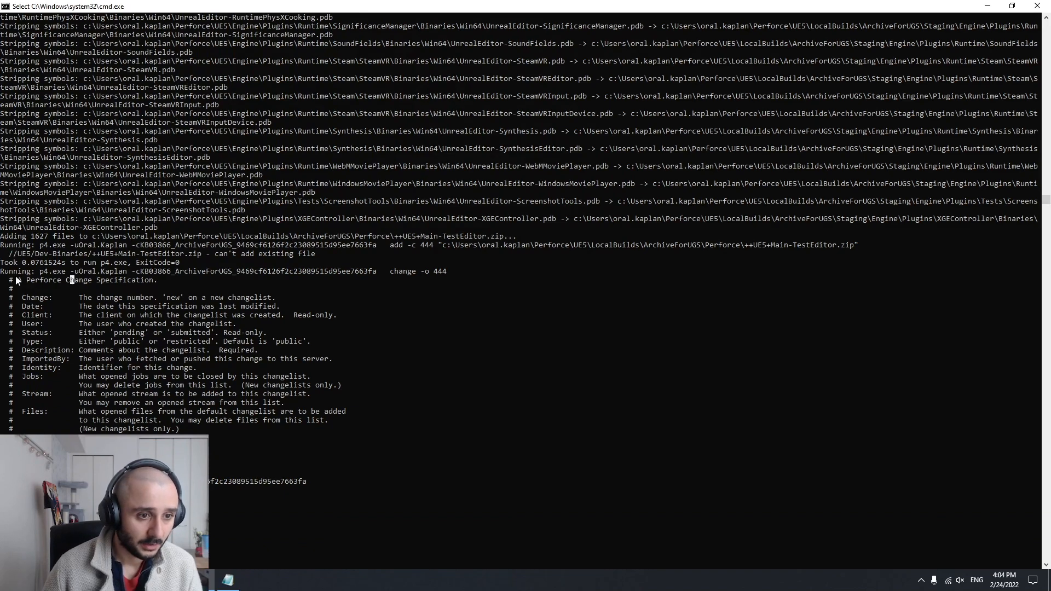
{"action": "scroll", "coordinate": [16, 280], "scroll_direction": "down", "scroll_amount": 2}
{"action": "left_click_drag", "start_coordinate": [15, 219], "coordinate": [234, 382]}
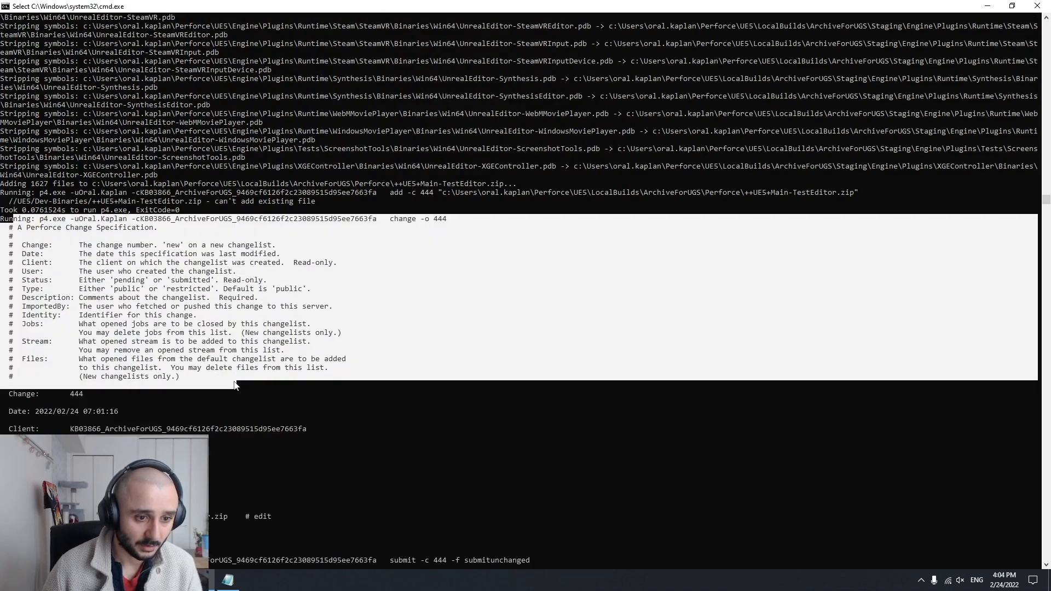
{"action": "scroll", "coordinate": [232, 379], "scroll_direction": "down", "scroll_amount": 4}
{"action": "scroll", "coordinate": [81, 330], "scroll_direction": "down", "scroll_amount": 1}
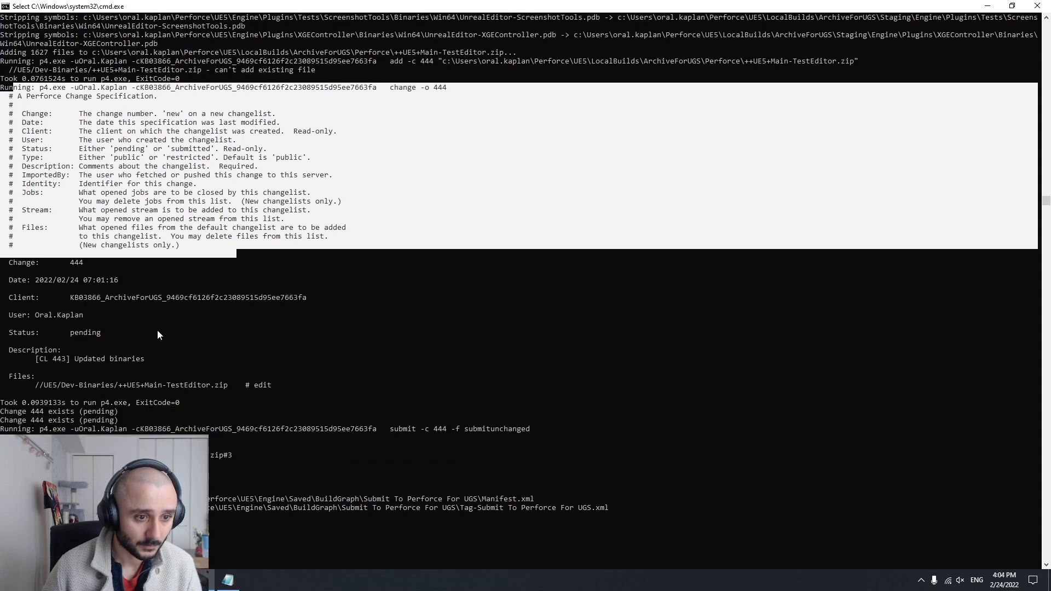
Examine the client, description and file entries of the binaries changelist in the BuildGraph output
{"action": "left_click", "coordinate": [71, 298]}
{"action": "left_click_drag", "start_coordinate": [72, 301], "coordinate": [304, 301]}
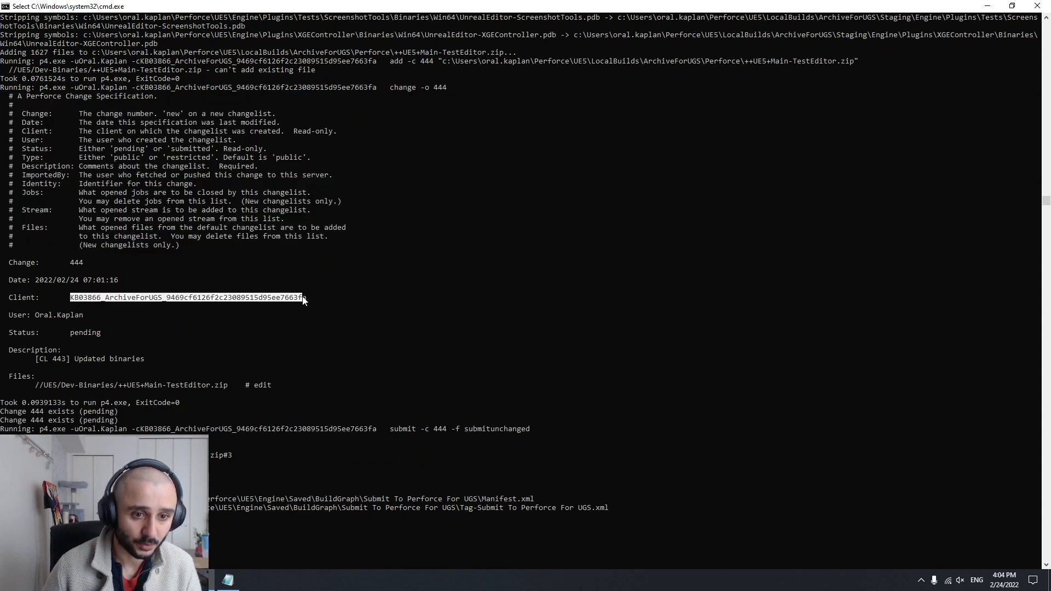
{"action": "scroll", "coordinate": [304, 294], "scroll_direction": "down", "scroll_amount": 2}
{"action": "left_click_drag", "start_coordinate": [32, 307], "coordinate": [150, 307]}
{"action": "scroll", "coordinate": [150, 309], "scroll_direction": "down", "scroll_amount": 1}
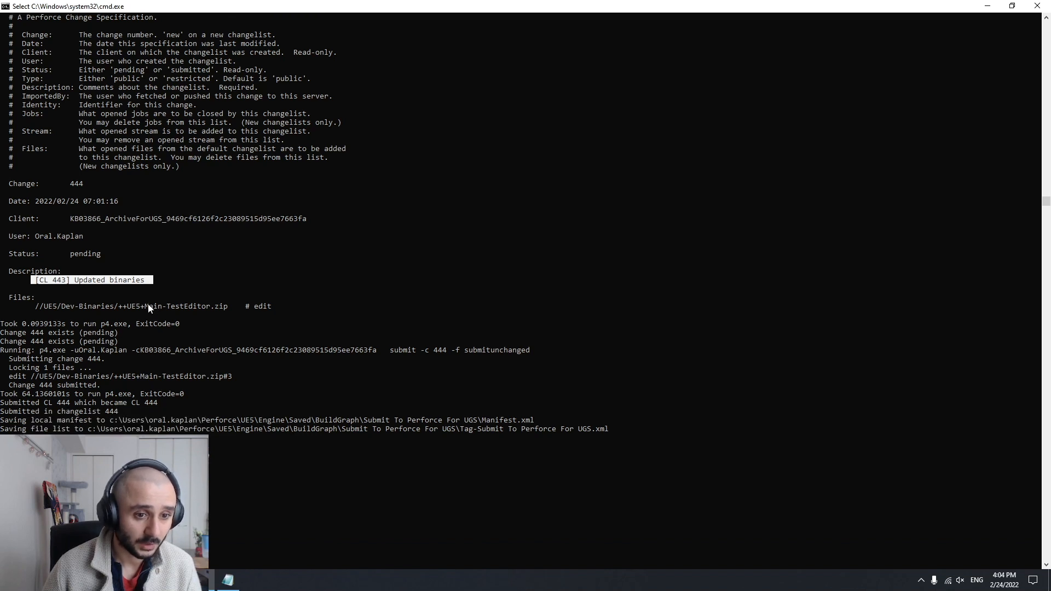
{"action": "left_click_drag", "start_coordinate": [38, 307], "coordinate": [254, 311]}
{"action": "scroll", "coordinate": [251, 310], "scroll_direction": "down", "scroll_amount": 1}
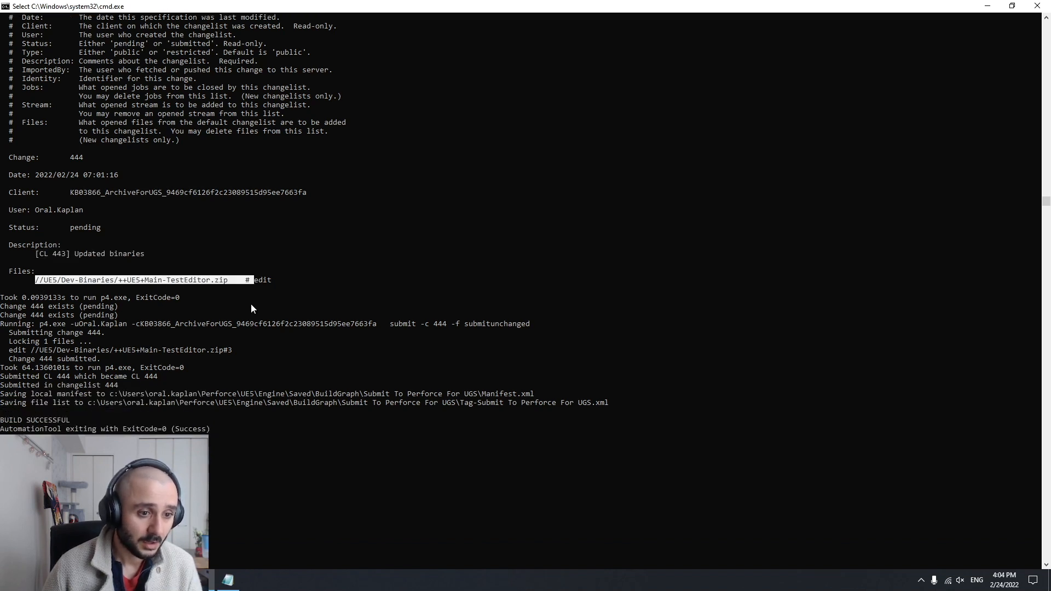
Examine the submitted zip revision and the changelist submission lines at the end of the BuildGraph output
{"action": "left_click_drag", "start_coordinate": [10, 350], "coordinate": [242, 351]}
{"action": "left_click", "coordinate": [229, 351]}
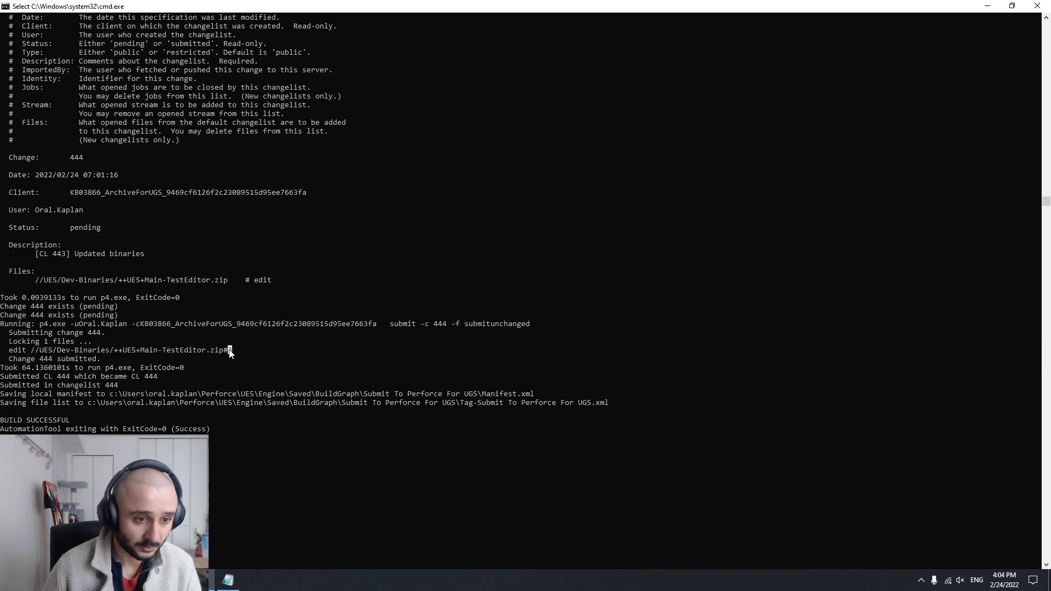
{"action": "left_click_drag", "start_coordinate": [46, 377], "coordinate": [98, 379]}
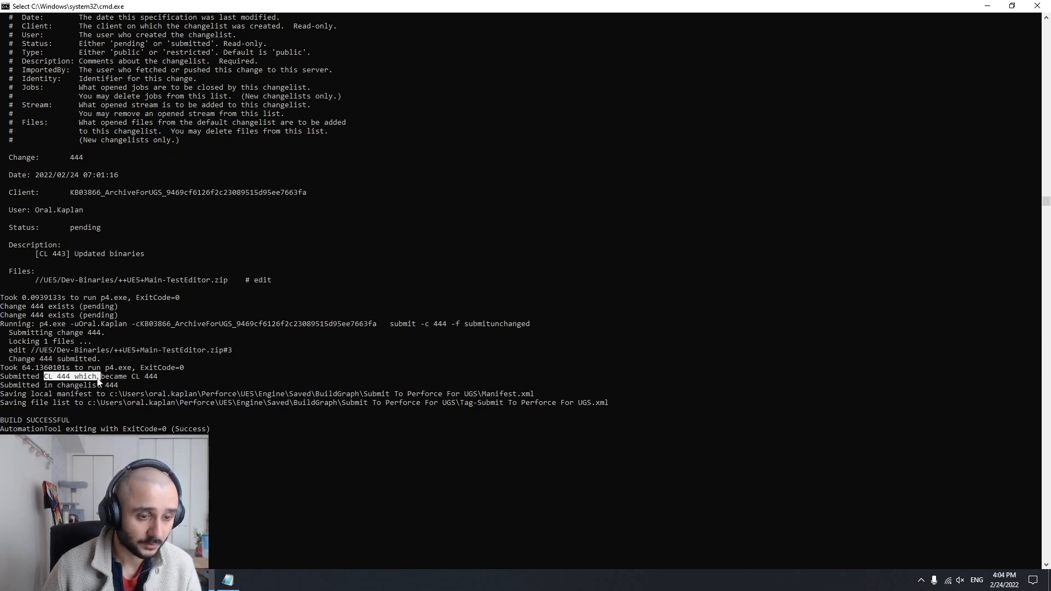
{"action": "left_click", "coordinate": [229, 377]}
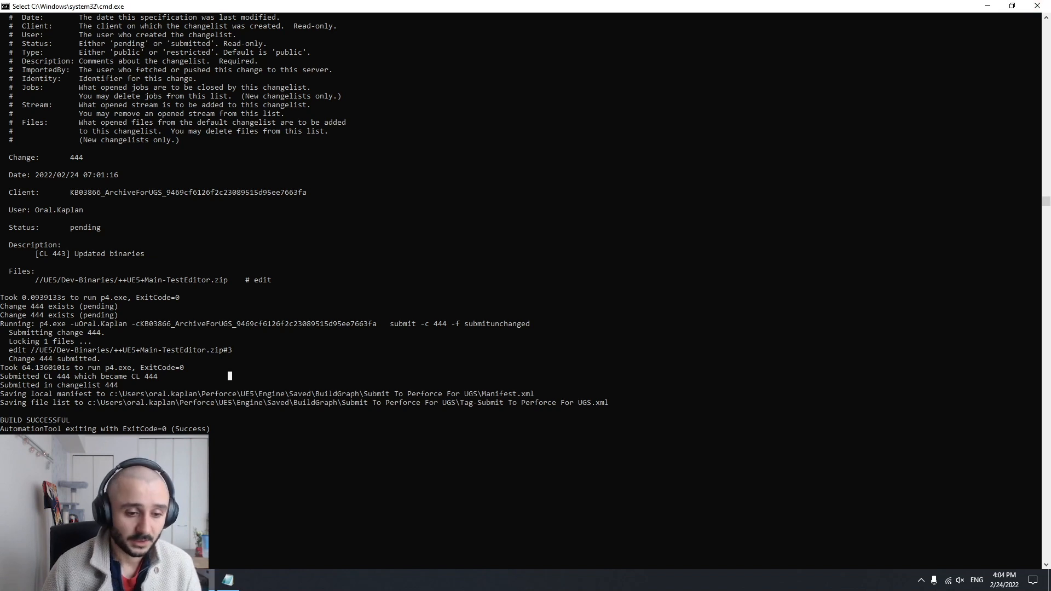
Switch to UnrealGameSync and turn off Sync Precompiled Binaries
{"action": "key", "text": "alt+Tab"}
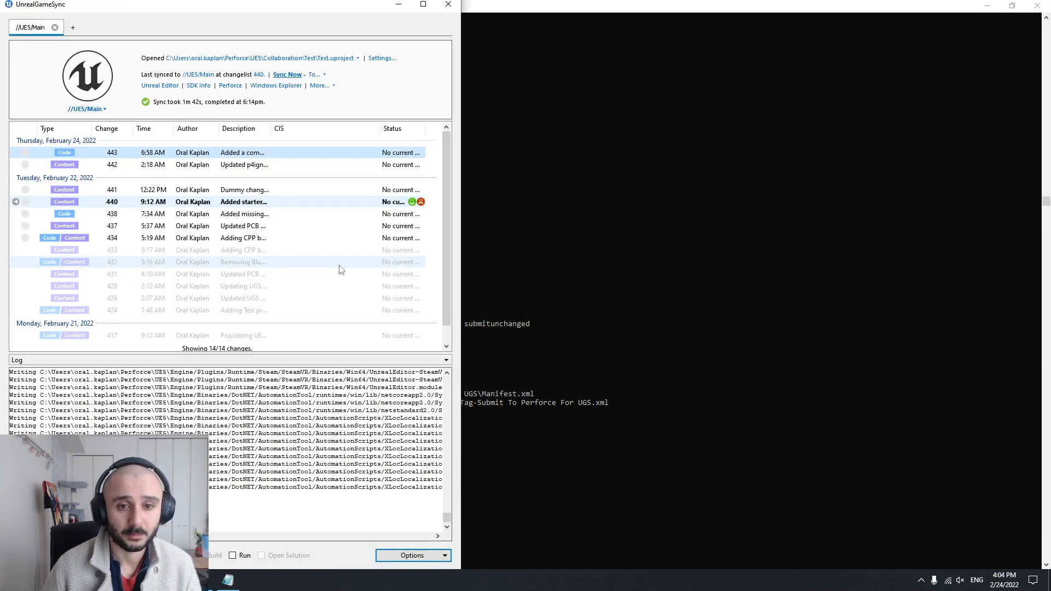
{"action": "right_click", "coordinate": [195, 156]}
{"action": "left_click", "coordinate": [211, 16]}
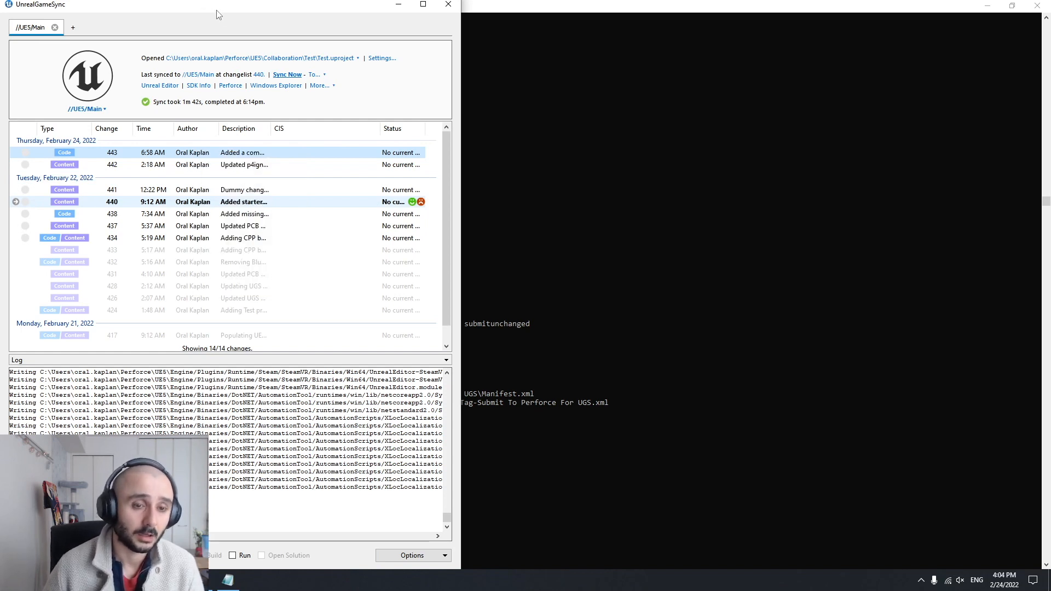
{"action": "left_click", "coordinate": [411, 556]}
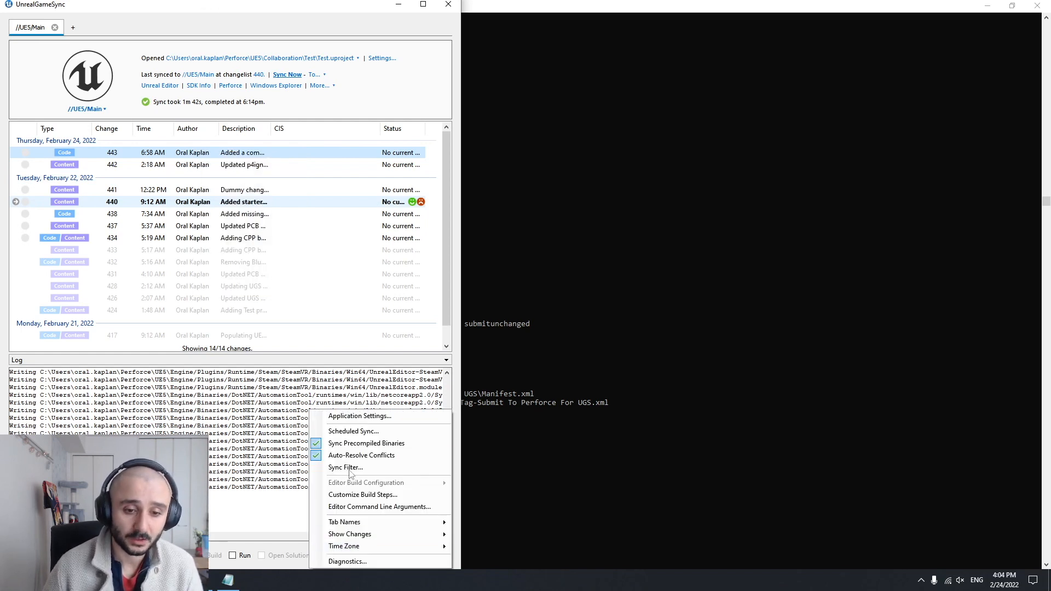
{"action": "left_click", "coordinate": [372, 448]}
{"action": "mouse_move", "coordinate": [276, 155]}
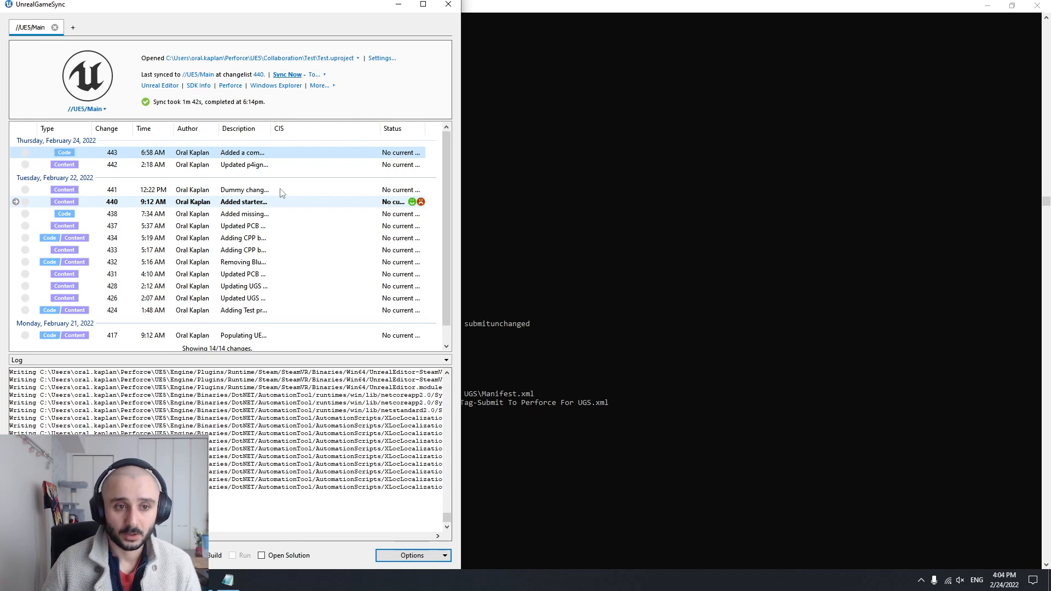
View the available editor build configurations and the Sync Filter settings, closing the dialog without changes
{"action": "left_click", "coordinate": [429, 556]}
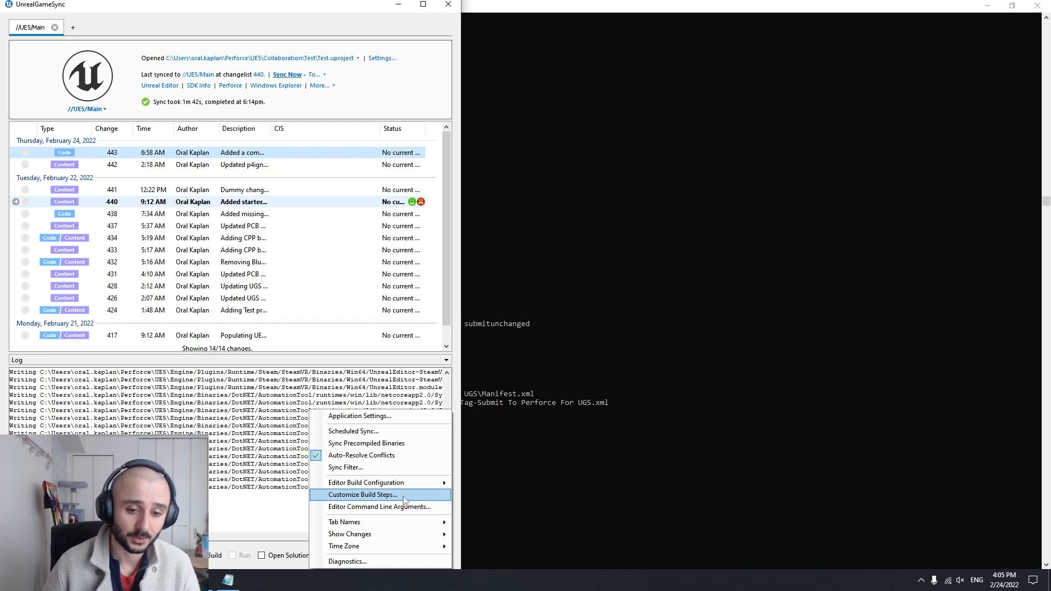
{"action": "mouse_move", "coordinate": [392, 484]}
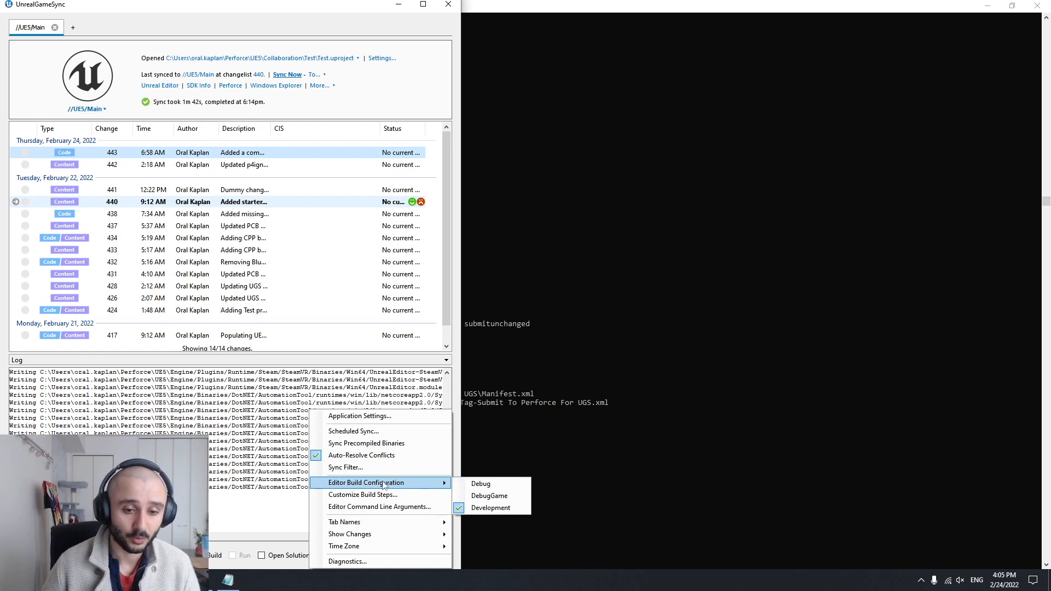
{"action": "left_click", "coordinate": [349, 468]}
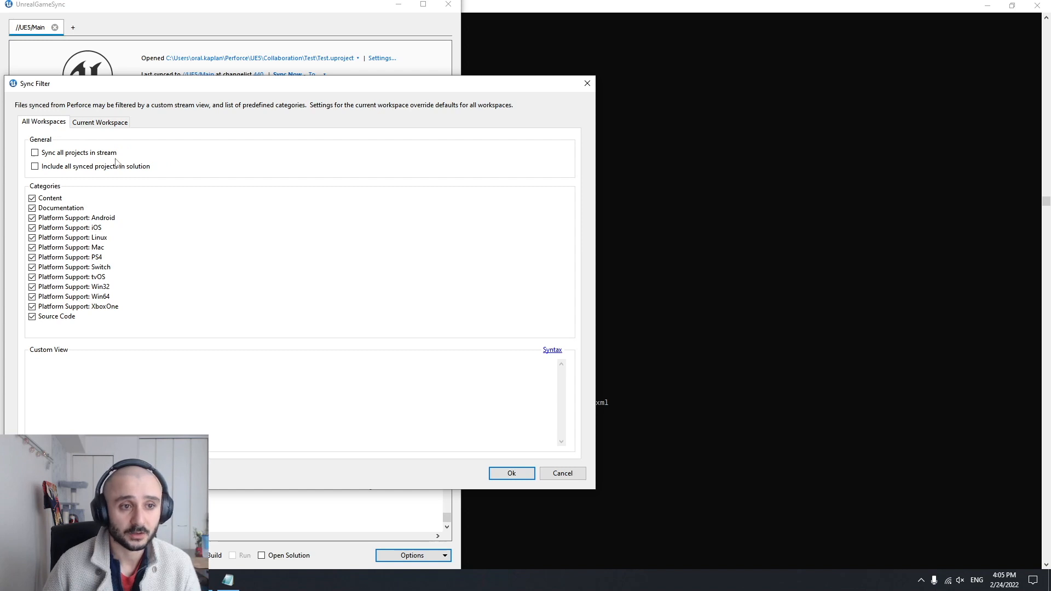
{"action": "left_click", "coordinate": [587, 85]}
View the Scheduled Sync settings, cancel them and look over the remaining UnrealGameSync options
{"action": "left_click", "coordinate": [412, 555]}
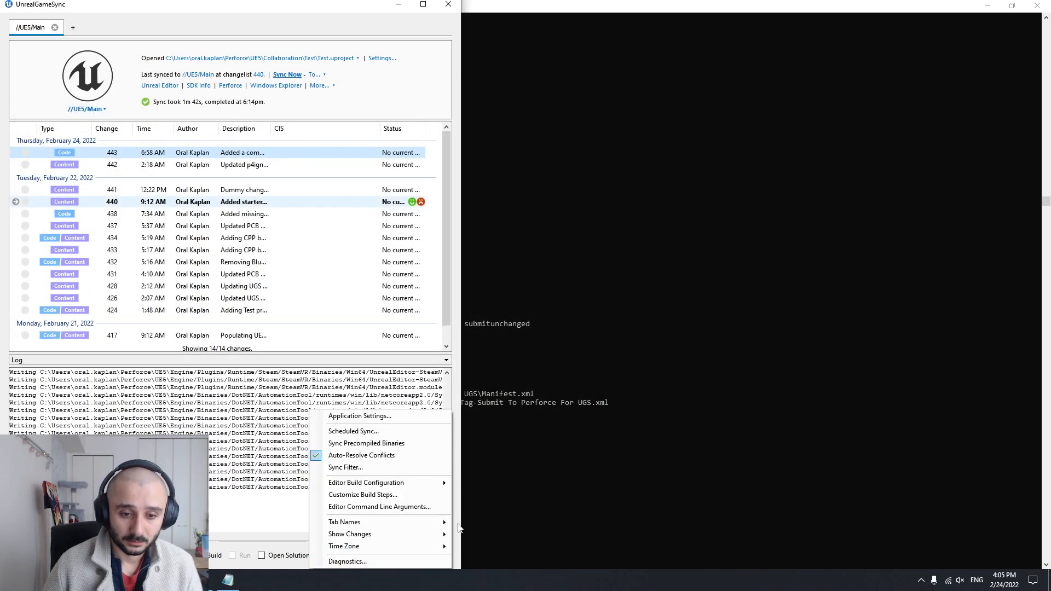
{"action": "left_click", "coordinate": [364, 432]}
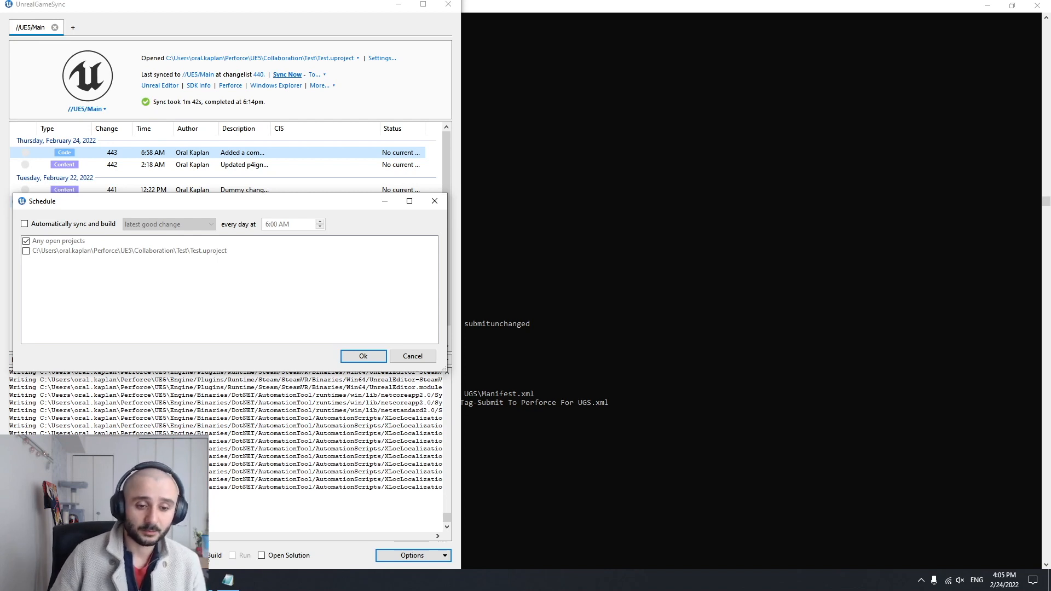
{"action": "left_click", "coordinate": [413, 356]}
{"action": "left_click", "coordinate": [420, 556]}
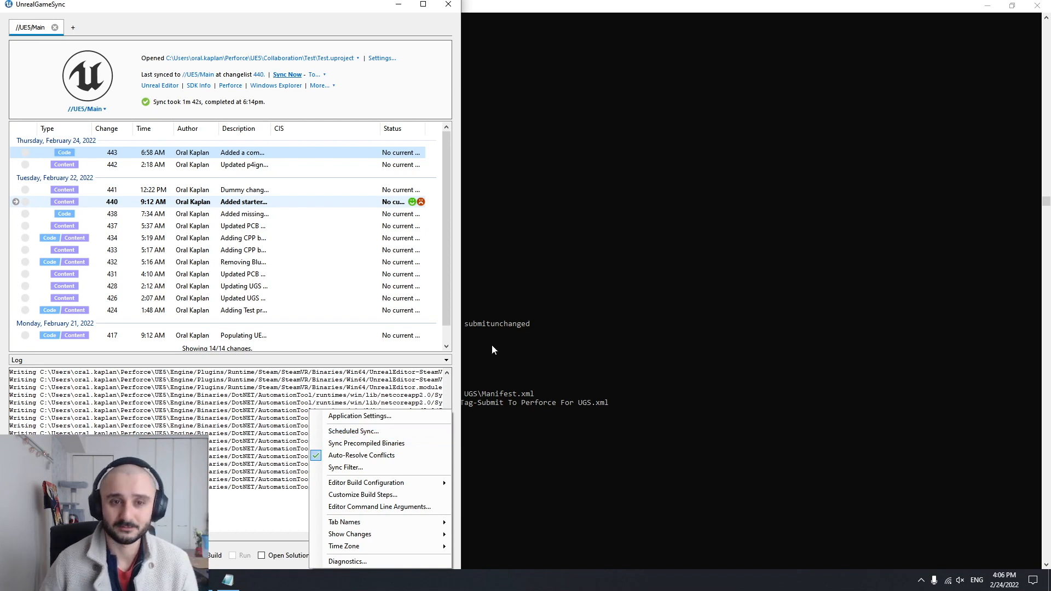
{"action": "left_click", "coordinate": [345, 16]}
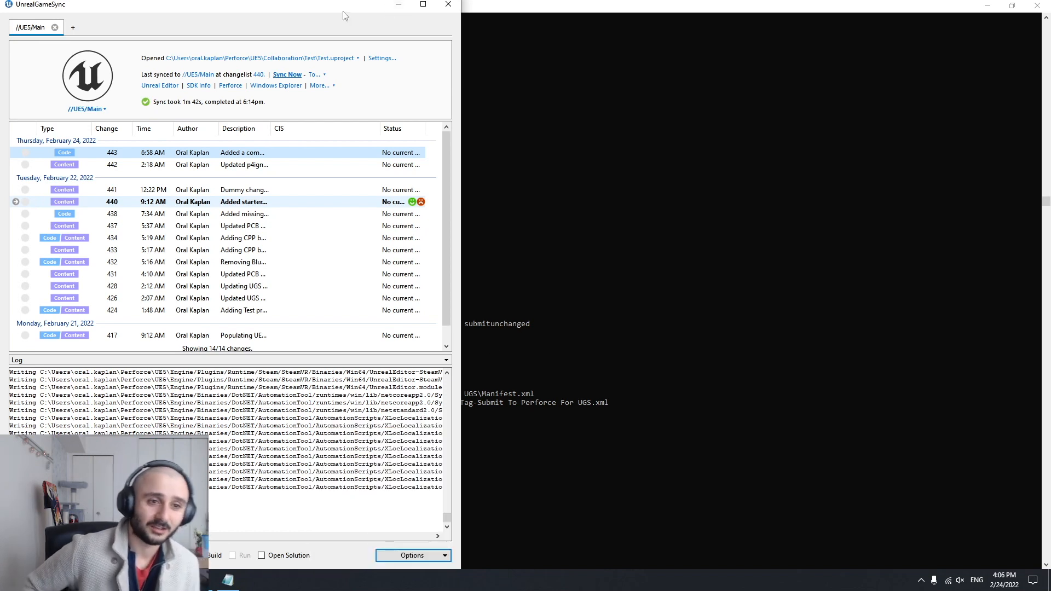